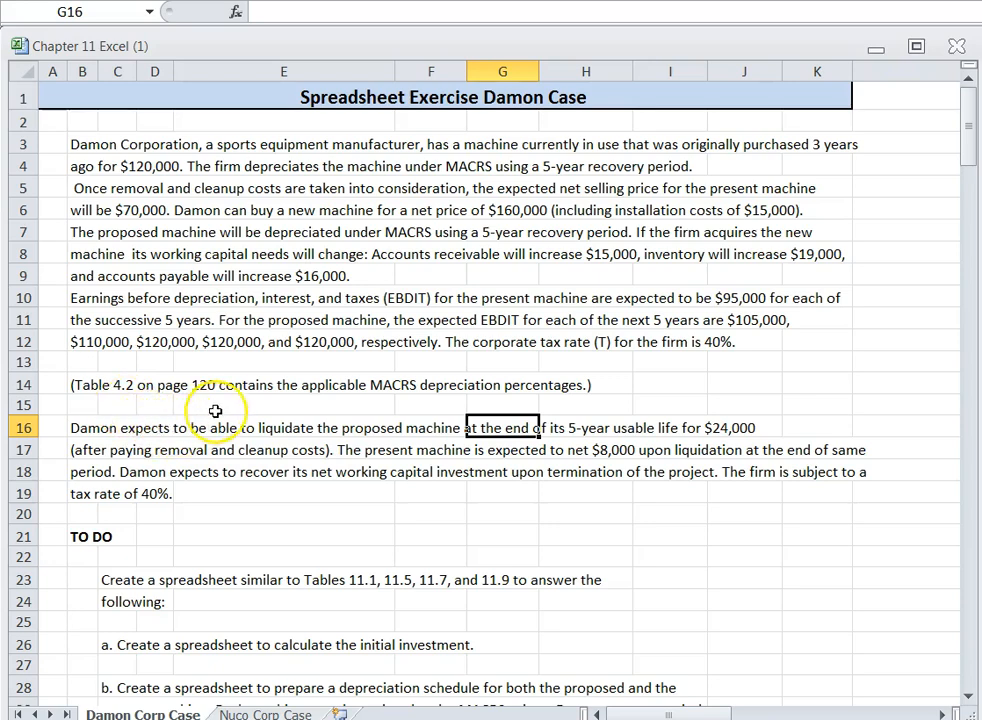
Retitle the depreciation percentage table below the question data as "MACRS 5-year Table 4.2".
{"action": "scroll", "coordinate": [215, 411], "scroll_direction": "down", "scroll_amount": 1}
{"action": "scroll", "coordinate": [215, 411], "scroll_direction": "down", "scroll_amount": 1}
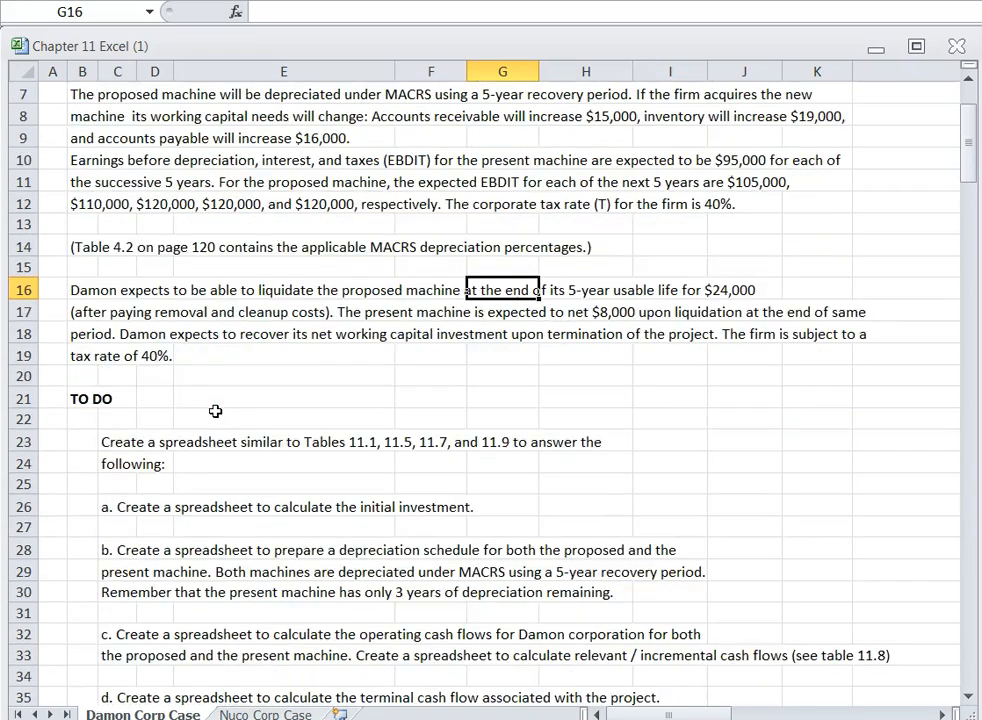
{"action": "left_click", "coordinate": [75, 248]}
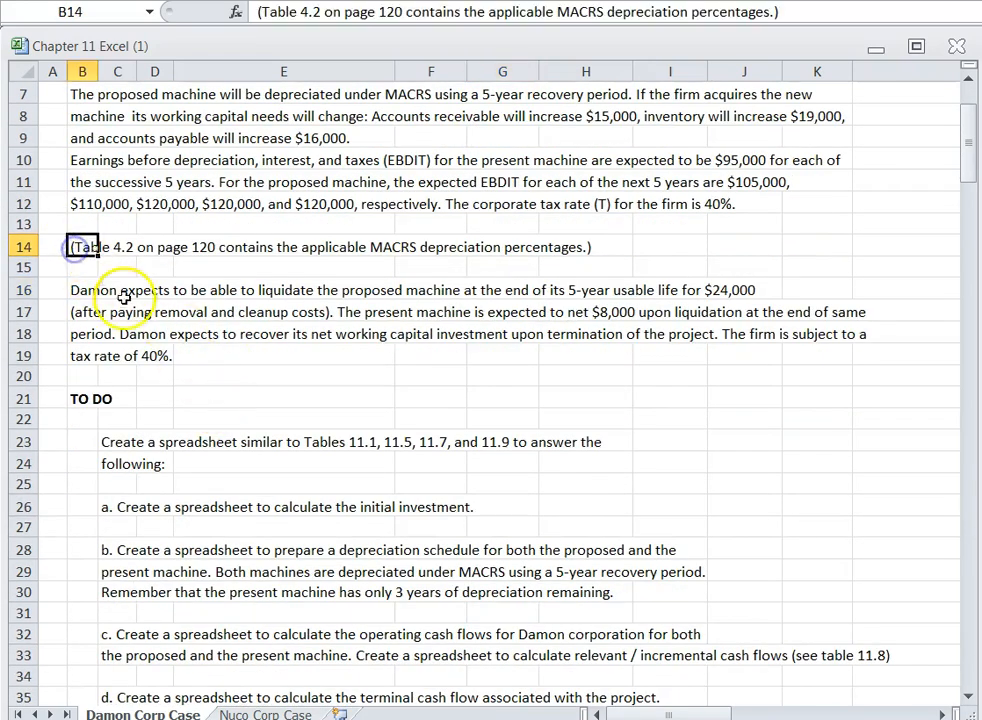
{"action": "scroll", "coordinate": [219, 366], "scroll_direction": "down", "scroll_amount": 6}
{"action": "scroll", "coordinate": [219, 366], "scroll_direction": "down", "scroll_amount": 8}
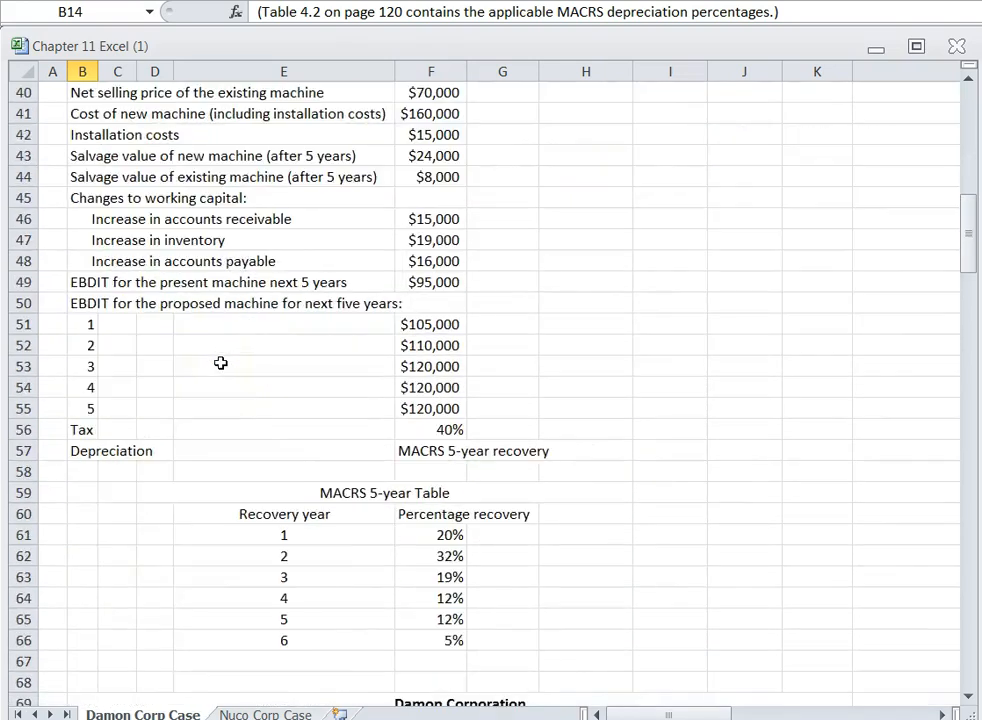
{"action": "left_click_drag", "start_coordinate": [254, 303], "coordinate": [467, 473]}
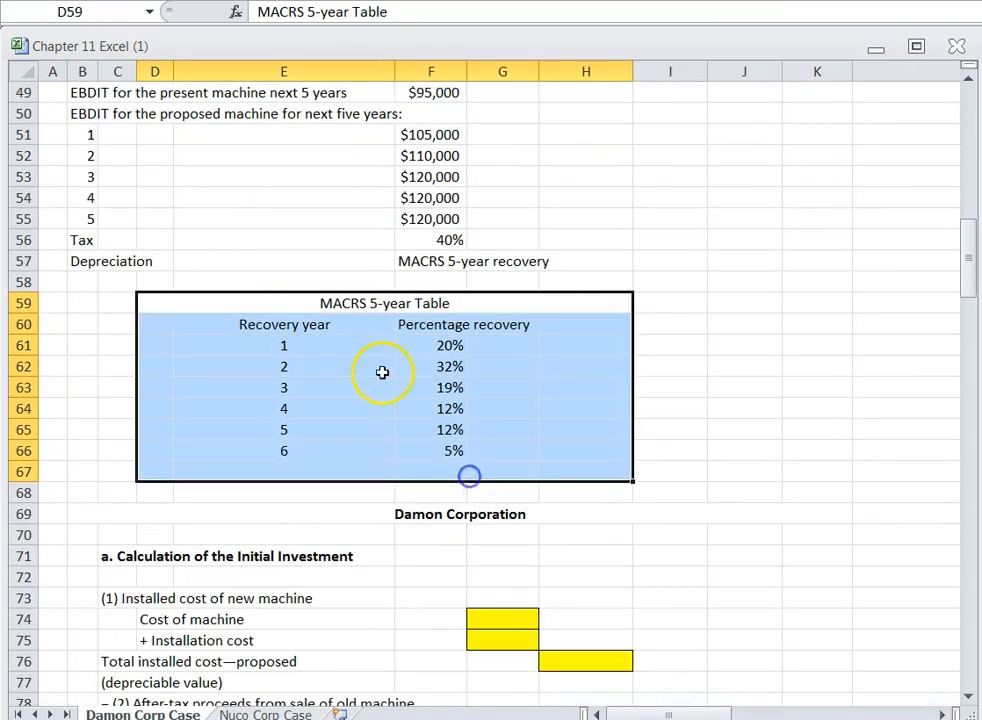
{"action": "left_click", "coordinate": [377, 301]}
{"action": "left_click", "coordinate": [419, 12]}
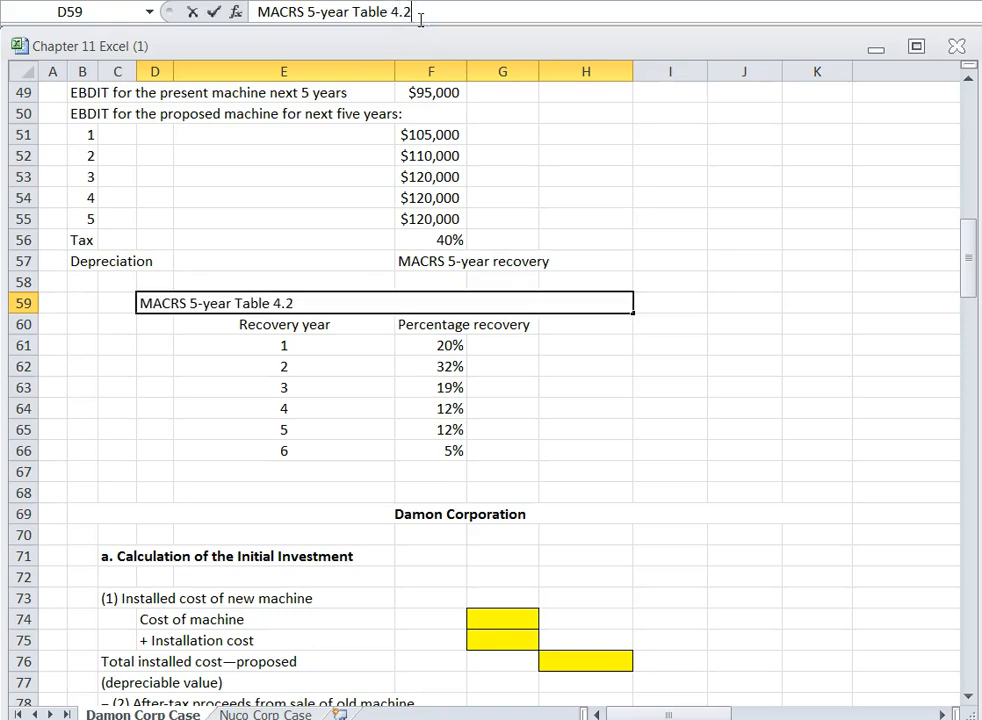
{"action": "left_click_drag", "start_coordinate": [290, 134], "coordinate": [307, 157]}
Review the Damon case description and the TO DO requirements a through d.
{"action": "scroll", "coordinate": [331, 280], "scroll_direction": "up", "scroll_amount": 9}
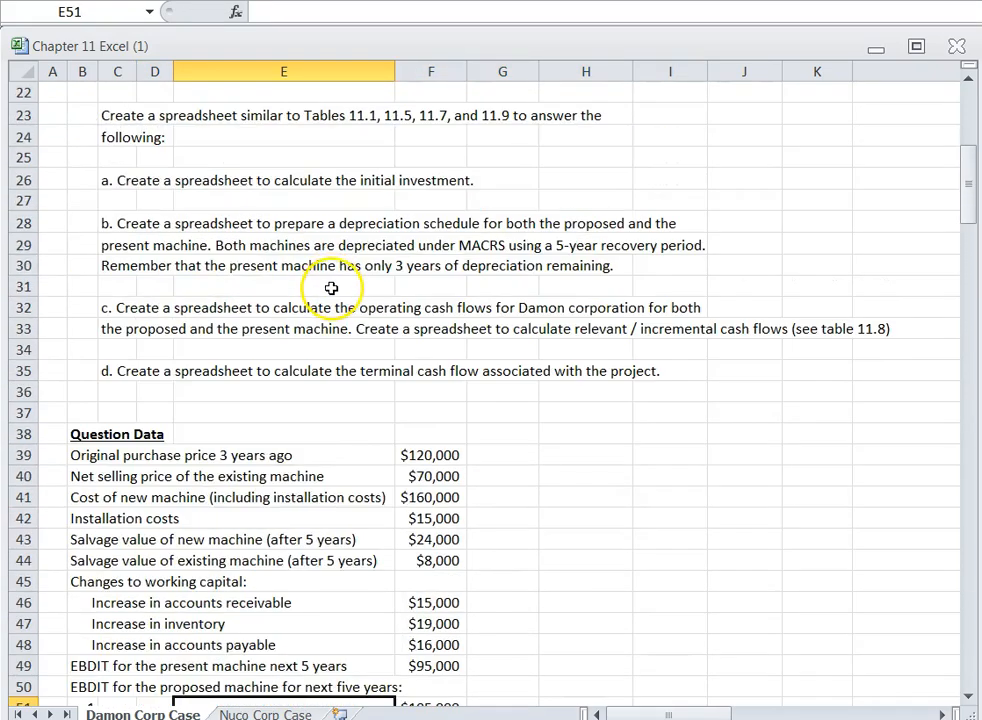
{"action": "scroll", "coordinate": [331, 290], "scroll_direction": "up", "scroll_amount": 2}
{"action": "scroll", "coordinate": [331, 295], "scroll_direction": "up", "scroll_amount": 3}
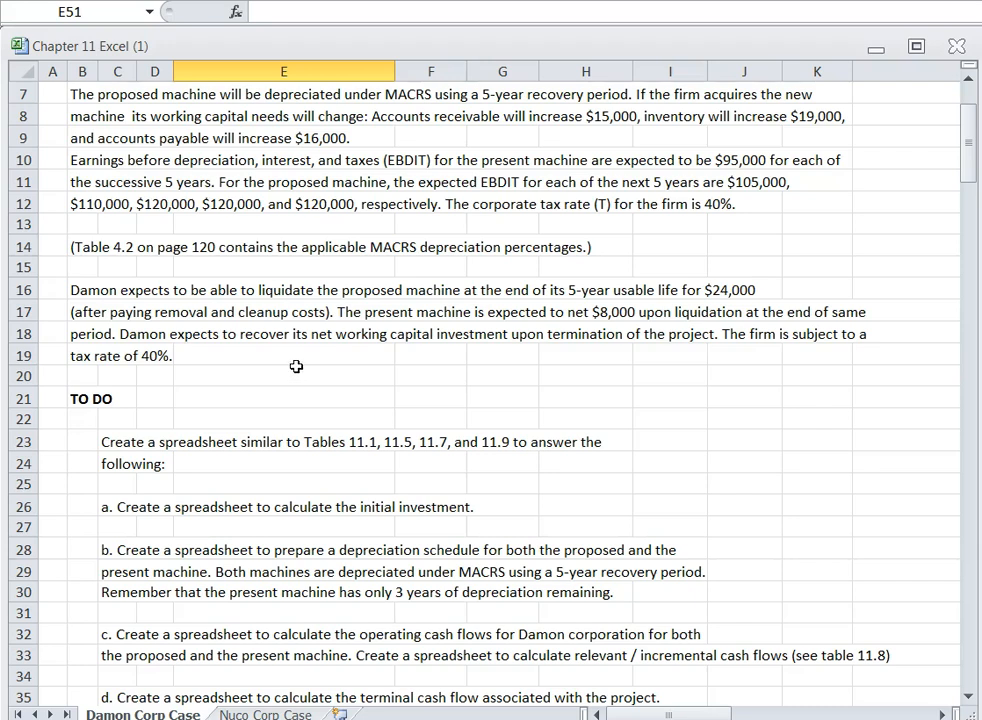
{"action": "scroll", "coordinate": [329, 377], "scroll_direction": "up", "scroll_amount": 2}
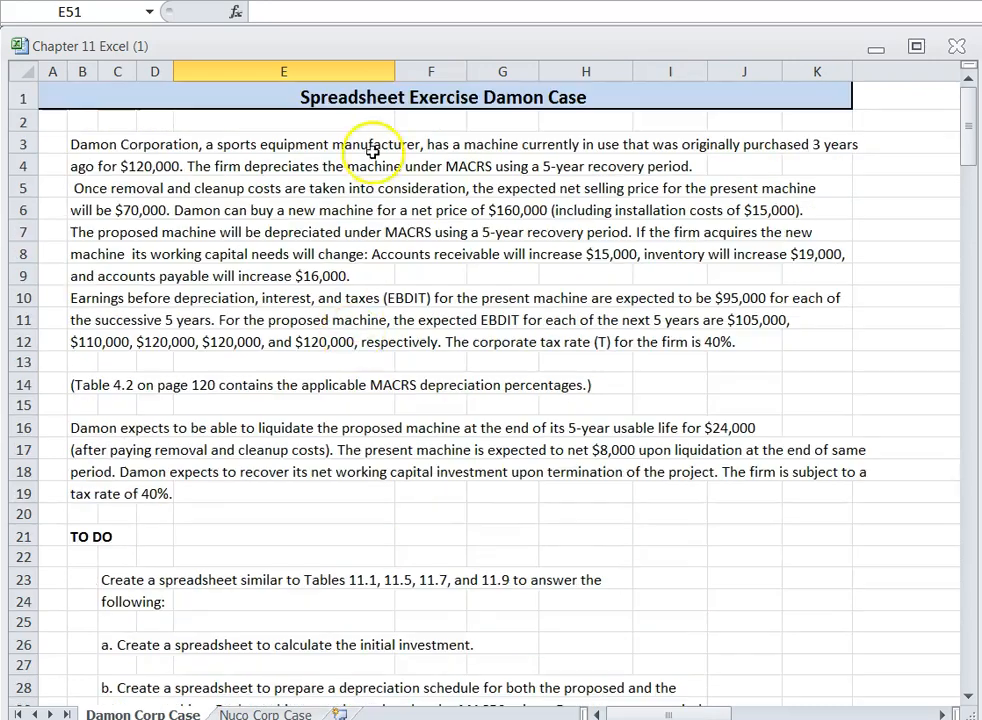
{"action": "scroll", "coordinate": [355, 336], "scroll_direction": "down", "scroll_amount": 3}
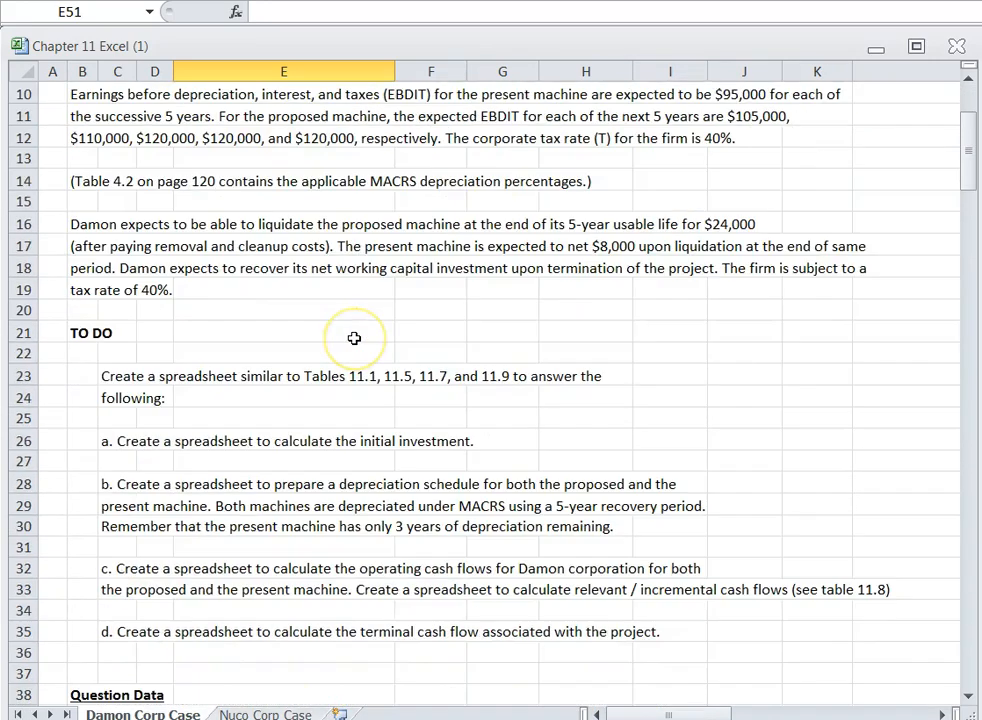
{"action": "scroll", "coordinate": [354, 340], "scroll_direction": "down", "scroll_amount": 2}
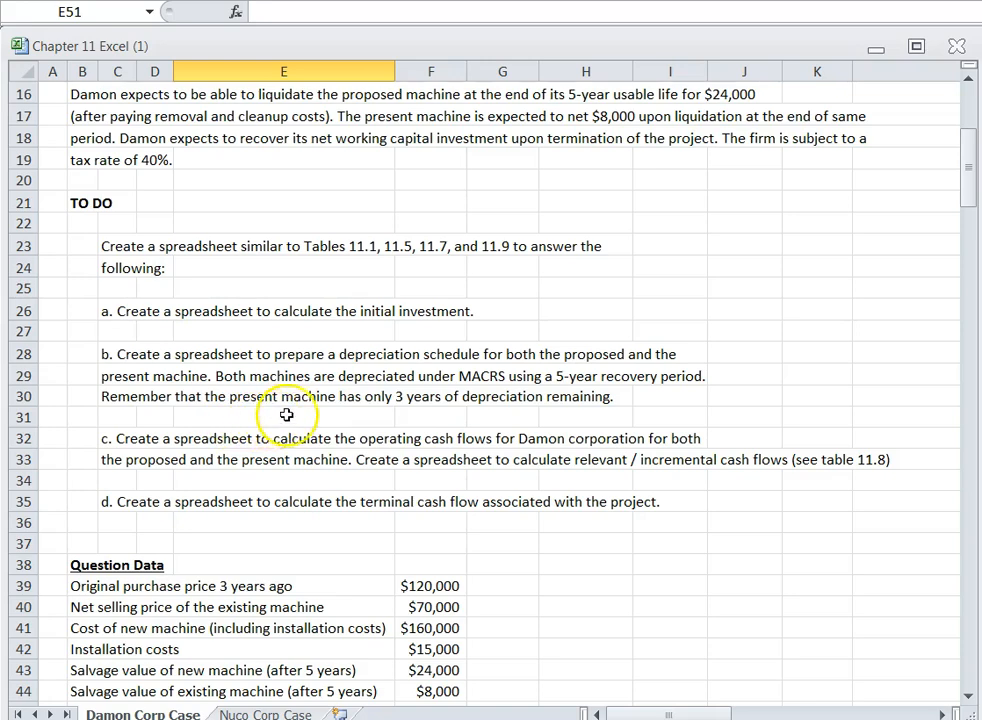
{"action": "scroll", "coordinate": [395, 370], "scroll_direction": "up", "scroll_amount": 2}
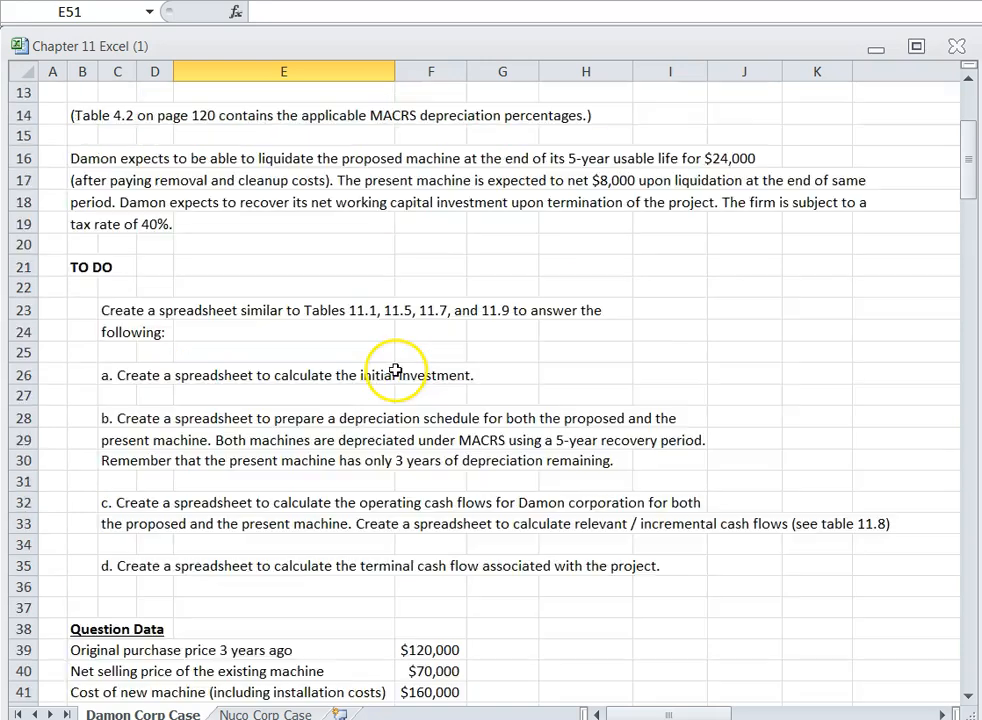
{"action": "scroll", "coordinate": [395, 372], "scroll_direction": "down", "scroll_amount": 4}
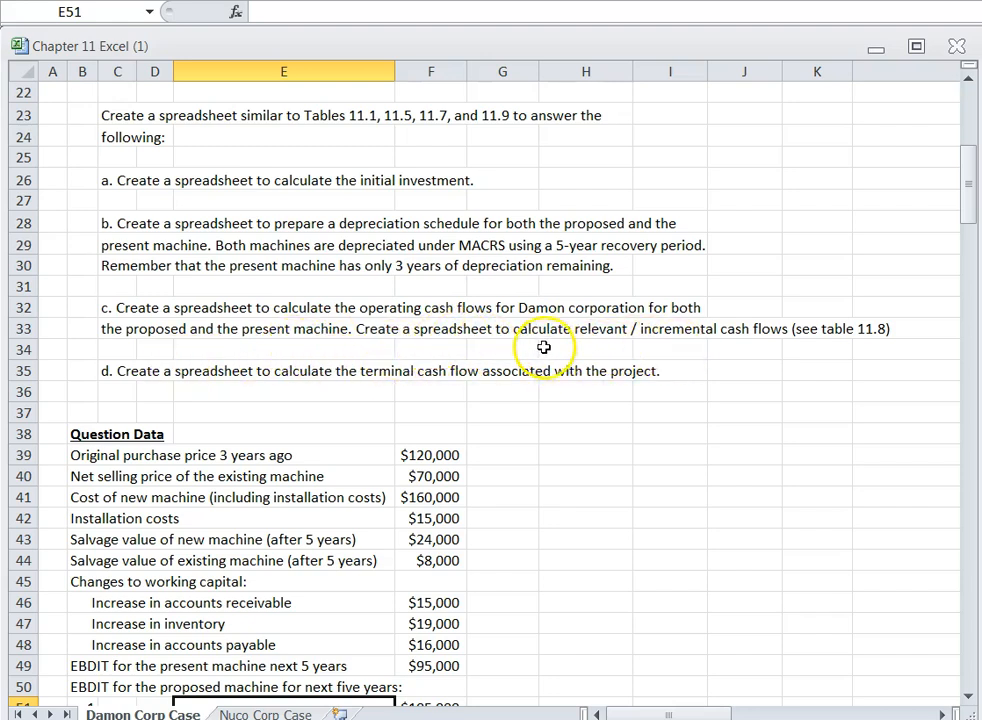
{"action": "scroll", "coordinate": [540, 347], "scroll_direction": "down", "scroll_amount": 1}
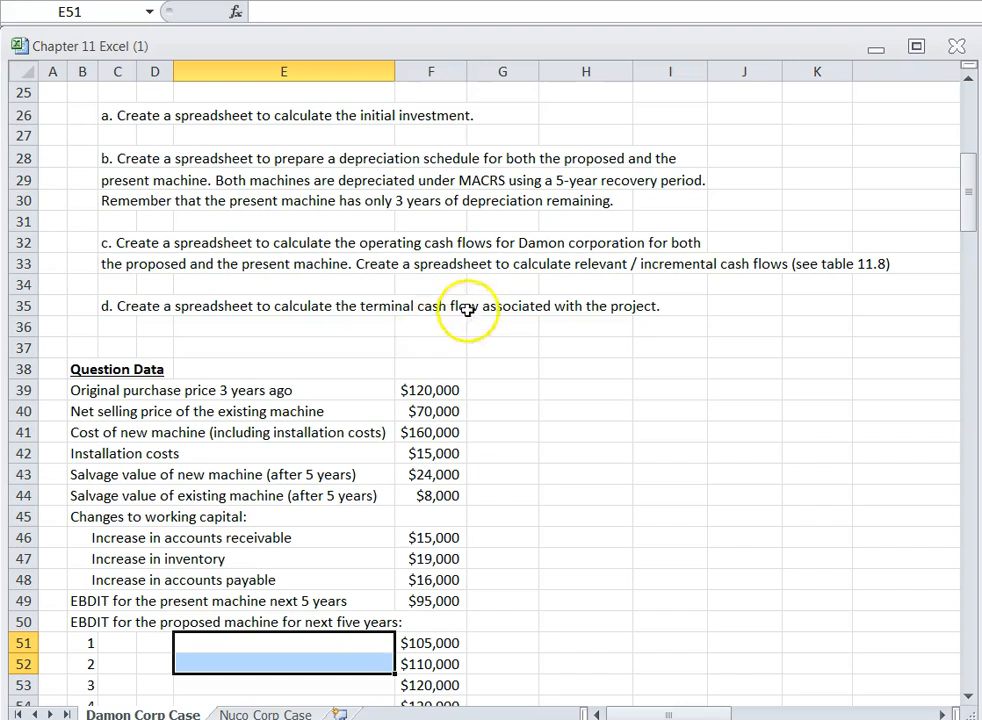
{"action": "scroll", "coordinate": [507, 287], "scroll_direction": "down", "scroll_amount": 1}
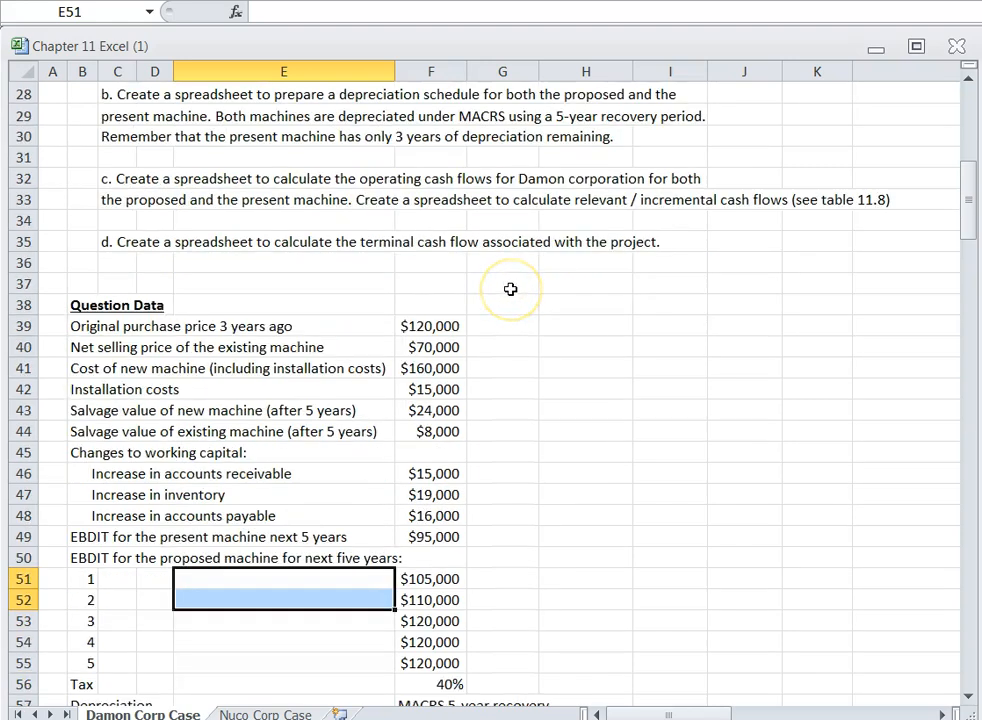
{"action": "scroll", "coordinate": [514, 291], "scroll_direction": "down", "scroll_amount": 1}
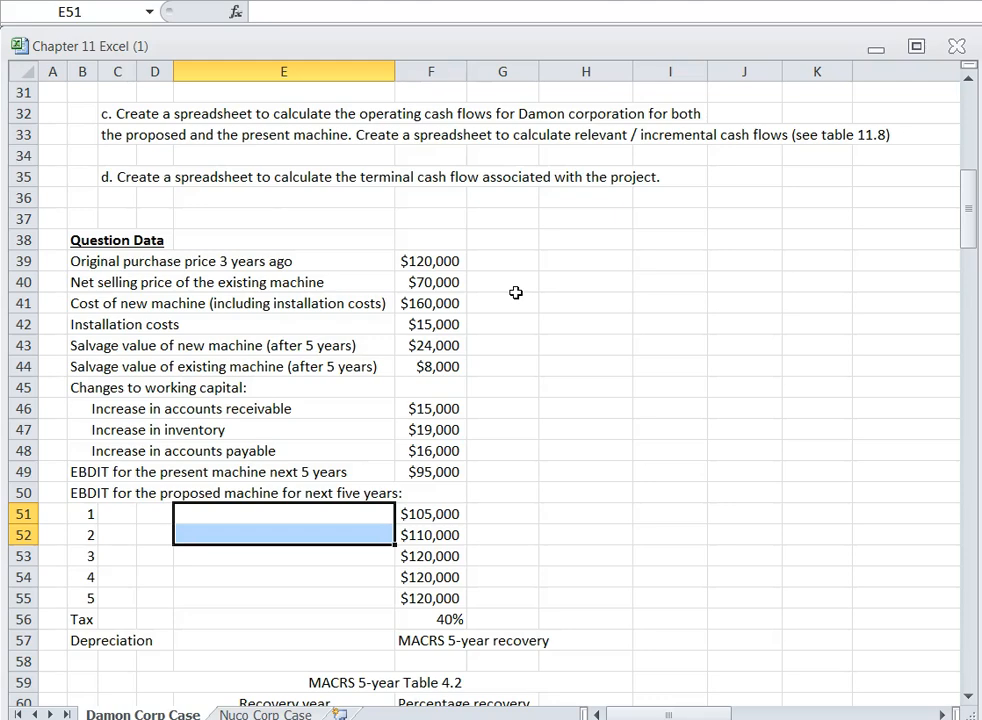
{"action": "scroll", "coordinate": [510, 290], "scroll_direction": "down", "scroll_amount": 1}
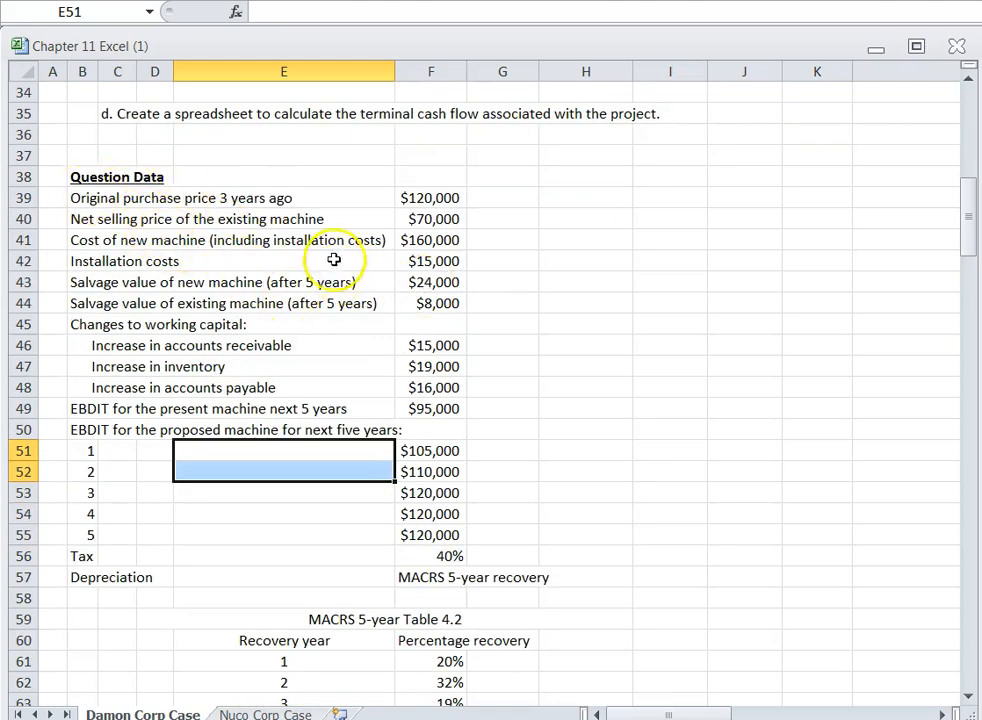
Compare the case text with the Question Data inputs and examine the MACRS recovery table.
{"action": "scroll", "coordinate": [340, 410], "scroll_direction": "up", "scroll_amount": 11}
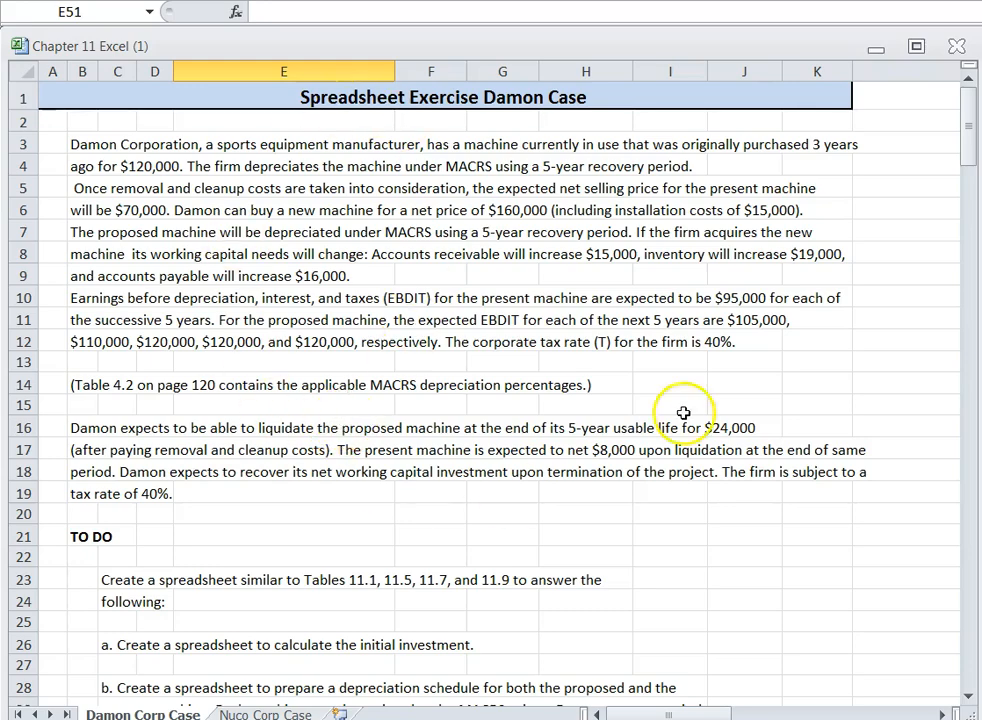
{"action": "scroll", "coordinate": [407, 423], "scroll_direction": "down", "scroll_amount": 4}
{"action": "scroll", "coordinate": [407, 423], "scroll_direction": "down", "scroll_amount": 6}
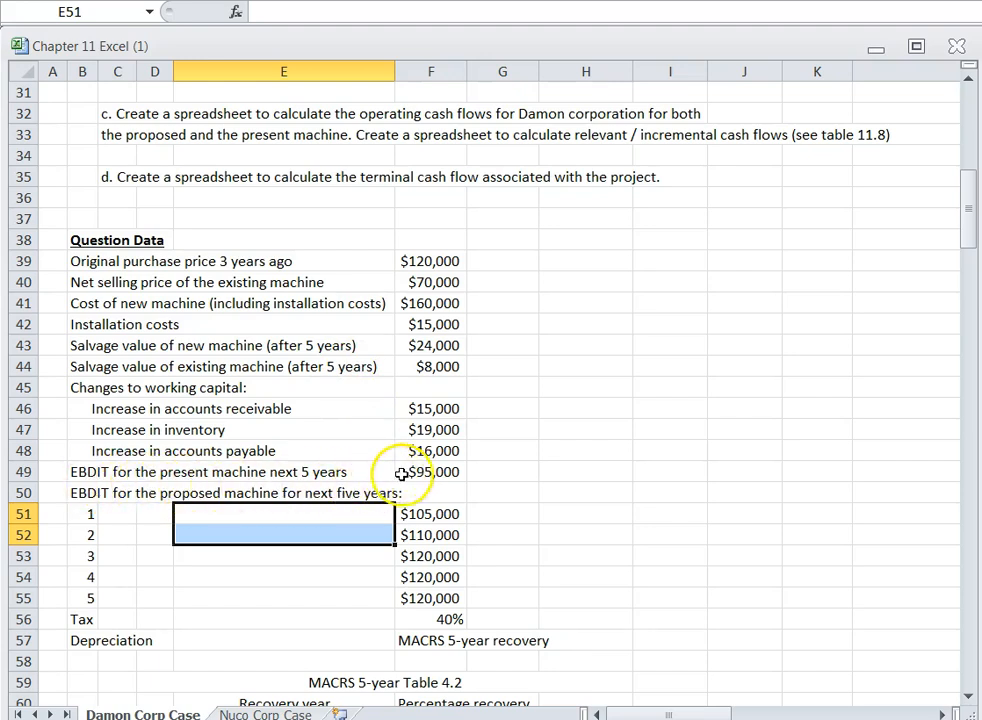
{"action": "scroll", "coordinate": [180, 450], "scroll_direction": "down", "scroll_amount": 1}
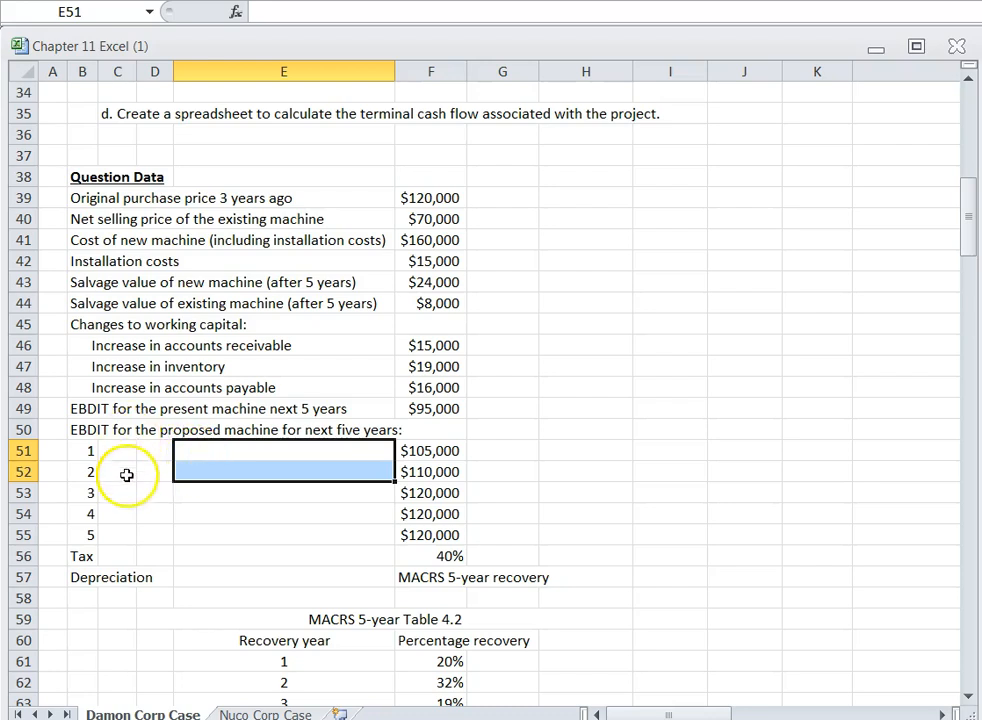
{"action": "left_click", "coordinate": [226, 533]}
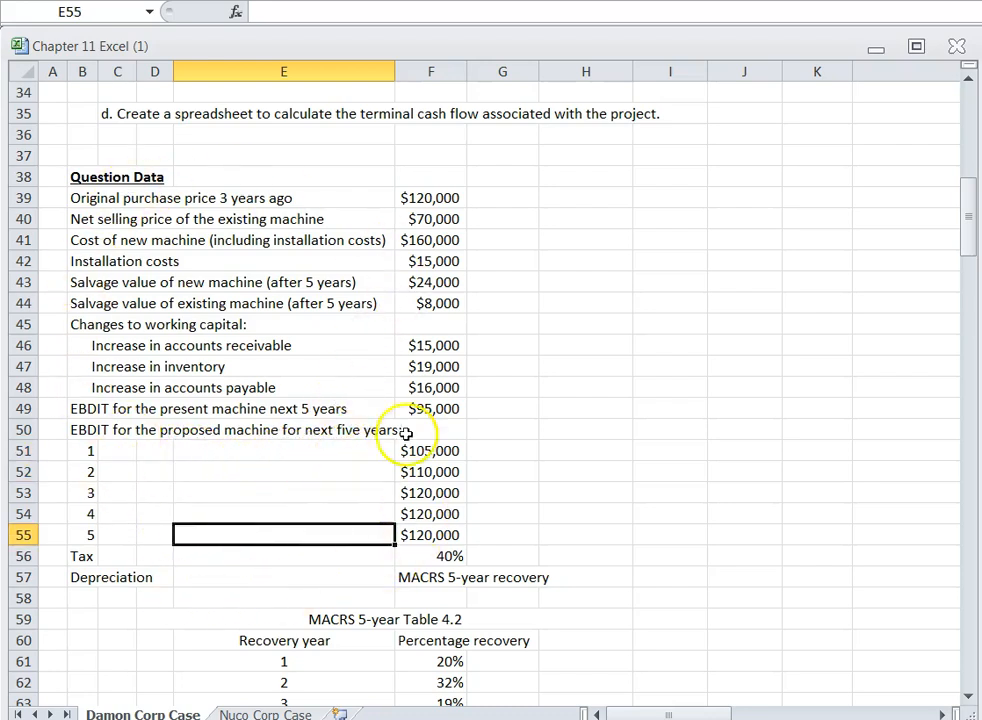
{"action": "scroll", "coordinate": [235, 240], "scroll_direction": "down", "scroll_amount": 3}
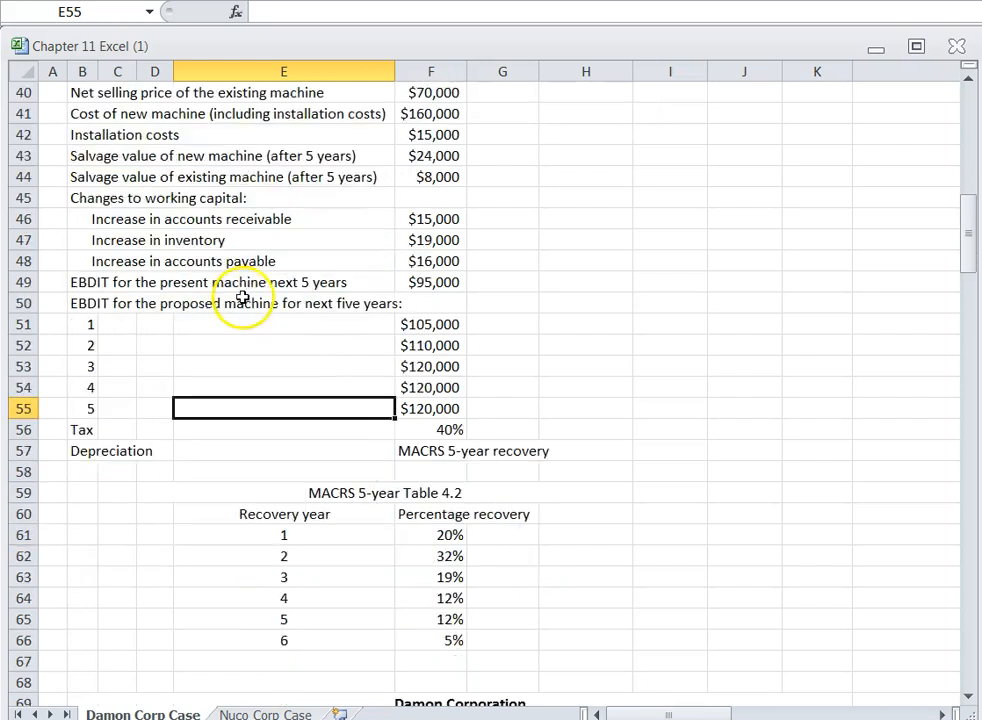
{"action": "scroll", "coordinate": [254, 298], "scroll_direction": "down", "scroll_amount": 1}
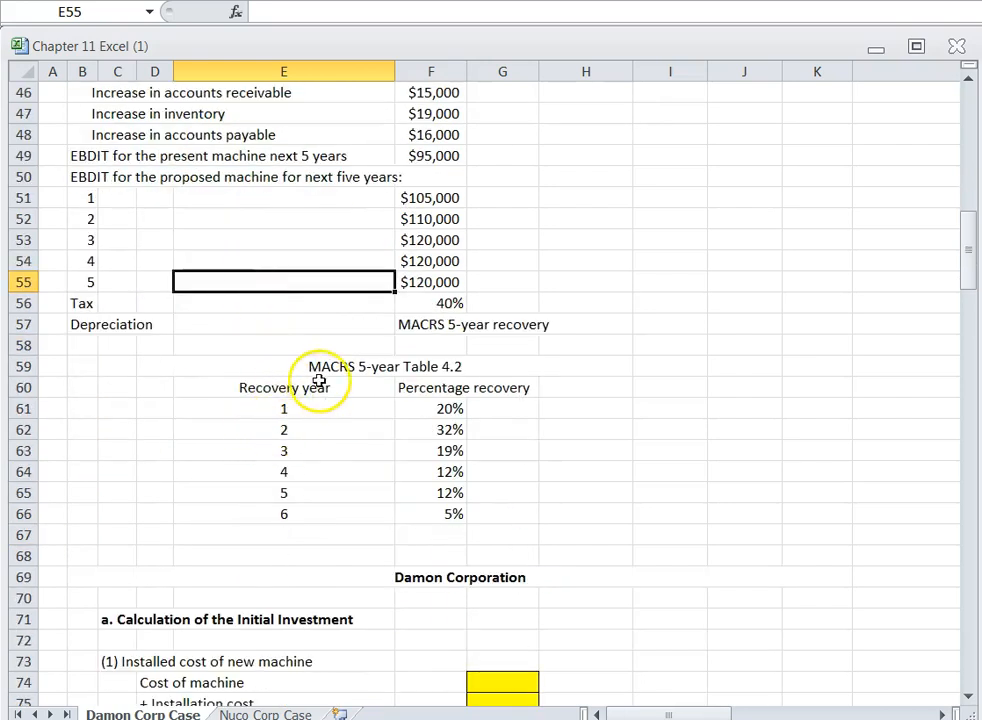
{"action": "scroll", "coordinate": [288, 385], "scroll_direction": "down", "scroll_amount": 1}
{"action": "scroll", "coordinate": [285, 383], "scroll_direction": "up", "scroll_amount": 1}
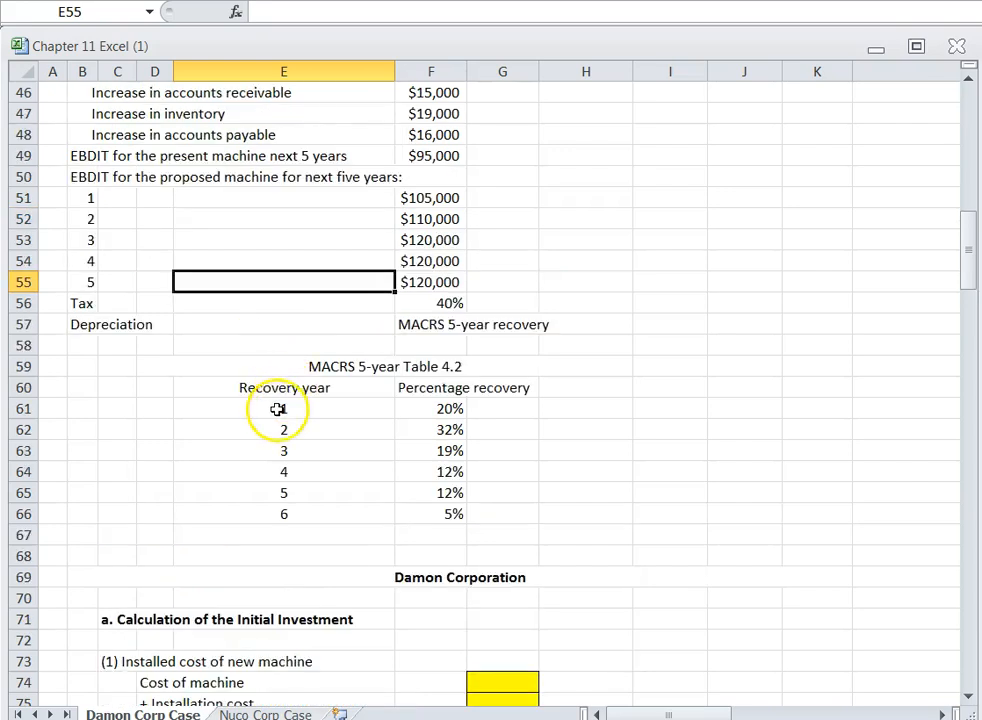
Apply borders to all cells of the MACRS 5-year table, D59:H67.
{"action": "scroll", "coordinate": [276, 405], "scroll_direction": "up", "scroll_amount": 1}
{"action": "left_click_drag", "start_coordinate": [254, 432], "coordinate": [359, 591]}
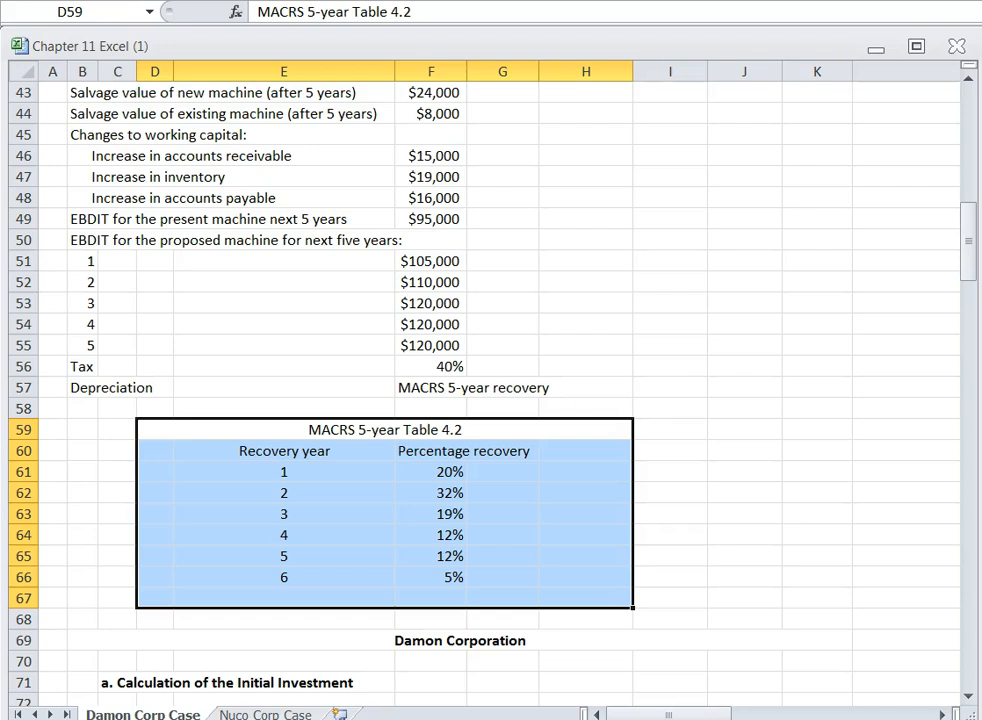
{"action": "left_click", "coordinate": [259, 125]}
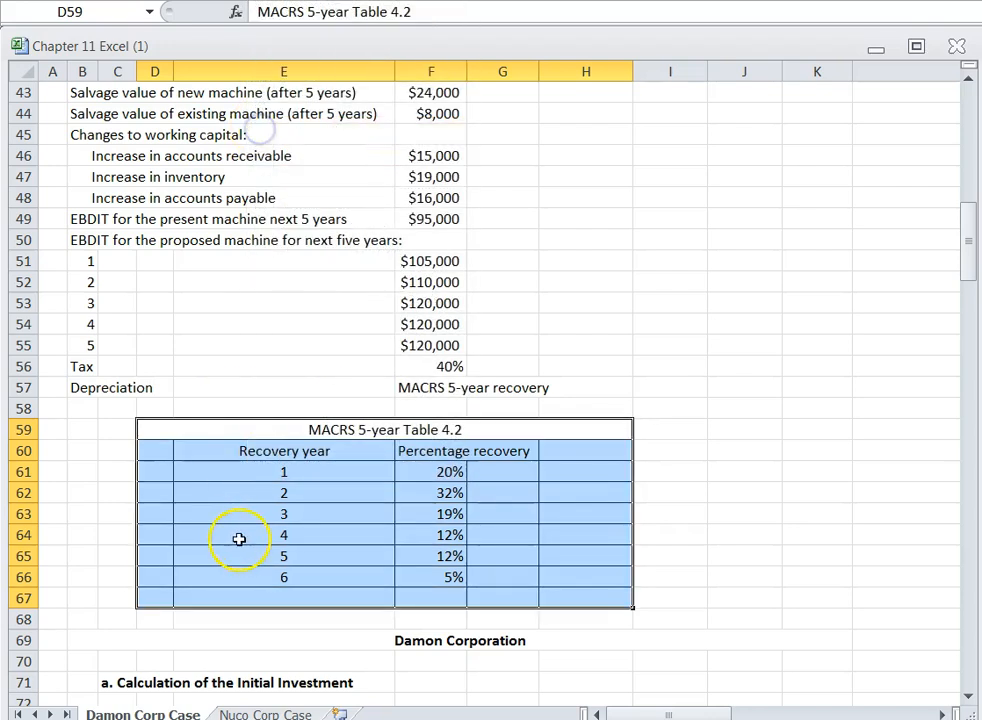
{"action": "left_click", "coordinate": [237, 528]}
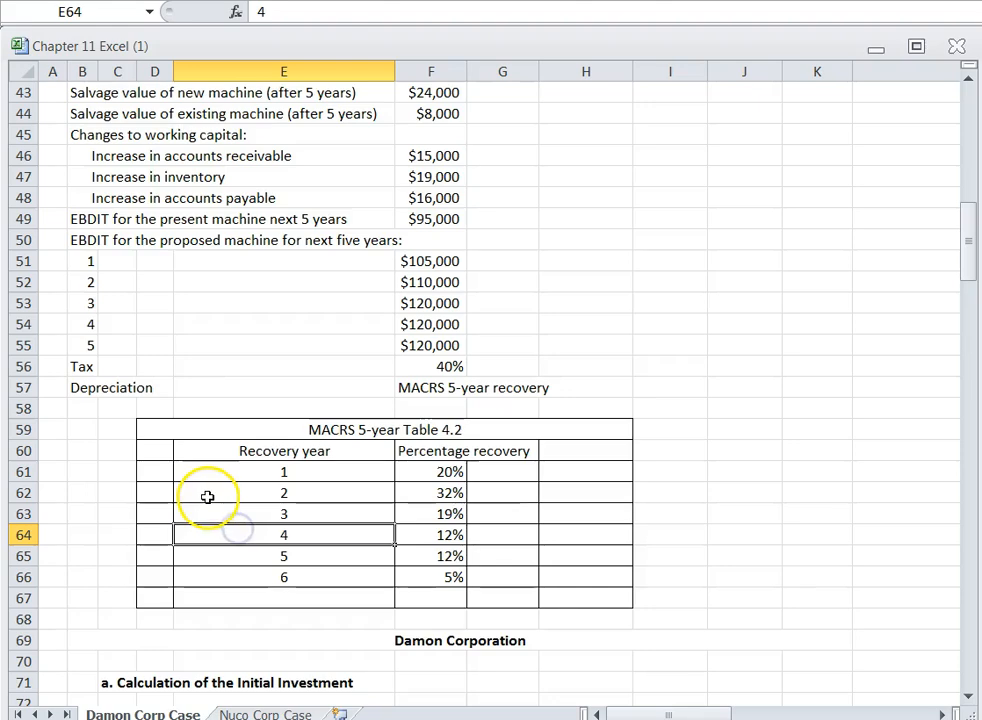
Calculate the cost of the machine in G74 as the new machine cost minus the installation costs, +F41-F42.
{"action": "scroll", "coordinate": [210, 490], "scroll_direction": "down", "scroll_amount": 2}
{"action": "scroll", "coordinate": [211, 476], "scroll_direction": "down", "scroll_amount": 3}
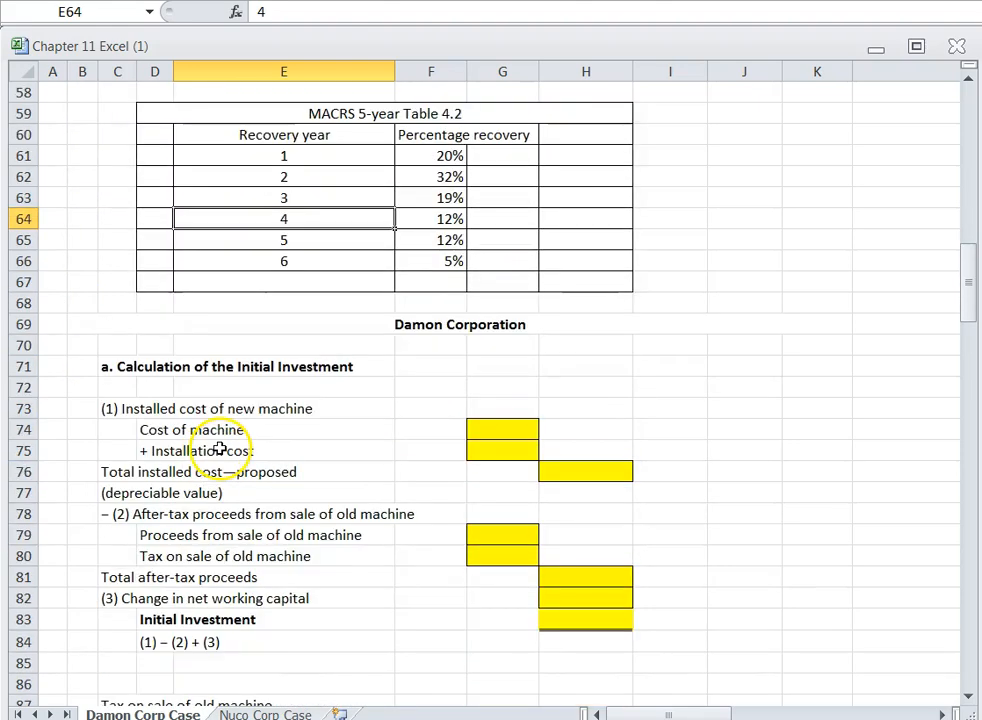
{"action": "scroll", "coordinate": [224, 443], "scroll_direction": "up", "scroll_amount": 14}
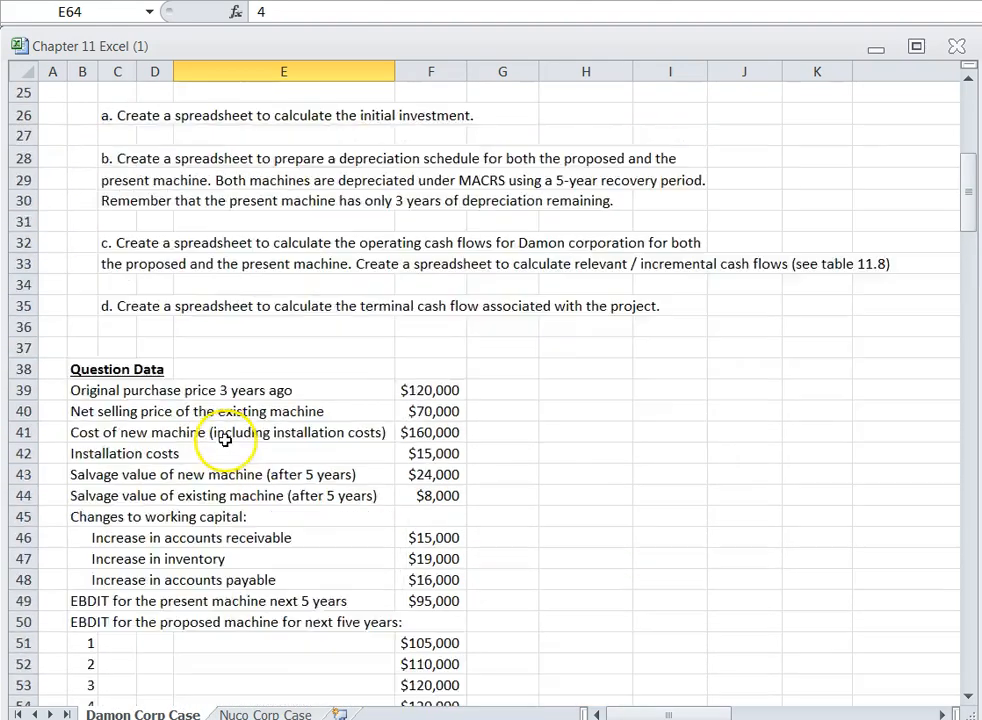
{"action": "scroll", "coordinate": [315, 325], "scroll_direction": "down", "scroll_amount": 11}
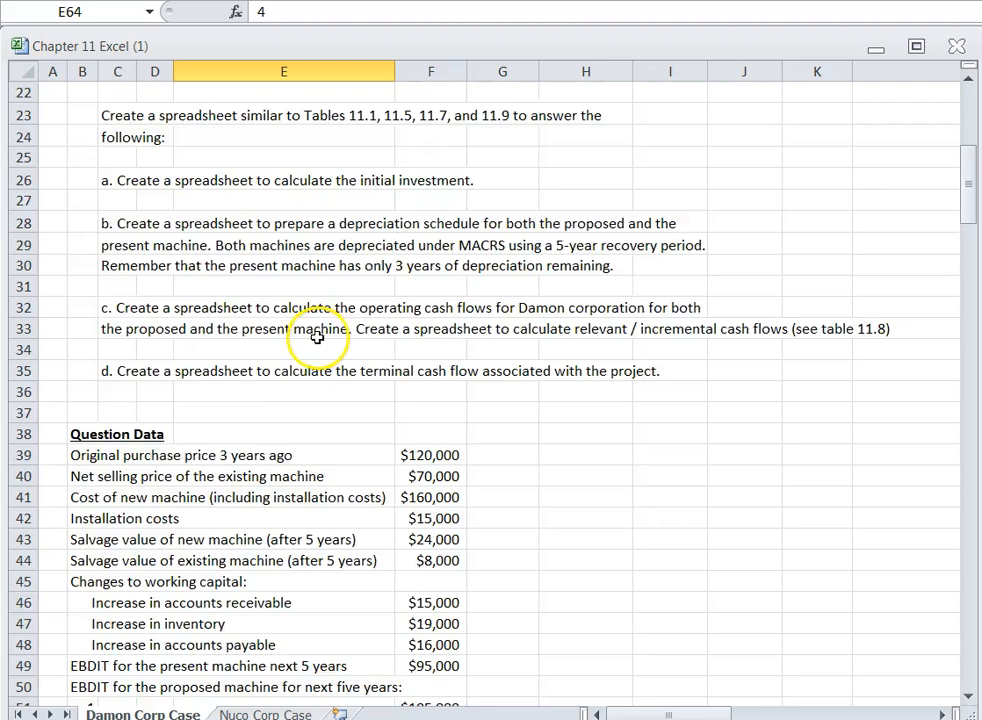
{"action": "scroll", "coordinate": [312, 335], "scroll_direction": "down", "scroll_amount": 5}
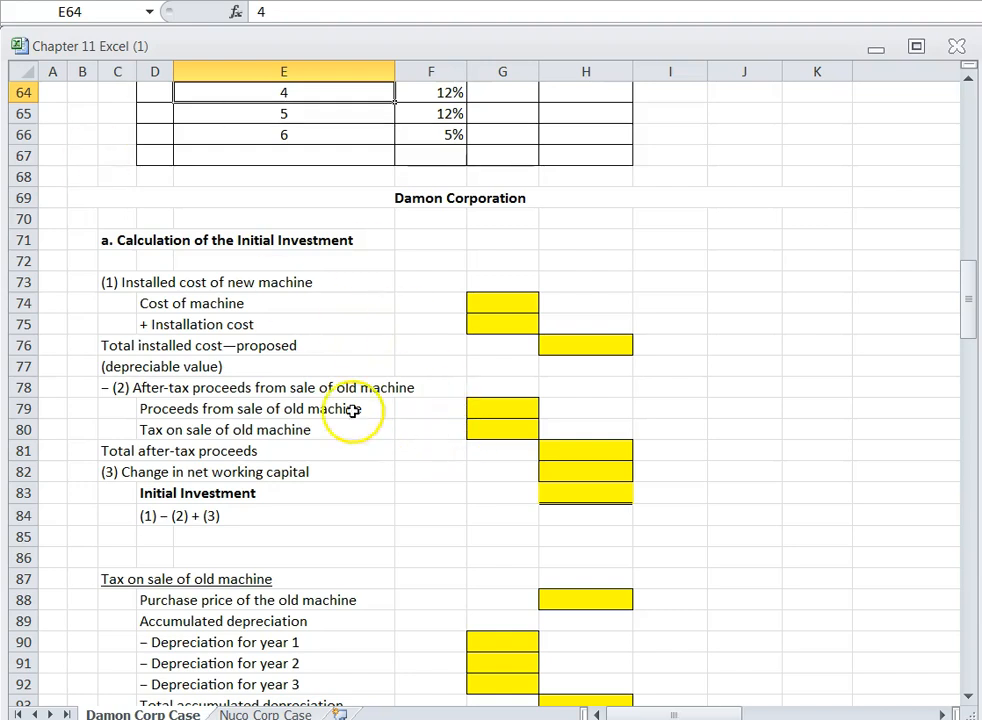
{"action": "left_click", "coordinate": [492, 305]}
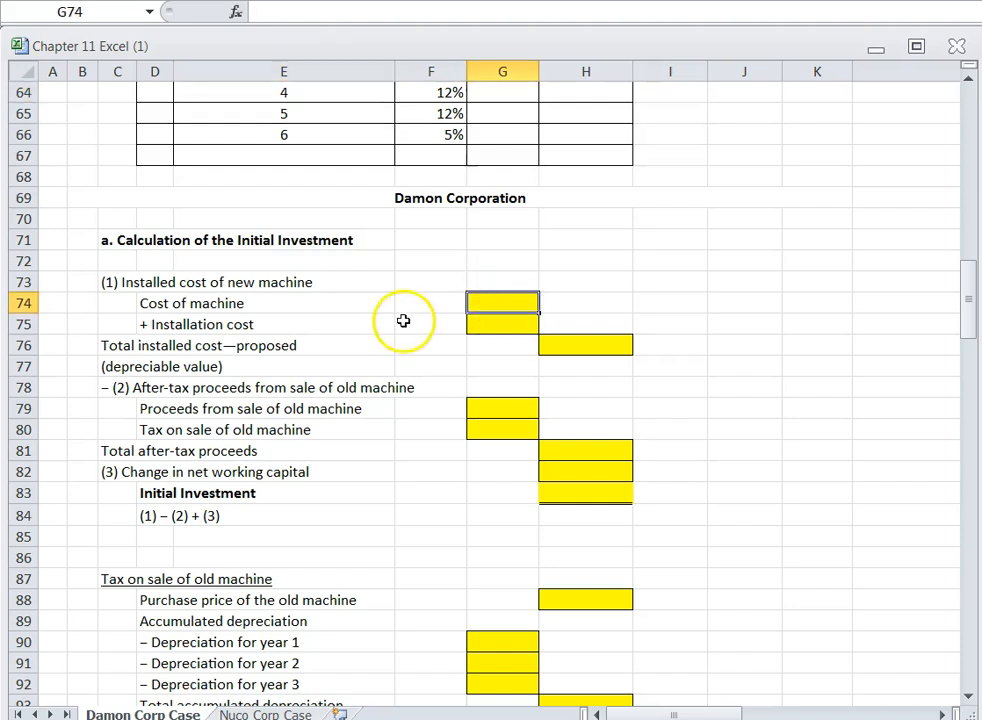
{"action": "scroll", "coordinate": [405, 370], "scroll_direction": "up", "scroll_amount": 2}
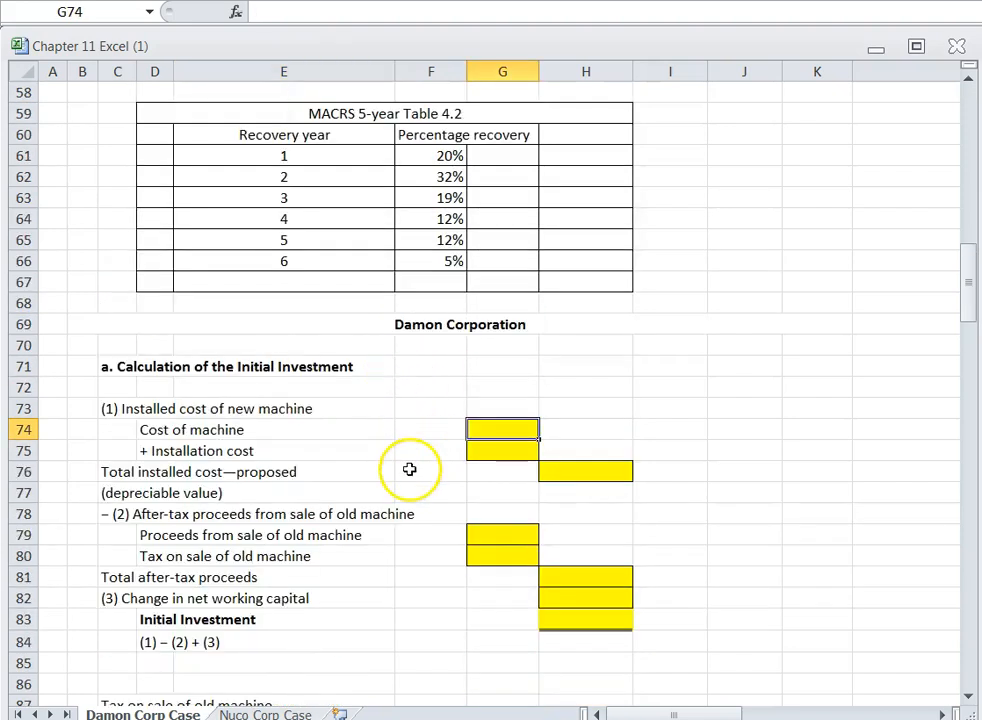
{"action": "type", "text": "+"}
{"action": "scroll", "coordinate": [403, 456], "scroll_direction": "up", "scroll_amount": 3}
{"action": "scroll", "coordinate": [402, 456], "scroll_direction": "up", "scroll_amount": 5}
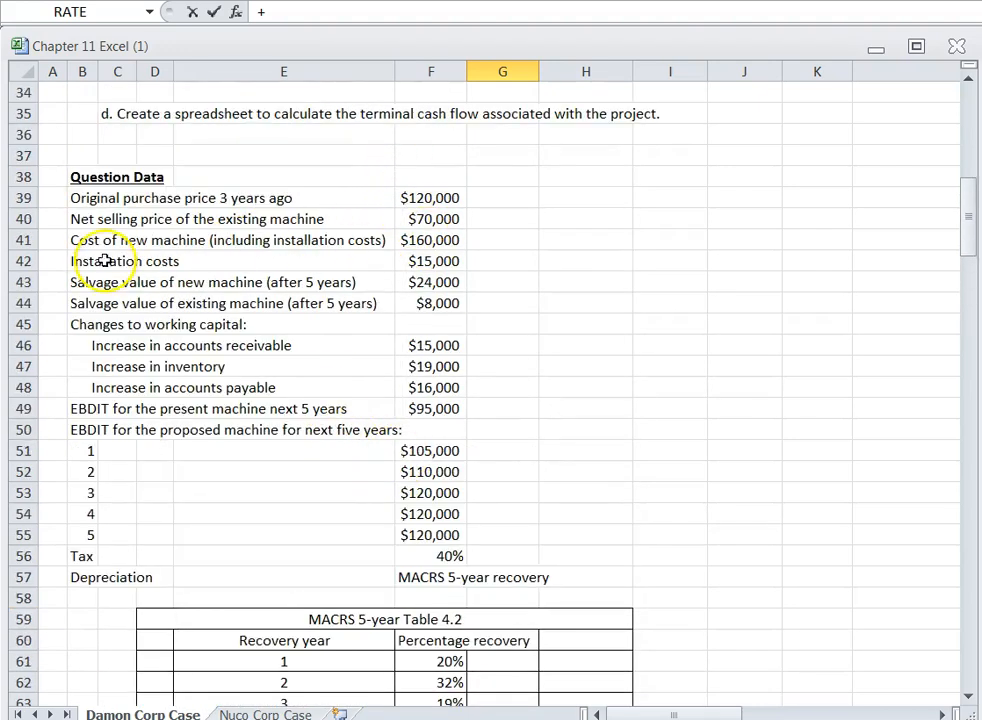
{"action": "left_click", "coordinate": [429, 240]}
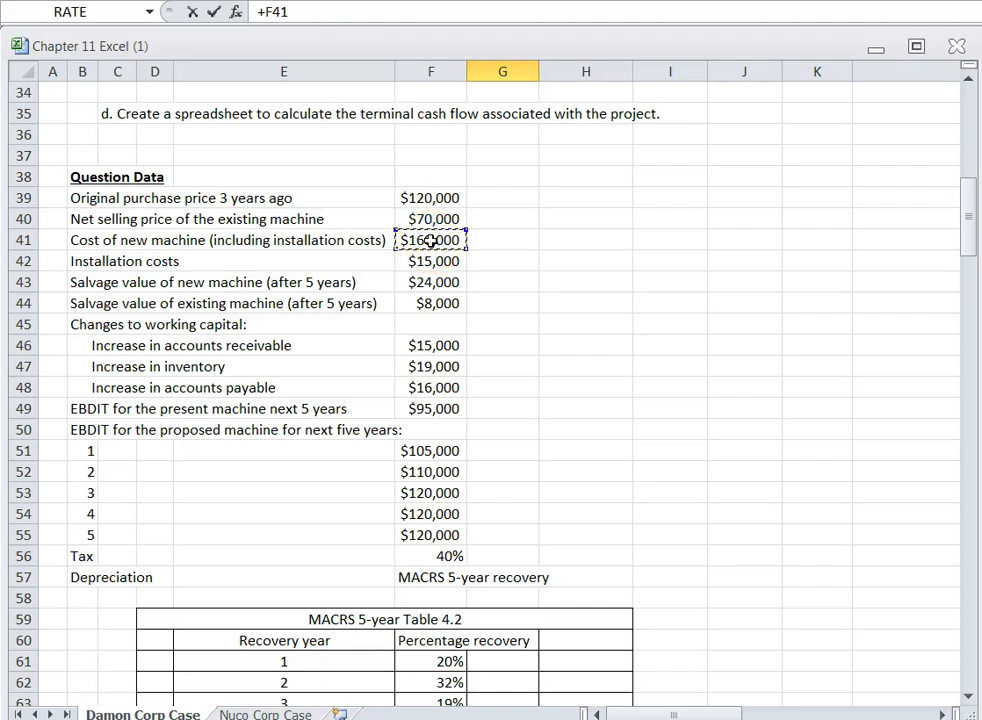
{"action": "type", "text": "-"}
{"action": "left_click", "coordinate": [429, 261]}
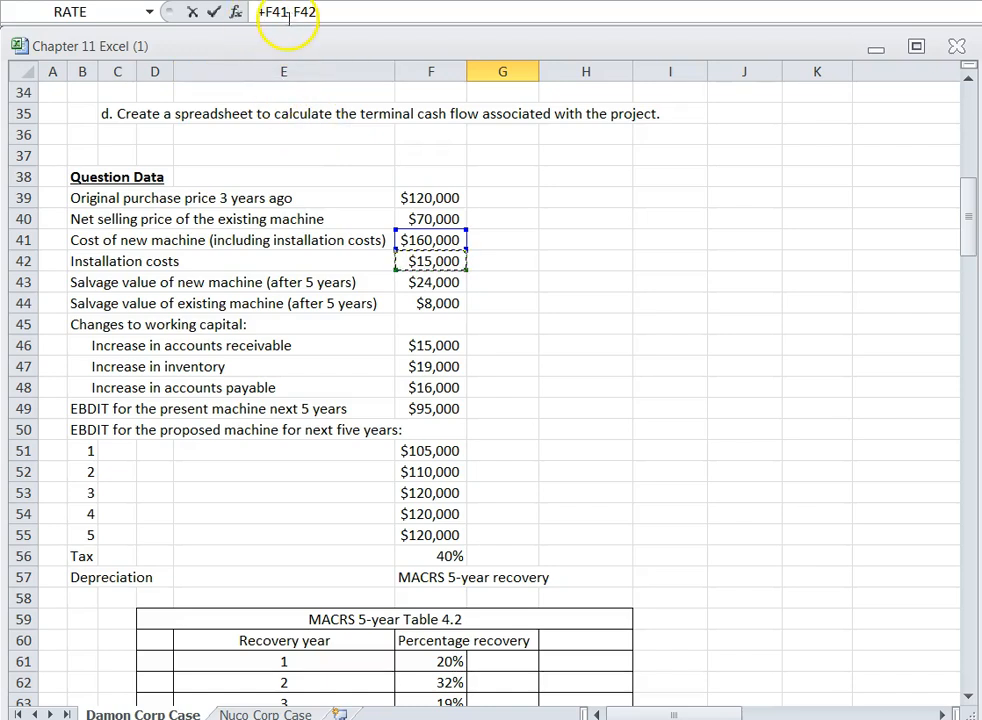
{"action": "key", "text": "Return"}
Link the installation cost in G75 to the Installation costs input in F42.
{"action": "scroll", "coordinate": [510, 460], "scroll_direction": "down", "scroll_amount": 2}
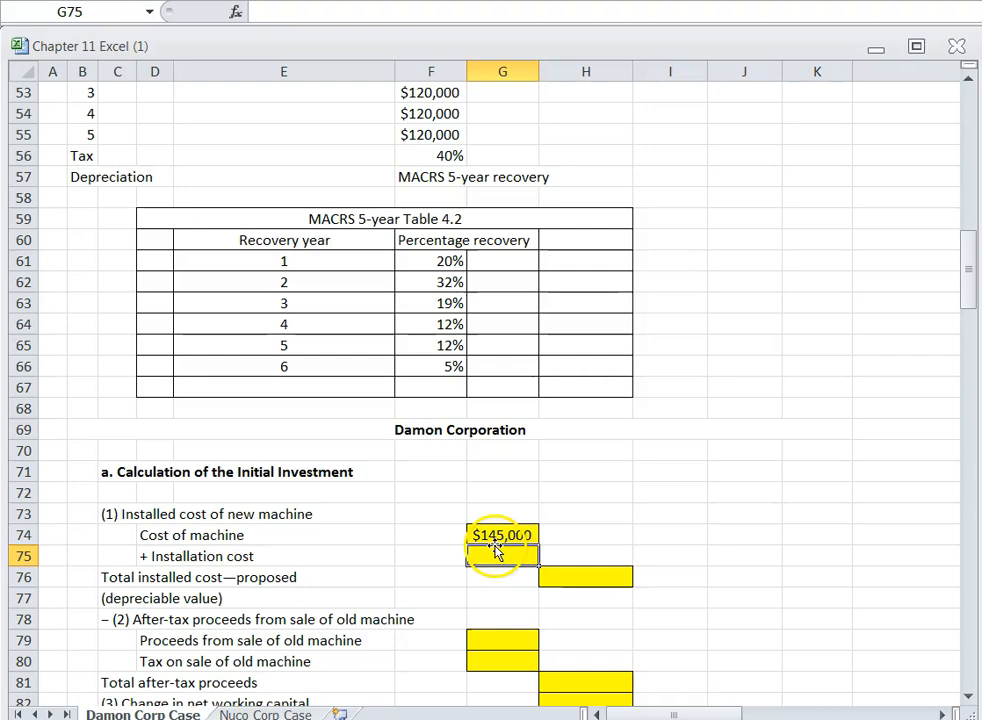
{"action": "type", "text": "+"}
{"action": "scroll", "coordinate": [420, 458], "scroll_direction": "up", "scroll_amount": 3}
{"action": "scroll", "coordinate": [418, 457], "scroll_direction": "up", "scroll_amount": 2}
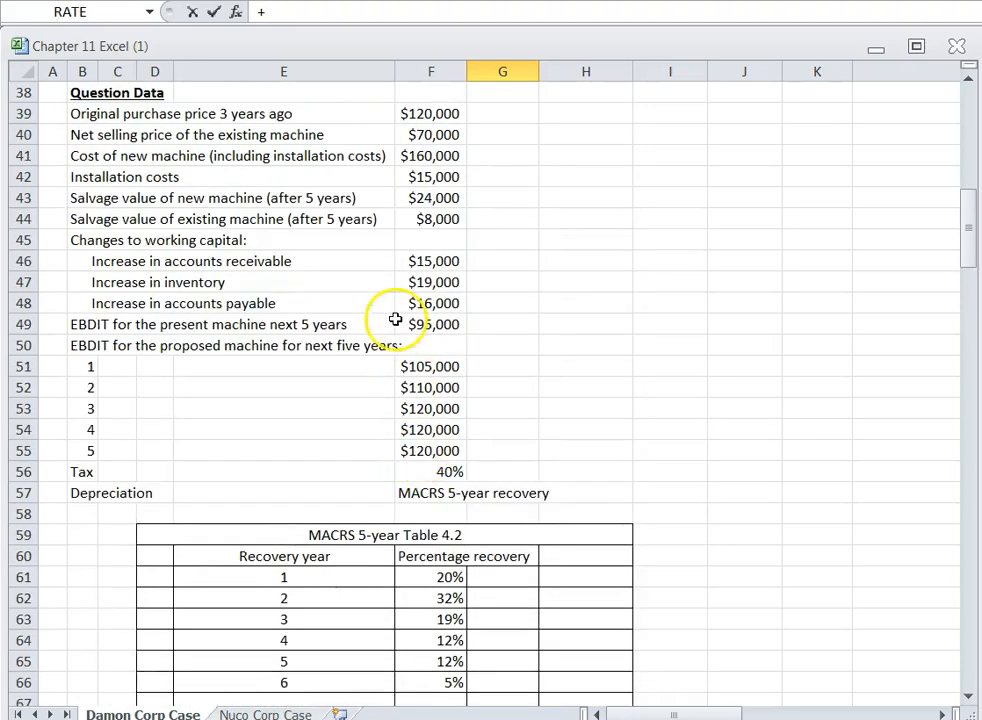
{"action": "left_click", "coordinate": [418, 176]}
{"action": "key", "text": "Return"}
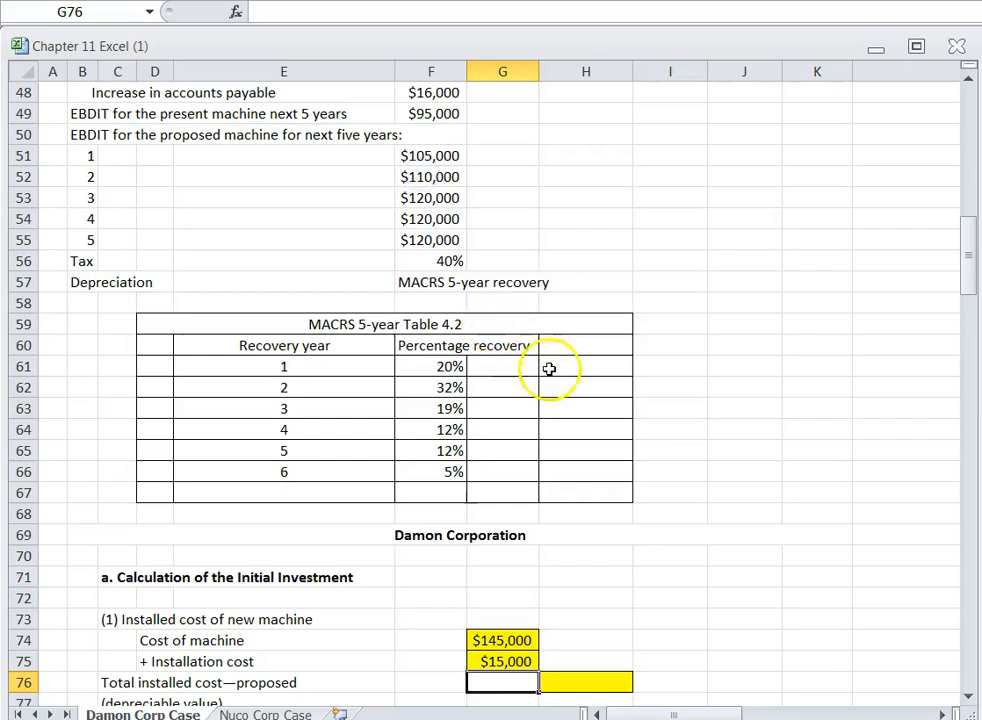
Calculate the total installed cost of the proposed machine in H76 by adding G74 and G75.
{"action": "scroll", "coordinate": [550, 400], "scroll_direction": "down", "scroll_amount": 2}
{"action": "left_click", "coordinate": [563, 554]}
{"action": "scroll", "coordinate": [440, 550], "scroll_direction": "down", "scroll_amount": 1}
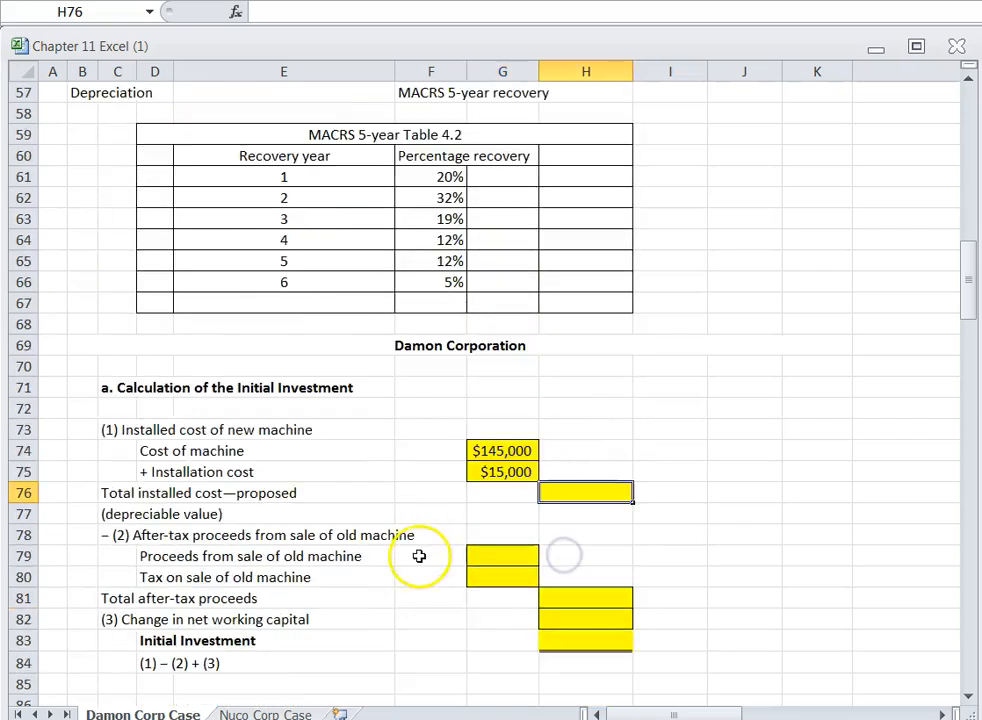
{"action": "type", "text": "+"}
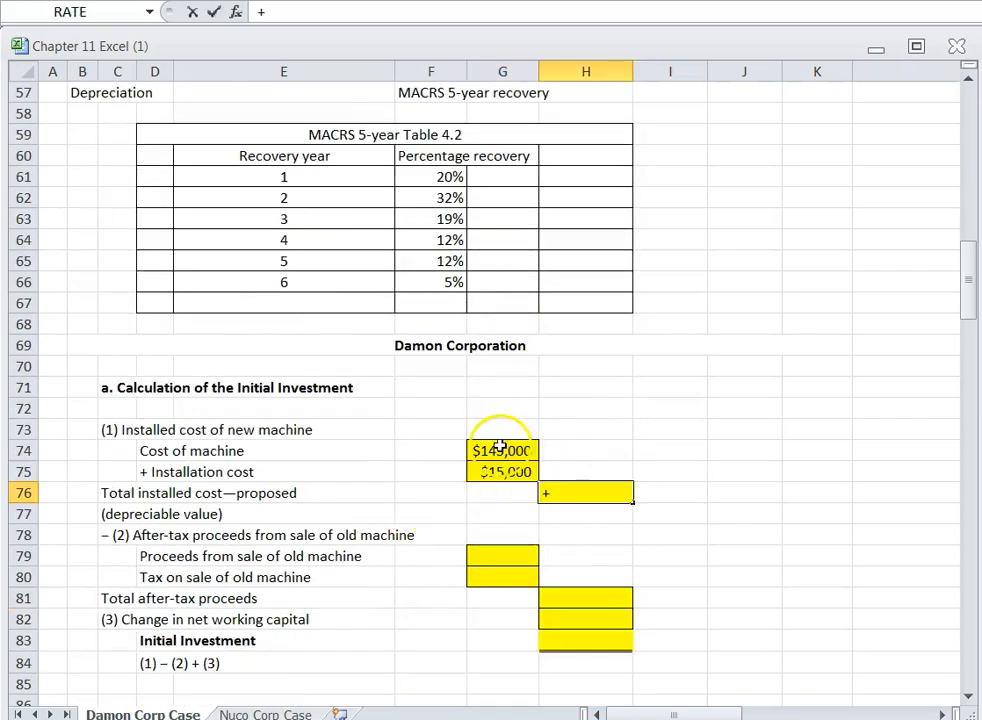
{"action": "left_click", "coordinate": [499, 450]}
{"action": "type", "text": "+"}
{"action": "key", "text": "Return"}
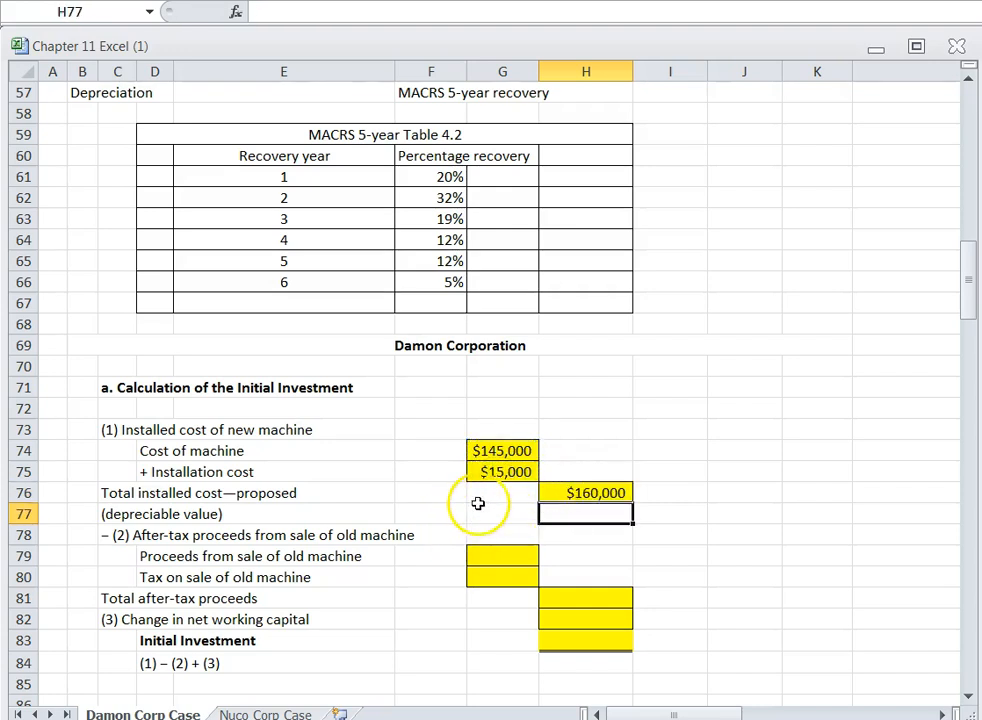
Link the proceeds from sale of old machine in G79 to the existing machine's net selling price in F40.
{"action": "scroll", "coordinate": [478, 502], "scroll_direction": "down", "scroll_amount": 2}
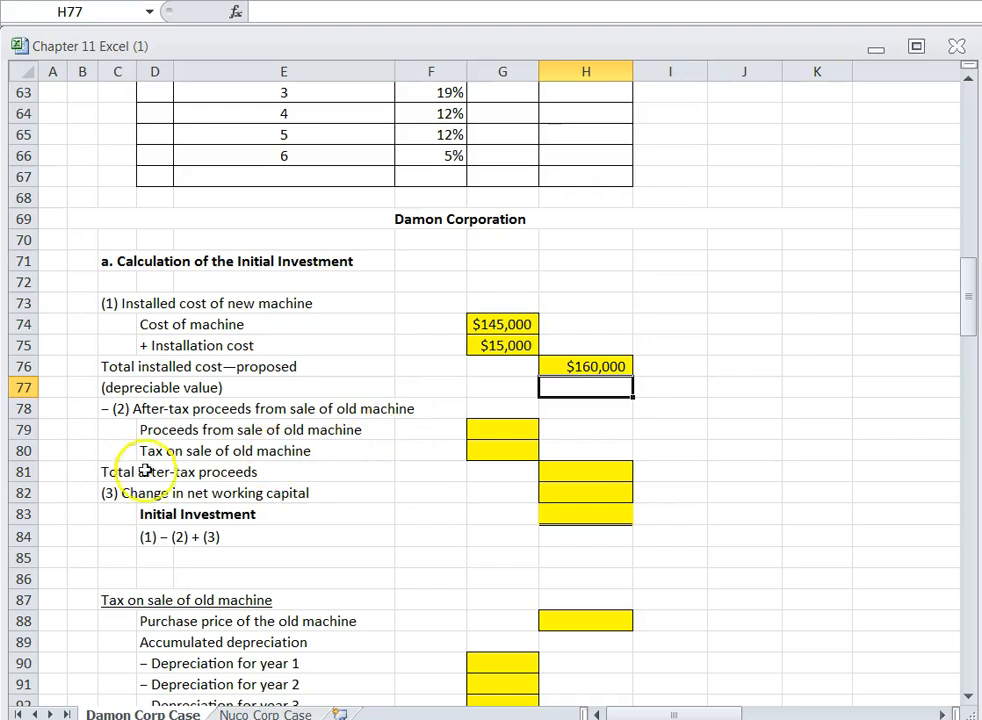
{"action": "left_click", "coordinate": [490, 432]}
{"action": "type", "text": "+"}
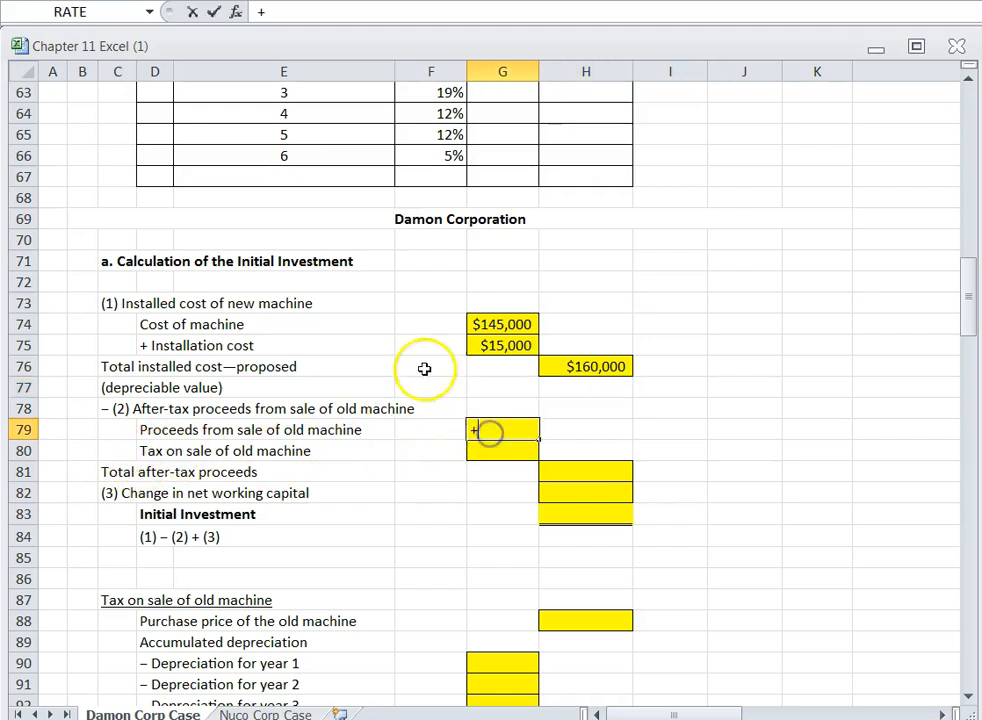
{"action": "scroll", "coordinate": [346, 329], "scroll_direction": "up", "scroll_amount": 9}
{"action": "left_click", "coordinate": [452, 177]}
{"action": "key", "text": "Return"}
{"action": "scroll", "coordinate": [478, 452], "scroll_direction": "down", "scroll_amount": 2}
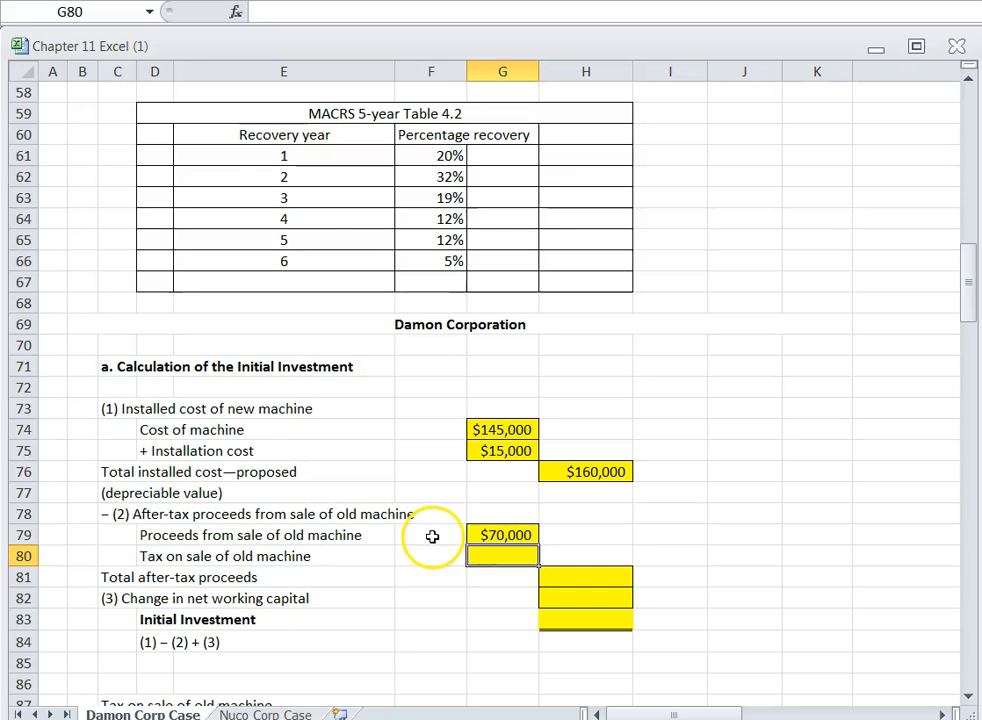
Link the purchase price of the old machine in H88 to the original purchase price in F39.
{"action": "scroll", "coordinate": [409, 527], "scroll_direction": "up", "scroll_amount": 2}
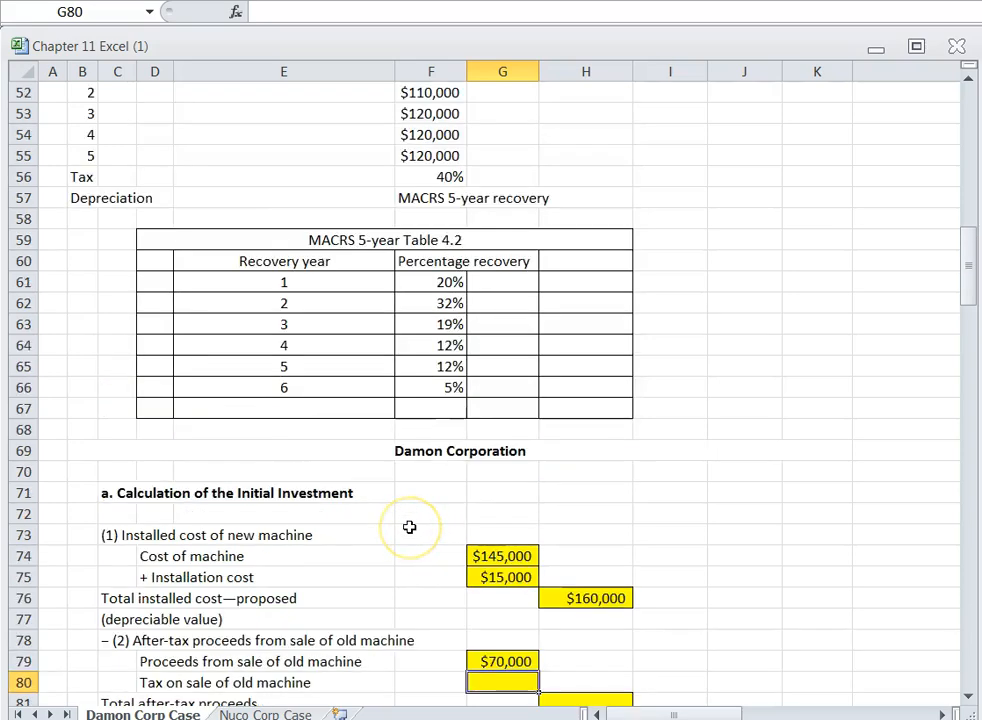
{"action": "scroll", "coordinate": [409, 524], "scroll_direction": "down", "scroll_amount": 3}
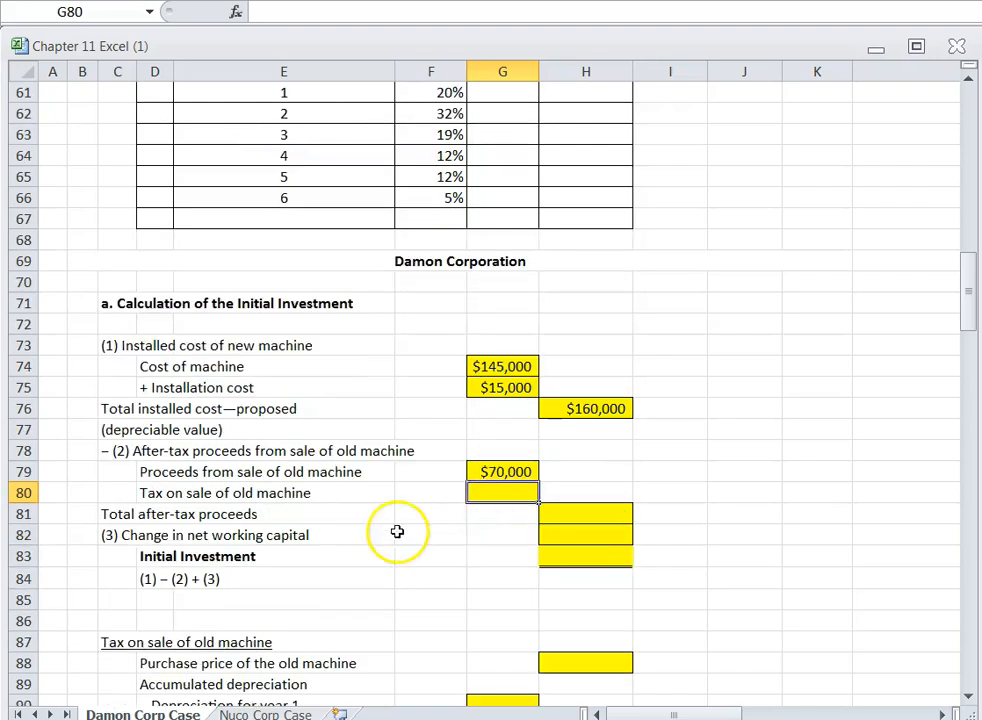
{"action": "left_click", "coordinate": [491, 488]}
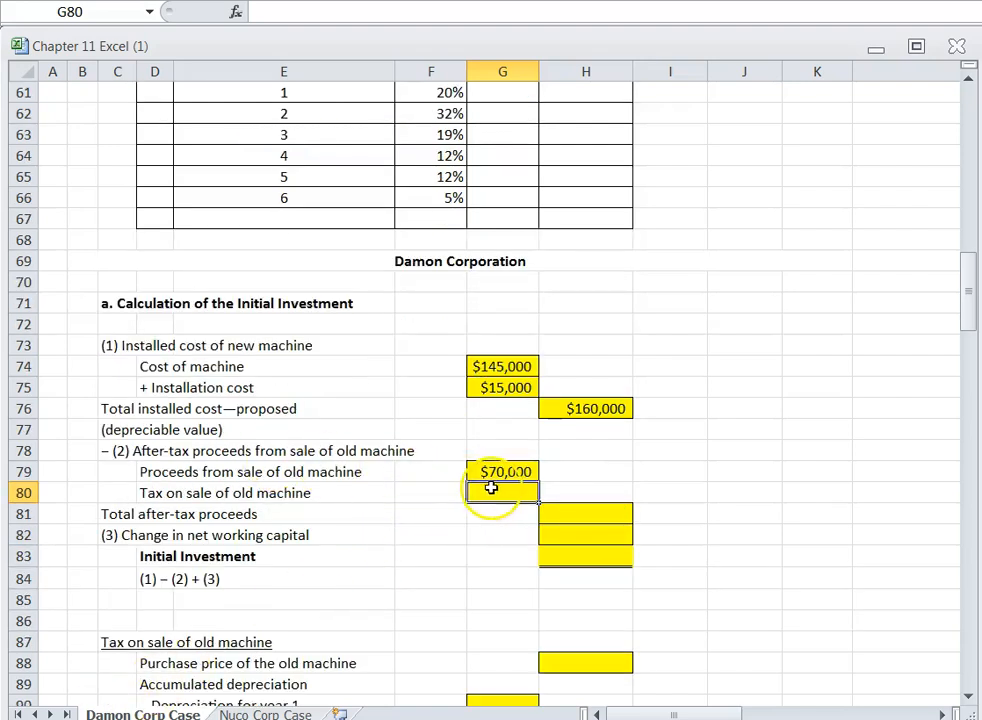
{"action": "scroll", "coordinate": [397, 452], "scroll_direction": "down", "scroll_amount": 3}
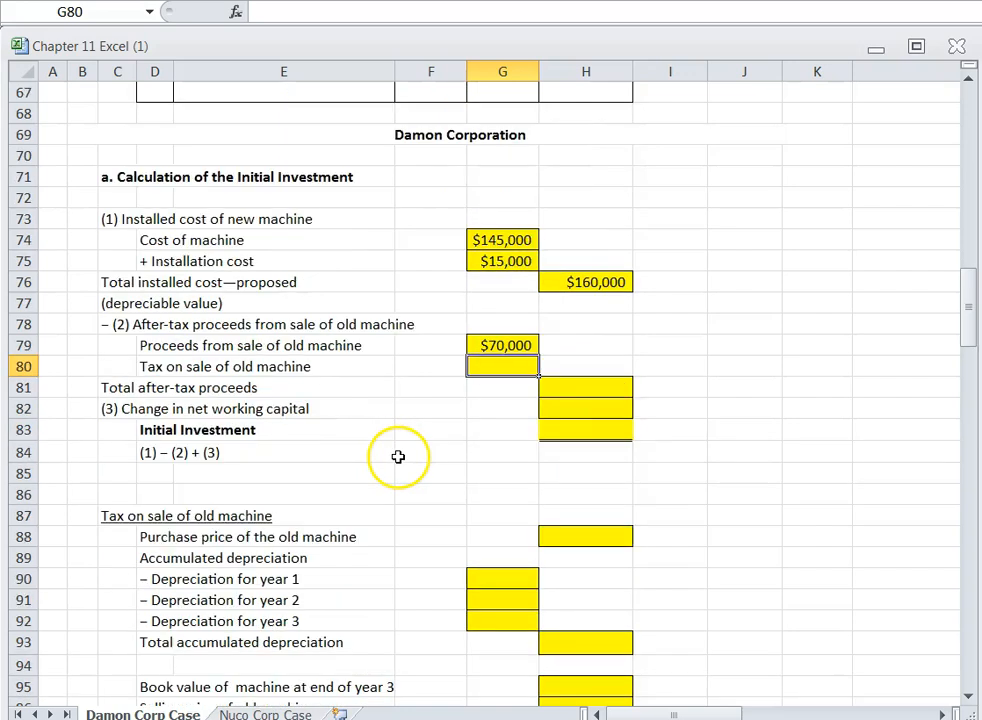
{"action": "left_click", "coordinate": [116, 454]}
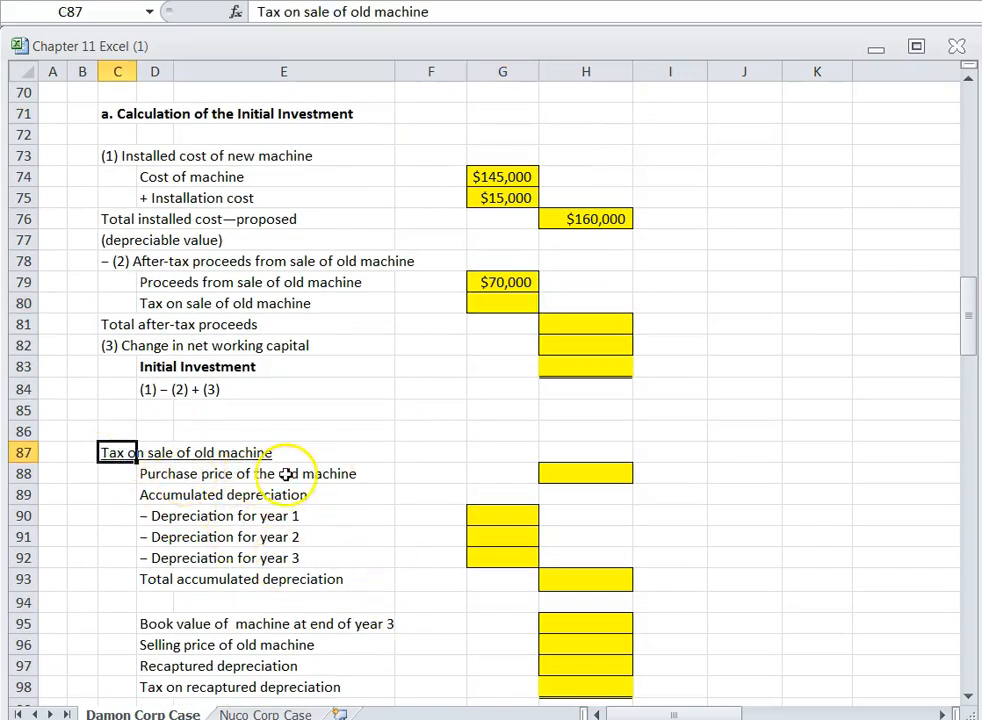
{"action": "left_click", "coordinate": [566, 473]}
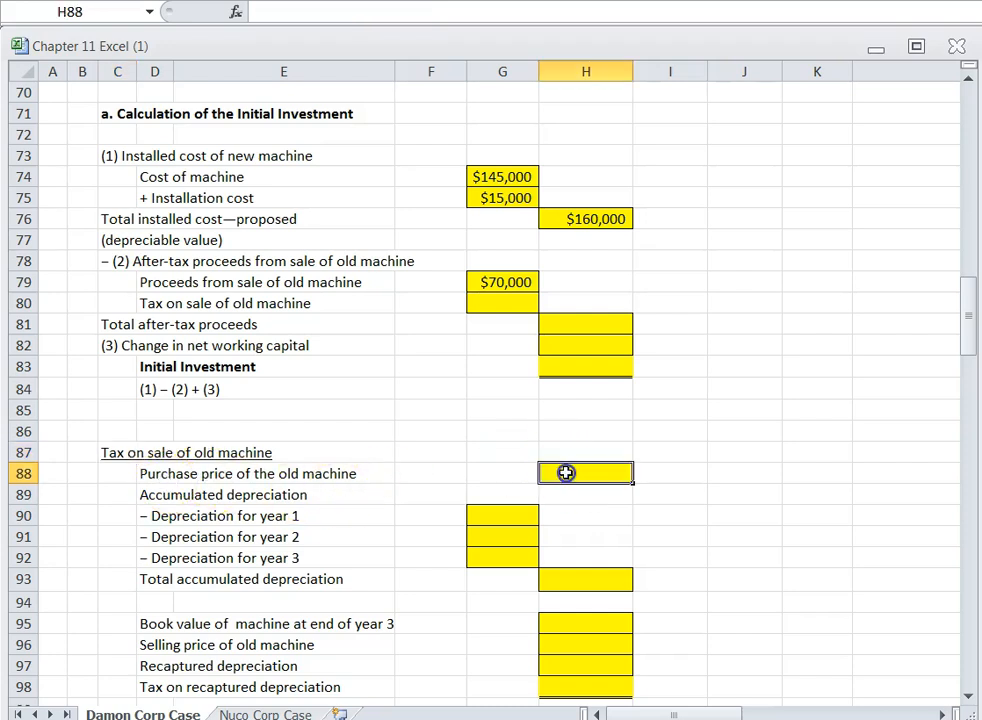
{"action": "scroll", "coordinate": [401, 452], "scroll_direction": "up", "scroll_amount": 12}
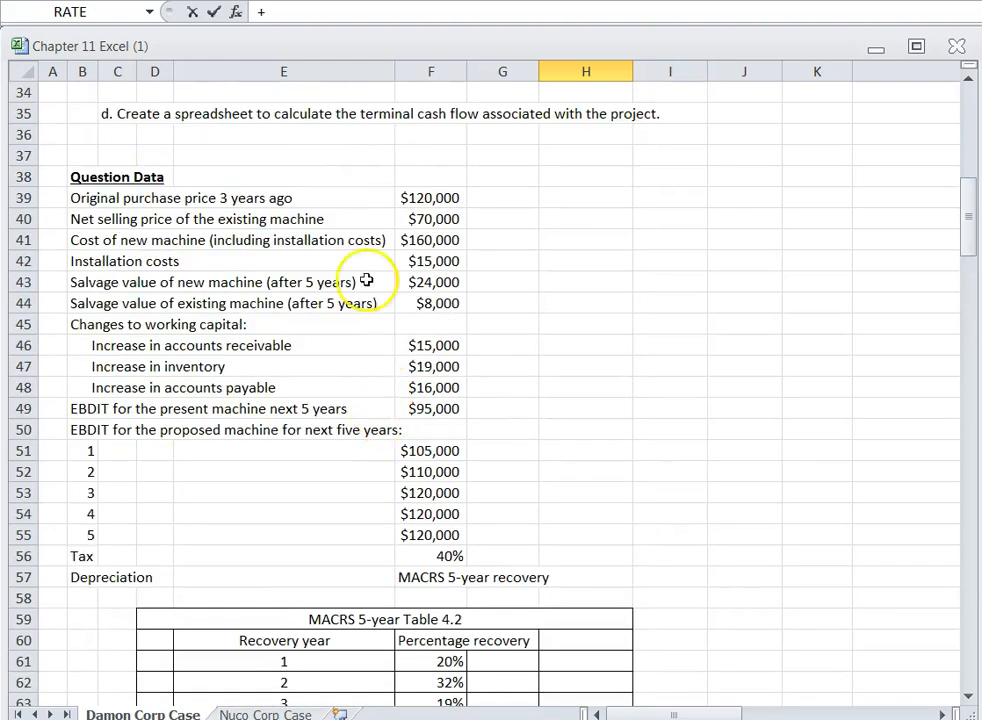
{"action": "type", "text": "+"}
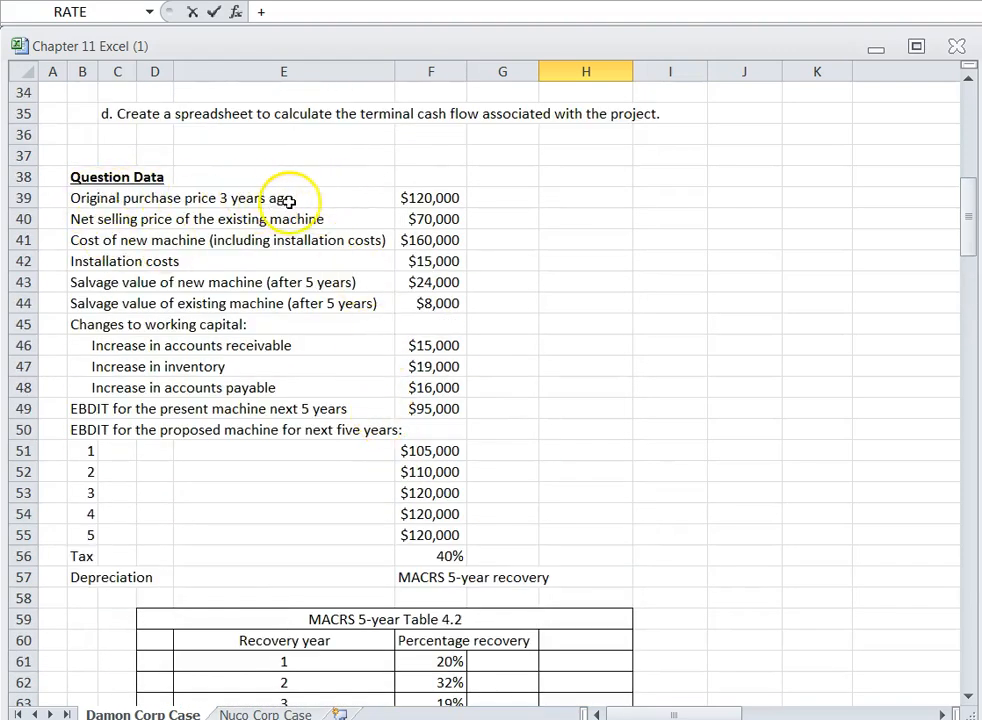
{"action": "left_click", "coordinate": [408, 197]}
{"action": "key", "text": "Return"}
{"action": "scroll", "coordinate": [558, 678], "scroll_direction": "down", "scroll_amount": 2}
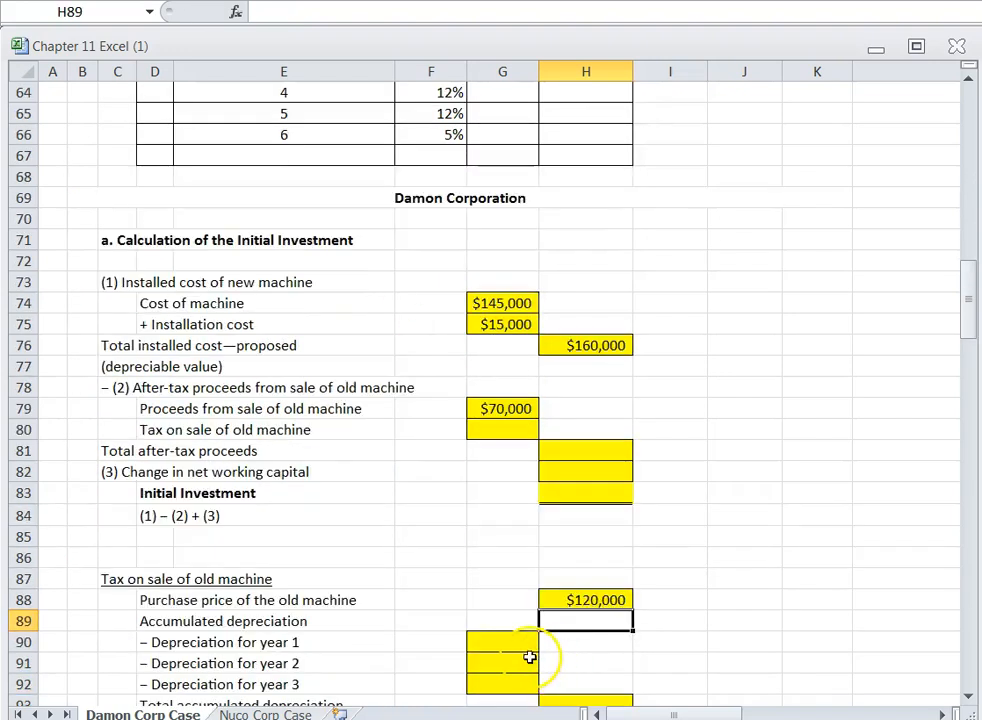
Calculate the old machine's year 1 depreciation in G90 as purchase price times the year 1 MACRS percentage, +H88*F61.
{"action": "left_click", "coordinate": [480, 576]}
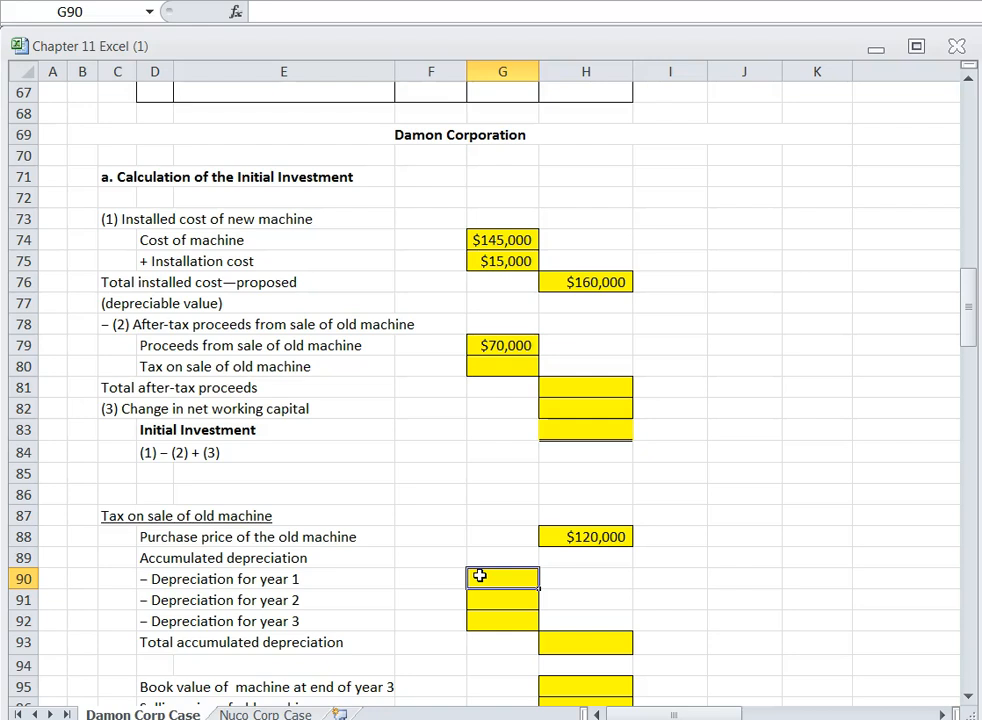
{"action": "left_click", "coordinate": [562, 537]}
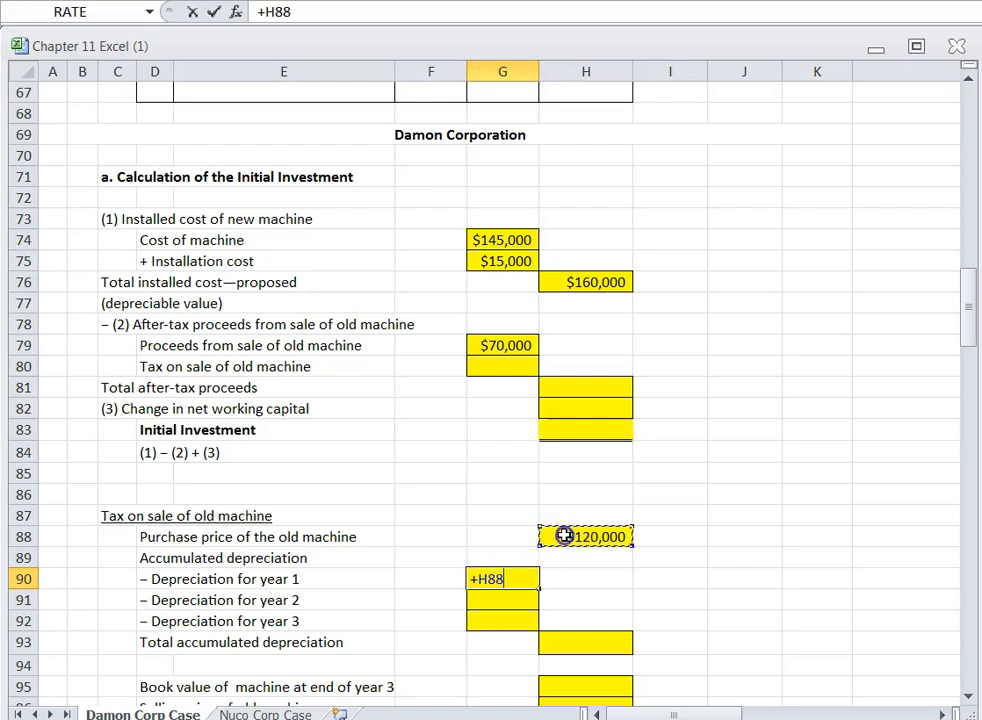
{"action": "scroll", "coordinate": [427, 456], "scroll_direction": "up", "scroll_amount": 5}
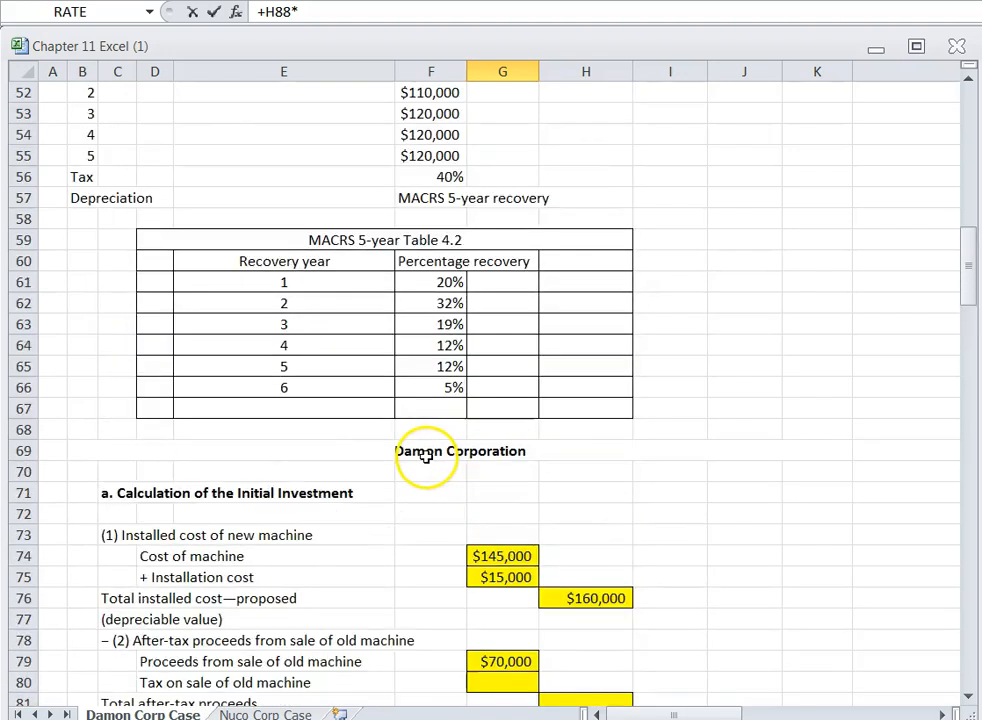
{"action": "left_click", "coordinate": [427, 289]}
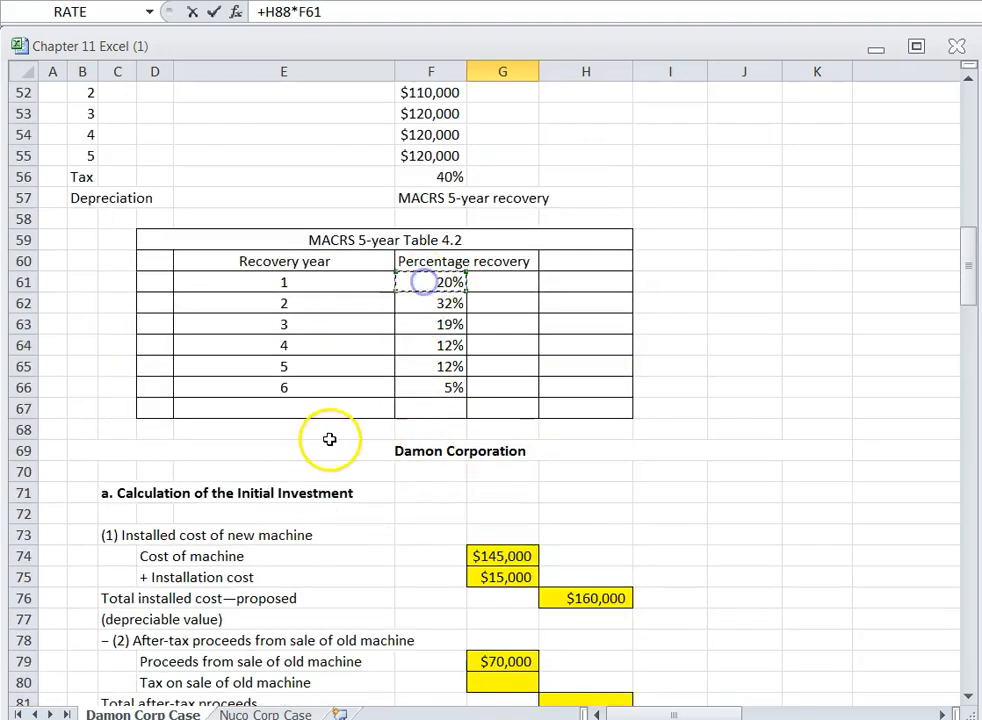
{"action": "key", "text": "Return"}
{"action": "scroll", "coordinate": [405, 581], "scroll_direction": "down", "scroll_amount": 2}
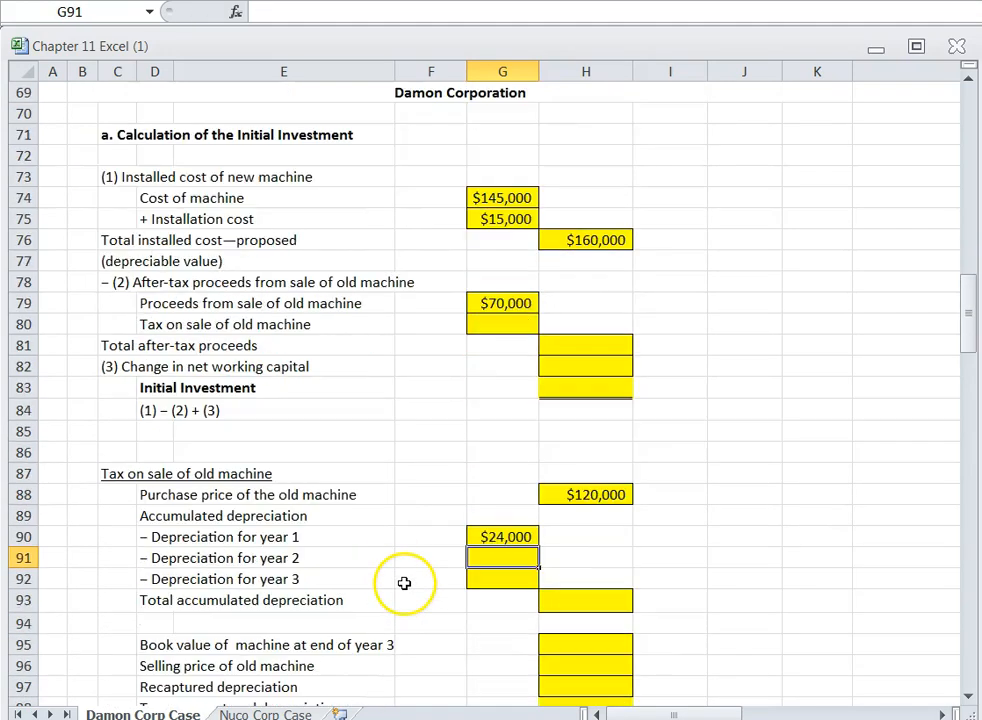
Make the purchase price reference absolute in the year 1 depreciation formula in G90, giving =+$H$88*F61.
{"action": "key", "text": "alt+Tab"}
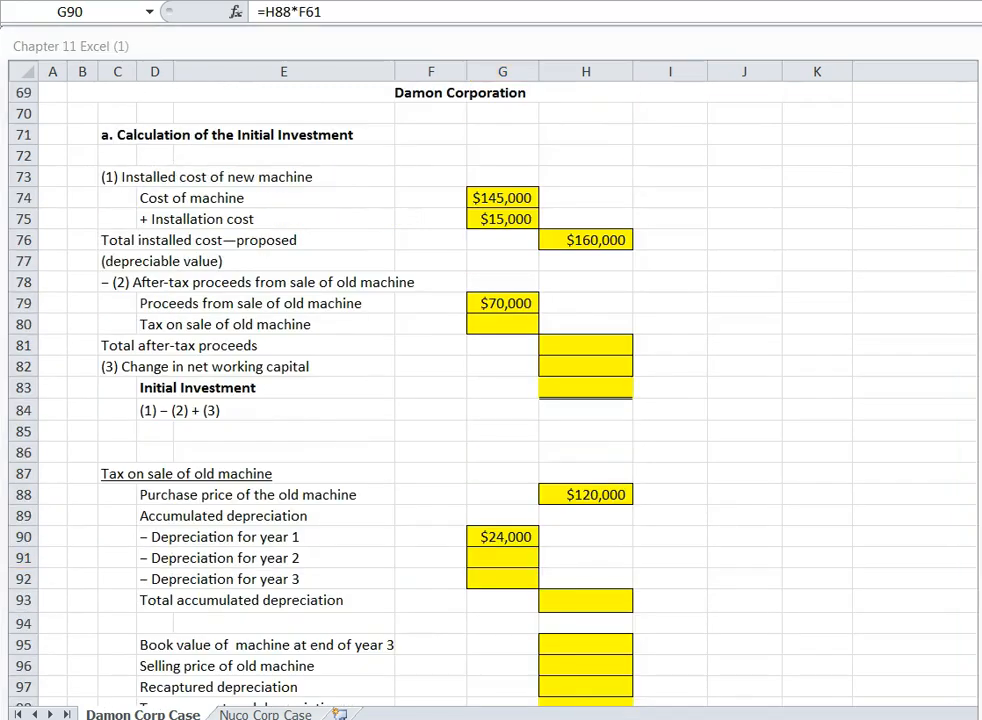
{"action": "left_click", "coordinate": [445, 552]}
{"action": "left_click", "coordinate": [500, 537]}
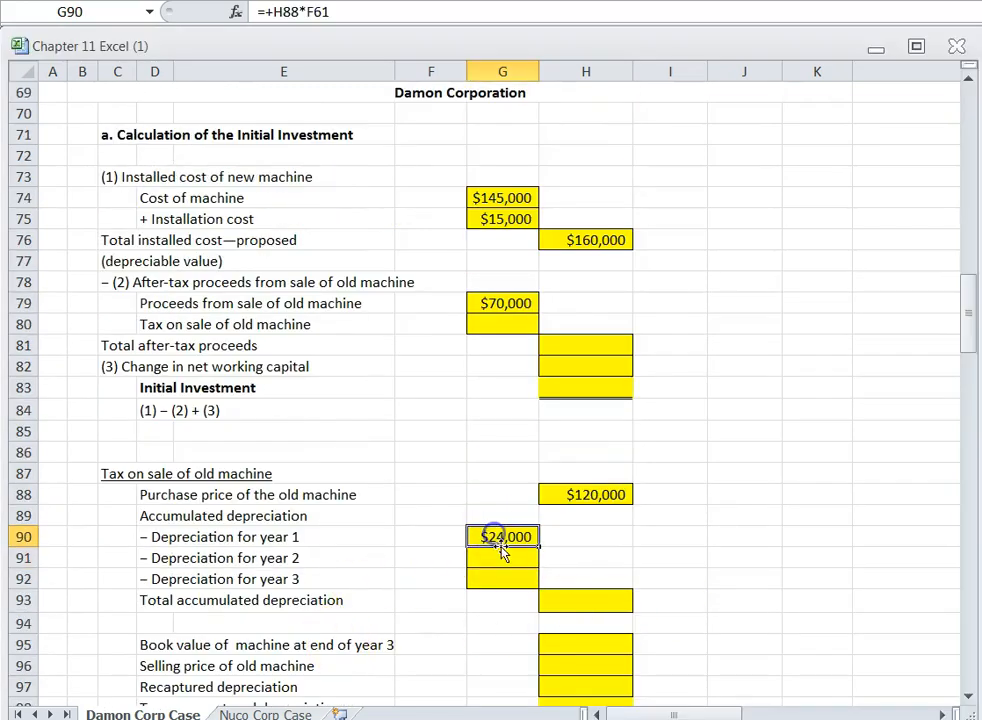
{"action": "left_click", "coordinate": [270, 12]}
{"action": "key", "text": "F4"}
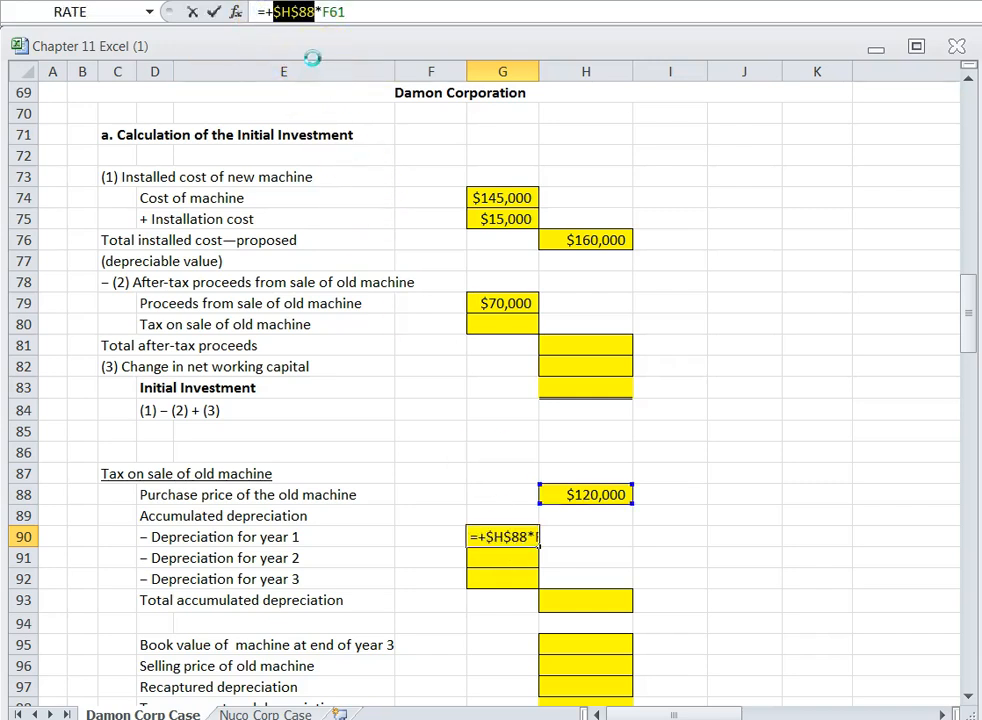
{"action": "key", "text": "Return"}
Fill the G90 depreciation formula down to G91 and G92, and check the MACRS percentage references for years 2 and 3.
{"action": "left_click", "coordinate": [505, 537]}
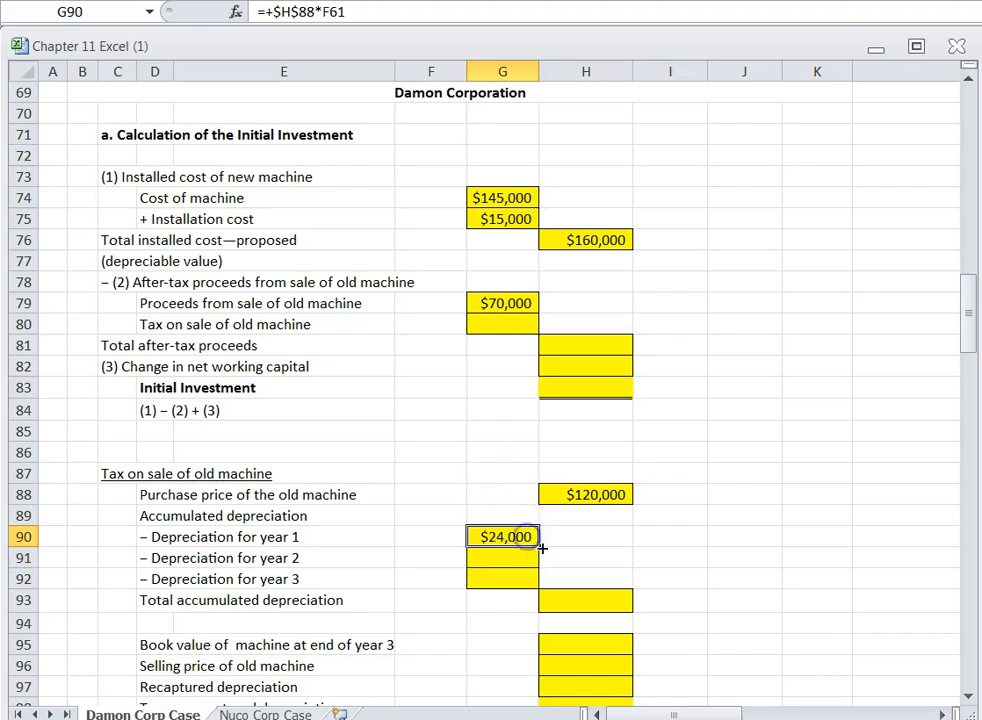
{"action": "left_click_drag", "start_coordinate": [548, 580], "coordinate": [546, 585]}
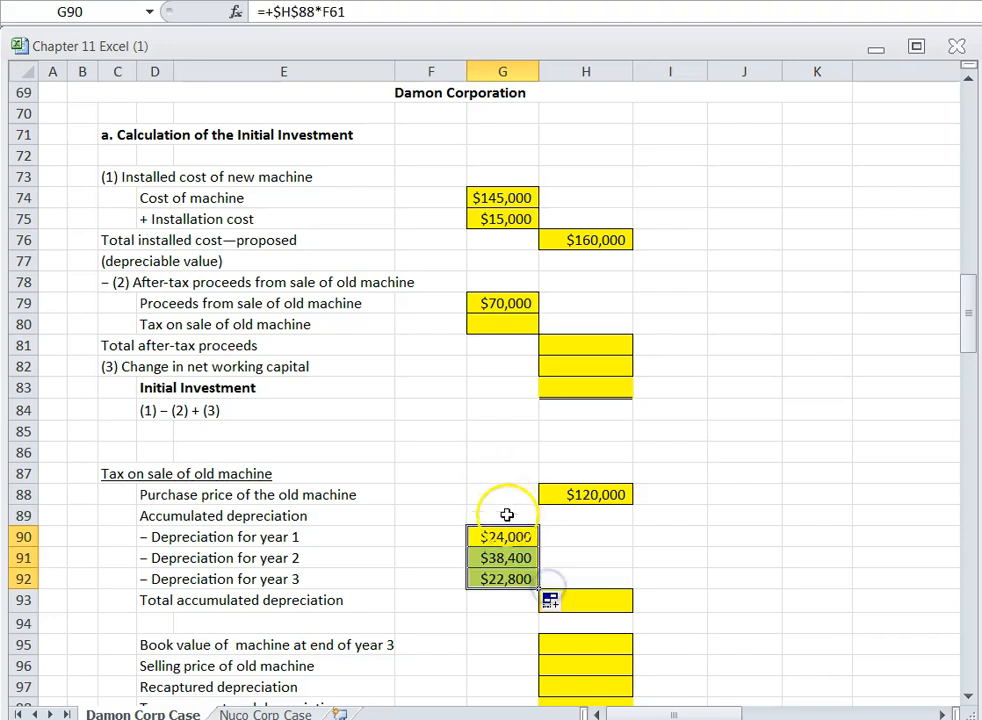
{"action": "scroll", "coordinate": [451, 521], "scroll_direction": "up", "scroll_amount": 3}
{"action": "scroll", "coordinate": [434, 445], "scroll_direction": "up", "scroll_amount": 3}
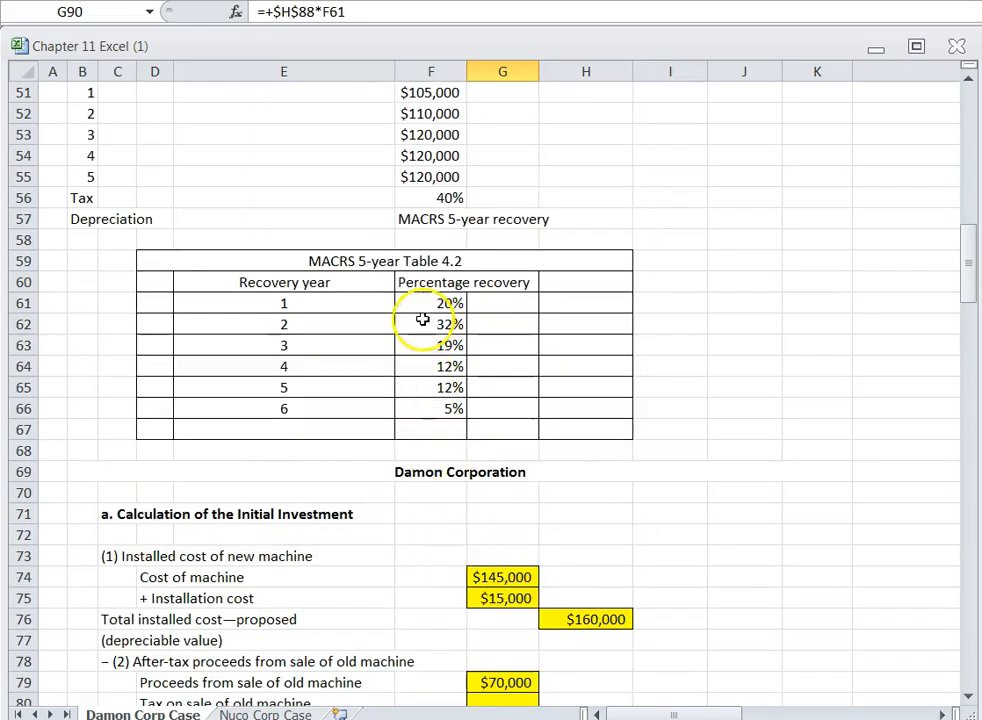
{"action": "scroll", "coordinate": [438, 646], "scroll_direction": "down", "scroll_amount": 6}
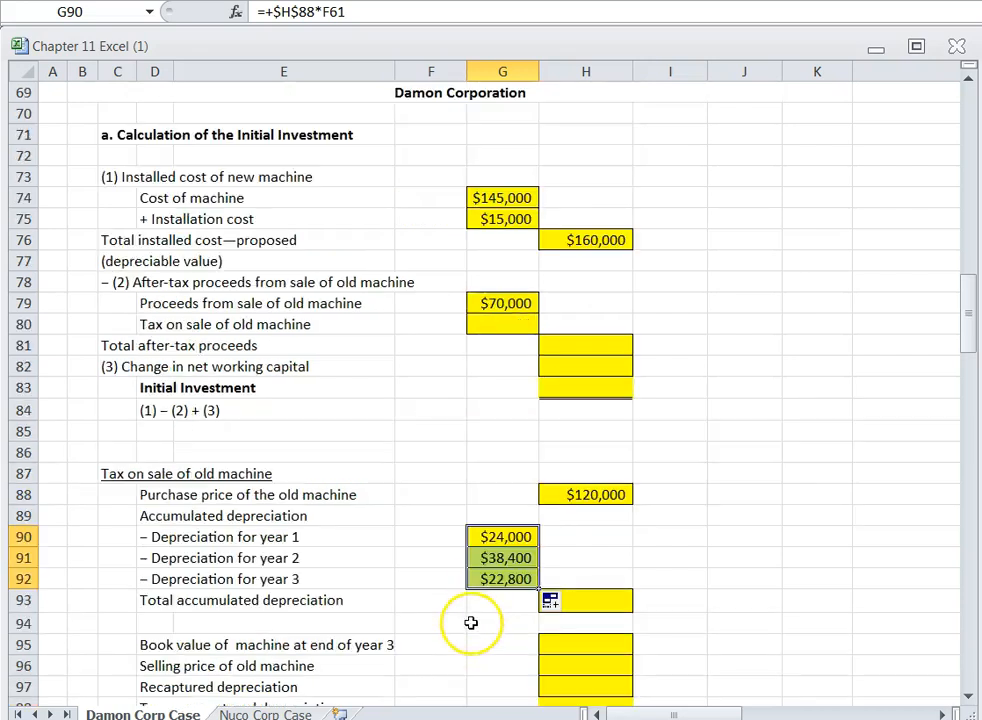
{"action": "left_click", "coordinate": [497, 557]}
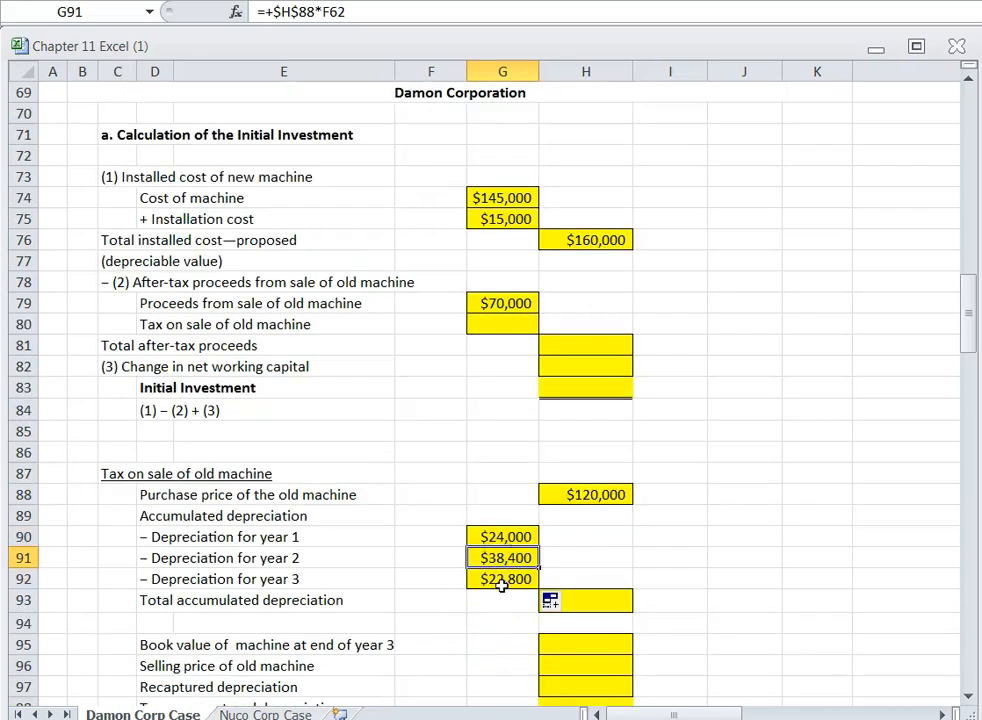
{"action": "left_click", "coordinate": [500, 586]}
Calculate the total accumulated depreciation in H93 with =SUM(G90:G92).
{"action": "left_click", "coordinate": [600, 601]}
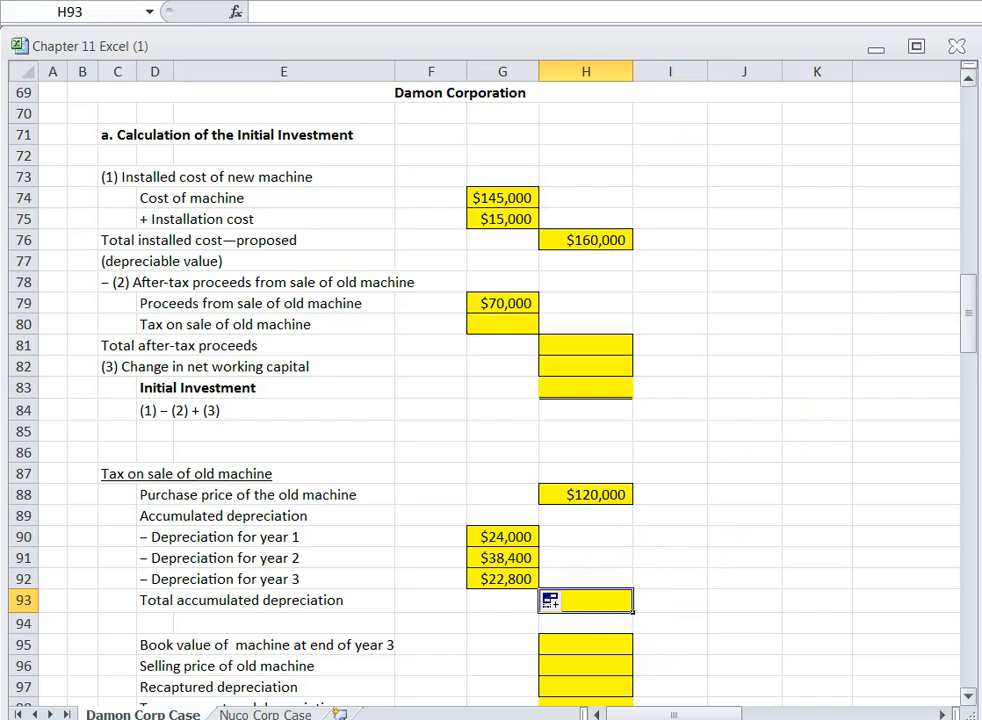
{"action": "key", "text": "alt+equal"}
{"action": "left_click_drag", "start_coordinate": [493, 539], "coordinate": [487, 581]}
{"action": "key", "text": "Return"}
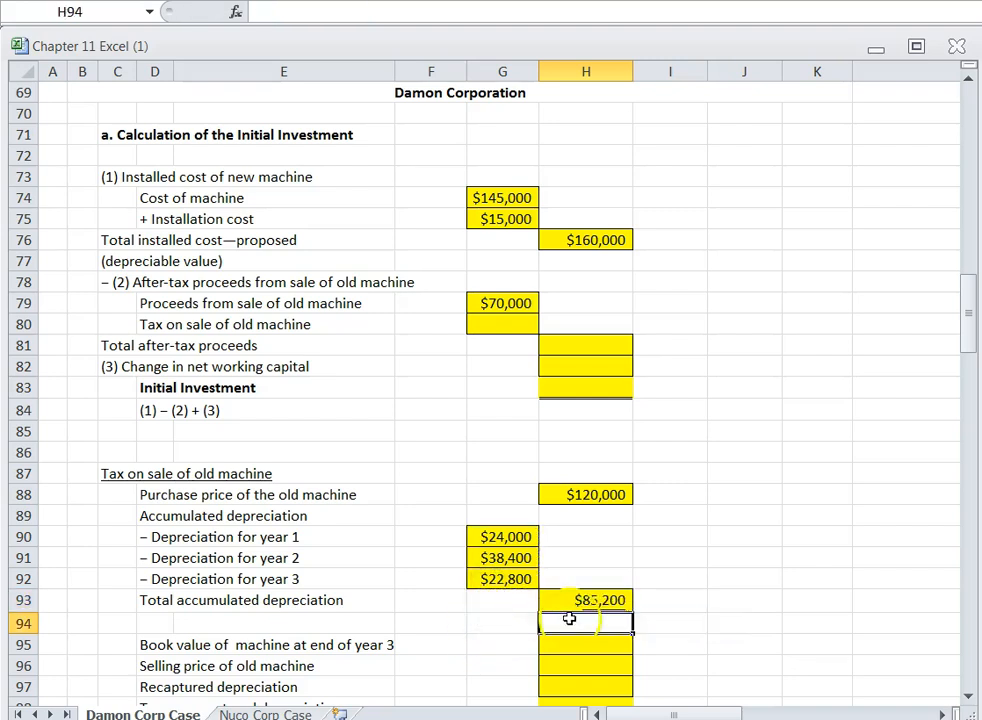
{"action": "left_click", "coordinate": [574, 600]}
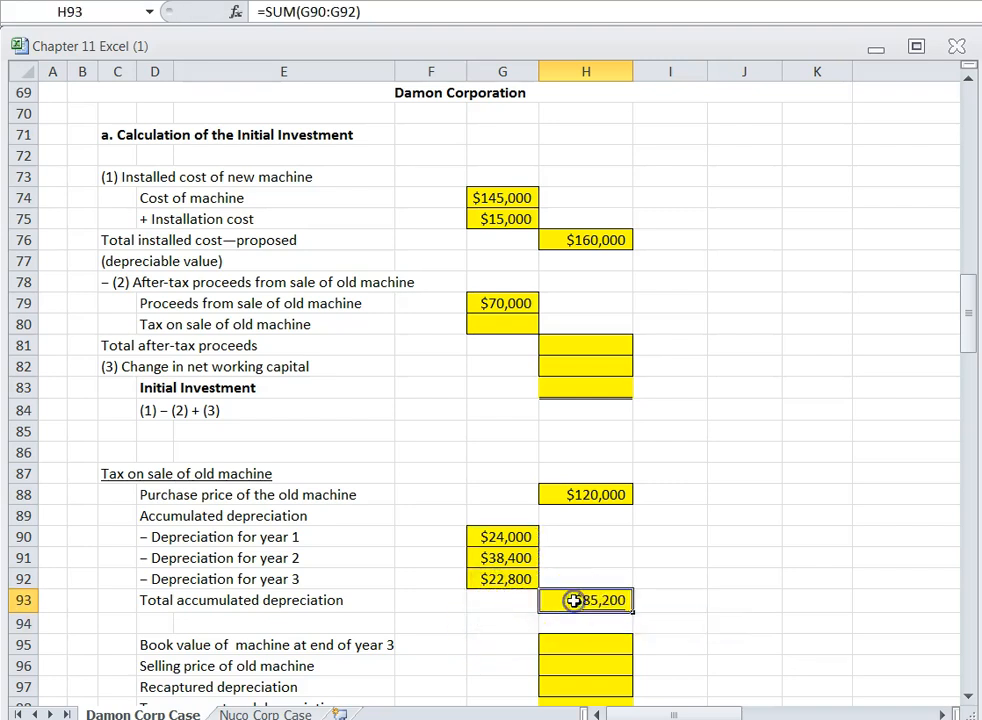
Calculate the machine's book value at end of year 3 in H95 as purchase price minus total accumulated depreciation, +H88-H93.
{"action": "scroll", "coordinate": [574, 573], "scroll_direction": "down", "scroll_amount": 2}
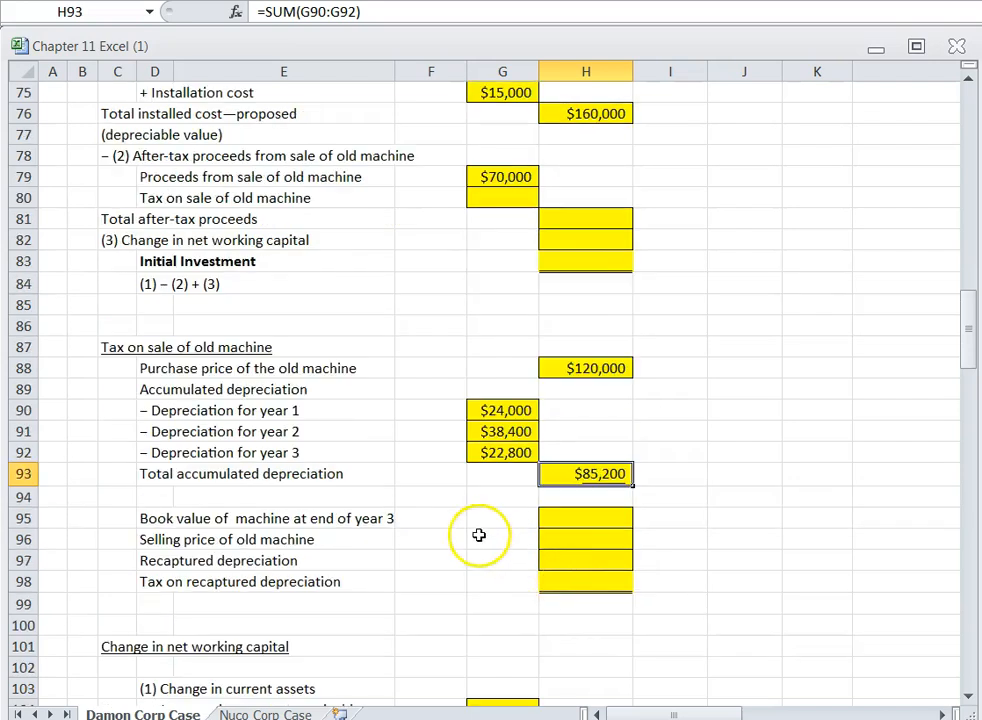
{"action": "left_click", "coordinate": [565, 520]}
{"action": "type", "text": "+"}
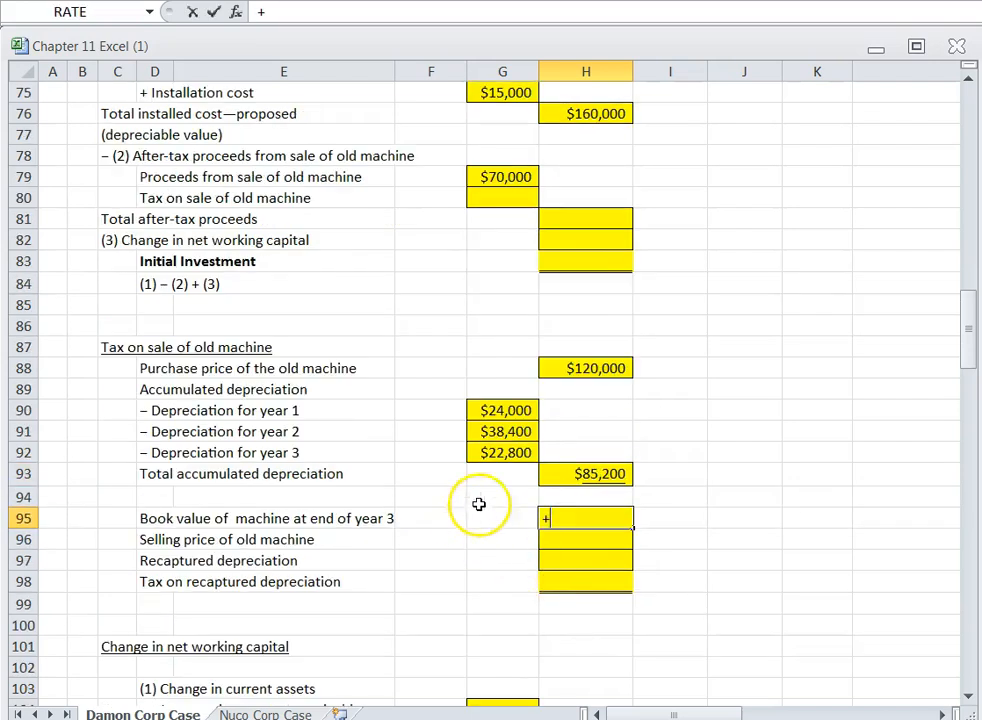
{"action": "left_click", "coordinate": [568, 366]}
{"action": "type", "text": "-"}
{"action": "left_click", "coordinate": [583, 472]}
{"action": "key", "text": "Return"}
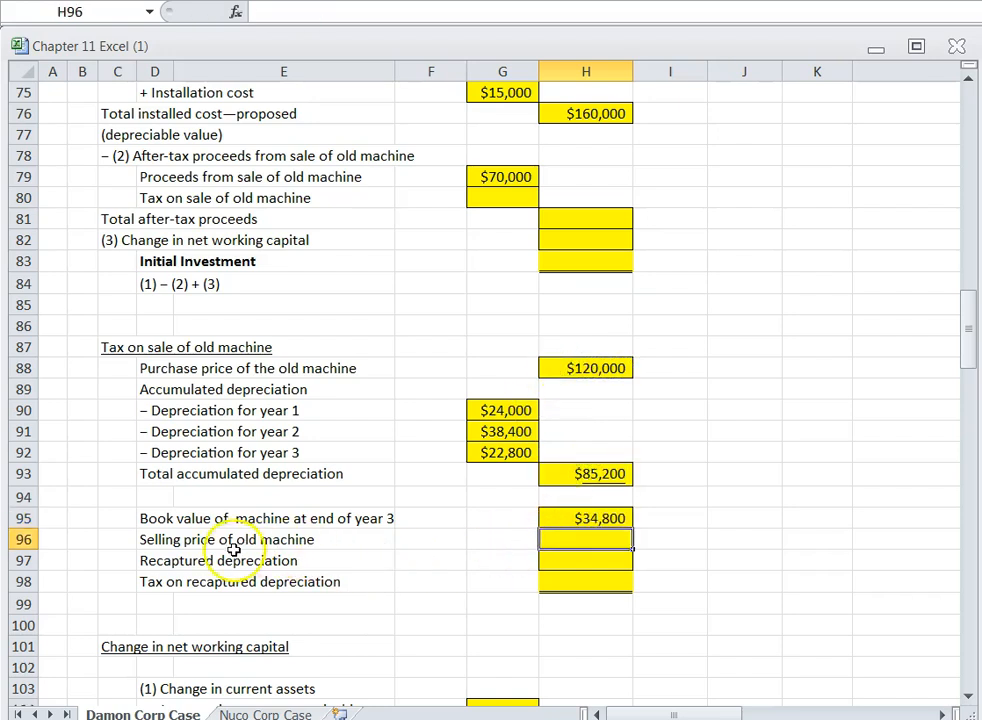
Link the selling price of the old machine in H96 to the existing machine's net selling price in F40.
{"action": "type", "text": "+"}
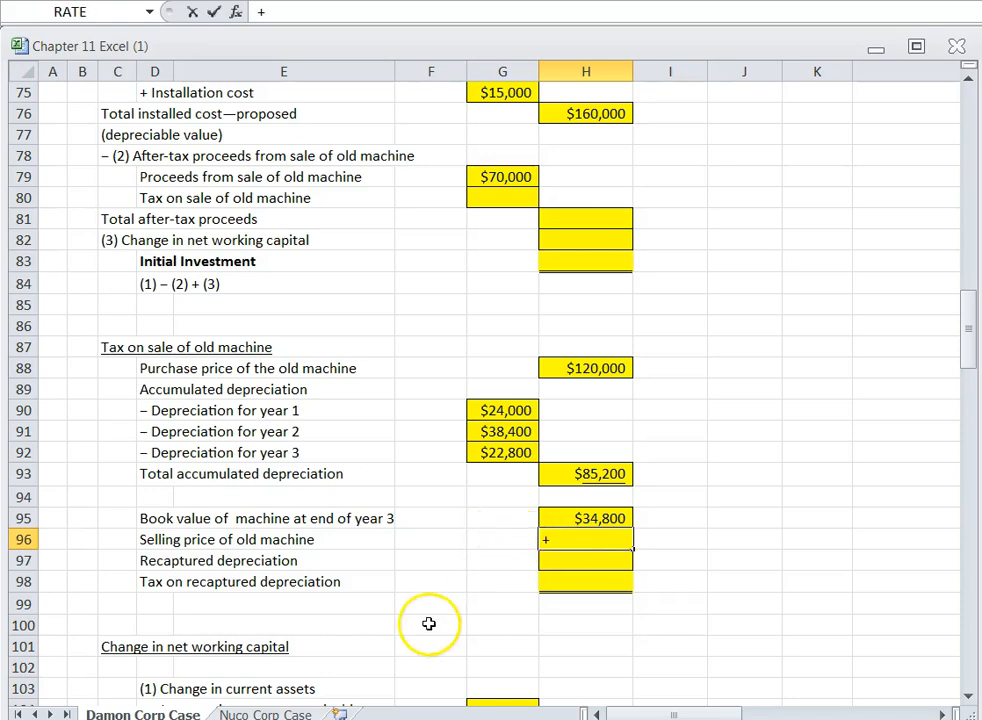
{"action": "scroll", "coordinate": [426, 622], "scroll_direction": "up", "scroll_amount": 1}
{"action": "scroll", "coordinate": [395, 580], "scroll_direction": "up", "scroll_amount": 14}
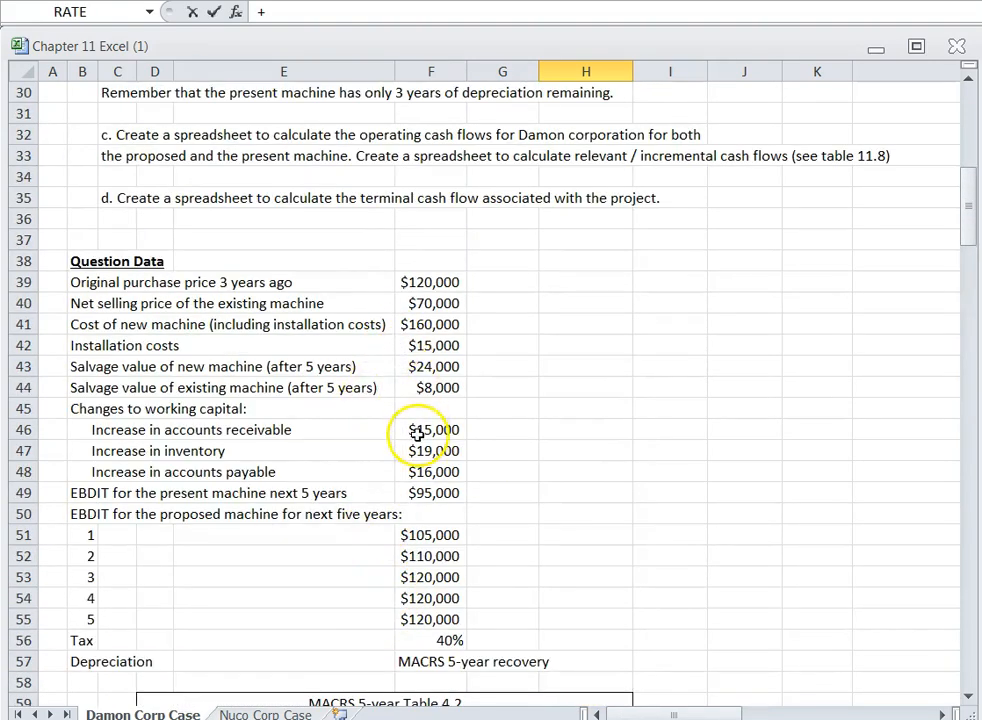
{"action": "left_click", "coordinate": [430, 303]}
{"action": "key", "text": "Return"}
{"action": "scroll", "coordinate": [561, 606], "scroll_direction": "down", "scroll_amount": 2}
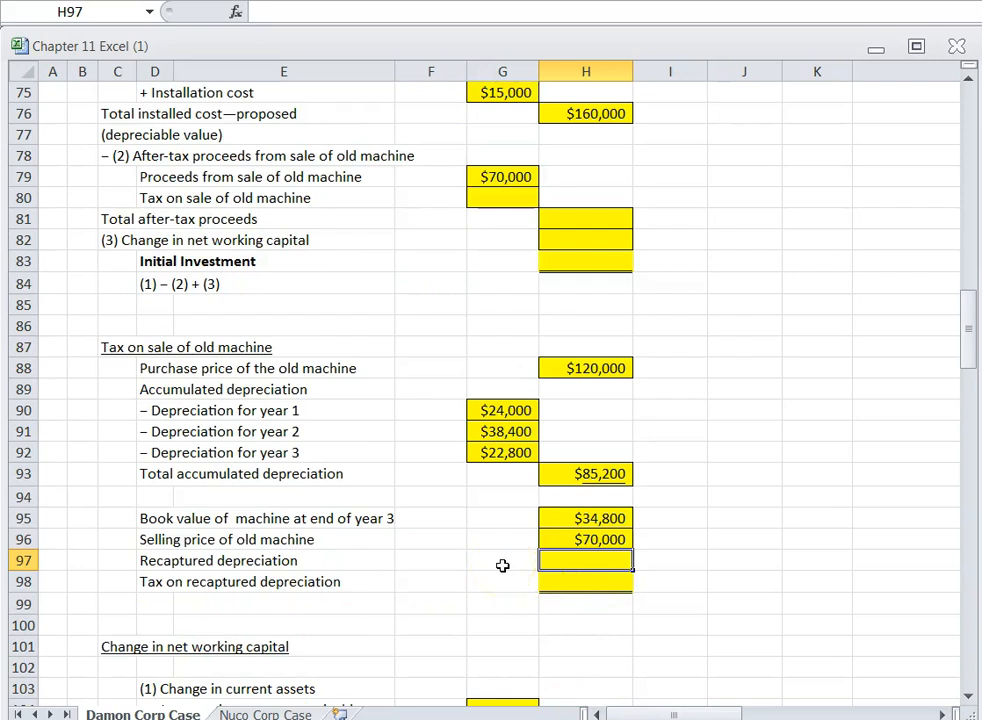
Calculate the recaptured depreciation in H97 as selling price minus book value, +H96-H95.
{"action": "type", "text": "+H96-H95"}
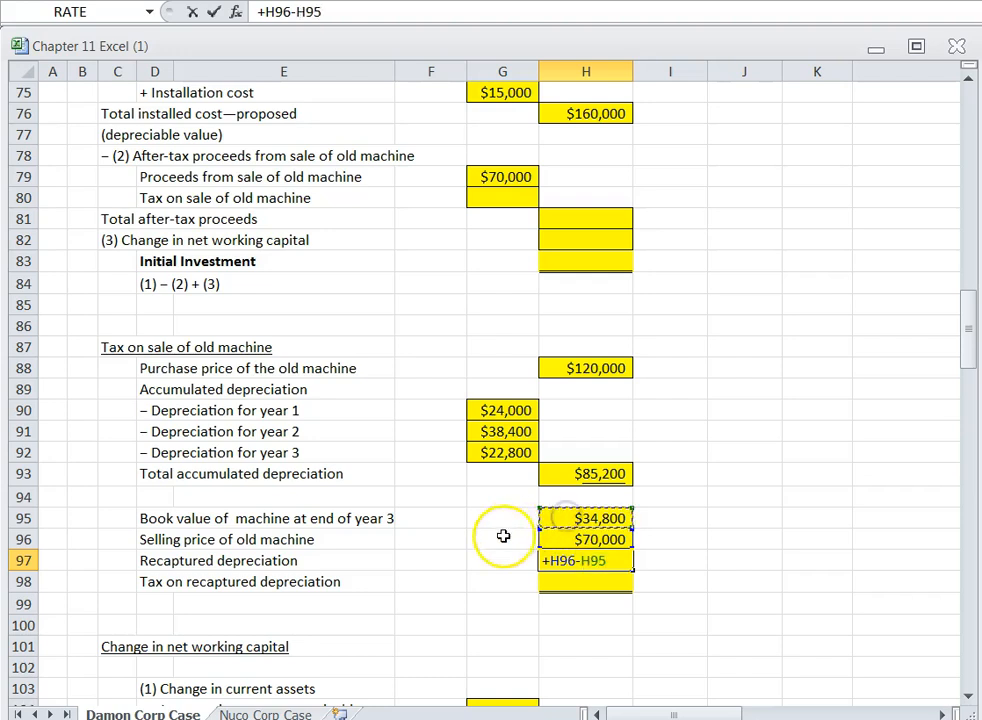
{"action": "key", "text": "Return"}
{"action": "left_click", "coordinate": [559, 560]}
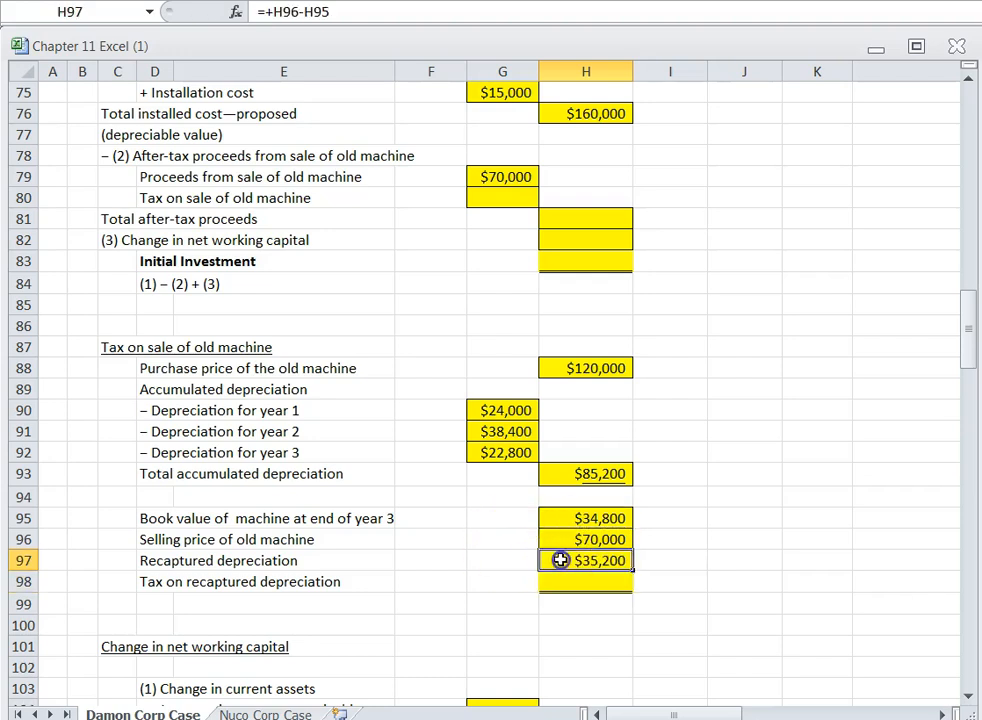
Calculate the tax on recaptured depreciation in H98 as recaptured depreciation times the tax rate, +H97*F56.
{"action": "left_click", "coordinate": [560, 582]}
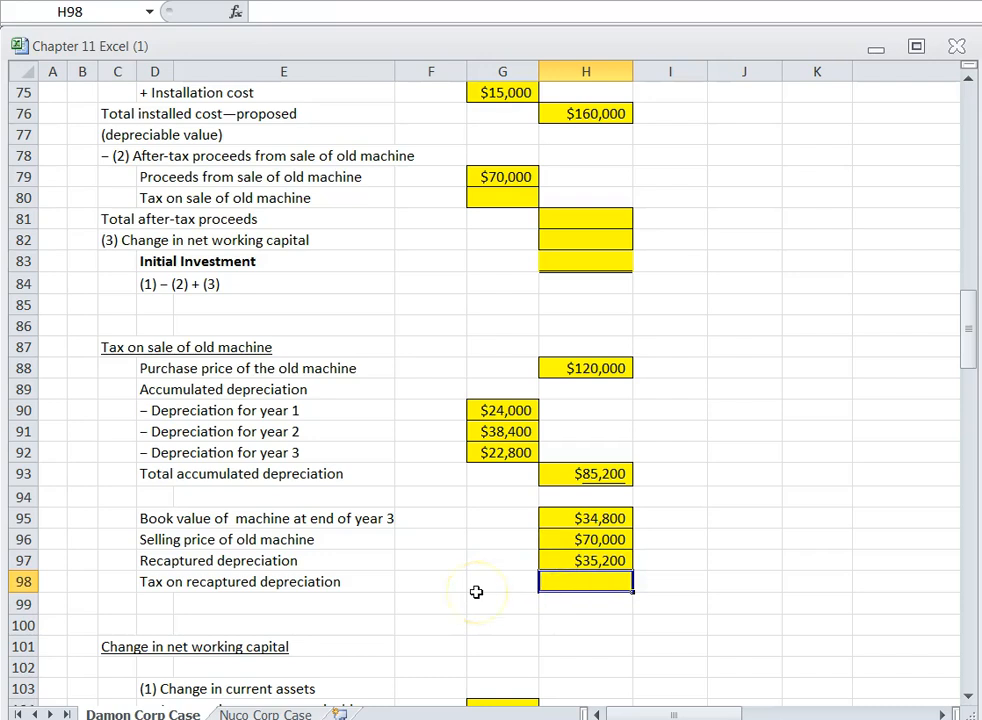
{"action": "left_click", "coordinate": [556, 560]}
{"action": "scroll", "coordinate": [395, 587], "scroll_direction": "up", "scroll_amount": 10}
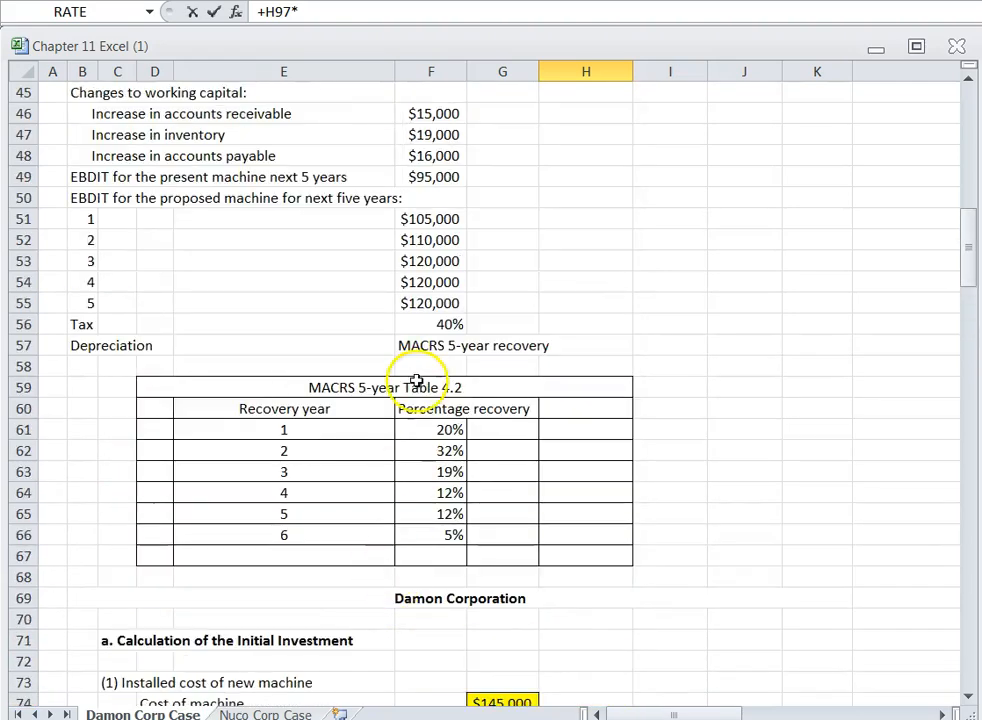
{"action": "left_click", "coordinate": [415, 325]}
{"action": "key", "text": "Return"}
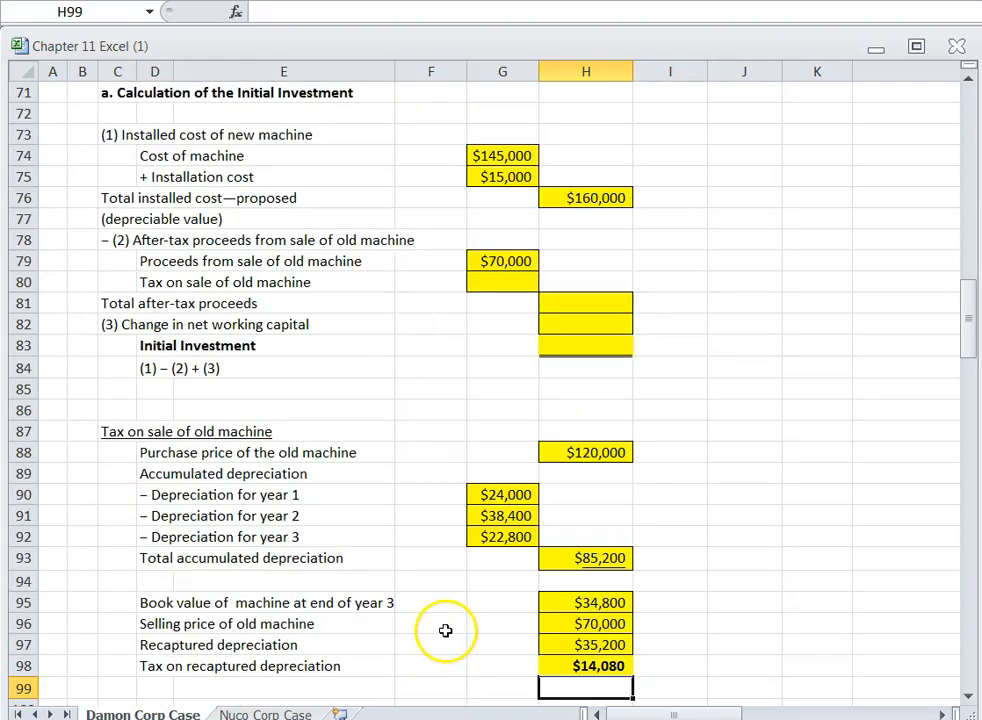
{"action": "scroll", "coordinate": [445, 631], "scroll_direction": "down", "scroll_amount": 1}
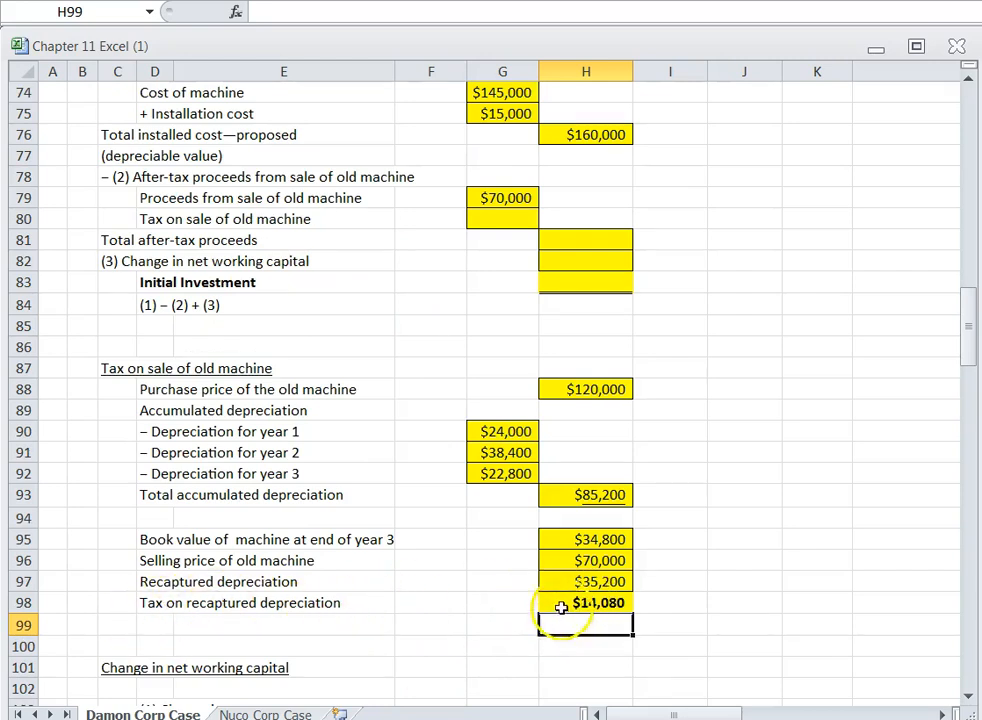
{"action": "left_click", "coordinate": [561, 604]}
Link the tax on sale of old machine in G80 to the tax on recaptured depreciation in H98.
{"action": "scroll", "coordinate": [452, 587], "scroll_direction": "up", "scroll_amount": 2}
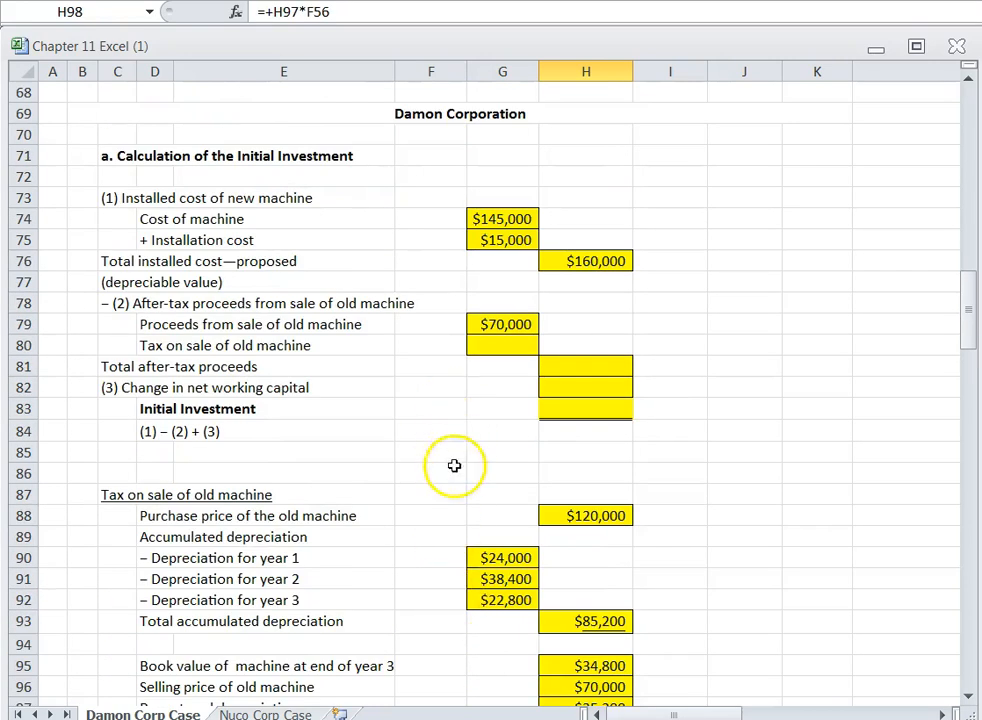
{"action": "left_click", "coordinate": [500, 345]}
{"action": "type", "text": "+"}
{"action": "scroll", "coordinate": [537, 663], "scroll_direction": "down", "scroll_amount": 1}
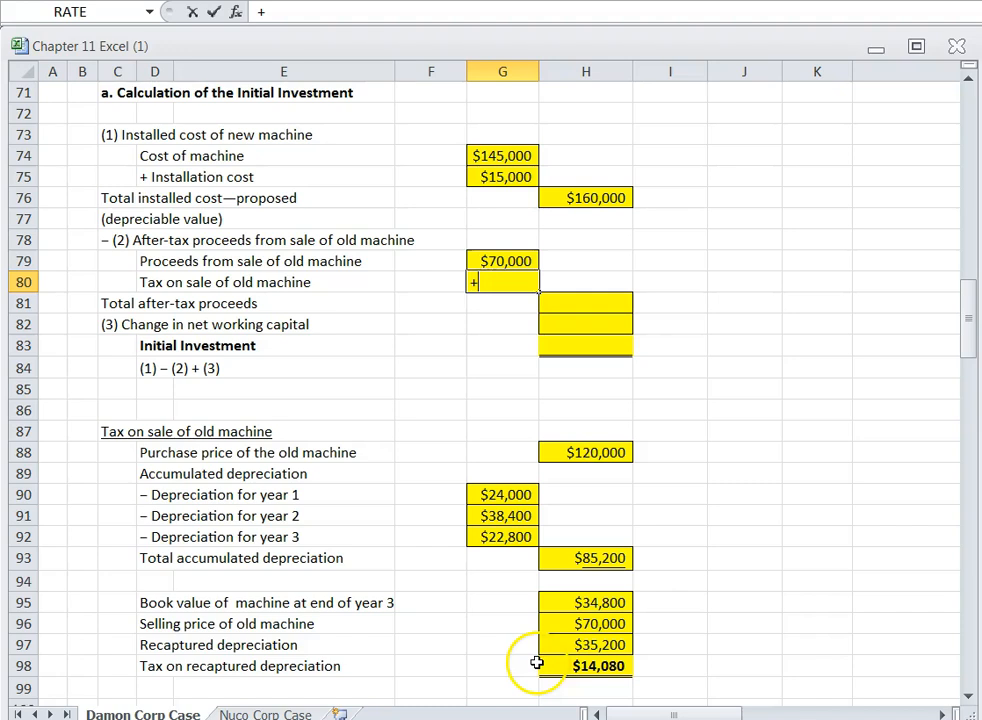
{"action": "left_click", "coordinate": [555, 665]}
{"action": "key", "text": "Return"}
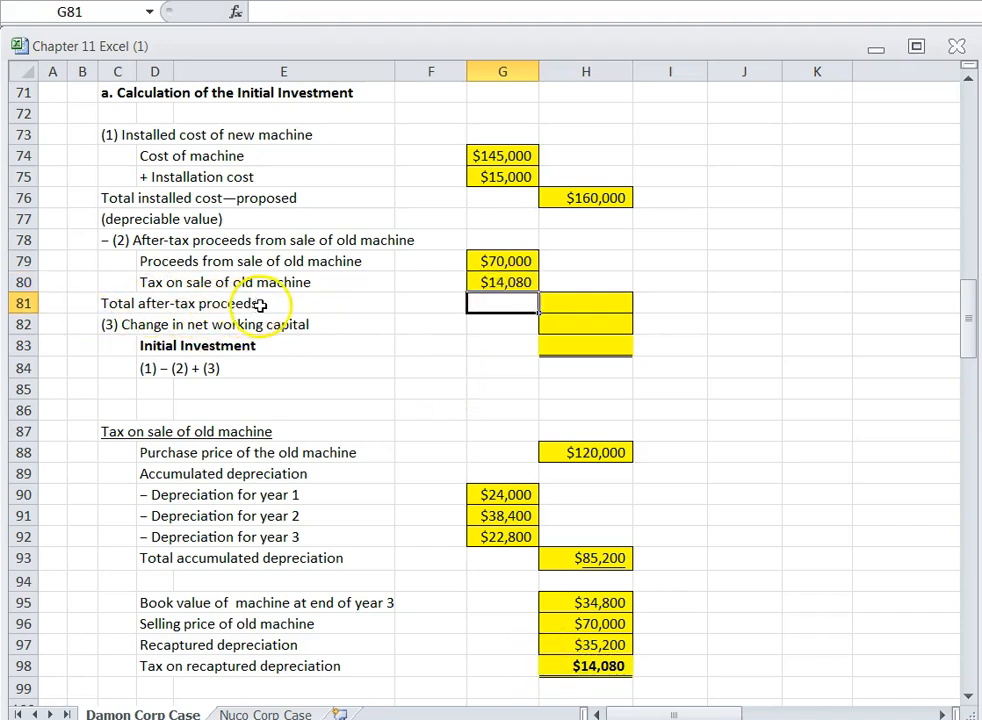
Calculate the total after-tax proceeds in H81 as sale proceeds minus tax on sale, +G79-G80.
{"action": "left_click", "coordinate": [574, 303]}
{"action": "type", "text": "+"}
{"action": "left_click", "coordinate": [487, 260]}
{"action": "type", "text": "-"}
{"action": "left_click", "coordinate": [483, 282]}
{"action": "key", "text": "Return"}
{"action": "left_click", "coordinate": [550, 315]}
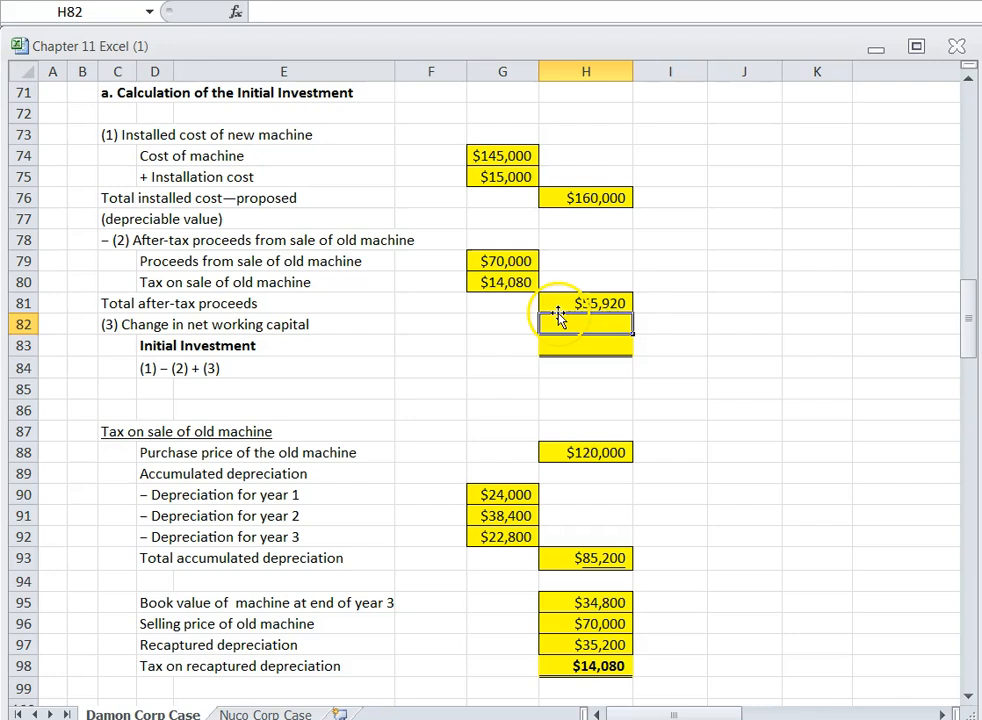
{"action": "left_click", "coordinate": [562, 303]}
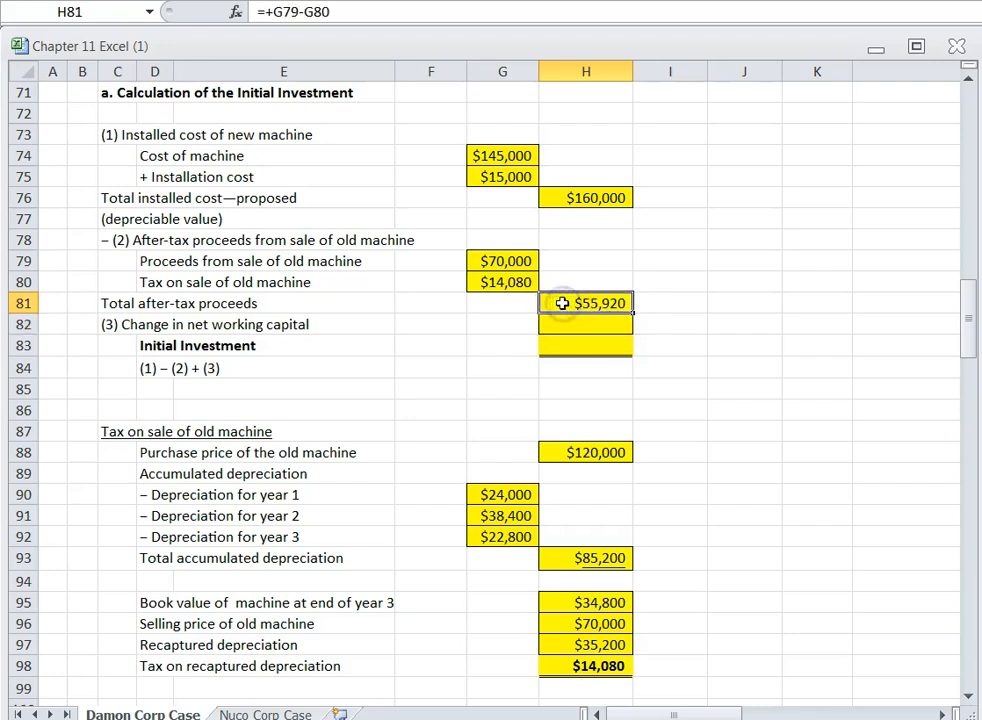
Calculate the change in net working capital in H82 as accounts receivable plus inventory minus accounts payable increases, +F46+F47-F48.
{"action": "left_click", "coordinate": [565, 325]}
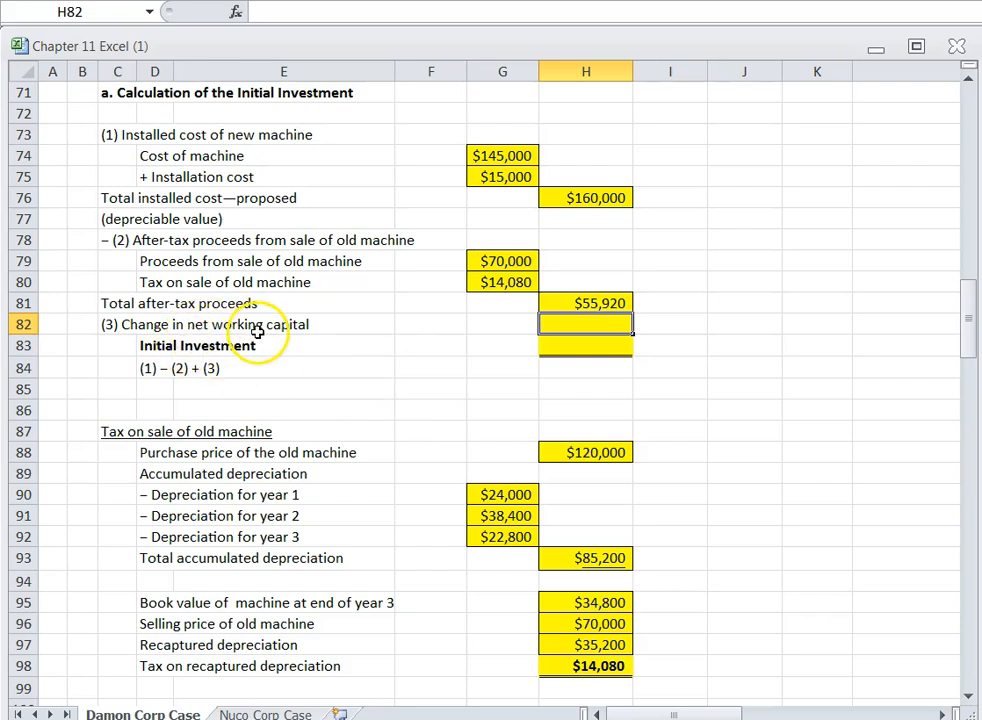
{"action": "type", "text": "+"}
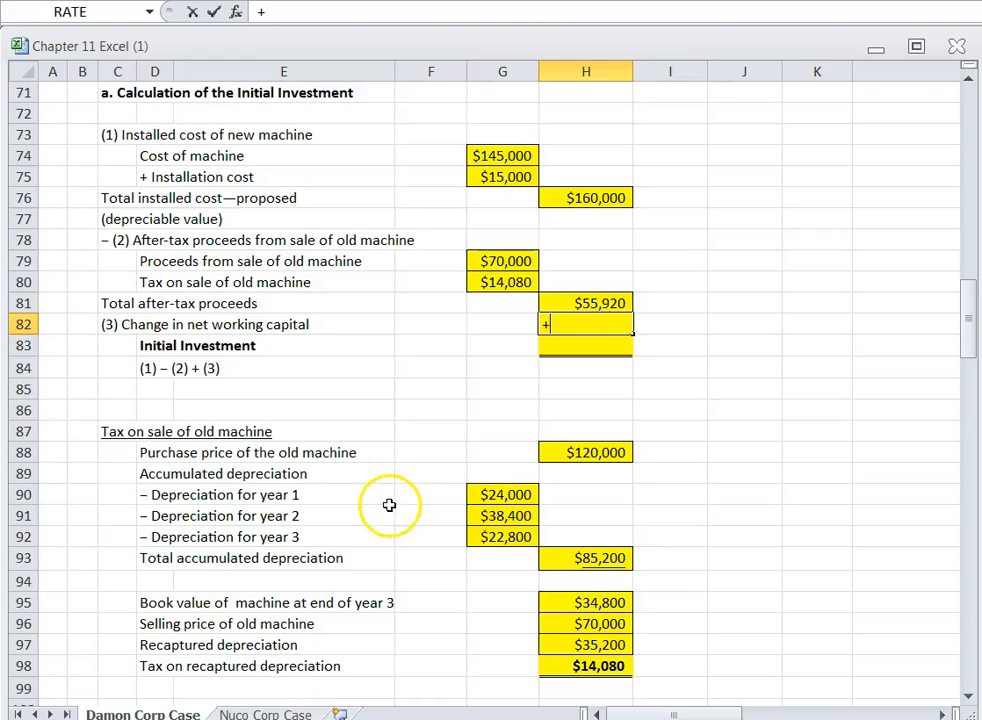
{"action": "scroll", "coordinate": [389, 505], "scroll_direction": "up", "scroll_amount": 12}
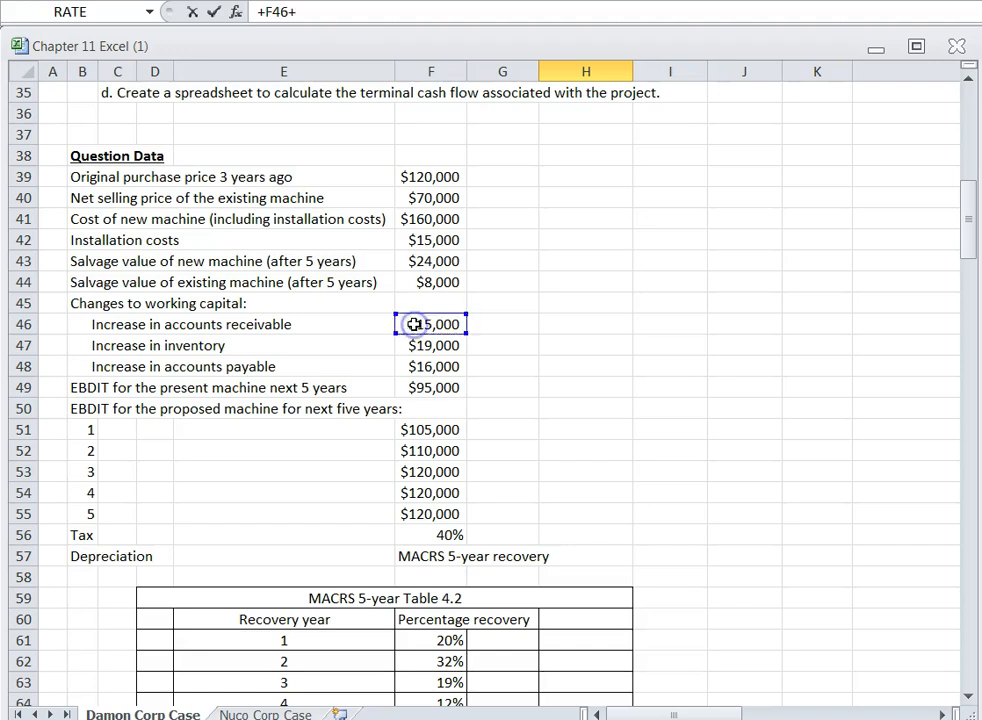
{"action": "left_click", "coordinate": [410, 345]}
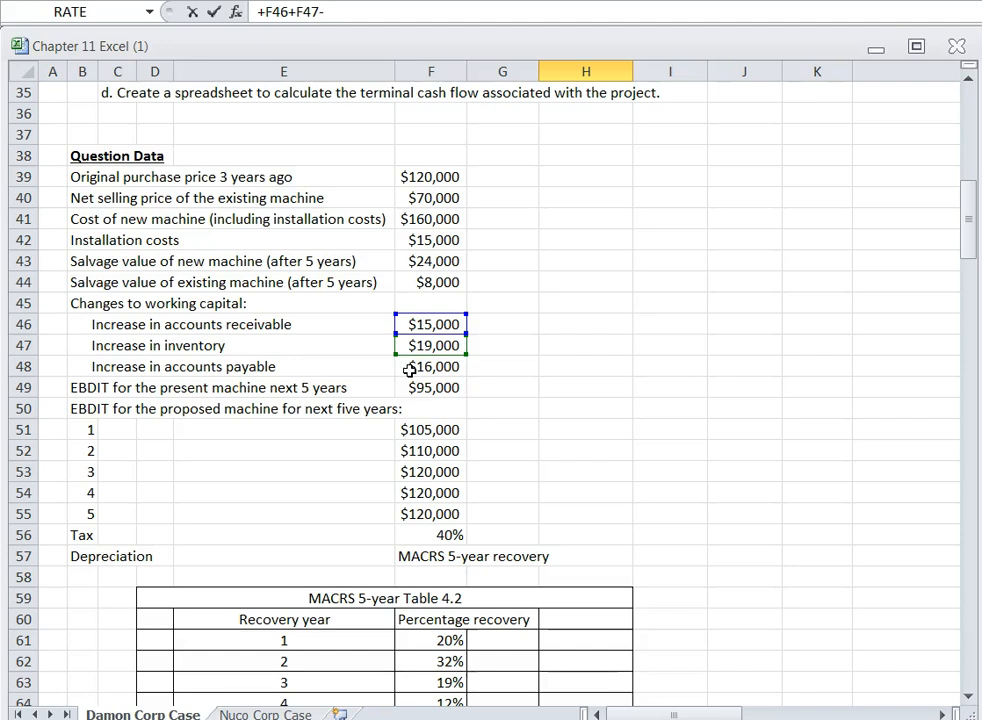
{"action": "type", "text": "-"}
{"action": "left_click", "coordinate": [411, 366]}
{"action": "key", "text": "Return"}
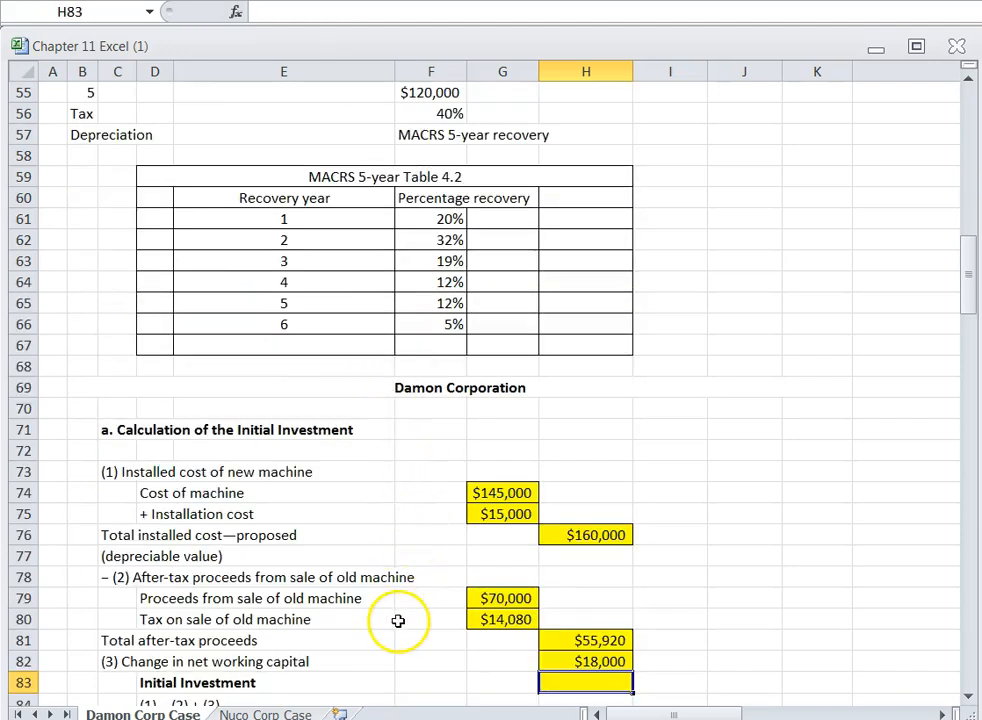
{"action": "left_click", "coordinate": [574, 596]}
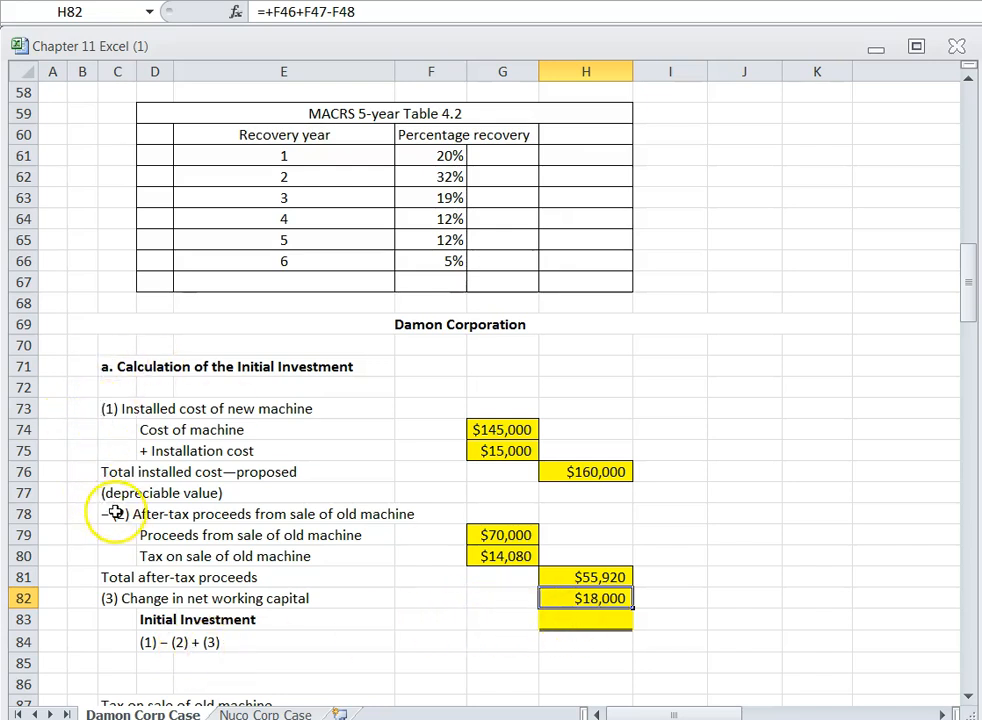
Calculate the initial investment in H83 as installed cost minus after-tax proceeds plus change in net working capital, +H76-H81+H82.
{"action": "left_click", "coordinate": [545, 618]}
{"action": "type", "text": "+"}
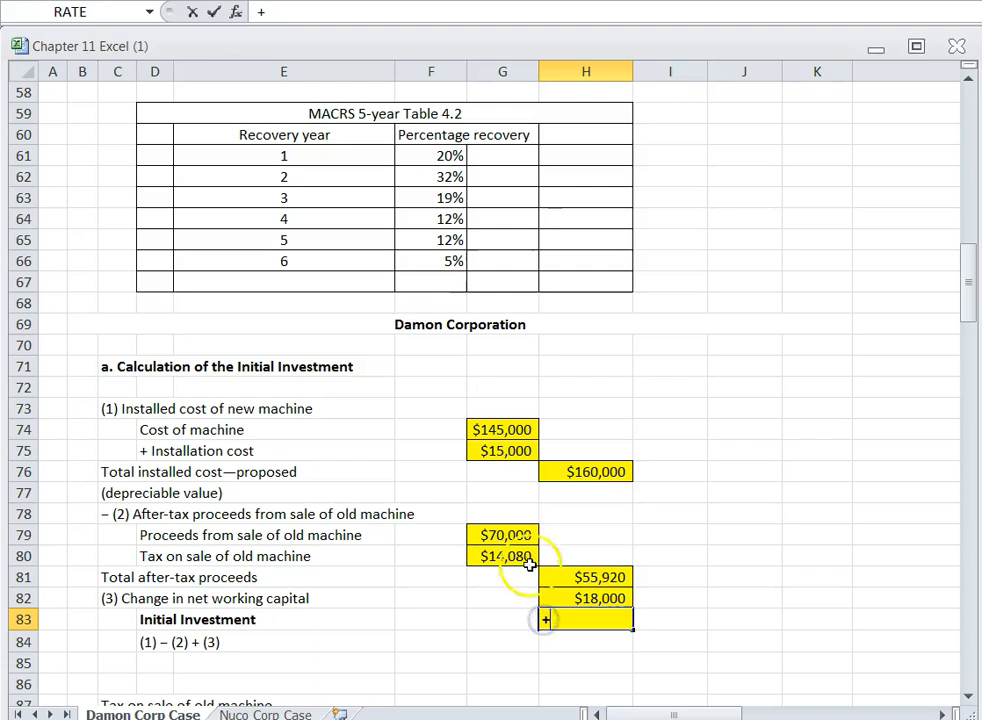
{"action": "left_click", "coordinate": [574, 466]}
{"action": "type", "text": "-"}
{"action": "left_click", "coordinate": [566, 578]}
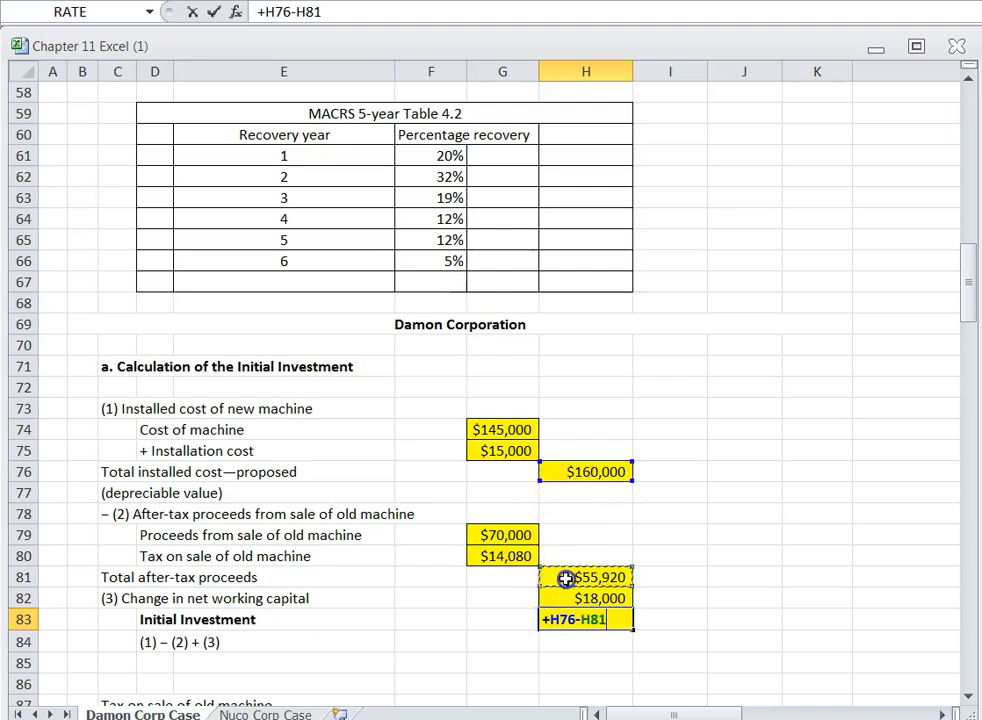
{"action": "type", "text": "+"}
{"action": "left_click", "coordinate": [563, 599]}
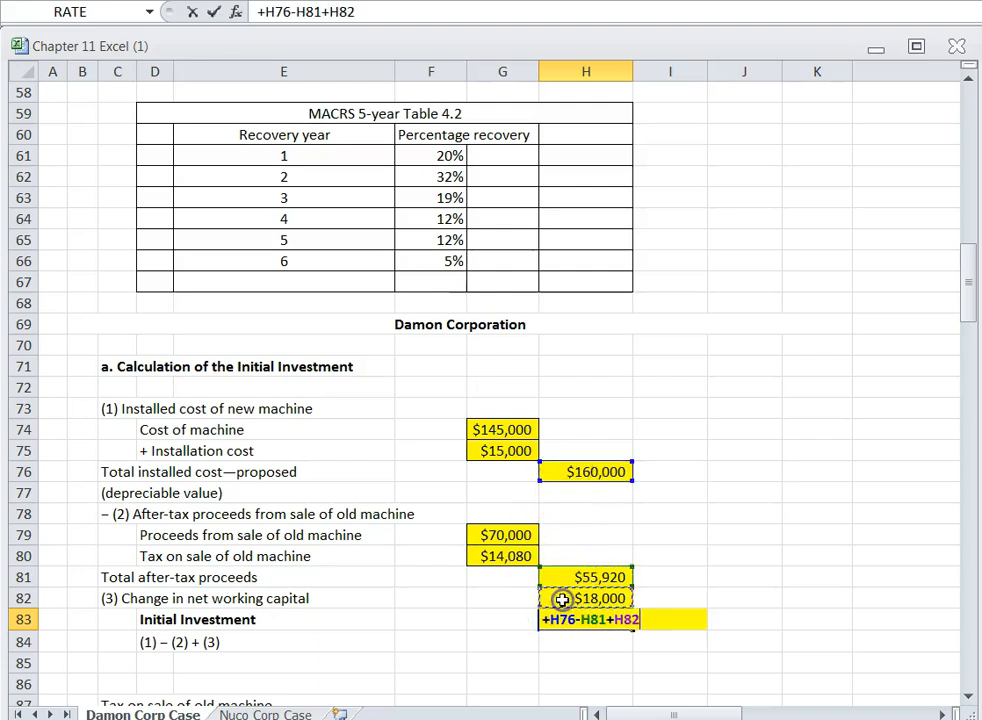
{"action": "key", "text": "Return"}
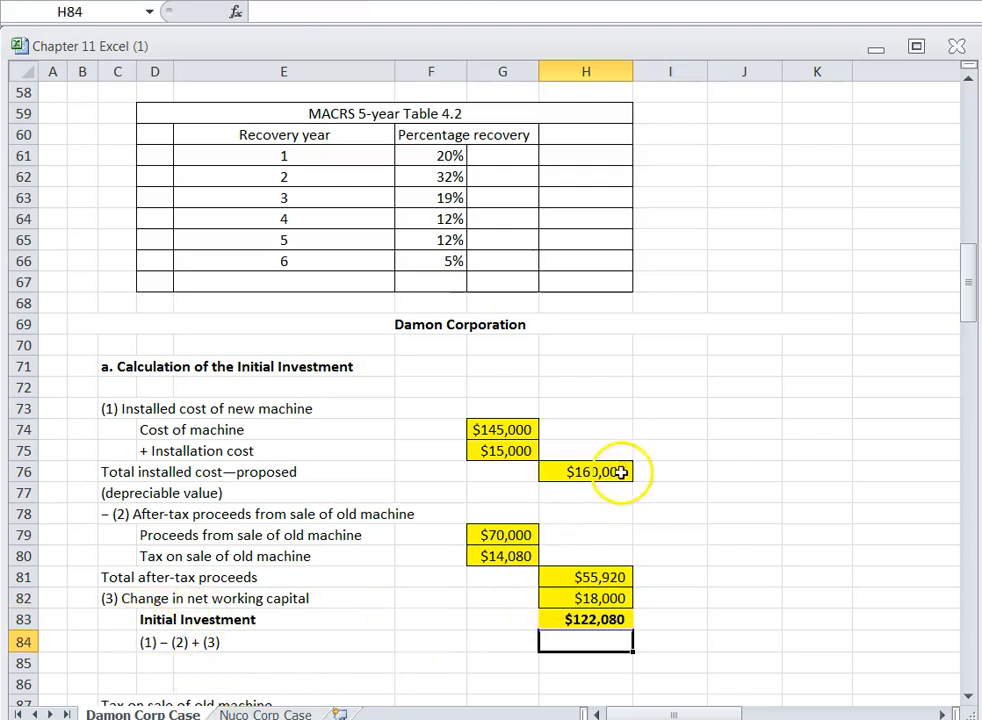
Review the formulas for installed cost, after-tax proceeds, net working capital and initial investment, along with the supporting schedules beneath them.
{"action": "left_click", "coordinate": [584, 470]}
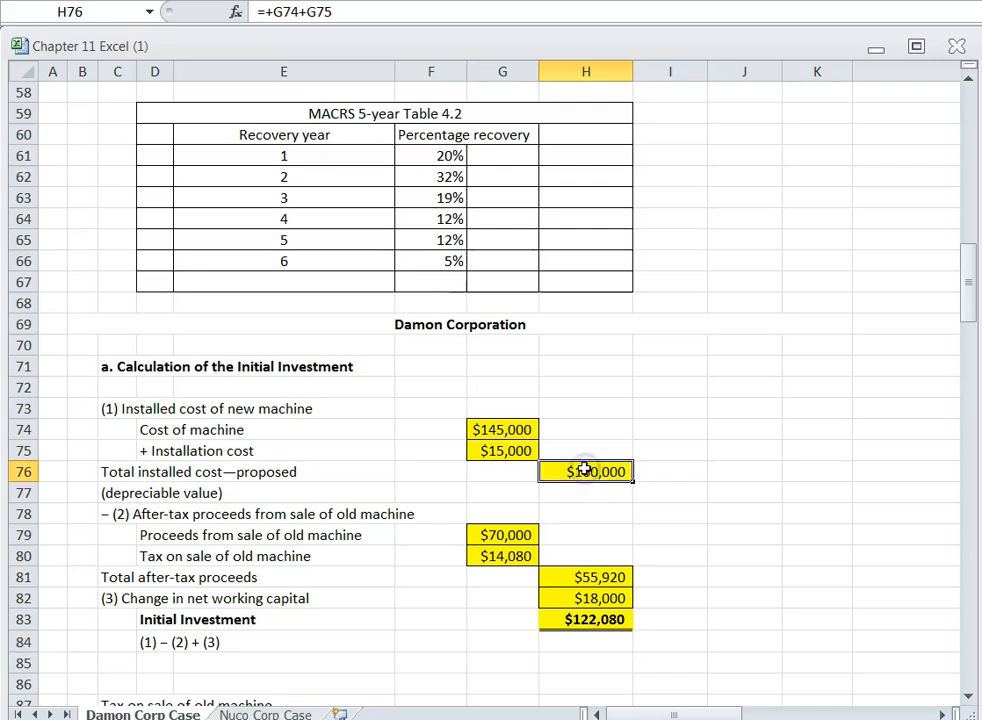
{"action": "left_click", "coordinate": [571, 580]}
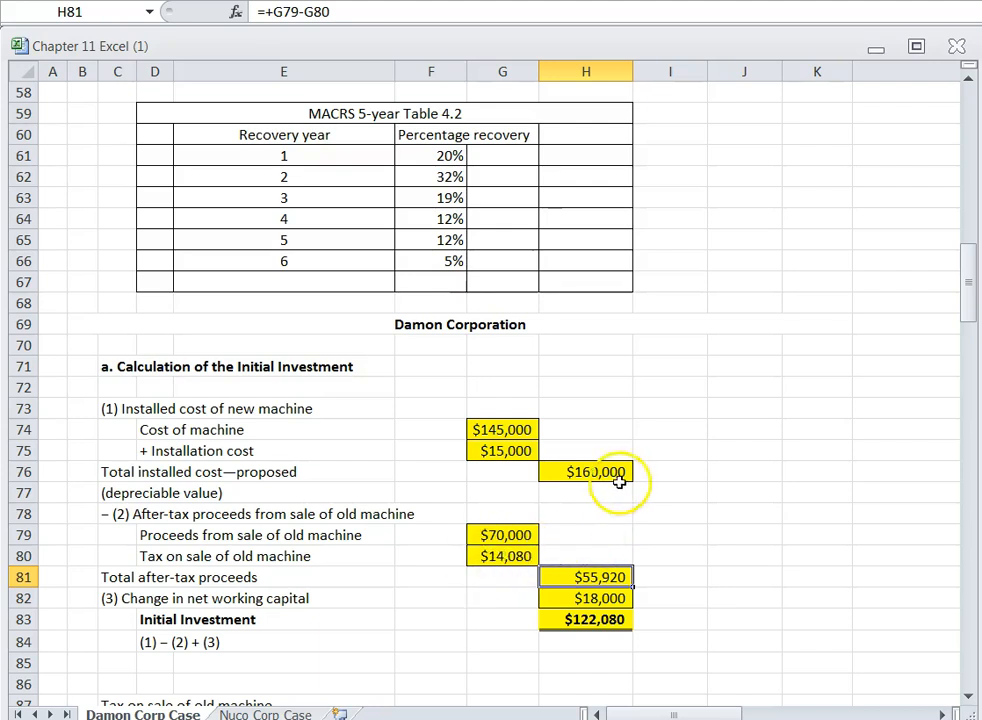
{"action": "scroll", "coordinate": [730, 547], "scroll_direction": "down", "scroll_amount": 1}
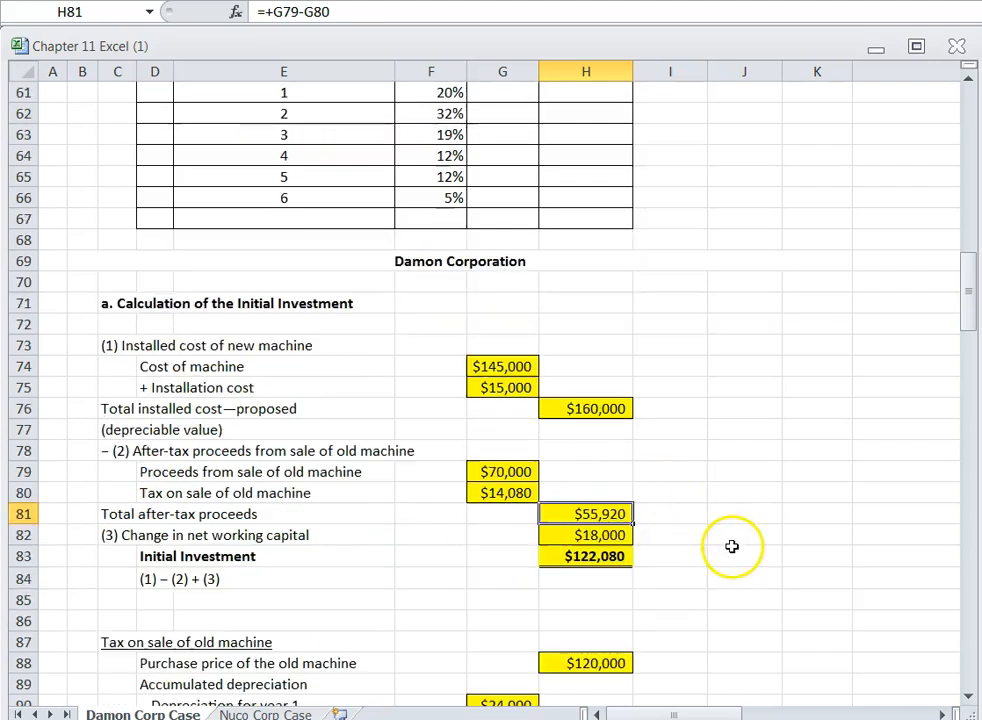
{"action": "left_click", "coordinate": [556, 537]}
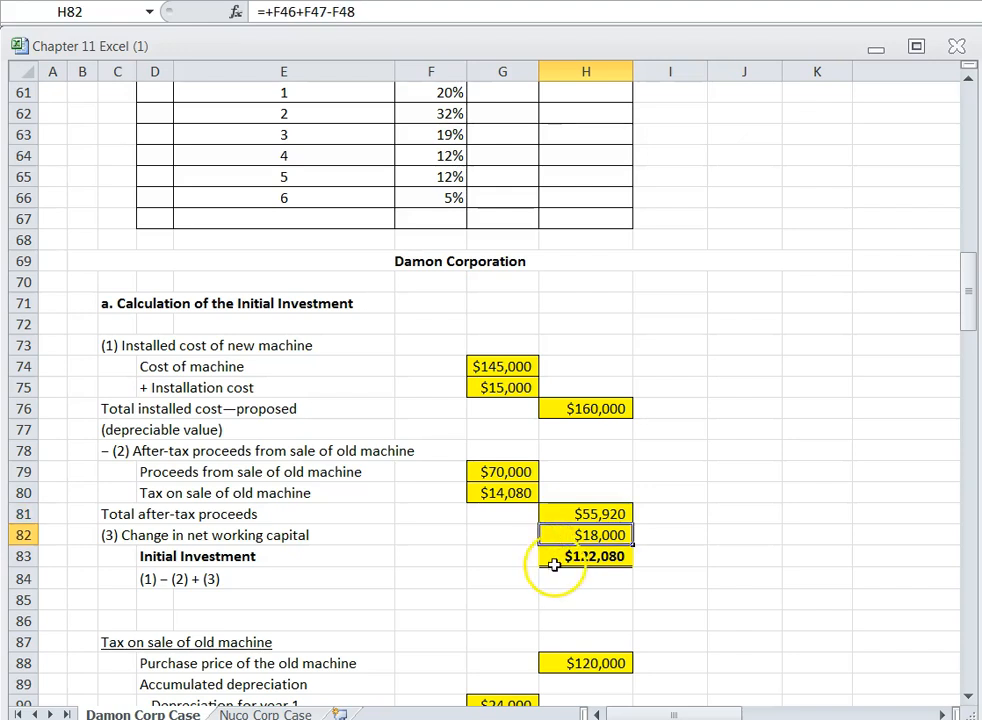
{"action": "left_click", "coordinate": [553, 556]}
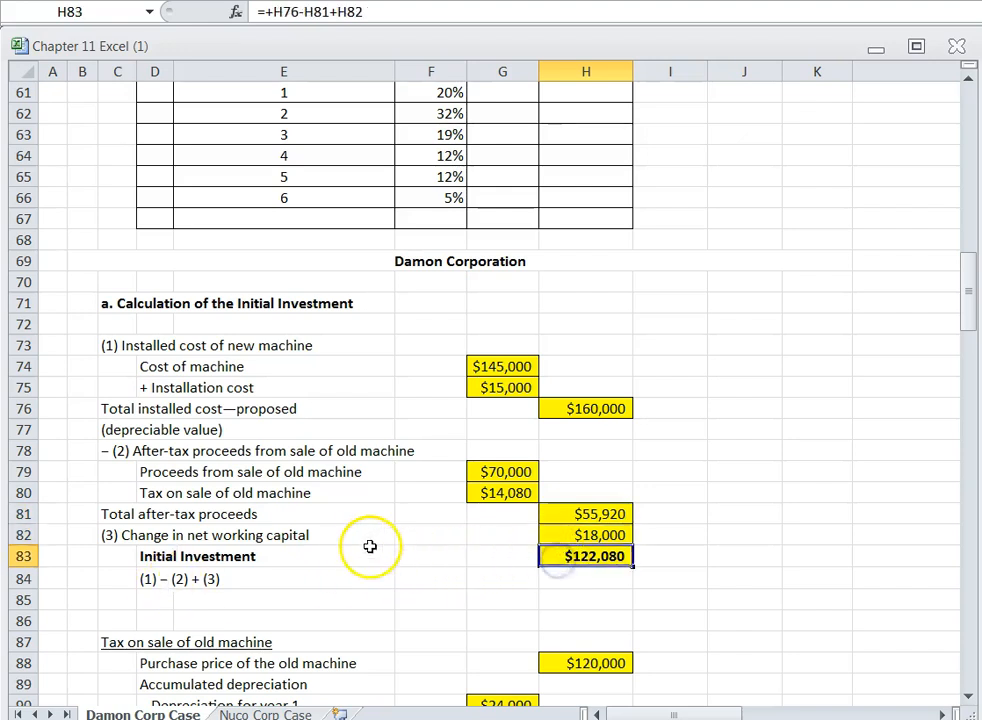
{"action": "scroll", "coordinate": [386, 513], "scroll_direction": "down", "scroll_amount": 2}
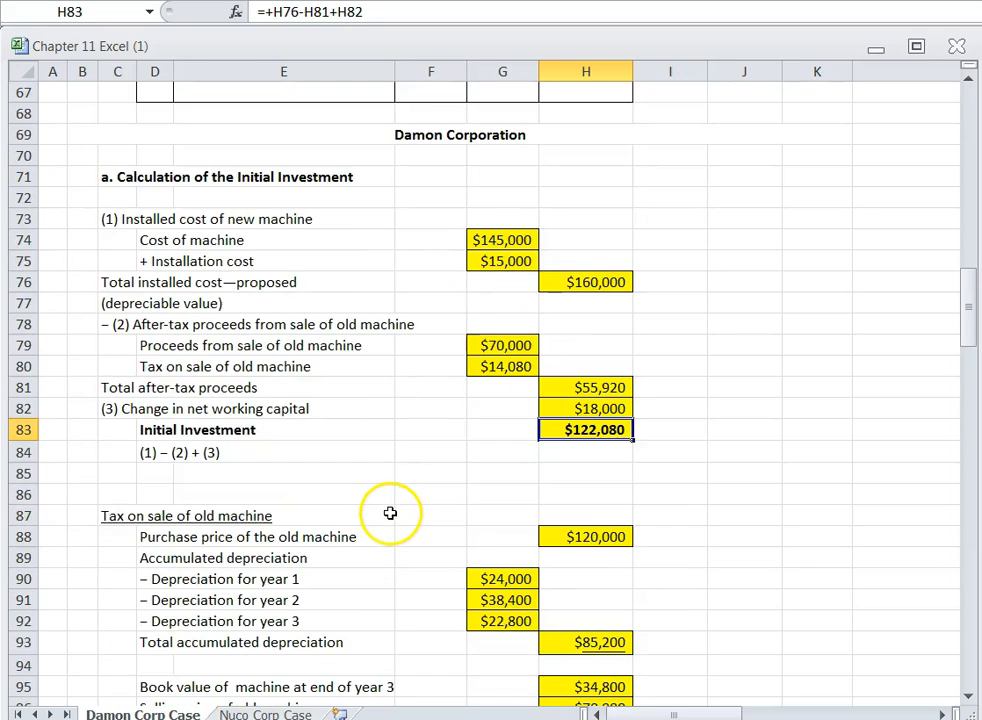
{"action": "scroll", "coordinate": [390, 513], "scroll_direction": "down", "scroll_amount": 5}
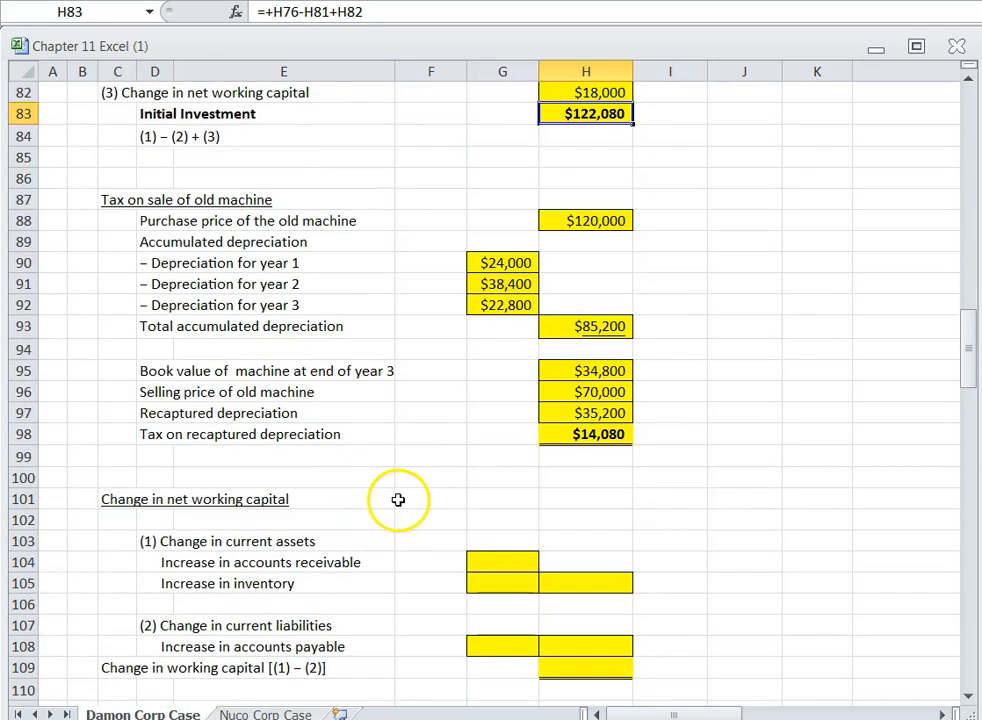
{"action": "scroll", "coordinate": [398, 500], "scroll_direction": "down", "scroll_amount": 1}
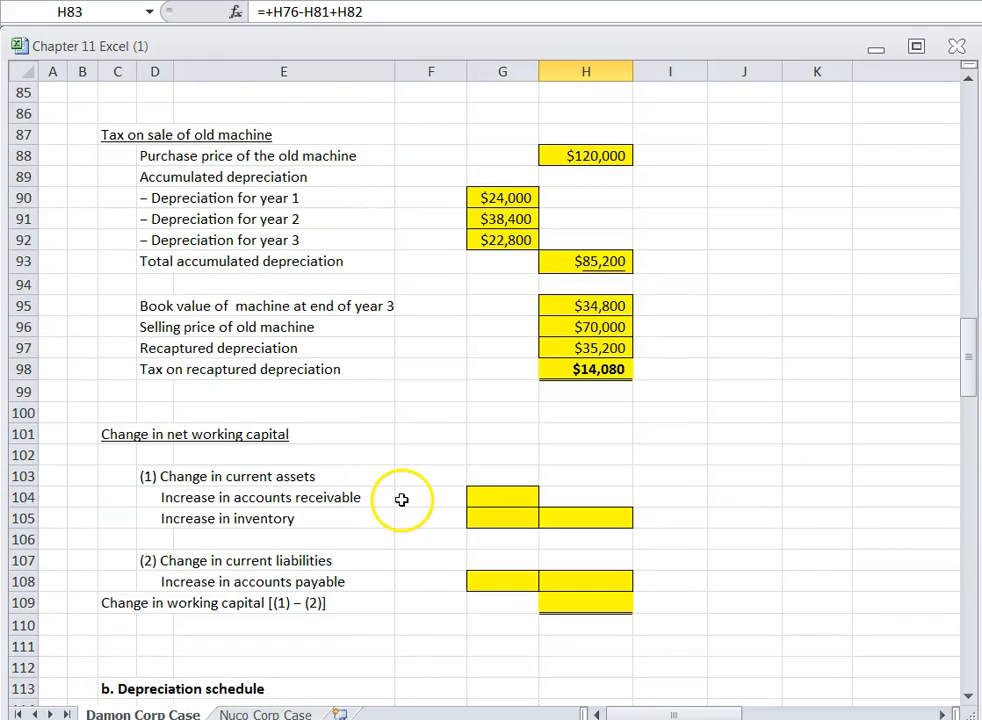
{"action": "scroll", "coordinate": [404, 497], "scroll_direction": "down", "scroll_amount": 1}
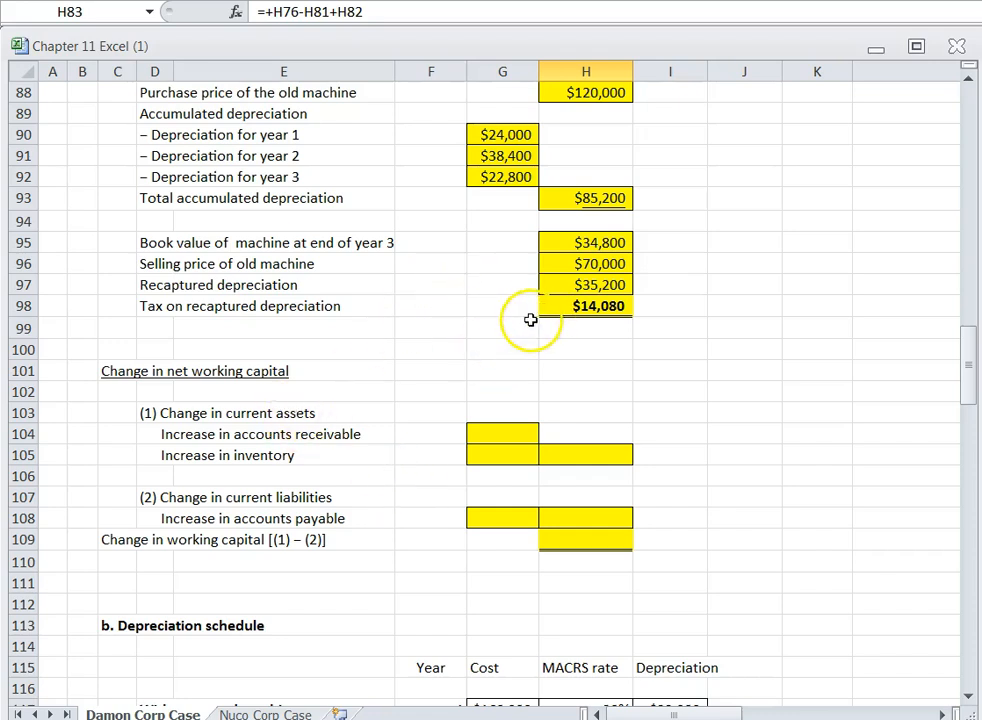
{"action": "scroll", "coordinate": [462, 362], "scroll_direction": "up", "scroll_amount": 1}
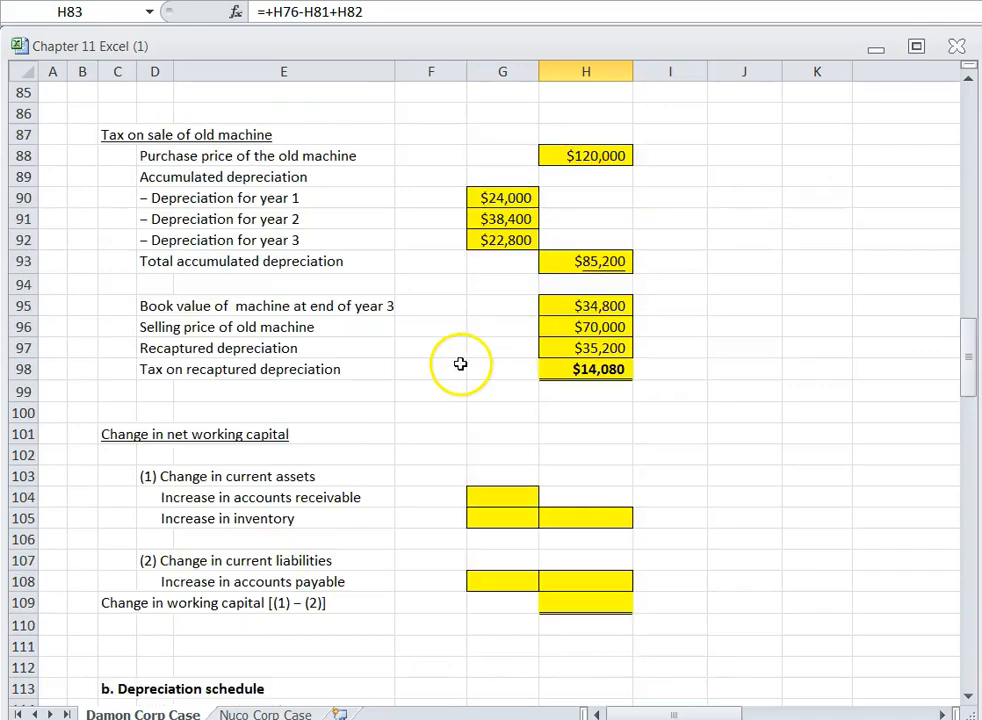
{"action": "scroll", "coordinate": [460, 364], "scroll_direction": "up", "scroll_amount": 2}
{"action": "scroll", "coordinate": [460, 366], "scroll_direction": "up", "scroll_amount": 1}
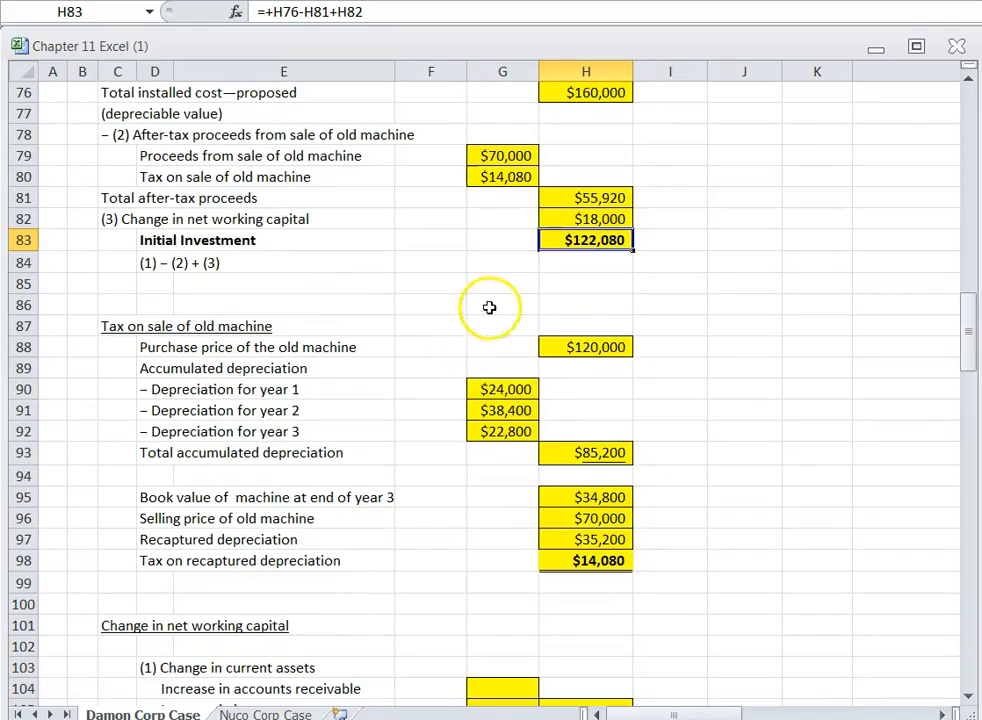
{"action": "left_click", "coordinate": [572, 218]}
Link the increase in accounts receivable in G104 to the question data with +F46.
{"action": "scroll", "coordinate": [438, 524], "scroll_direction": "down", "scroll_amount": 4}
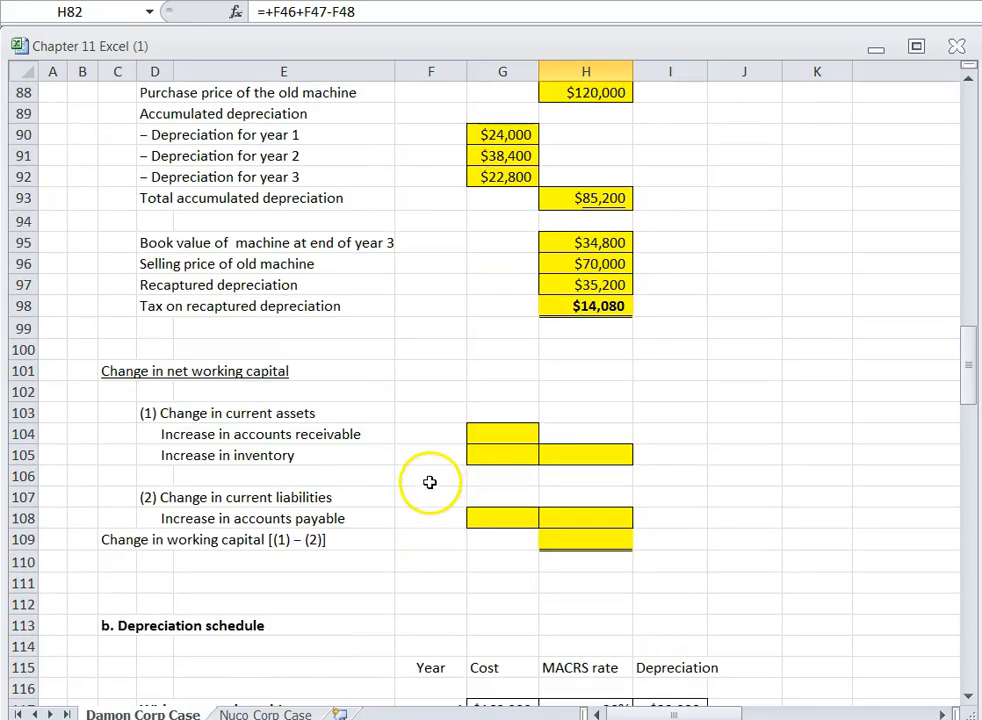
{"action": "left_click", "coordinate": [477, 432]}
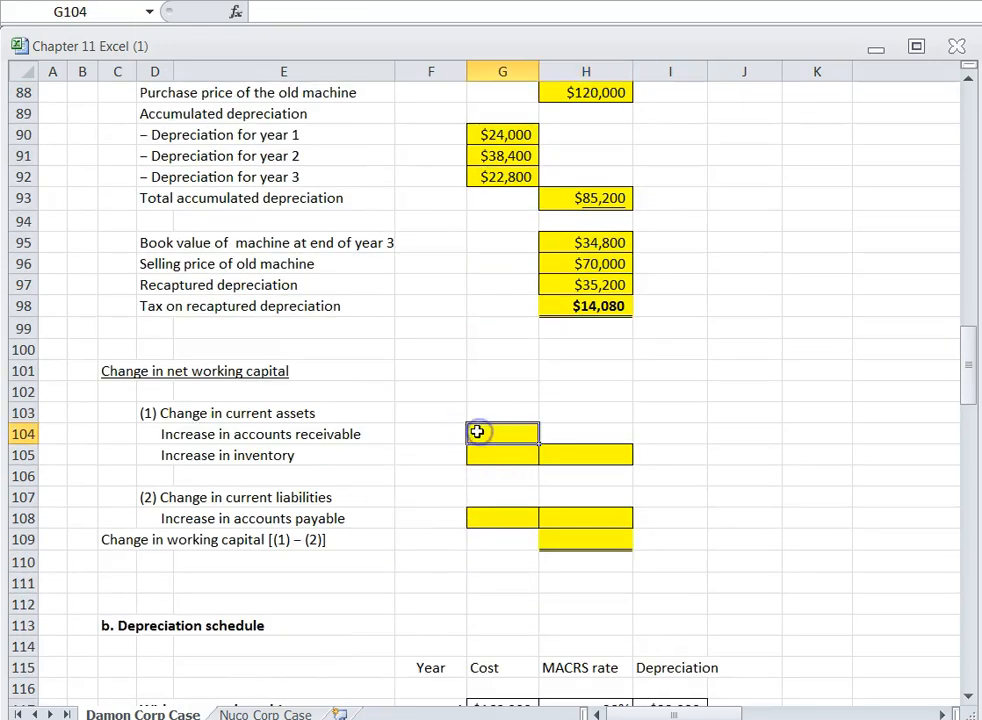
{"action": "type", "text": "+"}
{"action": "scroll", "coordinate": [469, 427], "scroll_direction": "up", "scroll_amount": 16}
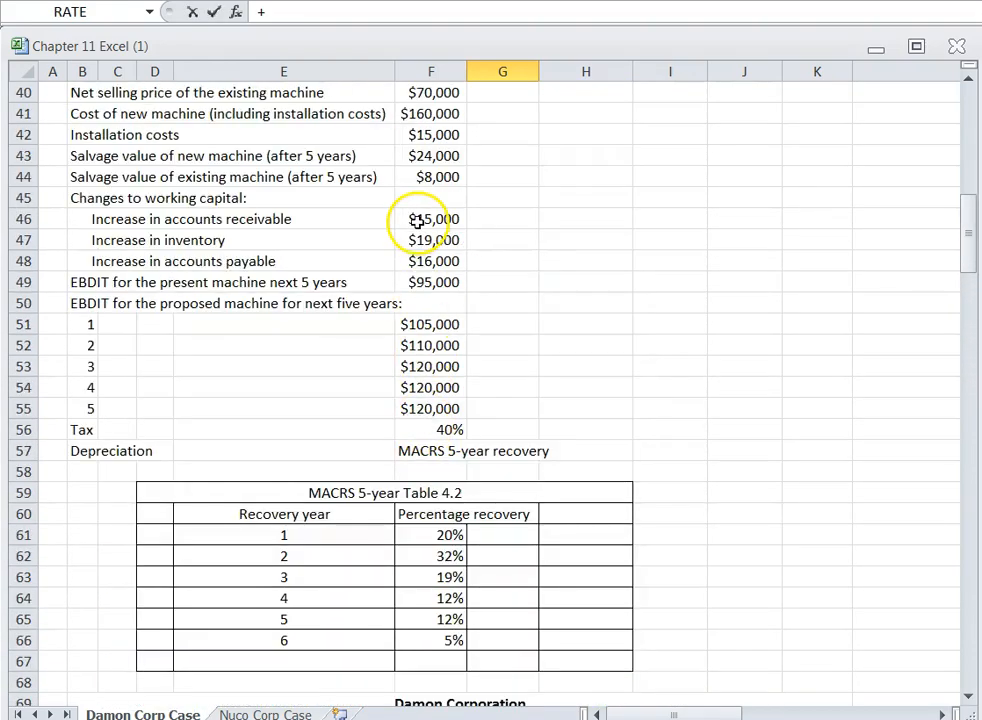
{"action": "left_click", "coordinate": [420, 219]}
{"action": "key", "text": "Return"}
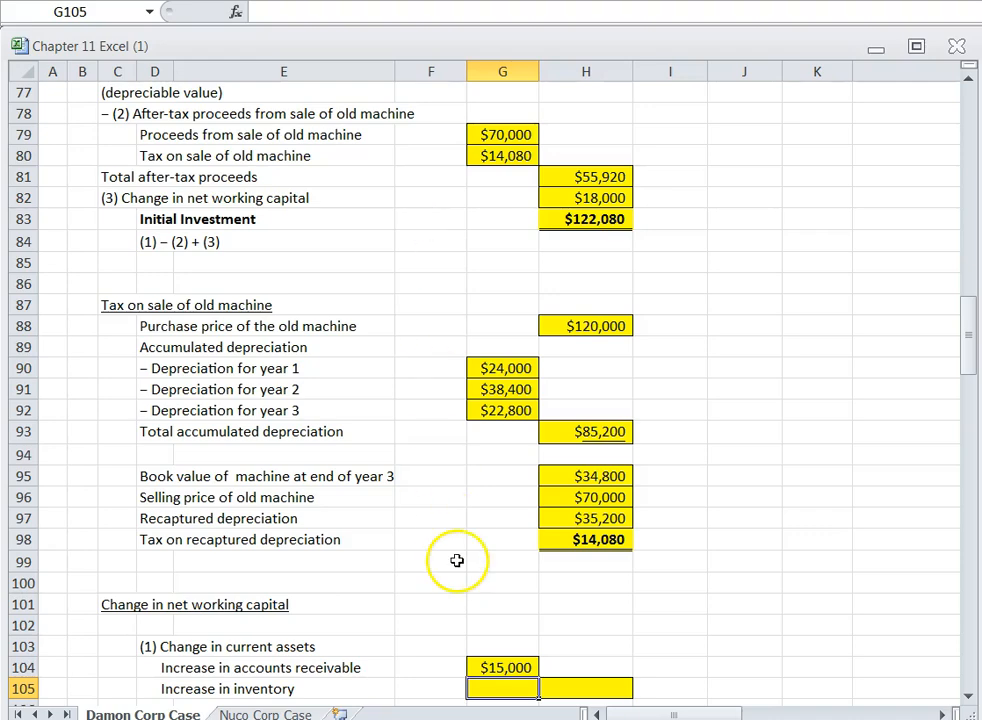
Link the increase in inventory in G105 to the question data with +F47.
{"action": "type", "text": "+"}
{"action": "scroll", "coordinate": [449, 539], "scroll_direction": "up", "scroll_amount": 13}
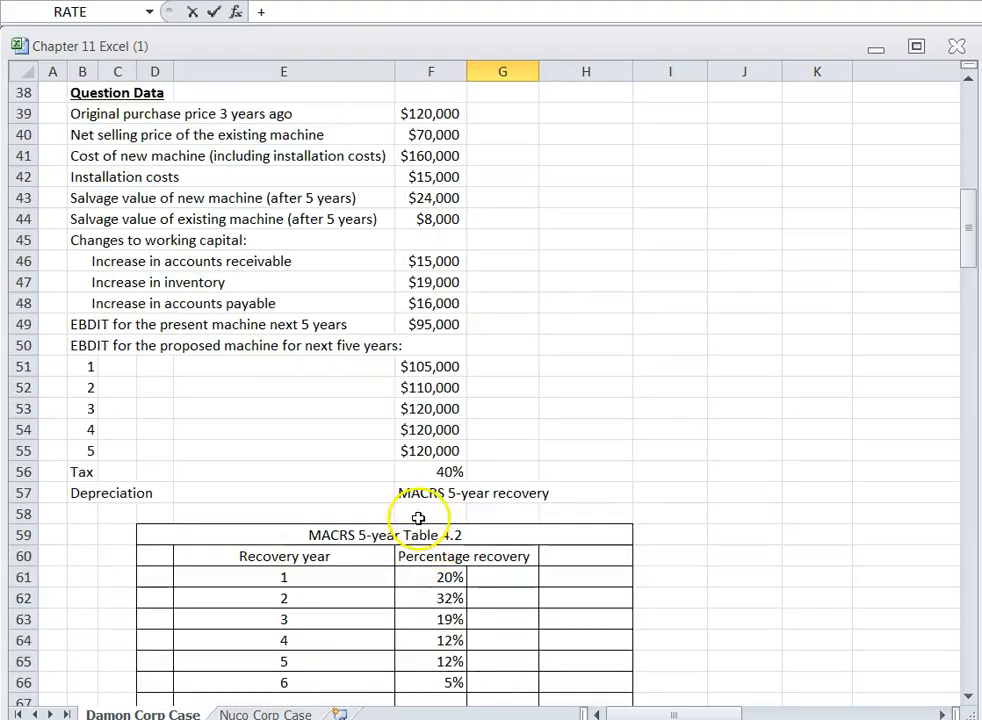
{"action": "left_click", "coordinate": [425, 282]}
{"action": "key", "text": "Return"}
Total the change in current assets in H105 as accounts receivable plus inventory increases, +G104+G105.
{"action": "scroll", "coordinate": [526, 629], "scroll_direction": "down", "scroll_amount": 2}
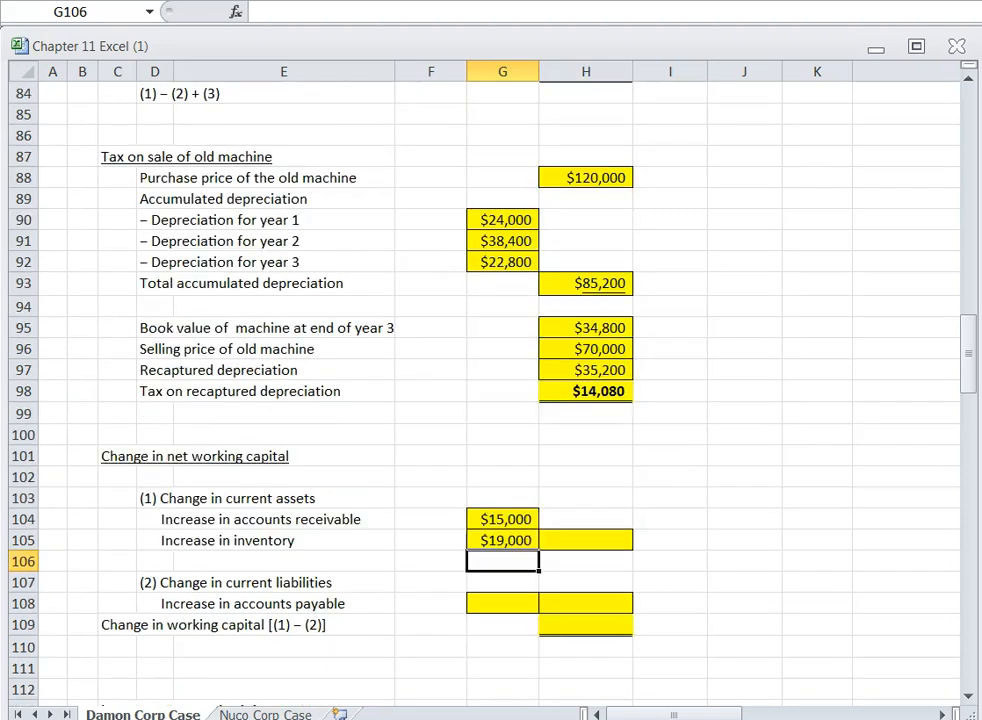
{"action": "left_click", "coordinate": [570, 542]}
{"action": "type", "text": "+"}
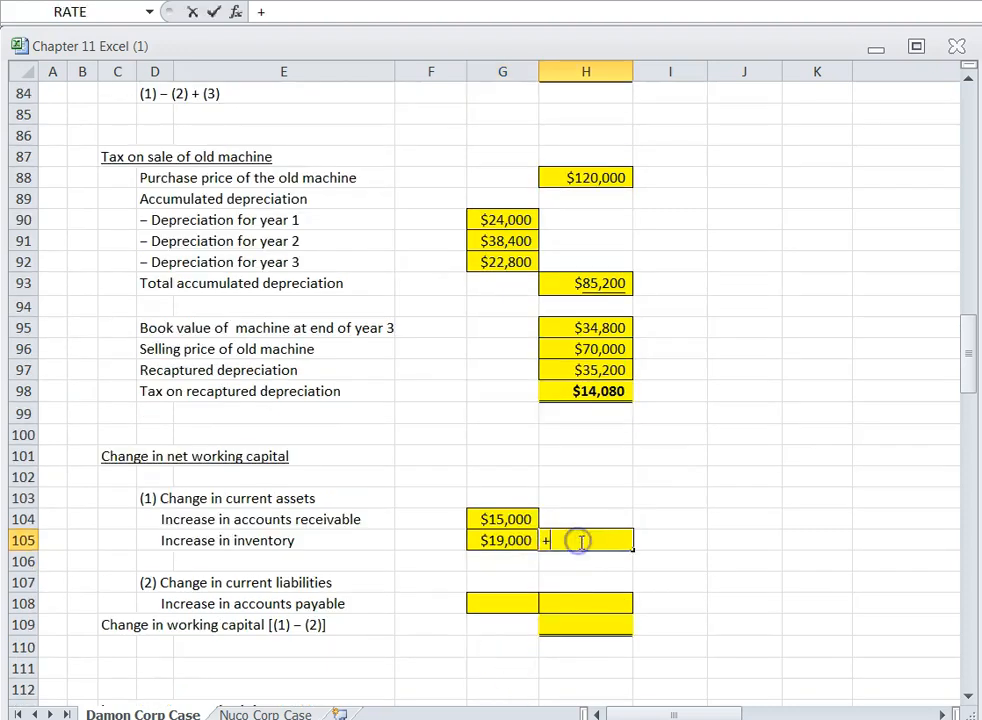
{"action": "left_click", "coordinate": [513, 518]}
{"action": "type", "text": "+"}
{"action": "left_click", "coordinate": [500, 540]}
{"action": "key", "text": "Return"}
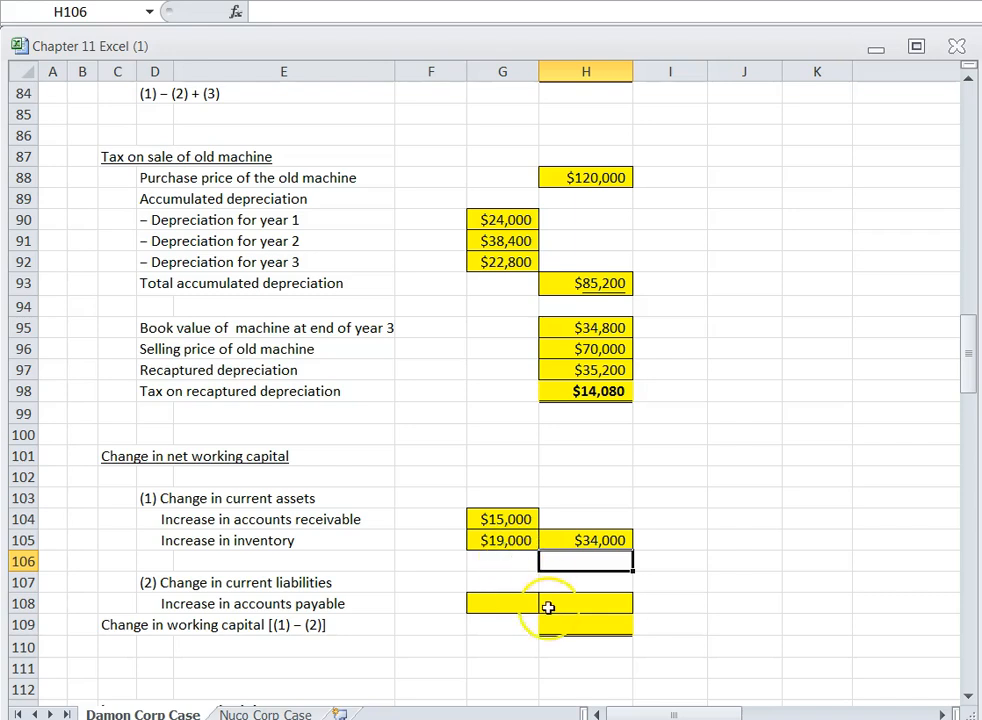
Link the increase in accounts payable in G108 to the question data with +F48.
{"action": "scroll", "coordinate": [564, 577], "scroll_direction": "down", "scroll_amount": 1}
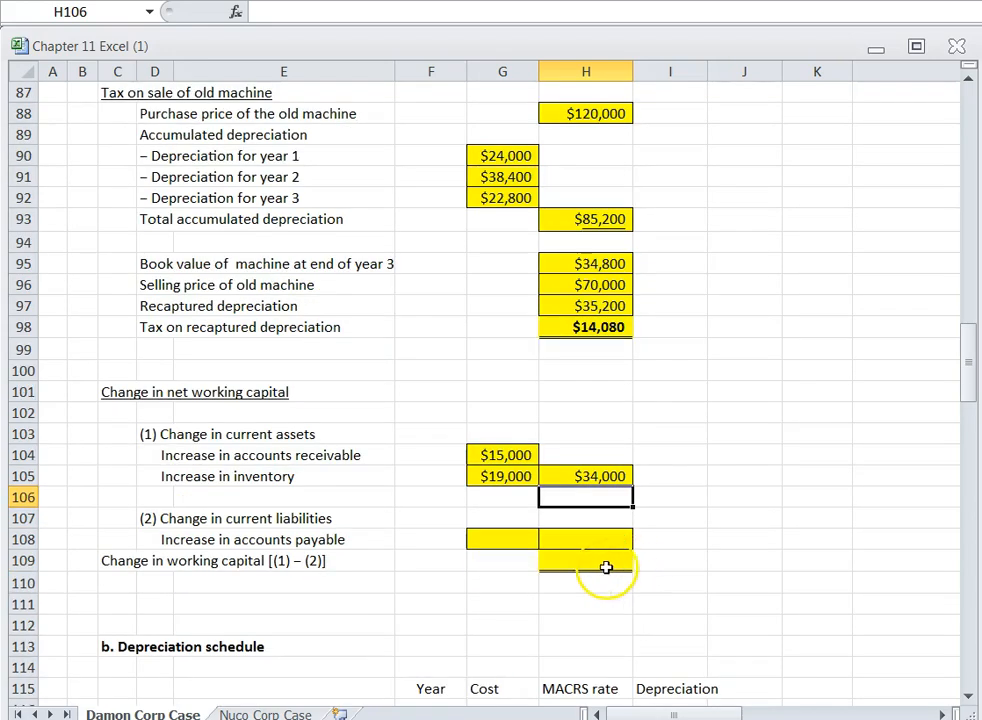
{"action": "left_click", "coordinate": [513, 539]}
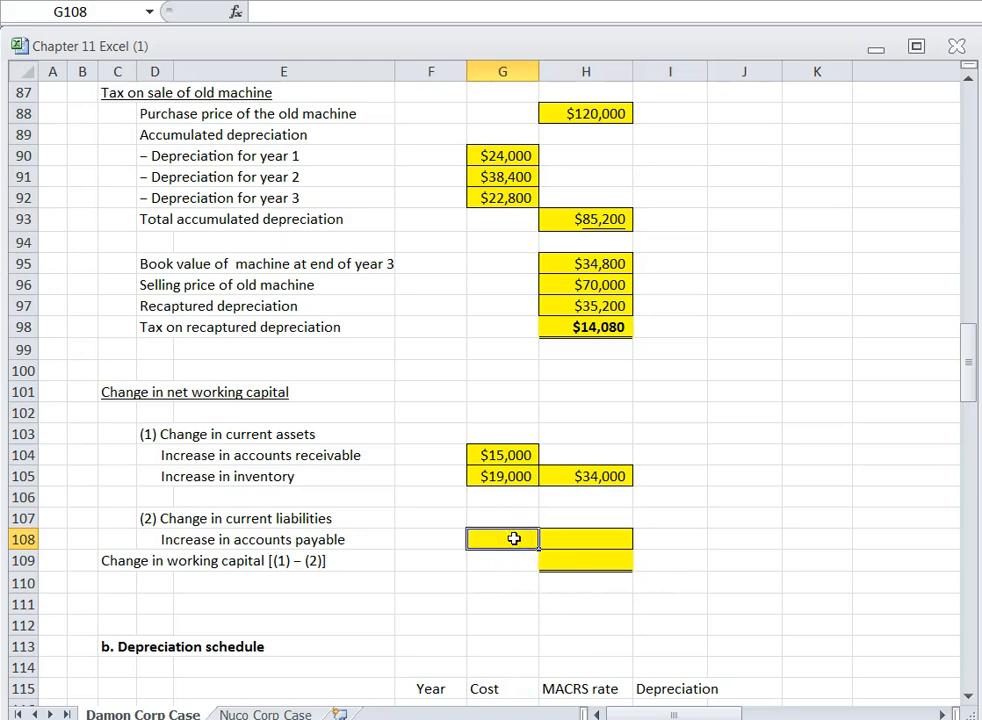
{"action": "scroll", "coordinate": [436, 397], "scroll_direction": "up", "scroll_amount": 16}
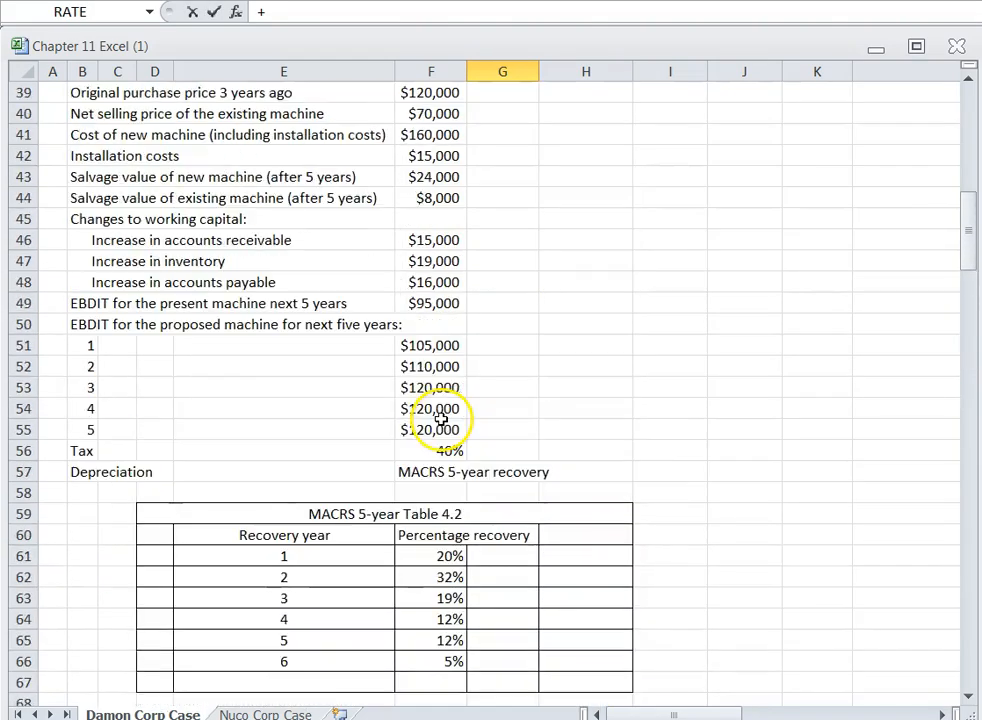
{"action": "left_click", "coordinate": [427, 283]}
{"action": "key", "text": "Return"}
Carry the accounts payable increase into H108 as the change in current liabilities with +G108.
{"action": "scroll", "coordinate": [580, 650], "scroll_direction": "down", "scroll_amount": 1}
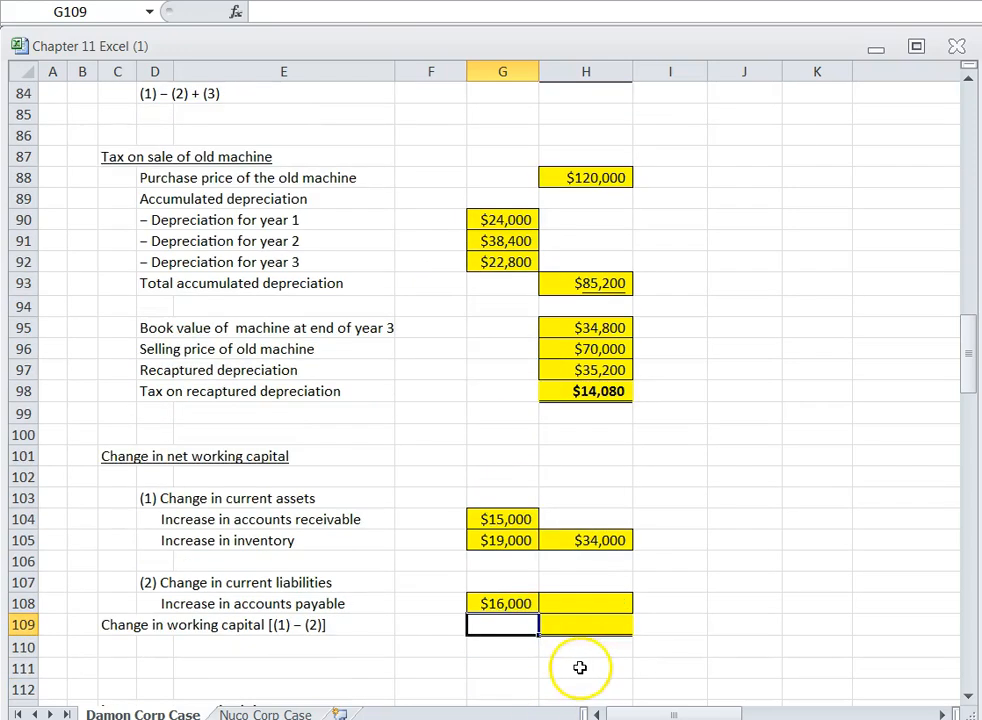
{"action": "left_click", "coordinate": [574, 596]}
{"action": "type", "text": "+"}
{"action": "left_click", "coordinate": [511, 604]}
{"action": "key", "text": "Return"}
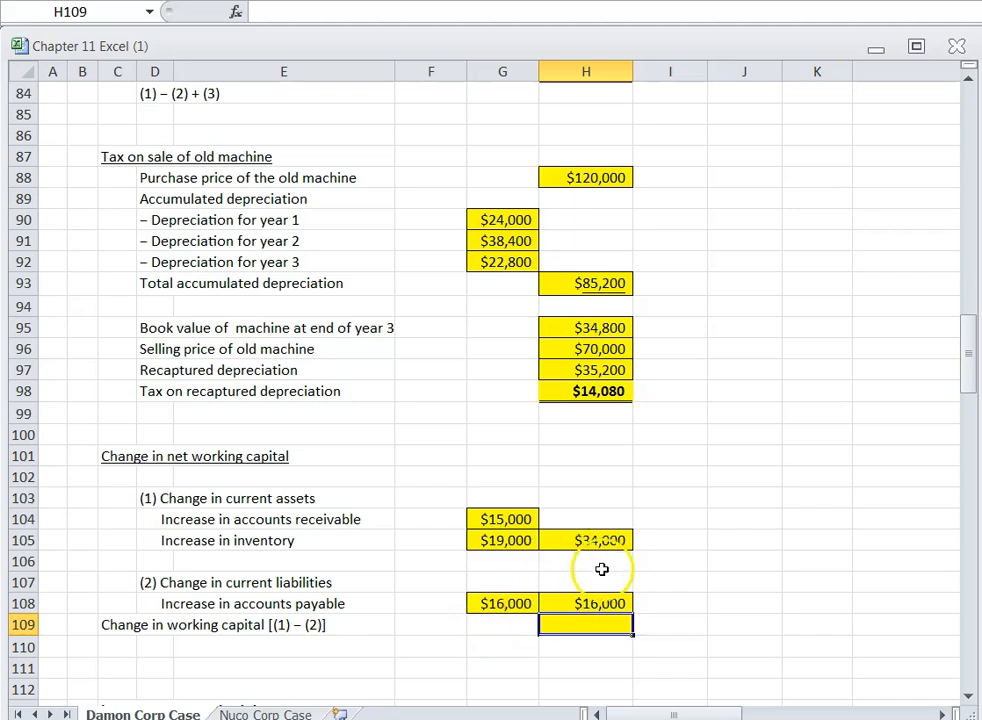
Calculate the change in working capital in H109 as current assets change minus current liabilities change, +H105-H108.
{"action": "type", "text": "+"}
{"action": "left_click", "coordinate": [581, 538]}
{"action": "type", "text": "-"}
{"action": "left_click", "coordinate": [567, 603]}
{"action": "key", "text": "Return"}
{"action": "left_click", "coordinate": [578, 624]}
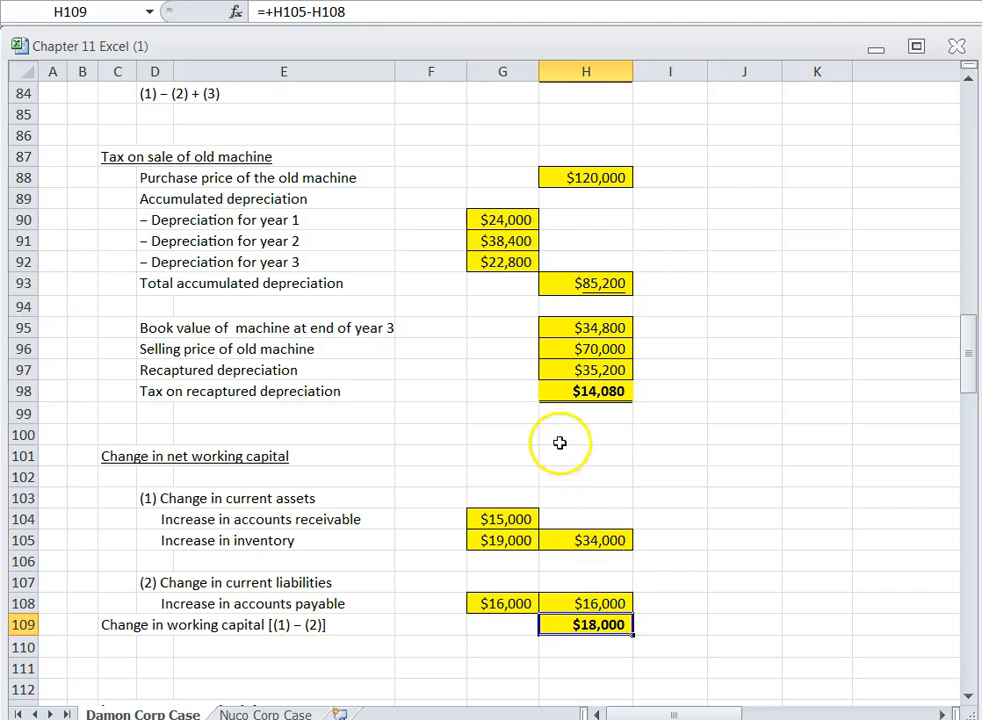
Check the net working capital change in H82 against its supporting schedule, and review the depreciation schedule and the case's task list.
{"action": "scroll", "coordinate": [600, 460], "scroll_direction": "up", "scroll_amount": 3}
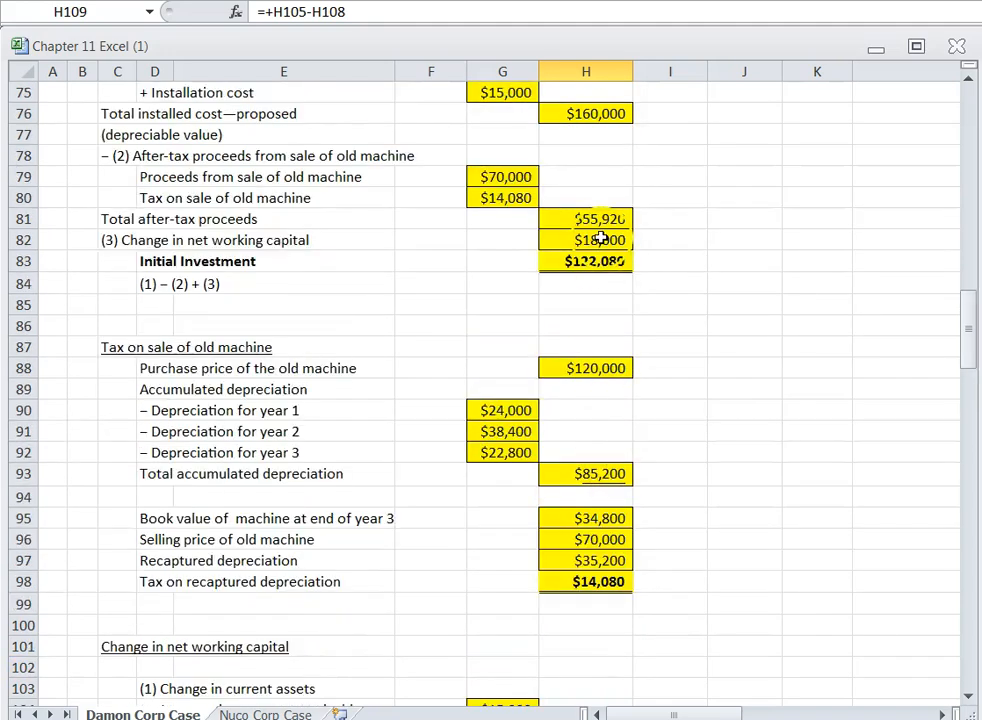
{"action": "left_click", "coordinate": [586, 240]}
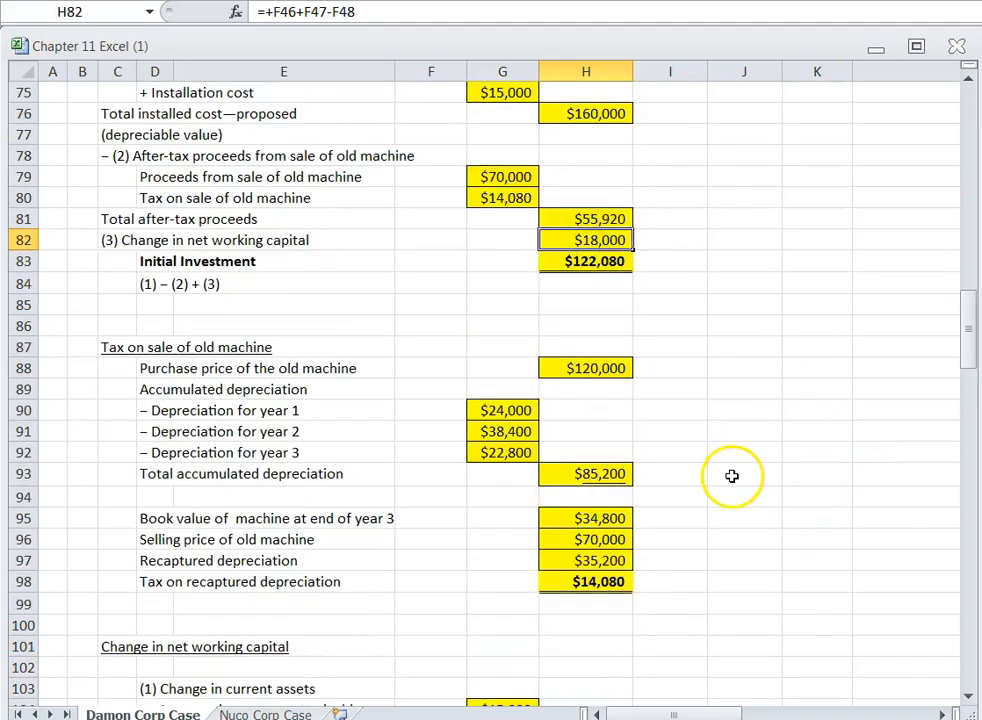
{"action": "scroll", "coordinate": [745, 420], "scroll_direction": "down", "scroll_amount": 6}
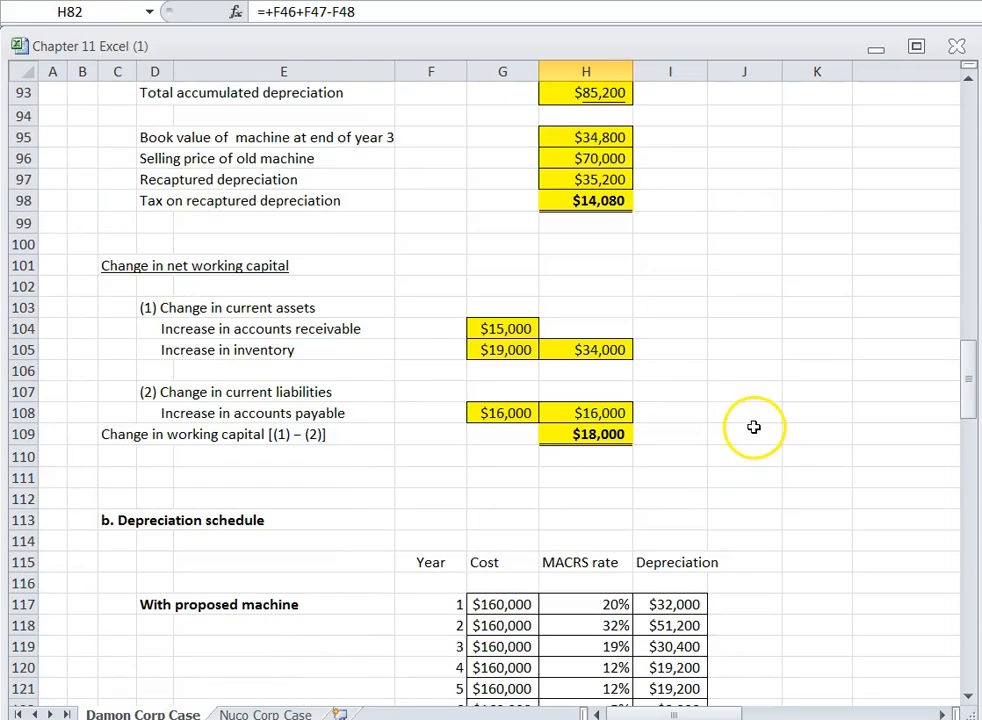
{"action": "scroll", "coordinate": [754, 427], "scroll_direction": "down", "scroll_amount": 3}
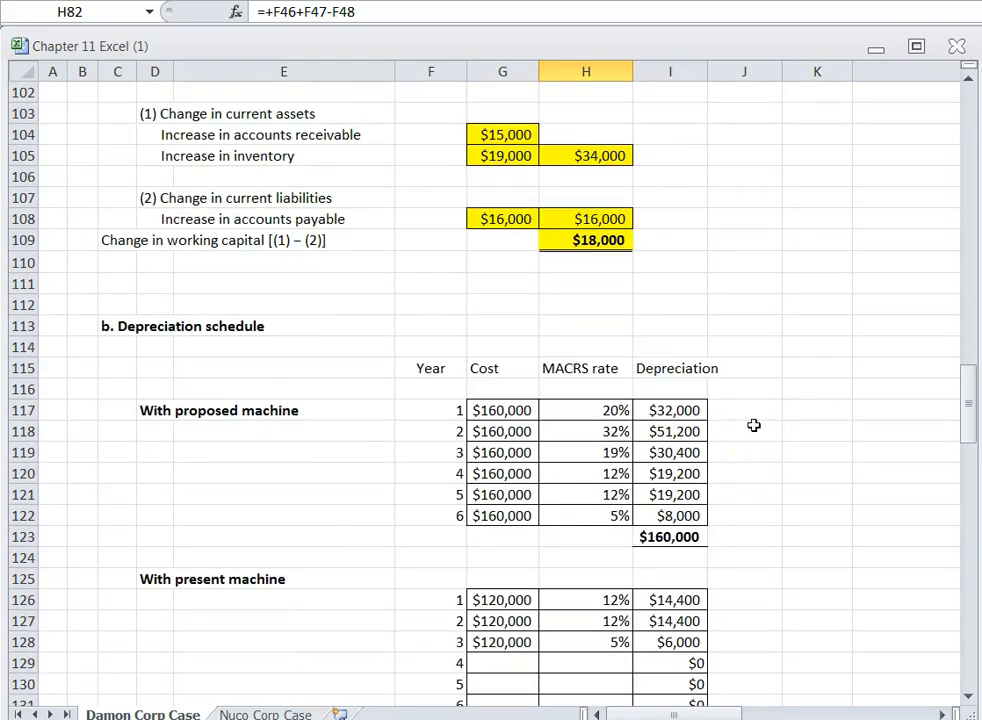
{"action": "scroll", "coordinate": [759, 431], "scroll_direction": "up", "scroll_amount": 20}
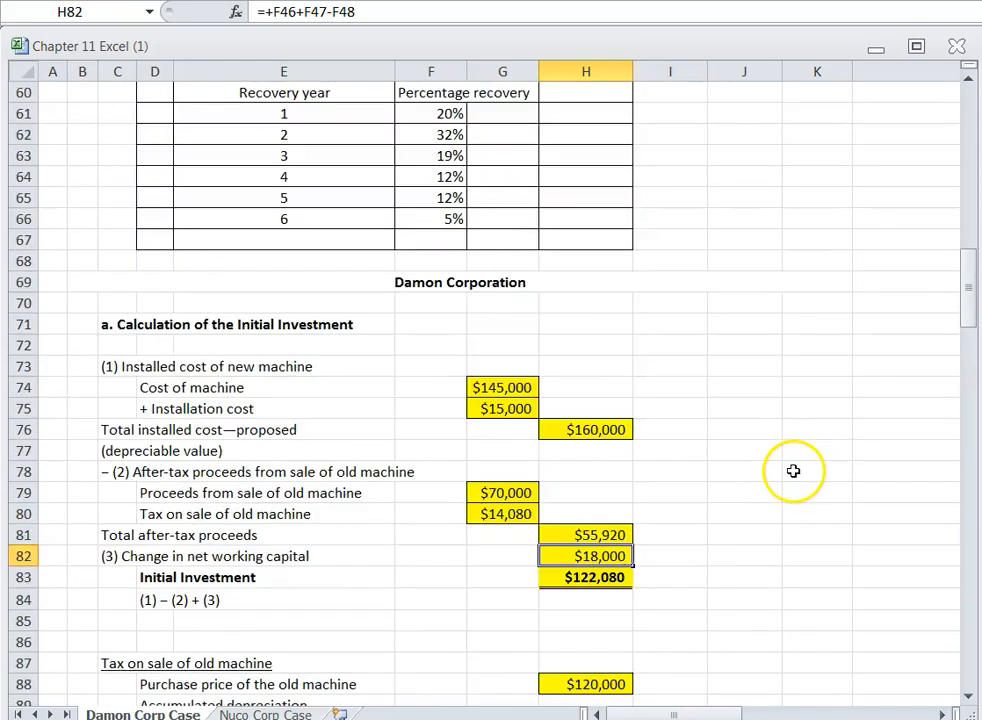
{"action": "scroll", "coordinate": [790, 471], "scroll_direction": "up", "scroll_amount": 7}
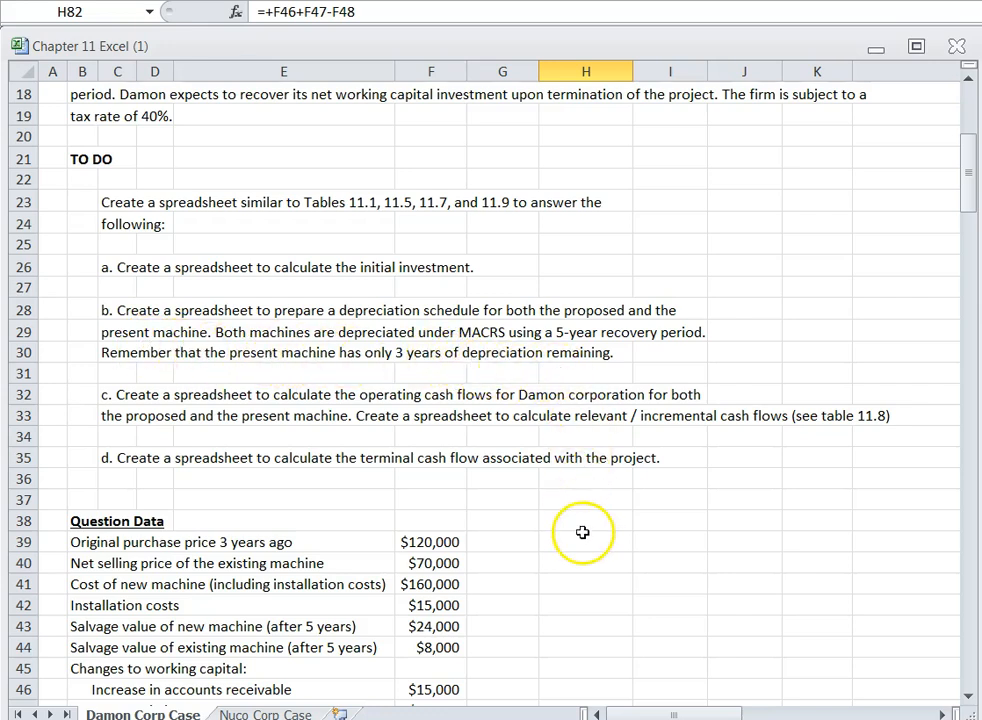
Review the task list and question data, and compare the depreciation schedules on the Damon and Nuco Corp Case sheets.
{"action": "scroll", "coordinate": [585, 529], "scroll_direction": "down", "scroll_amount": 1}
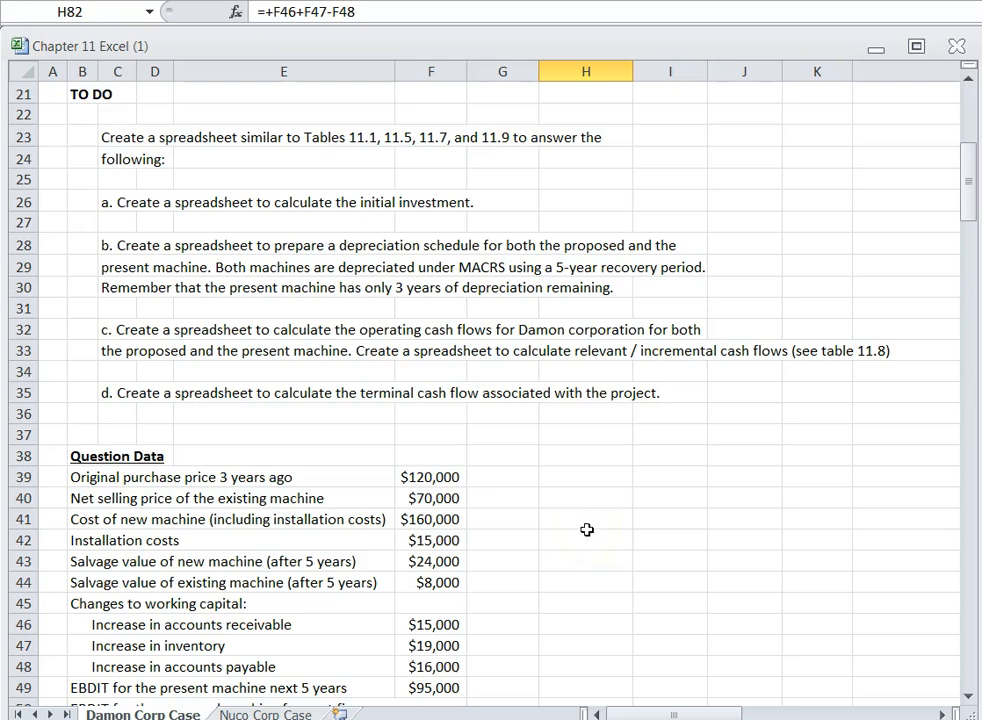
{"action": "scroll", "coordinate": [587, 529], "scroll_direction": "down", "scroll_amount": 1}
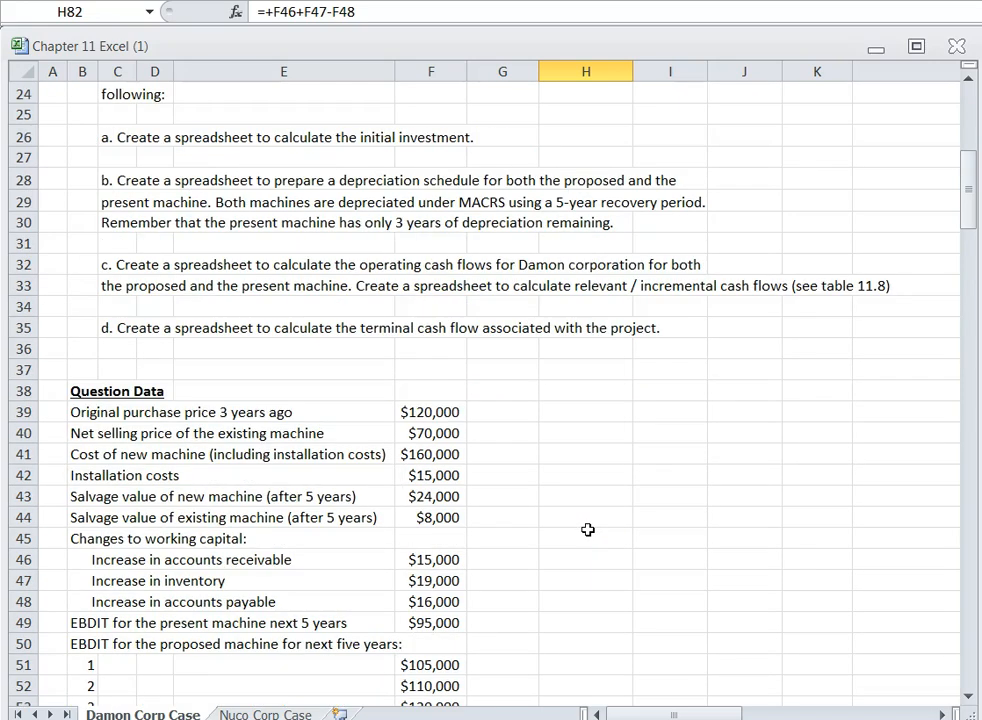
{"action": "scroll", "coordinate": [587, 529], "scroll_direction": "down", "scroll_amount": 20}
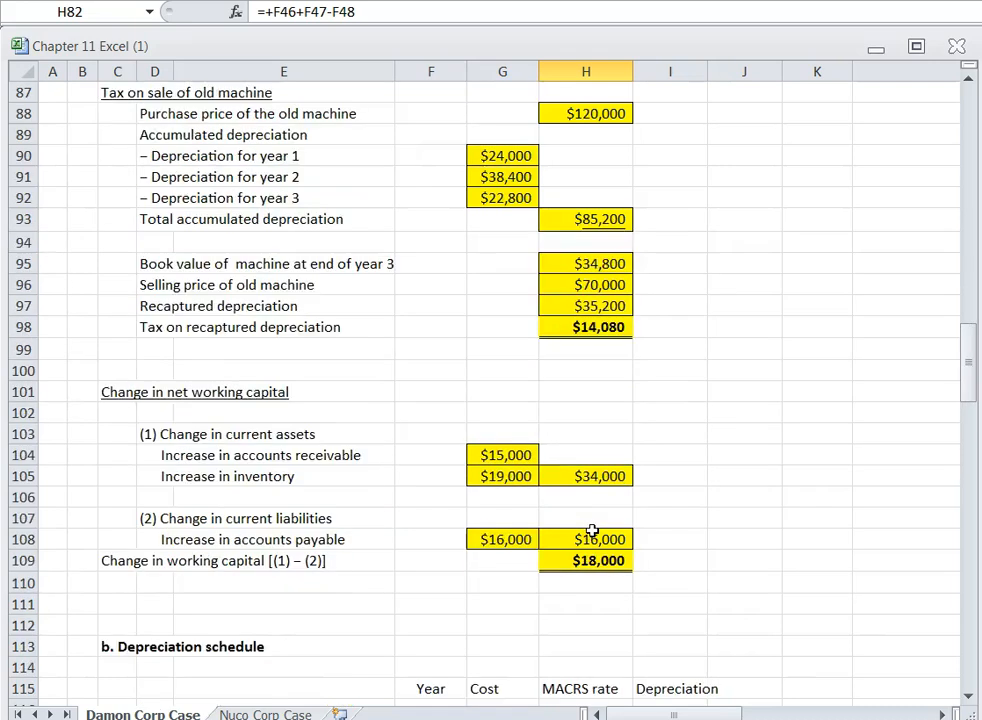
{"action": "scroll", "coordinate": [592, 531], "scroll_direction": "down", "scroll_amount": 6}
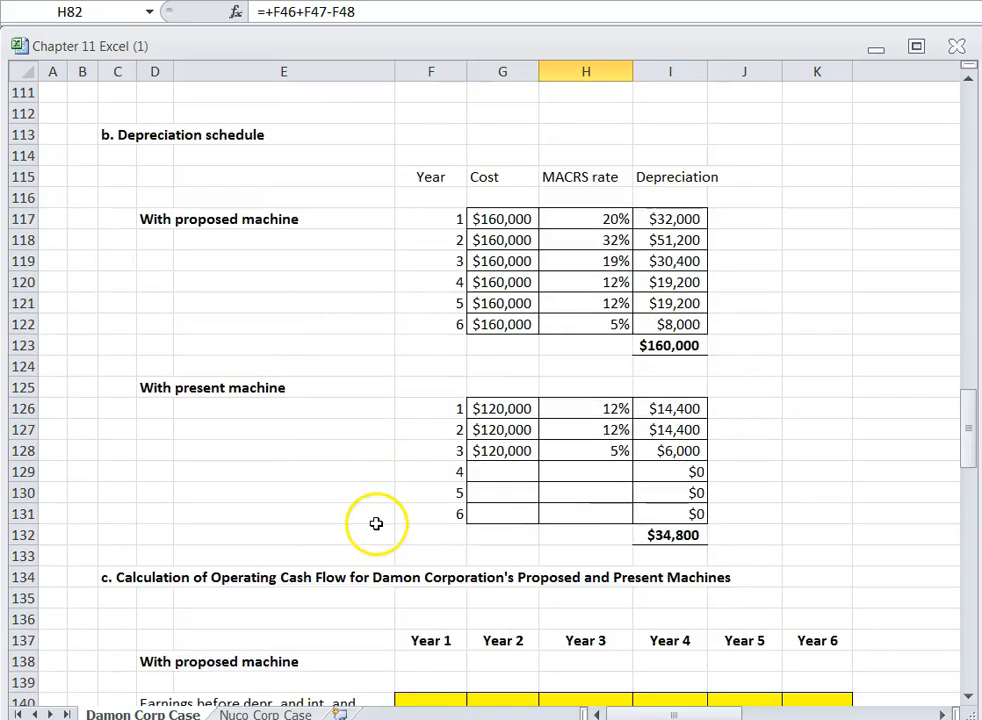
{"action": "scroll", "coordinate": [376, 523], "scroll_direction": "up", "scroll_amount": 1}
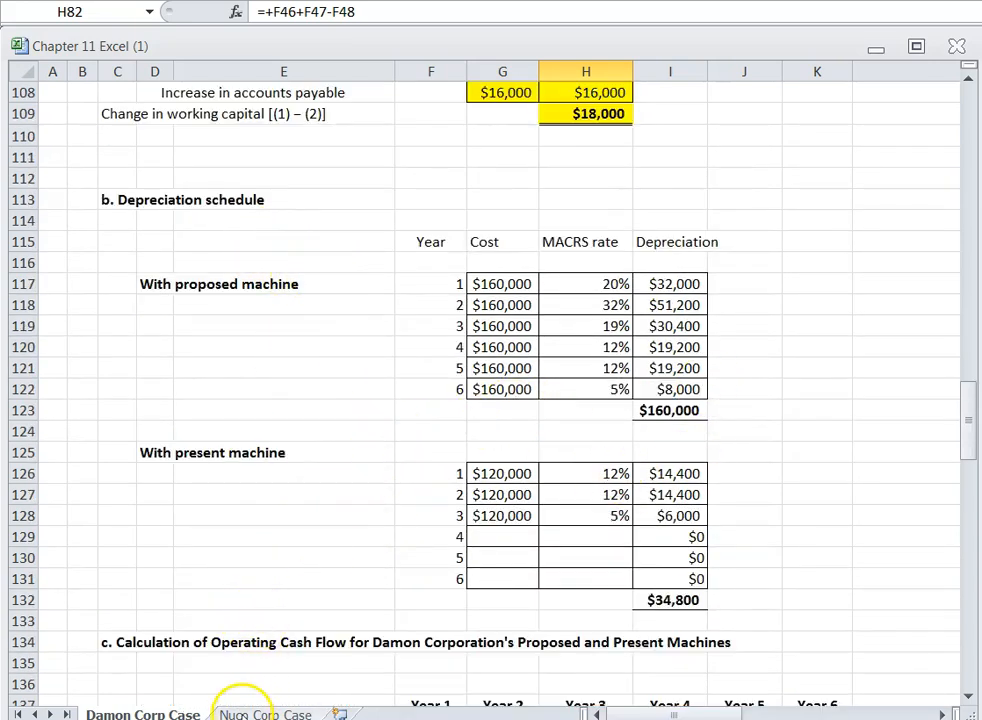
{"action": "left_click", "coordinate": [250, 710]}
{"action": "scroll", "coordinate": [335, 530], "scroll_direction": "down", "scroll_amount": 20}
{"action": "scroll", "coordinate": [345, 531], "scroll_direction": "down", "scroll_amount": 12}
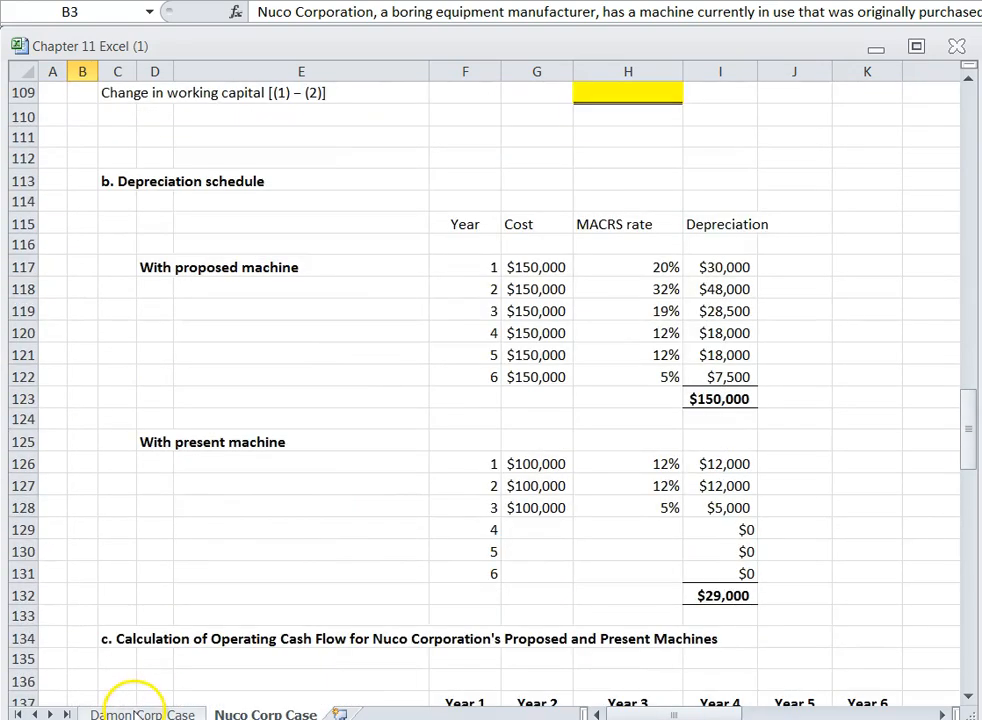
{"action": "left_click", "coordinate": [135, 712]}
{"action": "scroll", "coordinate": [545, 437], "scroll_direction": "up", "scroll_amount": 1}
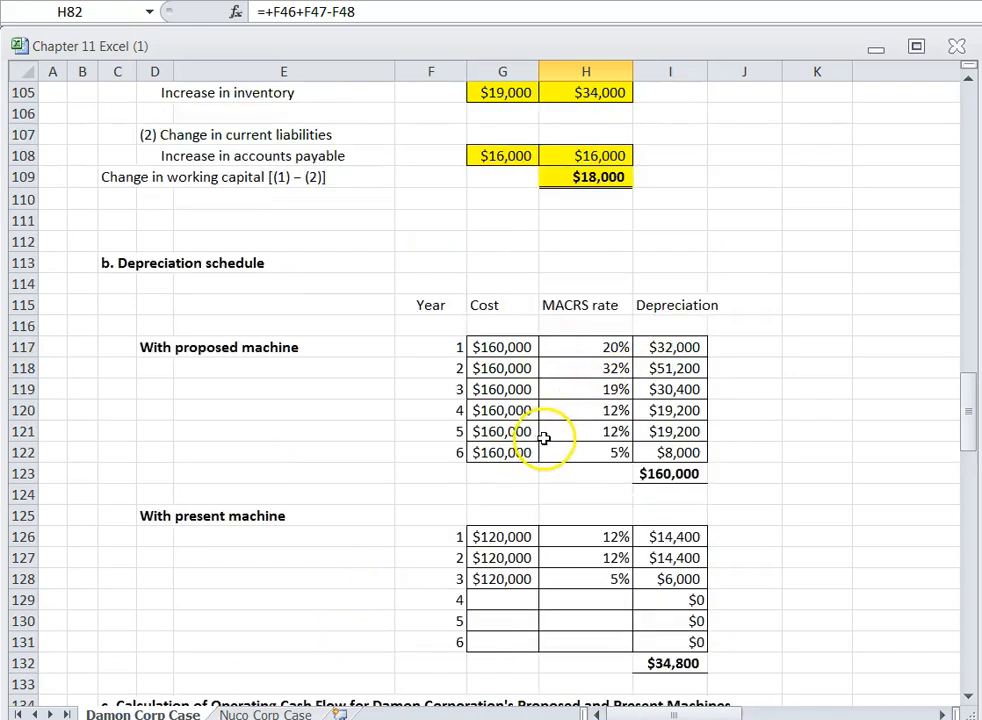
{"action": "scroll", "coordinate": [545, 438], "scroll_direction": "up", "scroll_amount": 1}
{"action": "scroll", "coordinate": [551, 451], "scroll_direction": "down", "scroll_amount": 1}
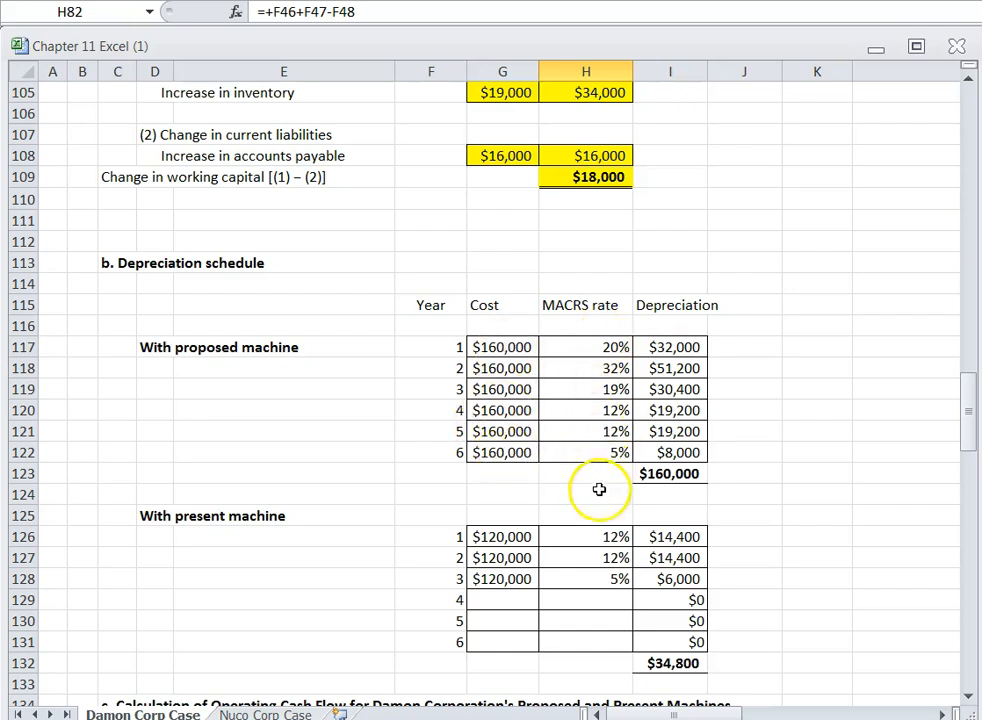
{"action": "scroll", "coordinate": [605, 505], "scroll_direction": "down", "scroll_amount": 1}
{"action": "scroll", "coordinate": [608, 517], "scroll_direction": "down", "scroll_amount": 1}
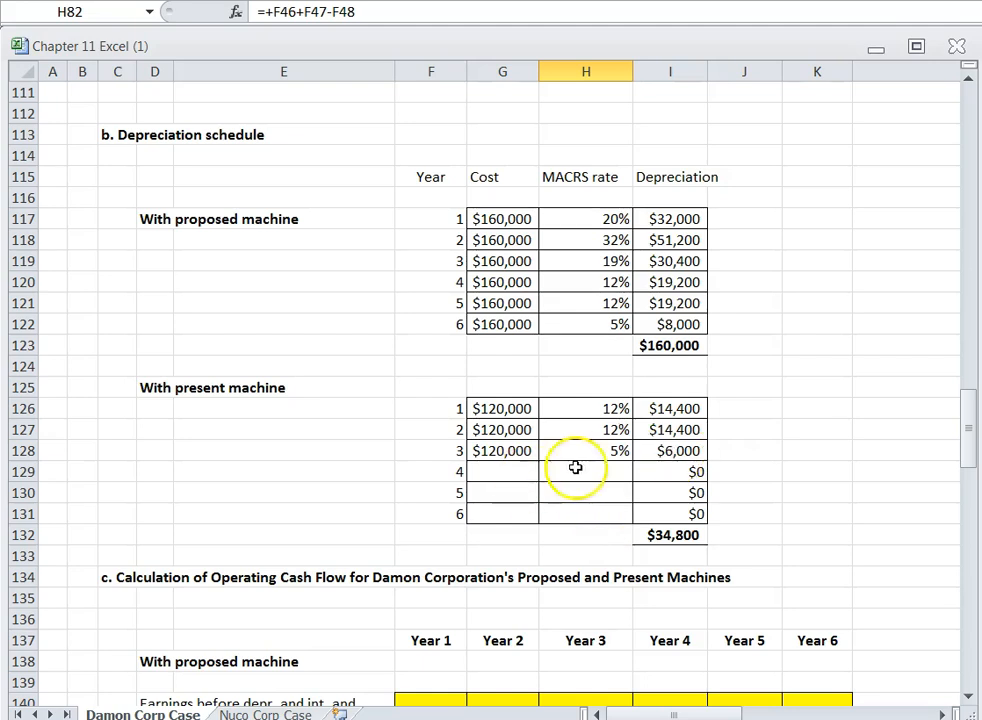
Check the depreciation totals in I123 and I132 against the initial investment figures, prior years' depreciation and the old machine's book value in H95.
{"action": "left_click", "coordinate": [665, 344]}
{"action": "left_click", "coordinate": [668, 535]}
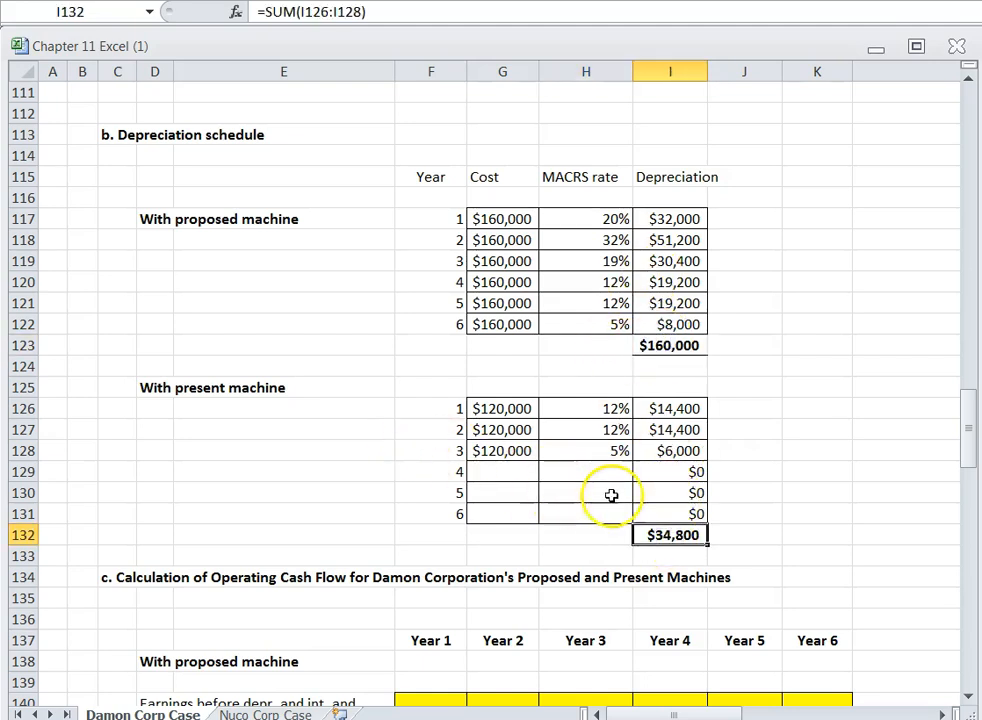
{"action": "scroll", "coordinate": [448, 419], "scroll_direction": "up", "scroll_amount": 3}
{"action": "scroll", "coordinate": [448, 419], "scroll_direction": "up", "scroll_amount": 11}
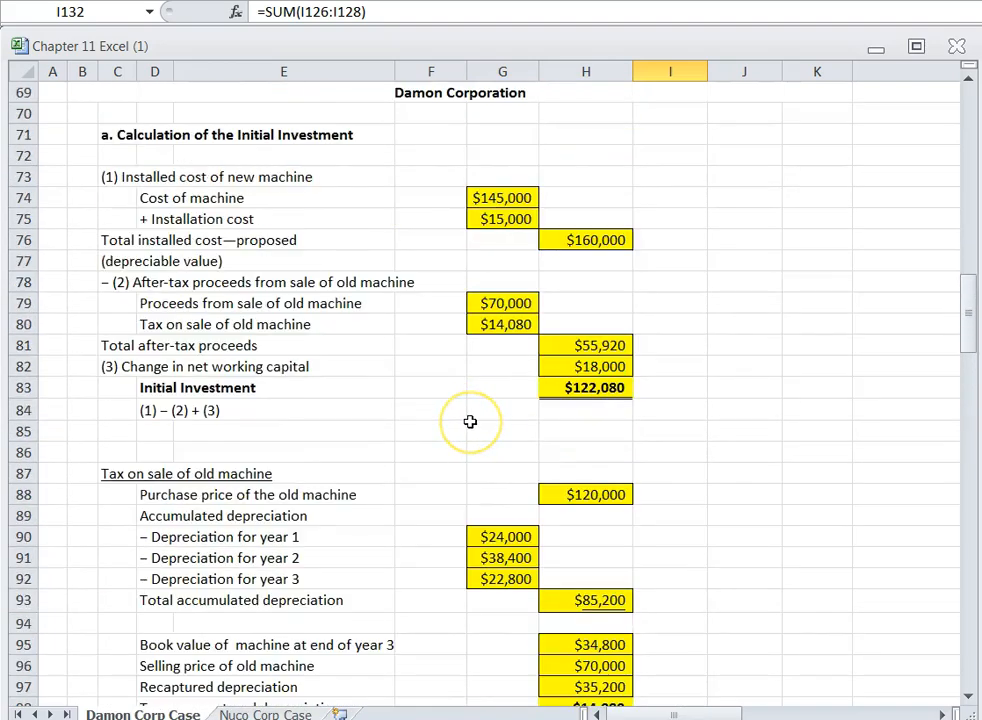
{"action": "scroll", "coordinate": [470, 421], "scroll_direction": "up", "scroll_amount": 2}
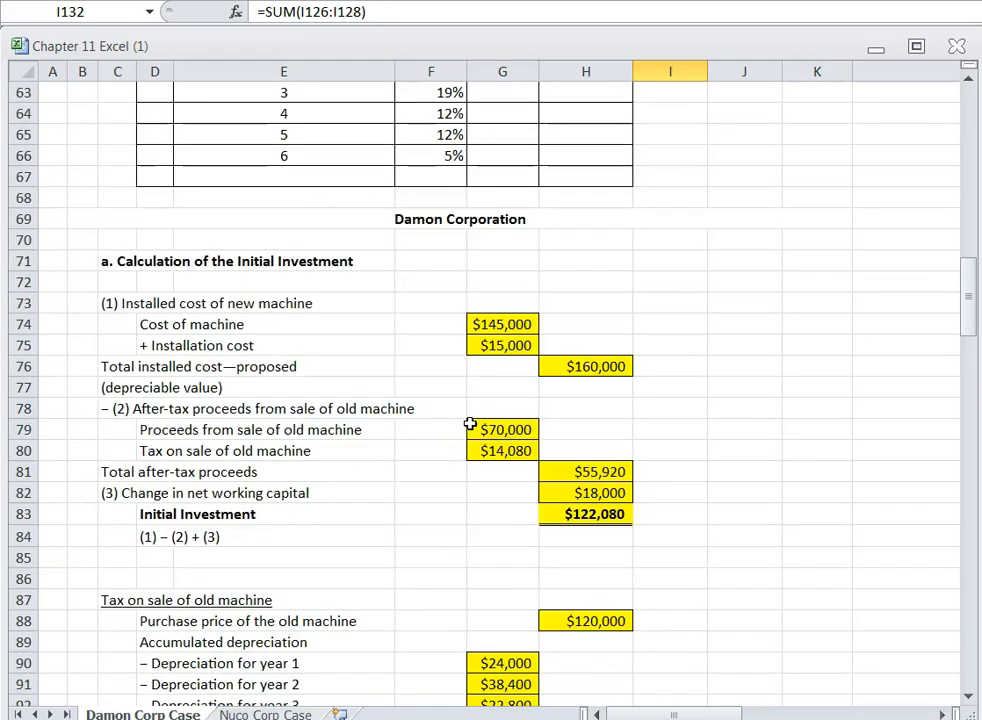
{"action": "scroll", "coordinate": [470, 424], "scroll_direction": "down", "scroll_amount": 2}
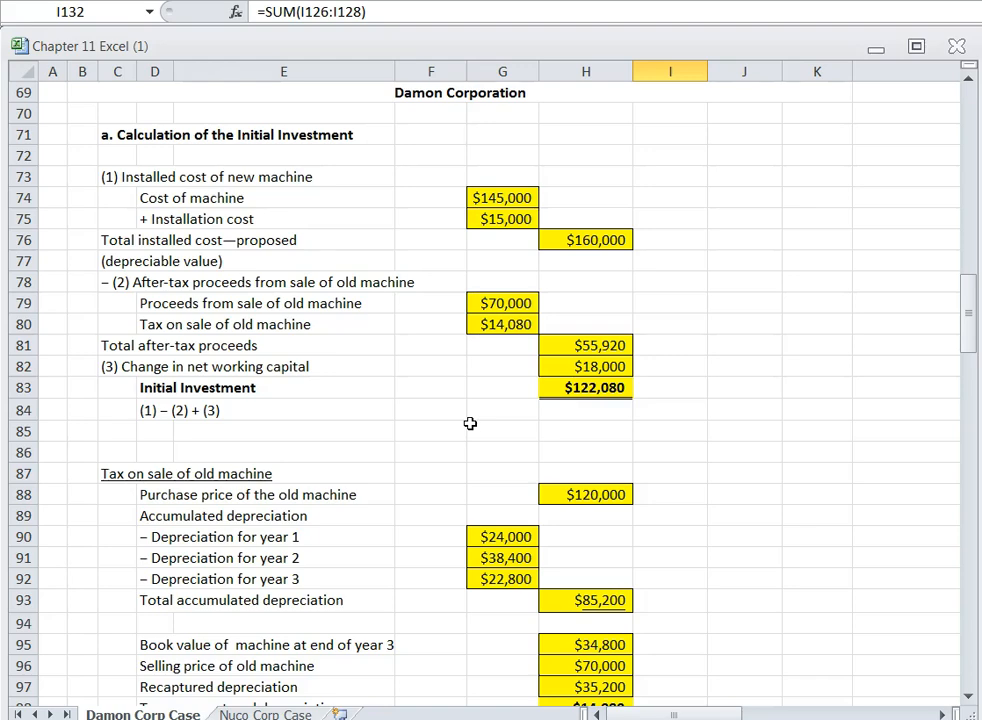
{"action": "scroll", "coordinate": [470, 423], "scroll_direction": "down", "scroll_amount": 12}
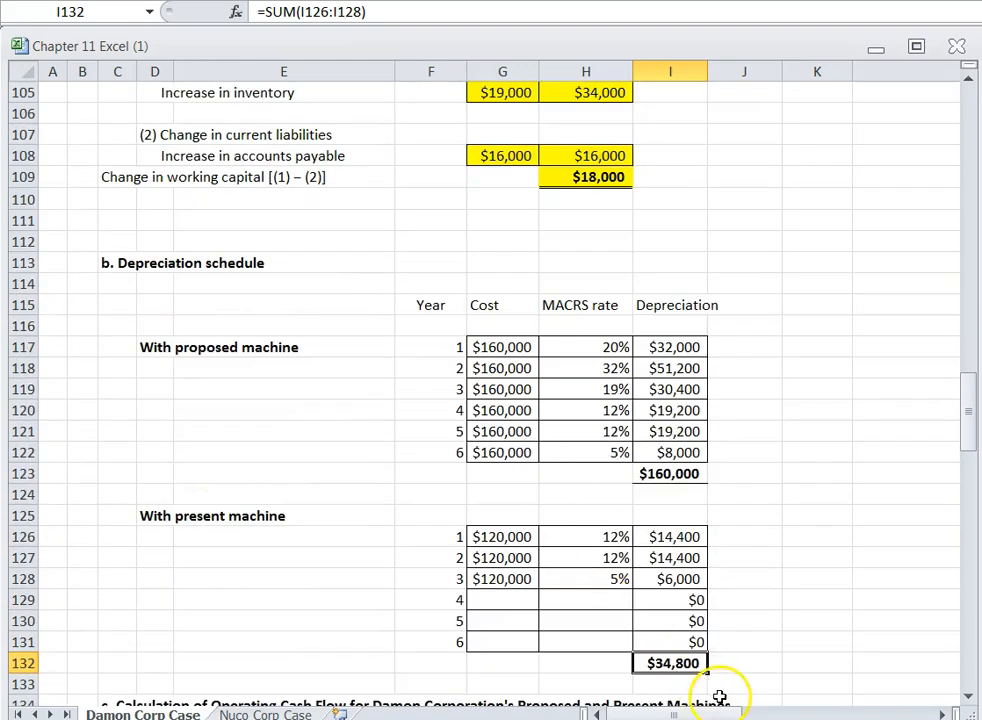
{"action": "scroll", "coordinate": [559, 616], "scroll_direction": "up", "scroll_amount": 7}
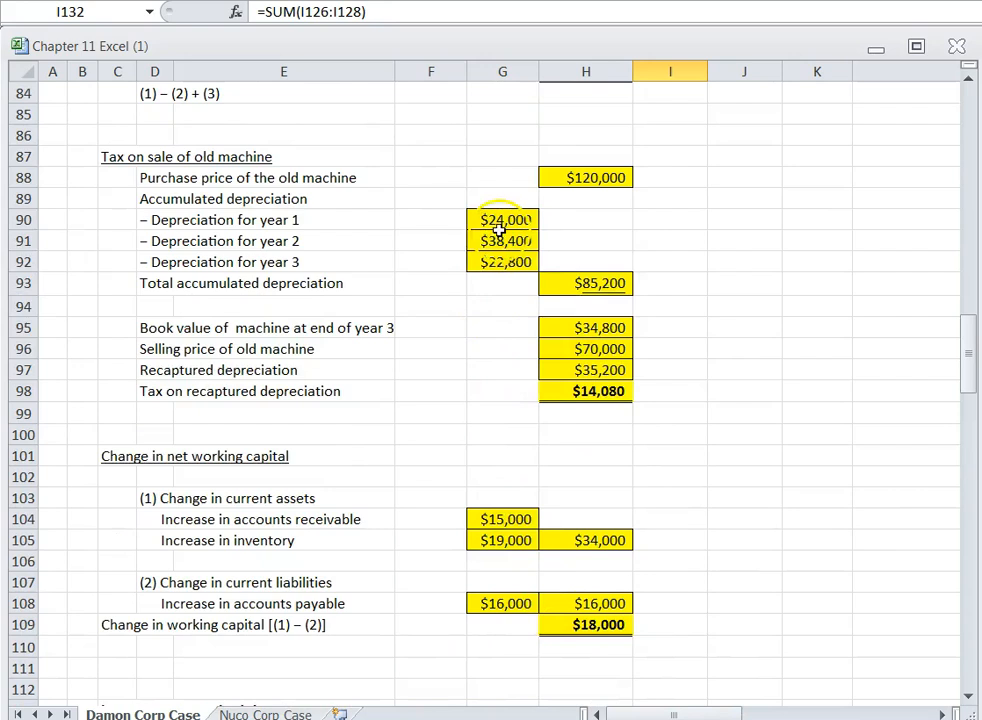
{"action": "left_click", "coordinate": [500, 238]}
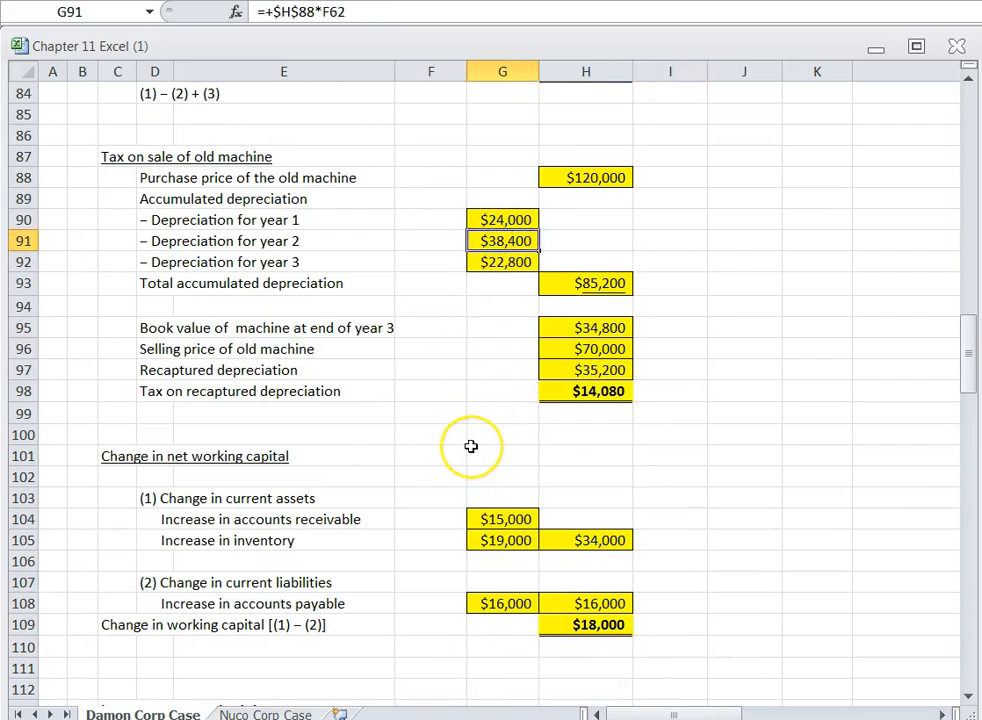
{"action": "scroll", "coordinate": [470, 446], "scroll_direction": "down", "scroll_amount": 2}
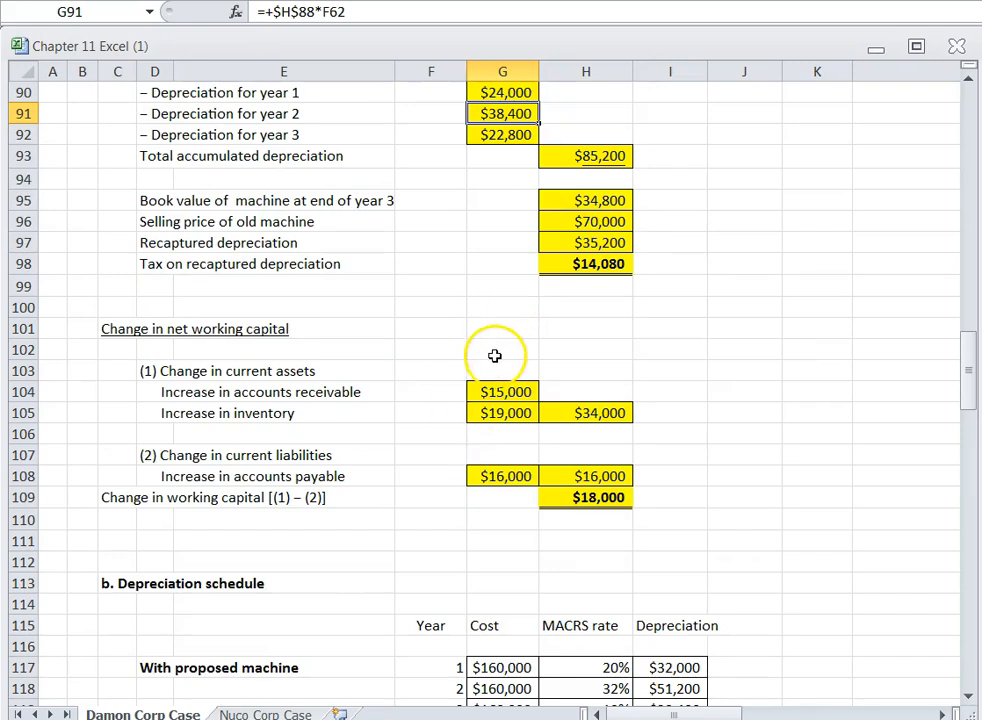
{"action": "scroll", "coordinate": [494, 357], "scroll_direction": "up", "scroll_amount": 2}
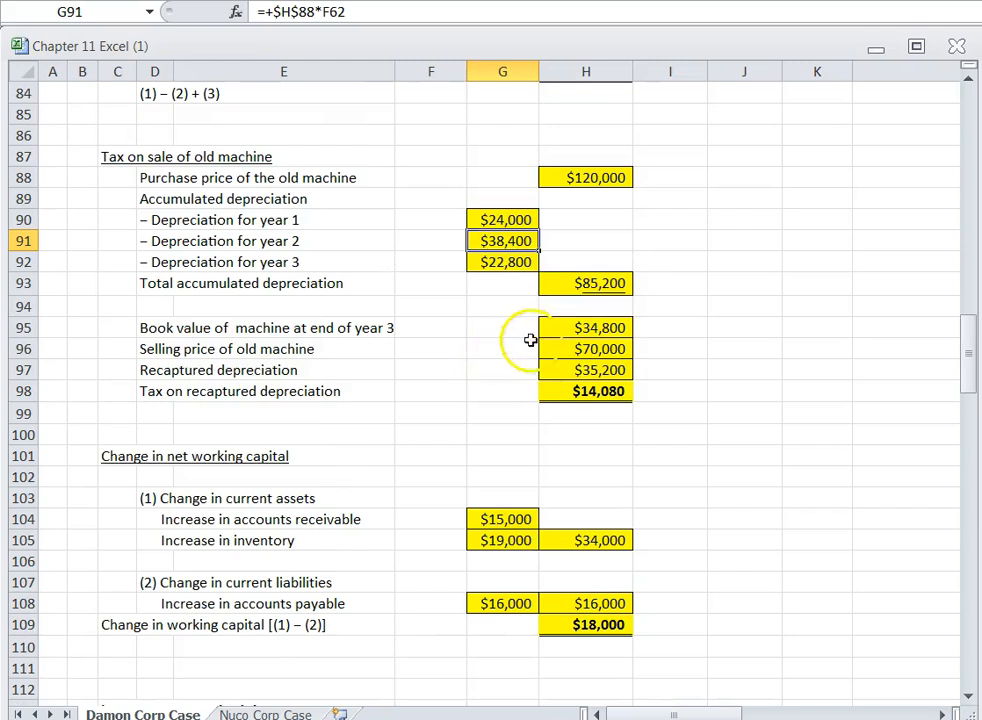
{"action": "left_click", "coordinate": [566, 328]}
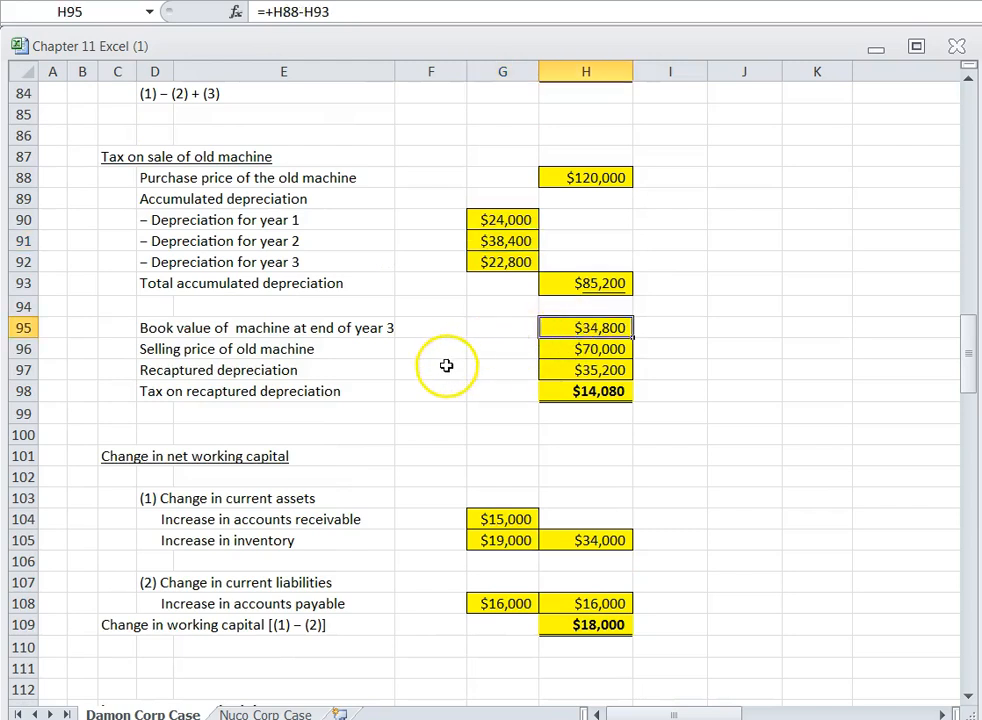
{"action": "scroll", "coordinate": [449, 368], "scroll_direction": "up", "scroll_amount": 4}
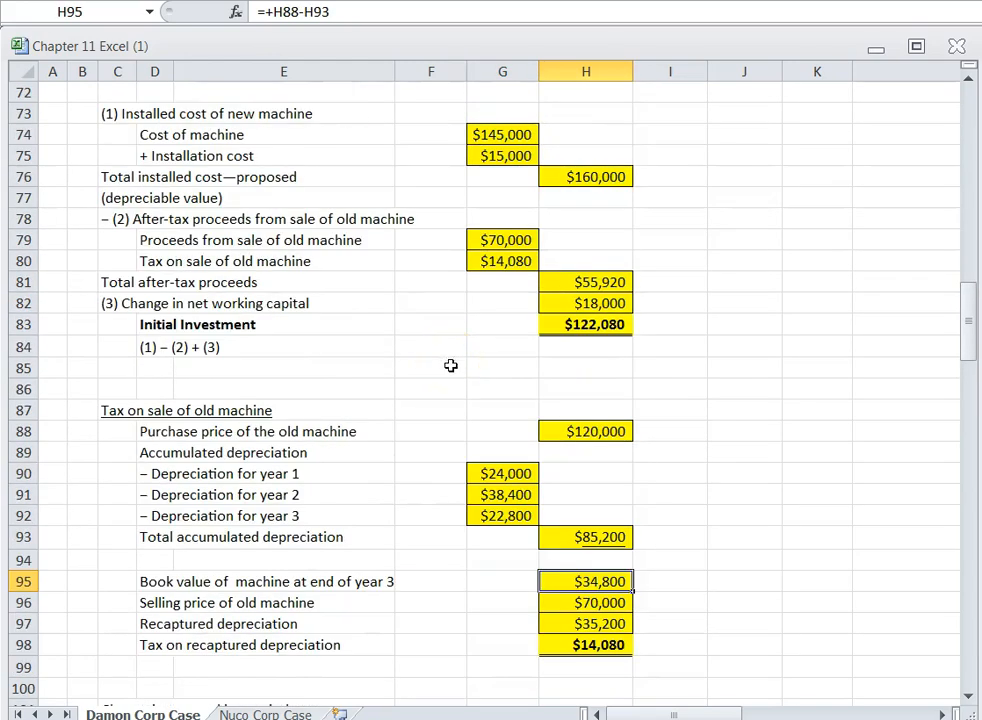
{"action": "scroll", "coordinate": [451, 366], "scroll_direction": "down", "scroll_amount": 2}
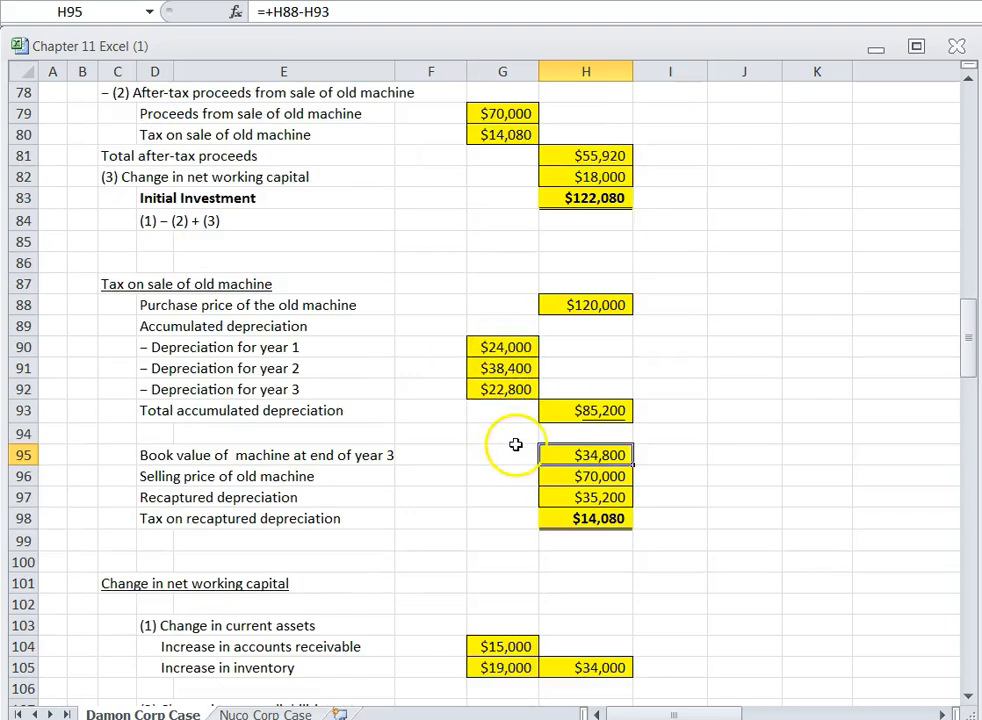
{"action": "scroll", "coordinate": [484, 433], "scroll_direction": "down", "scroll_amount": 10}
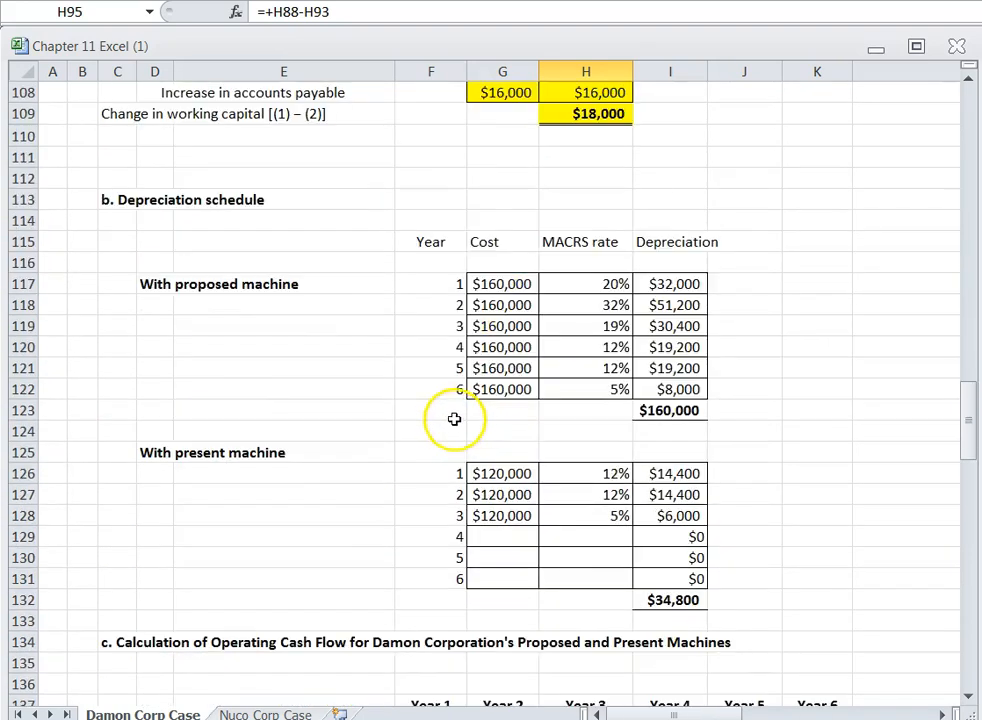
{"action": "scroll", "coordinate": [191, 441], "scroll_direction": "down", "scroll_amount": 2}
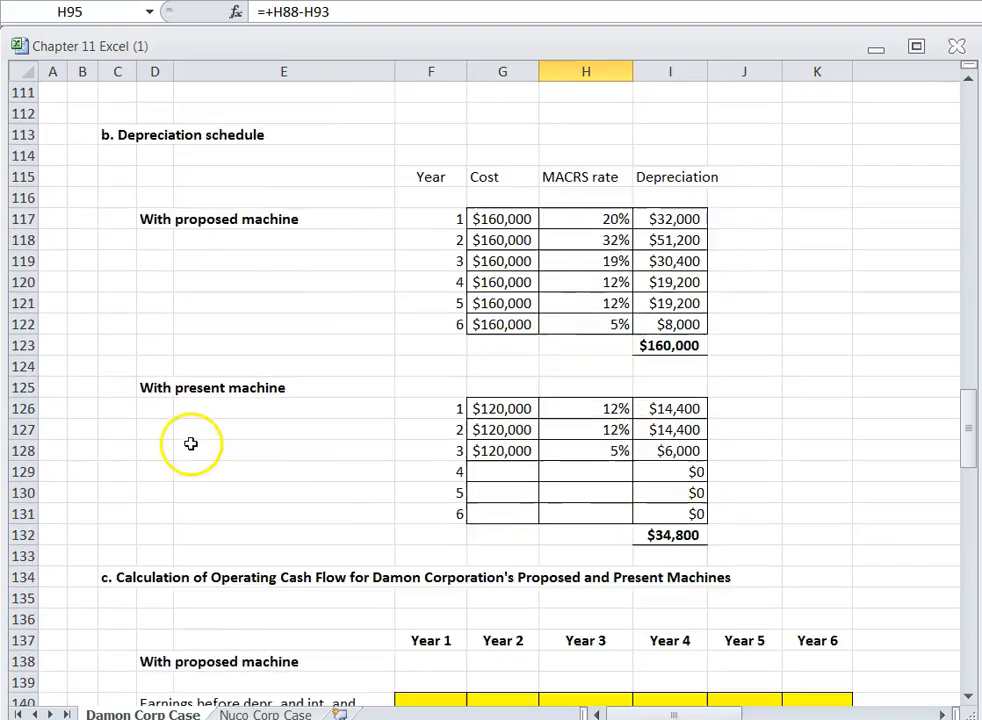
{"action": "scroll", "coordinate": [236, 436], "scroll_direction": "up", "scroll_amount": 3}
{"action": "scroll", "coordinate": [241, 438], "scroll_direction": "down", "scroll_amount": 1}
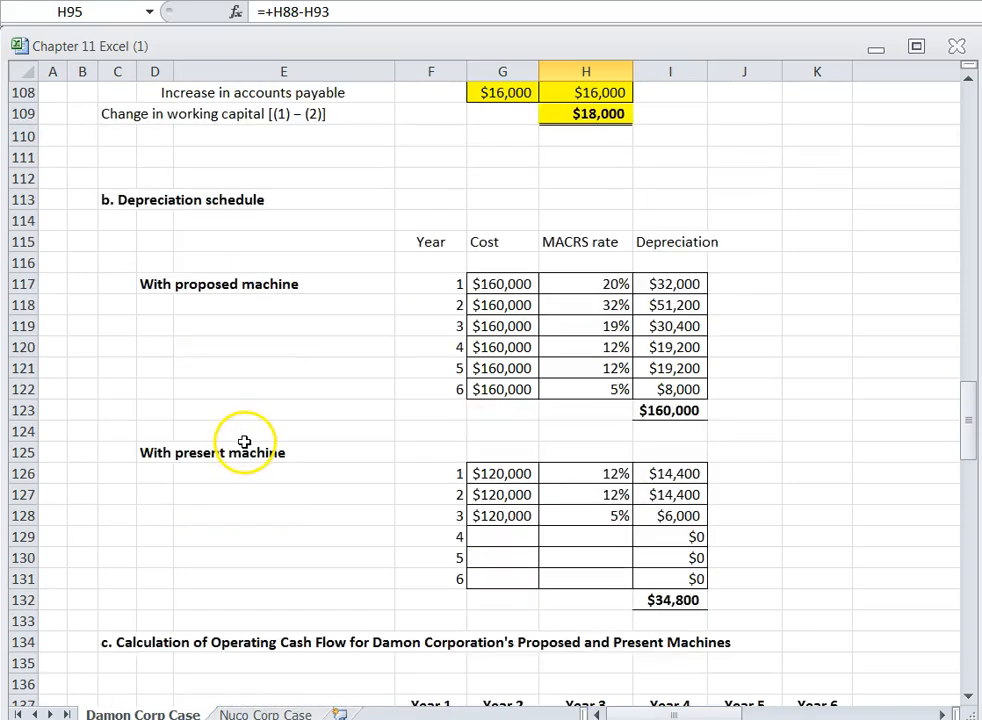
Reread task c in the task list and examine the operating cash flow rows for the proposed and present machines.
{"action": "scroll", "coordinate": [241, 440], "scroll_direction": "up", "scroll_amount": 13}
{"action": "scroll", "coordinate": [241, 442], "scroll_direction": "up", "scroll_amount": 16}
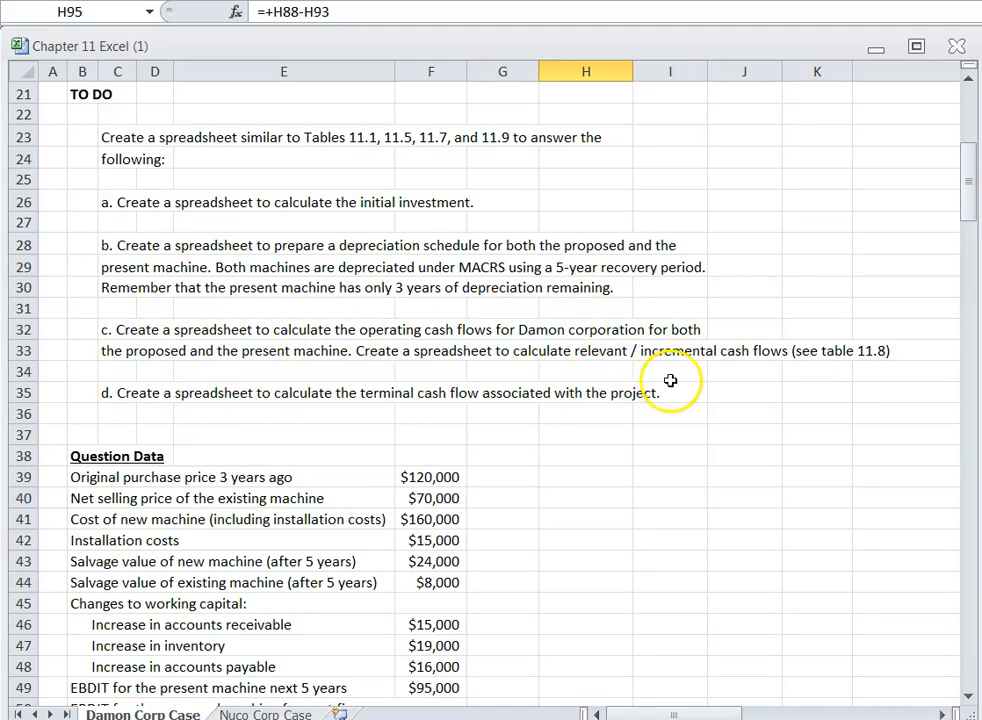
{"action": "scroll", "coordinate": [686, 402], "scroll_direction": "down", "scroll_amount": 9}
{"action": "scroll", "coordinate": [683, 395], "scroll_direction": "down", "scroll_amount": 20}
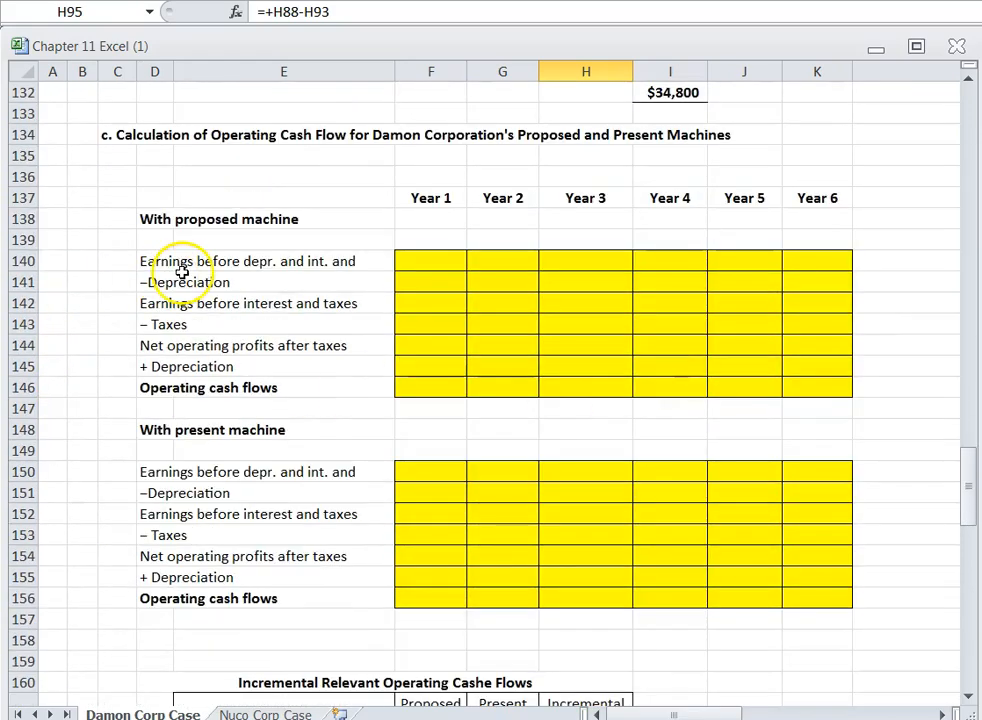
{"action": "left_click", "coordinate": [183, 279]}
{"action": "left_click", "coordinate": [172, 471]}
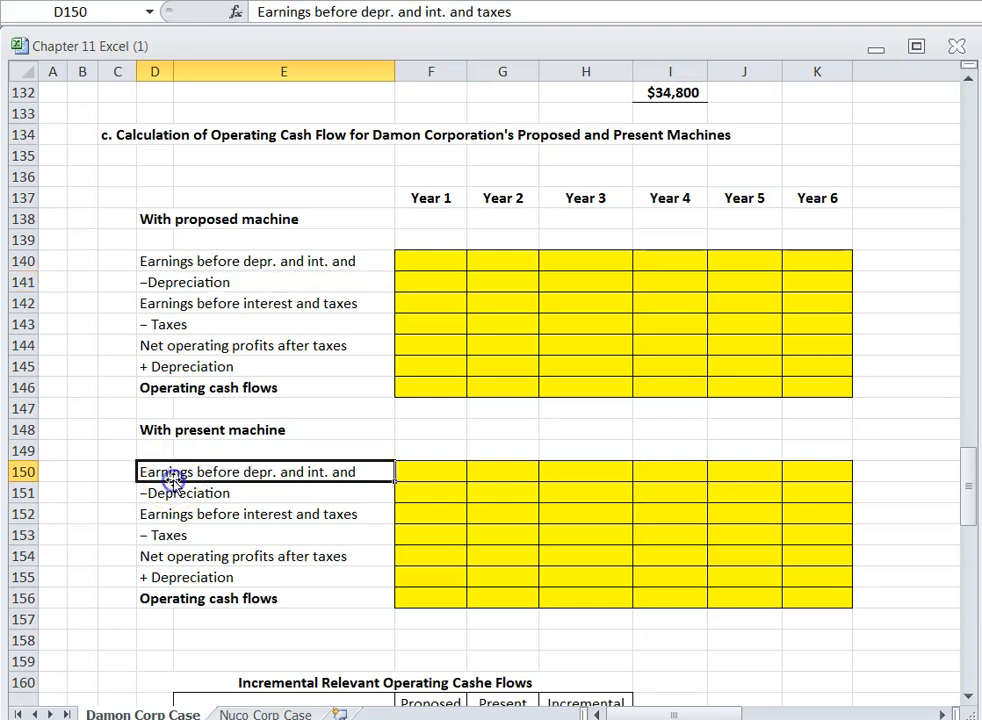
{"action": "scroll", "coordinate": [324, 376], "scroll_direction": "down", "scroll_amount": 1}
{"action": "scroll", "coordinate": [346, 338], "scroll_direction": "up", "scroll_amount": 1}
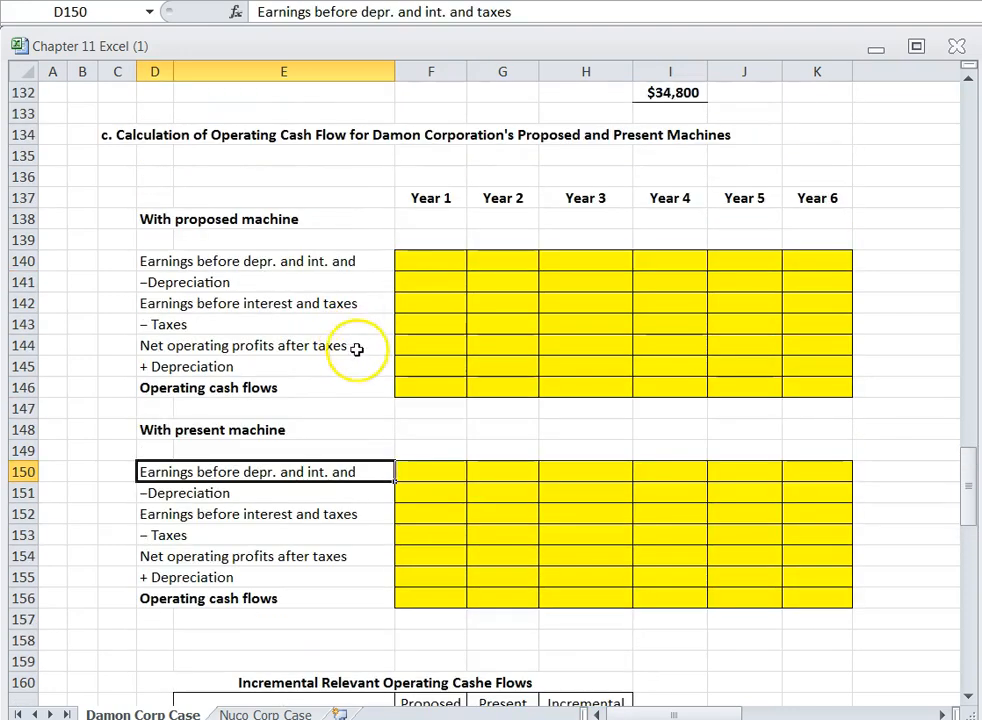
{"action": "key", "text": "alt+Tab"}
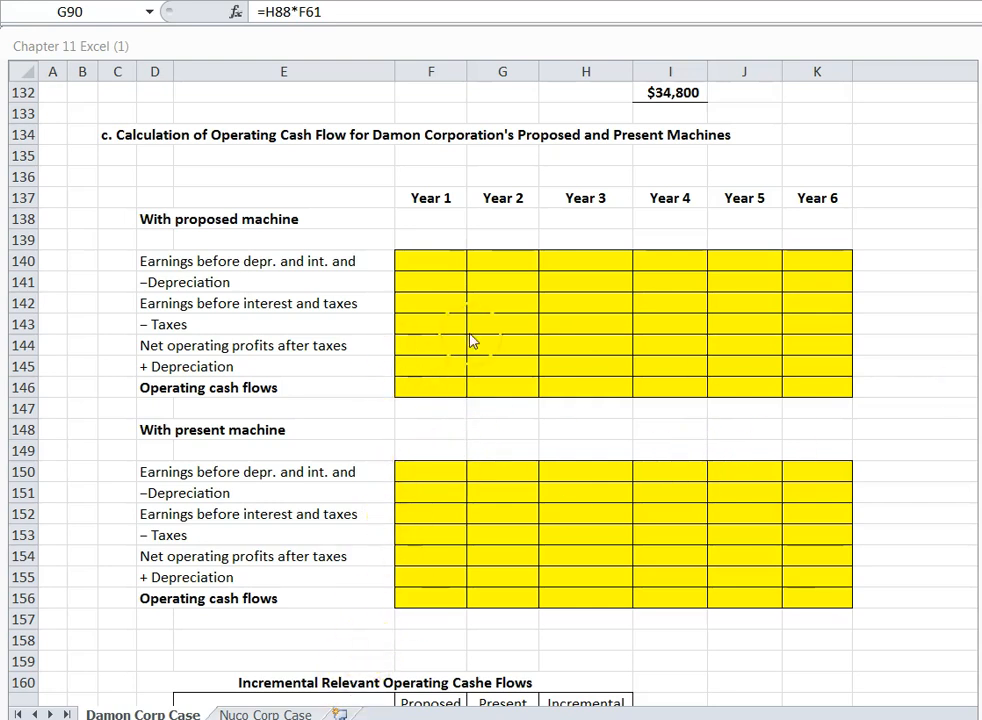
Link the proposed machine's Year 1 earnings before depreciation, interest and taxes in F140 to the question data with +F51.
{"action": "left_click", "coordinate": [436, 265]}
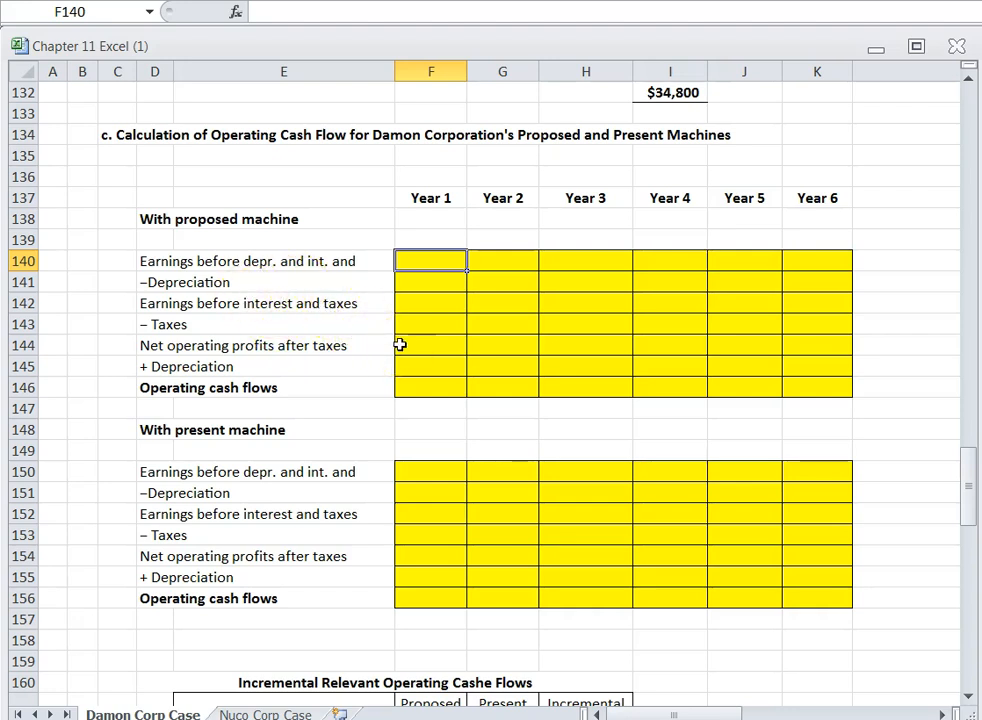
{"action": "type", "text": "+"}
{"action": "scroll", "coordinate": [383, 350], "scroll_direction": "up", "scroll_amount": 13}
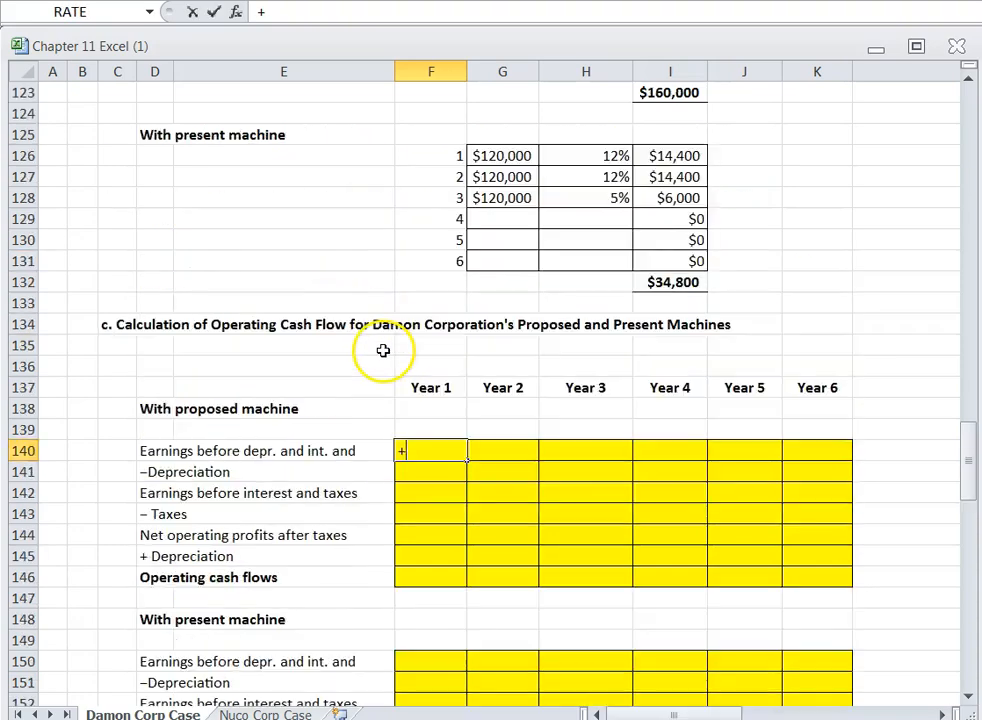
{"action": "scroll", "coordinate": [380, 351], "scroll_direction": "up", "scroll_amount": 20}
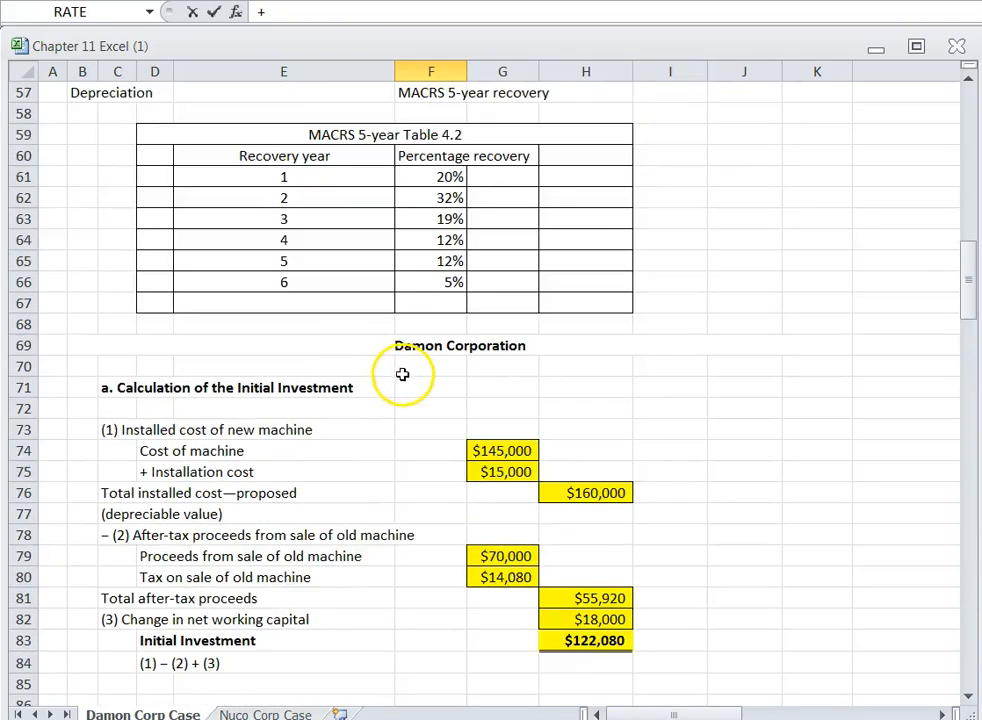
{"action": "scroll", "coordinate": [401, 381], "scroll_direction": "down", "scroll_amount": 2}
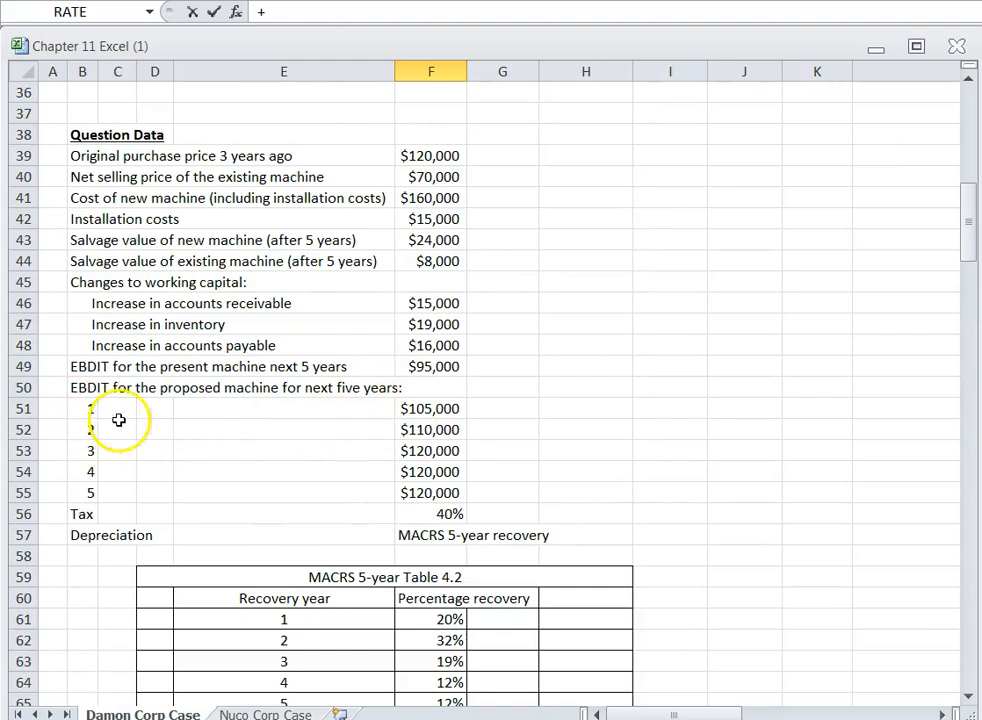
{"action": "left_click", "coordinate": [425, 411]}
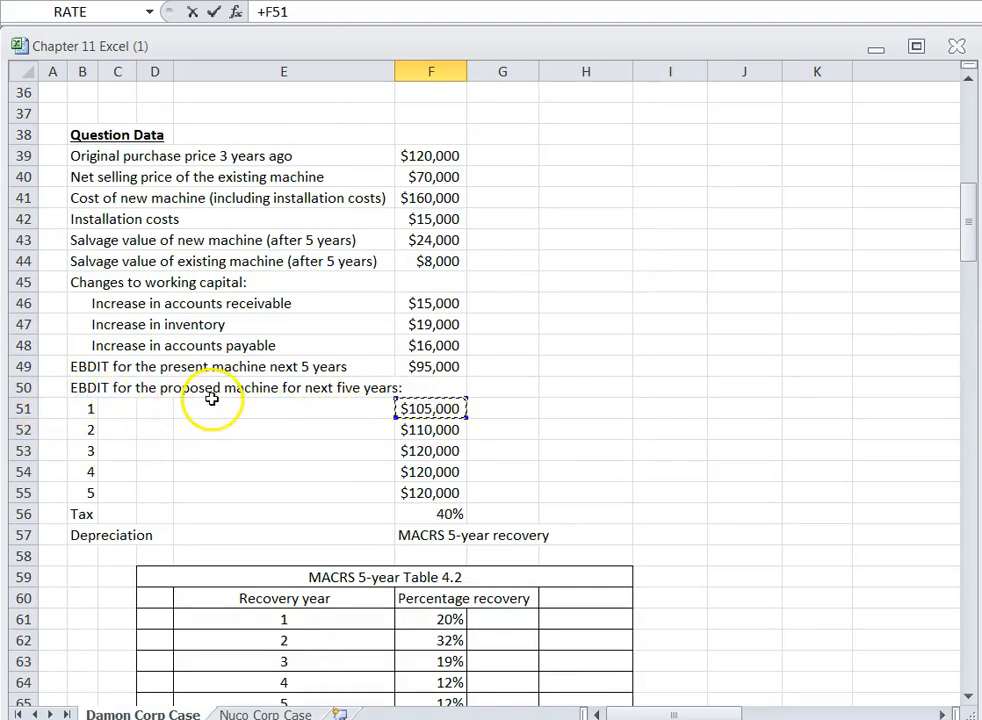
{"action": "key", "text": "Return"}
{"action": "scroll", "coordinate": [357, 443], "scroll_direction": "down", "scroll_amount": 3}
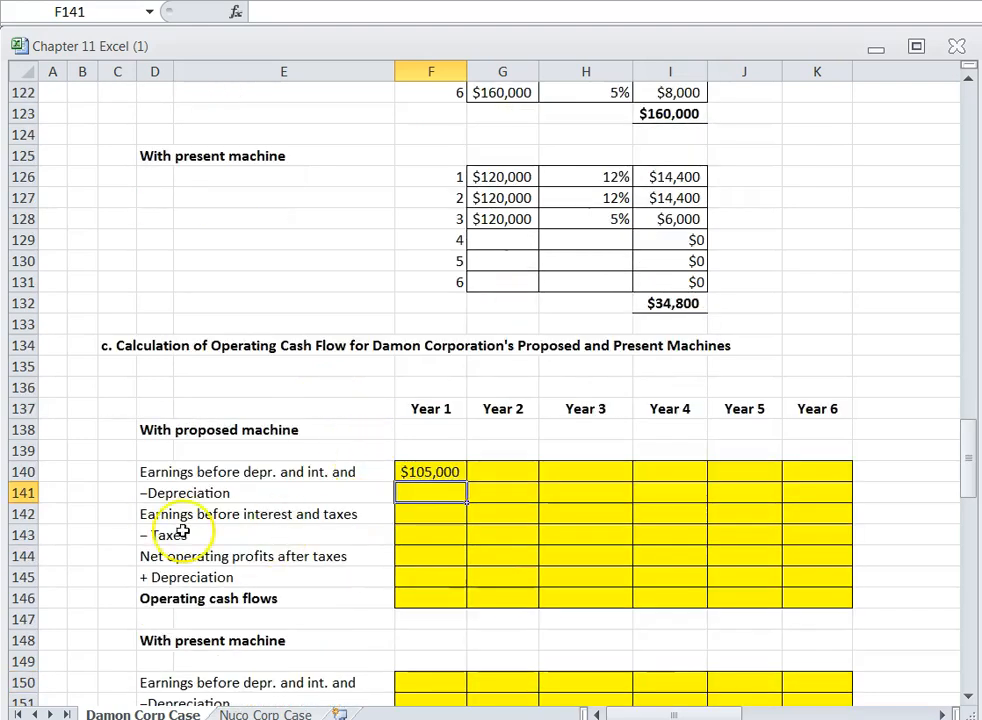
Link the proposed machine's Year 2 earnings before depreciation, interest and taxes in G140 to the question data with +F52.
{"action": "left_click", "coordinate": [438, 471]}
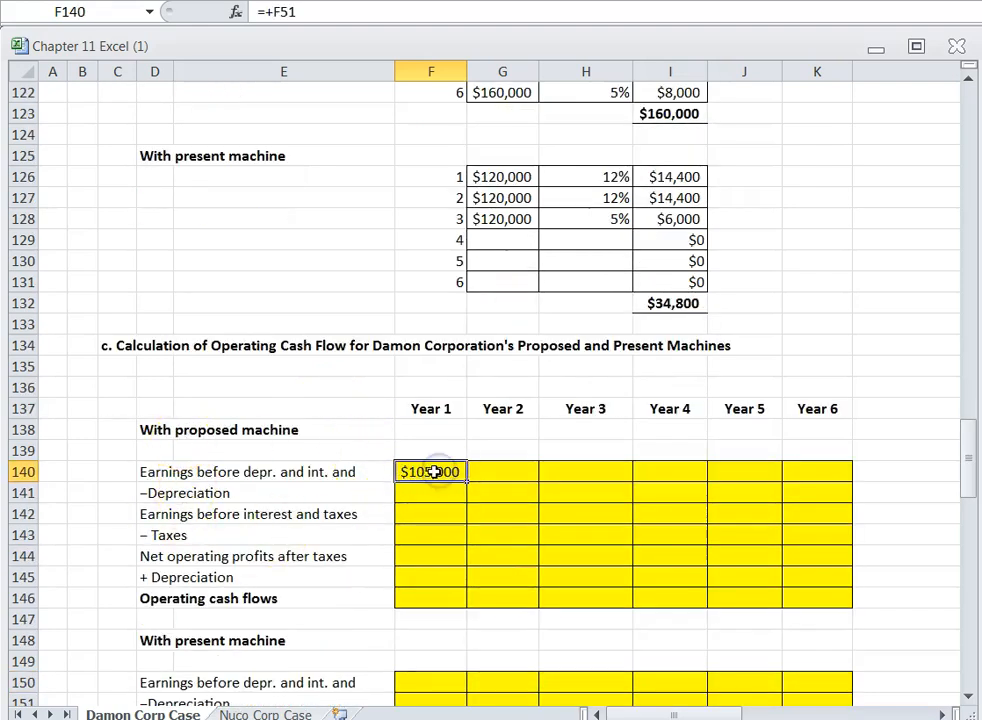
{"action": "left_click", "coordinate": [488, 477]}
{"action": "type", "text": "+"}
{"action": "scroll", "coordinate": [438, 470], "scroll_direction": "up", "scroll_amount": 20}
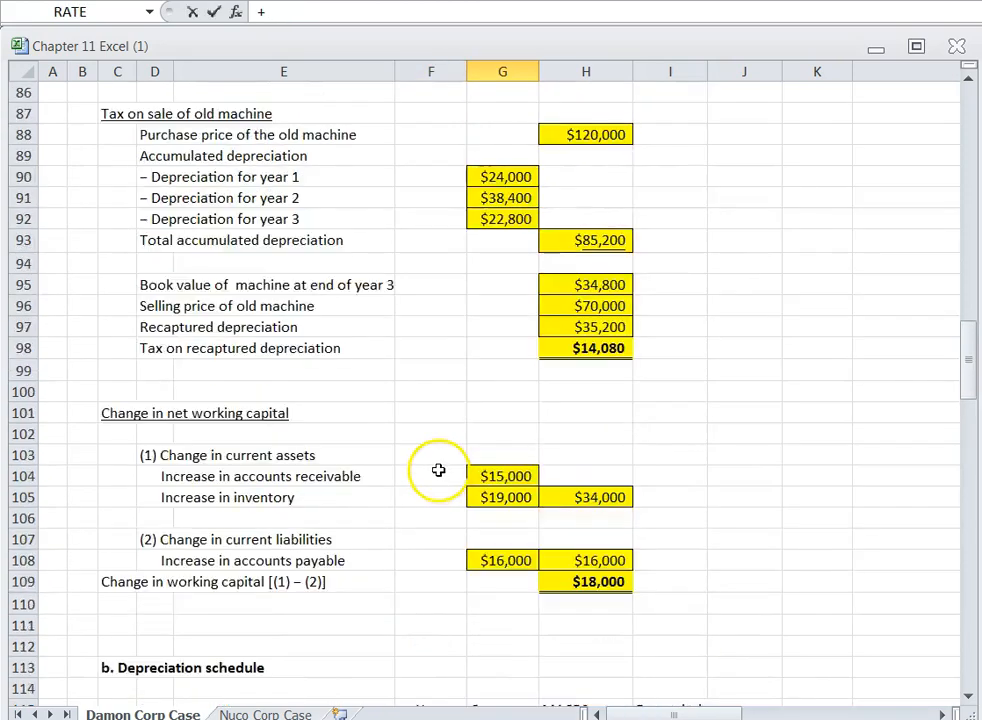
{"action": "scroll", "coordinate": [438, 480], "scroll_direction": "up", "scroll_amount": 3}
{"action": "left_click", "coordinate": [406, 325]}
{"action": "key", "text": "Return"}
{"action": "scroll", "coordinate": [432, 547], "scroll_direction": "down", "scroll_amount": 1}
Fill the Year 1 and Year 2 earnings links in F140:G140 across to Year 6 in K140 and inspect the copied formulas.
{"action": "left_click_drag", "start_coordinate": [432, 532], "coordinate": [700, 533]}
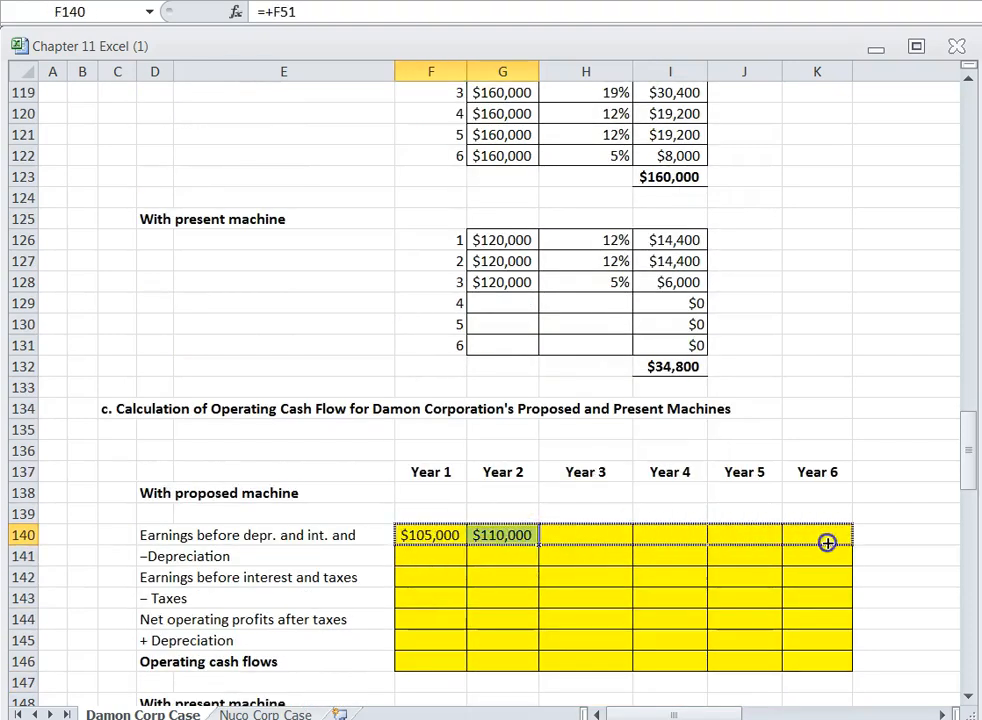
{"action": "left_click_drag", "start_coordinate": [826, 542], "coordinate": [826, 541]}
{"action": "left_click", "coordinate": [572, 535]}
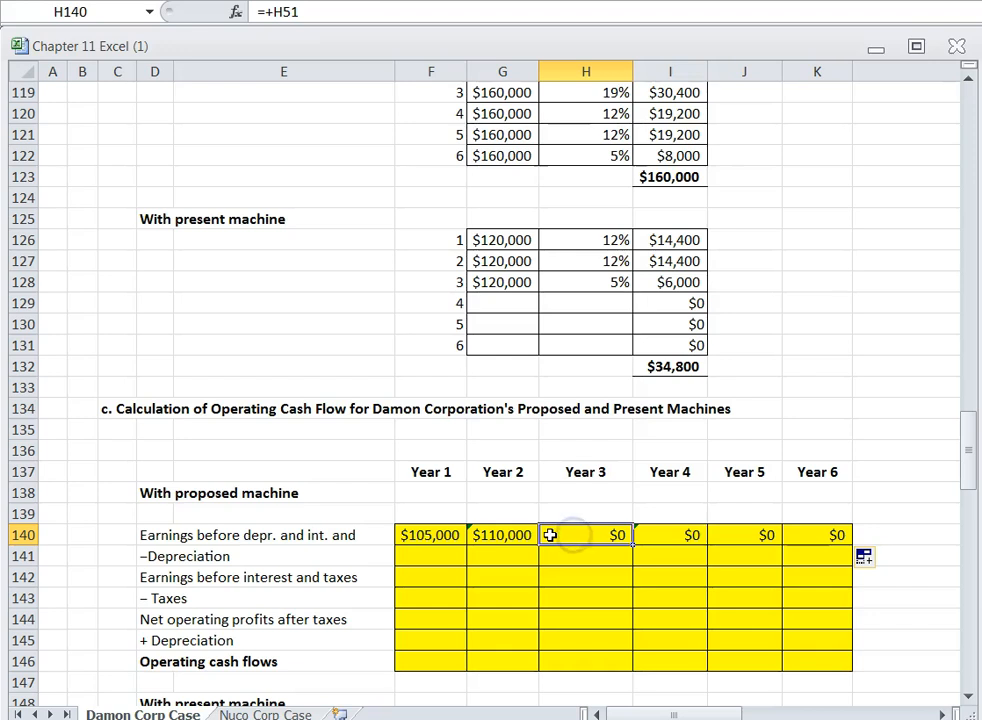
{"action": "left_click", "coordinate": [507, 538]}
{"action": "left_click", "coordinate": [405, 550]}
Replace the proposed machine's Year 3 earnings formula in H140 with a link to the question data, +F53.
{"action": "left_click", "coordinate": [564, 536]}
{"action": "type", "text": "+"}
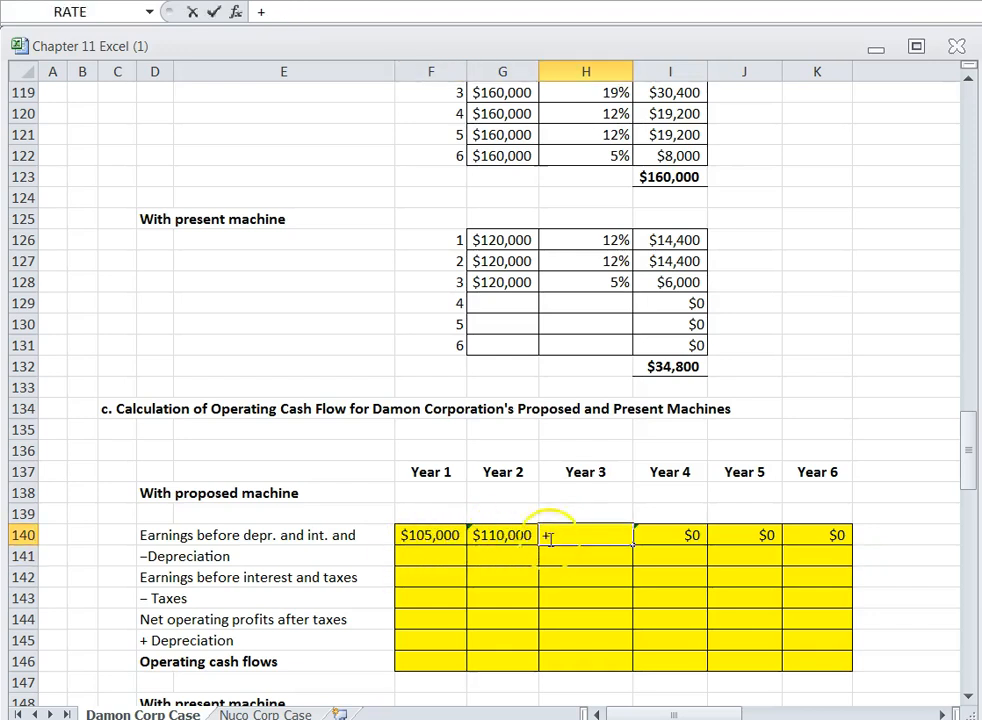
{"action": "scroll", "coordinate": [464, 531], "scroll_direction": "up", "scroll_amount": 20}
{"action": "left_click", "coordinate": [423, 158]}
{"action": "key", "text": "Return"}
Replace the proposed machine's Year 4 earnings formula in I140 with a link to the question data, +F54.
{"action": "left_click", "coordinate": [680, 662]}
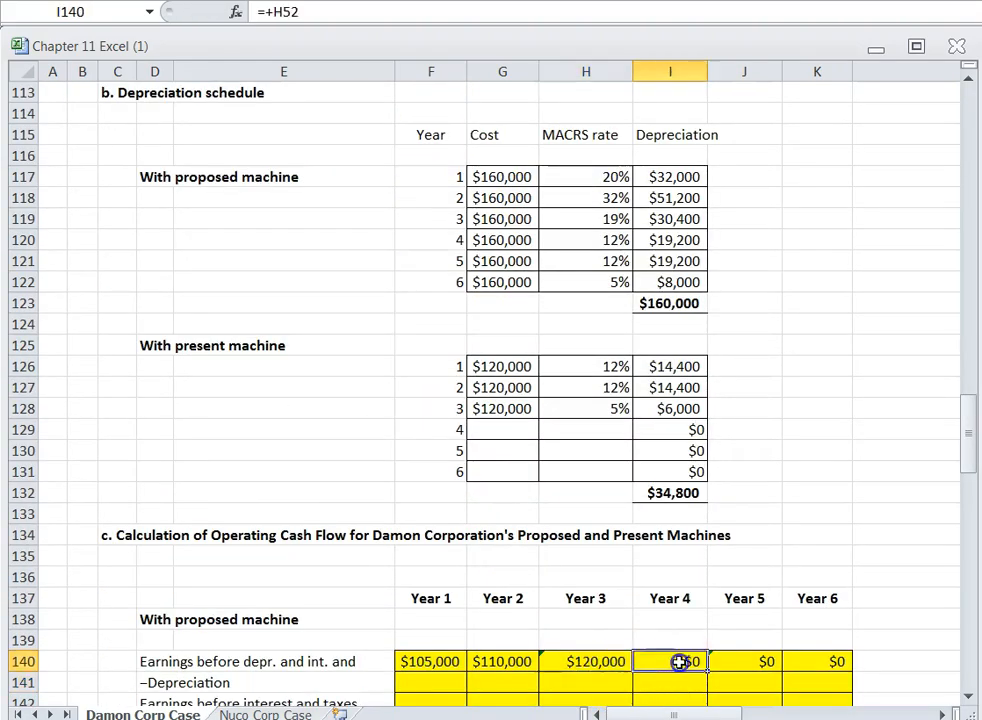
{"action": "type", "text": "+"}
{"action": "scroll", "coordinate": [490, 580], "scroll_direction": "up", "scroll_amount": 20}
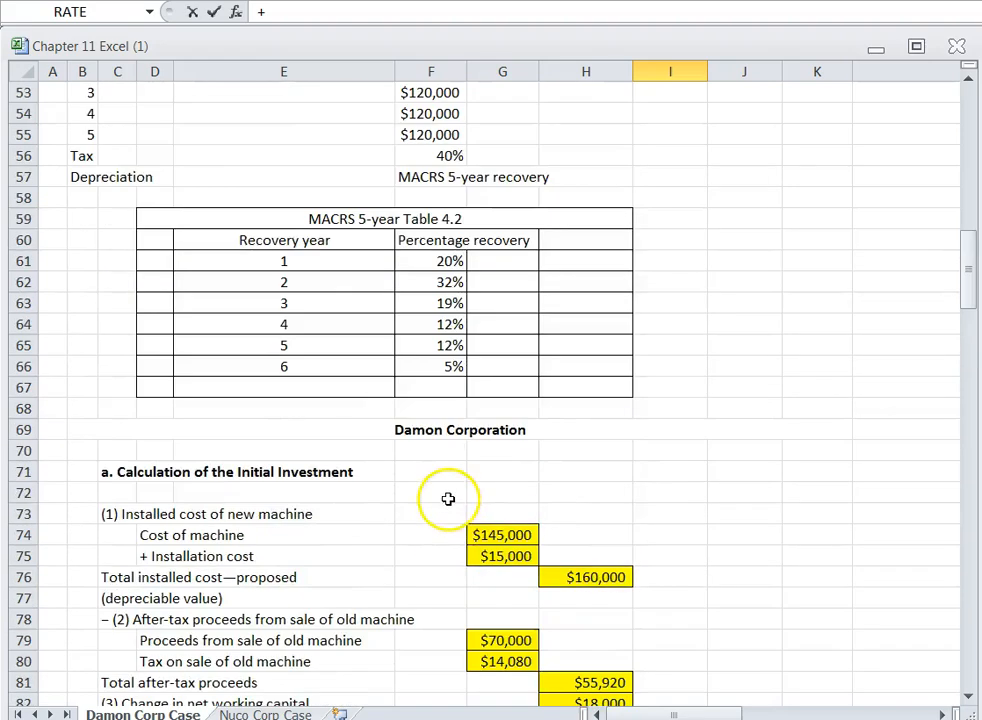
{"action": "scroll", "coordinate": [448, 499], "scroll_direction": "up", "scroll_amount": 3}
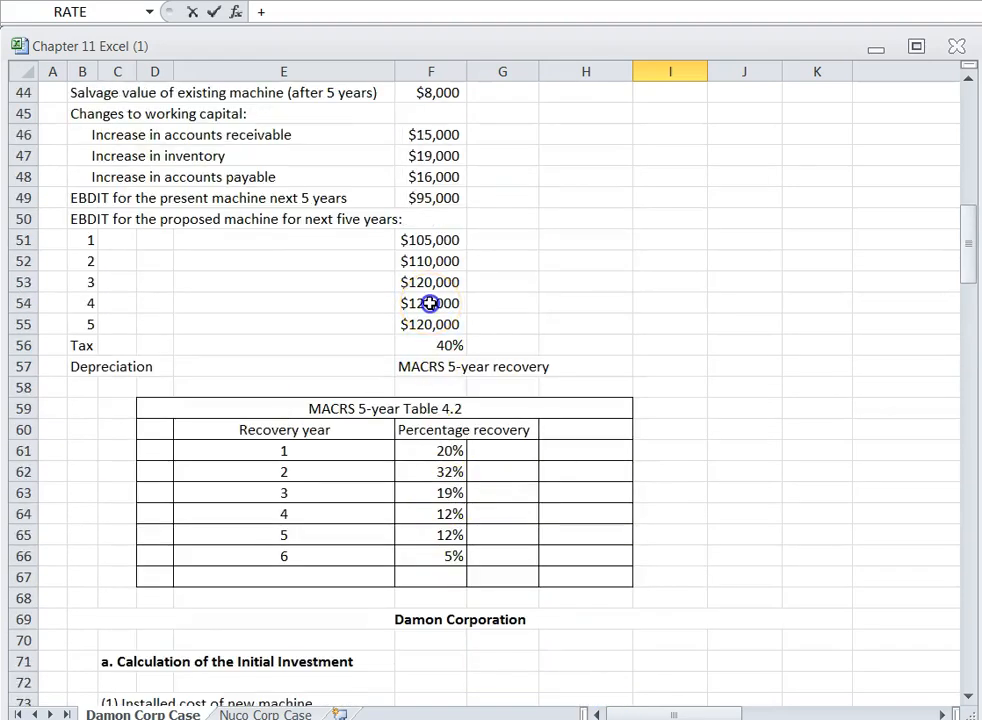
{"action": "left_click", "coordinate": [430, 303]}
{"action": "key", "text": "Return"}
{"action": "left_click", "coordinate": [667, 659]}
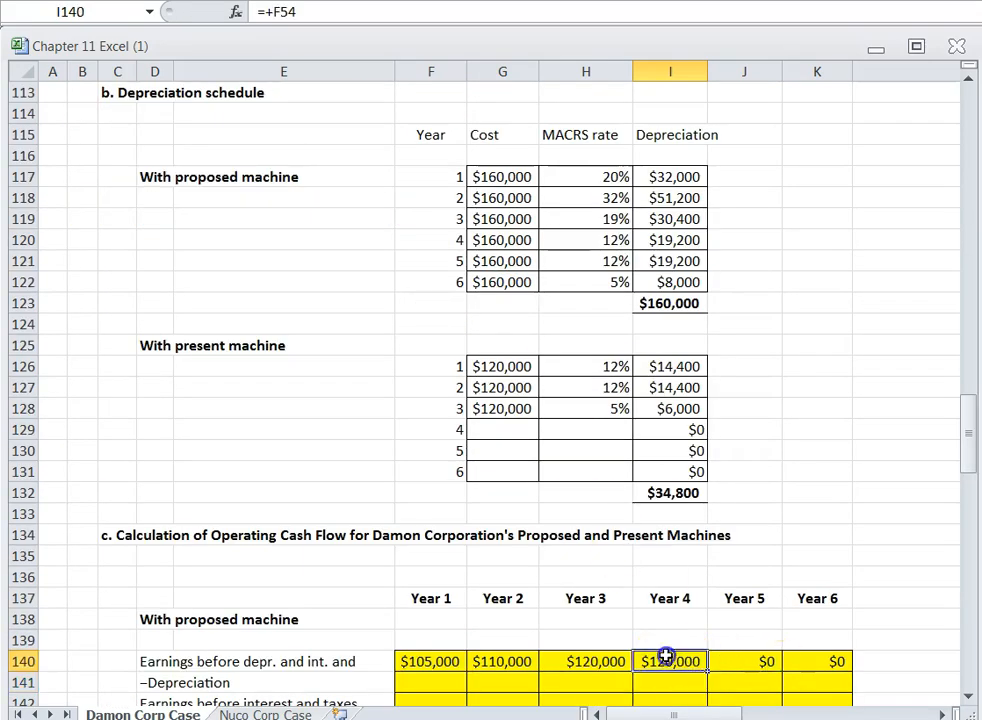
{"action": "type", "text": "+"}
{"action": "scroll", "coordinate": [580, 640], "scroll_direction": "up", "scroll_amount": 20}
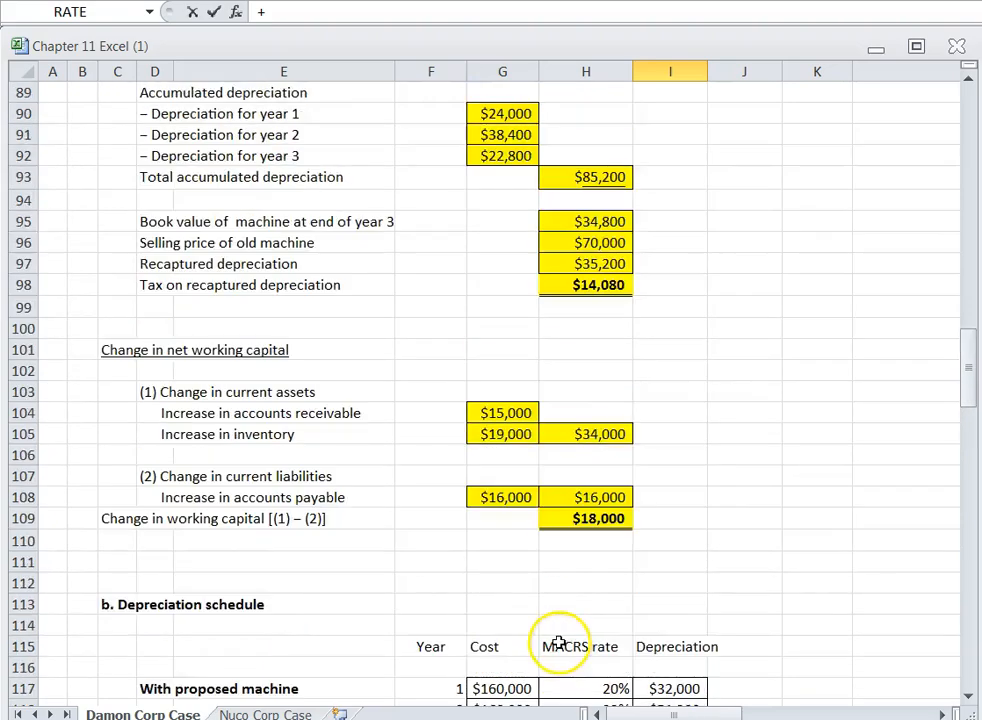
{"action": "scroll", "coordinate": [510, 436], "scroll_direction": "up", "scroll_amount": 2}
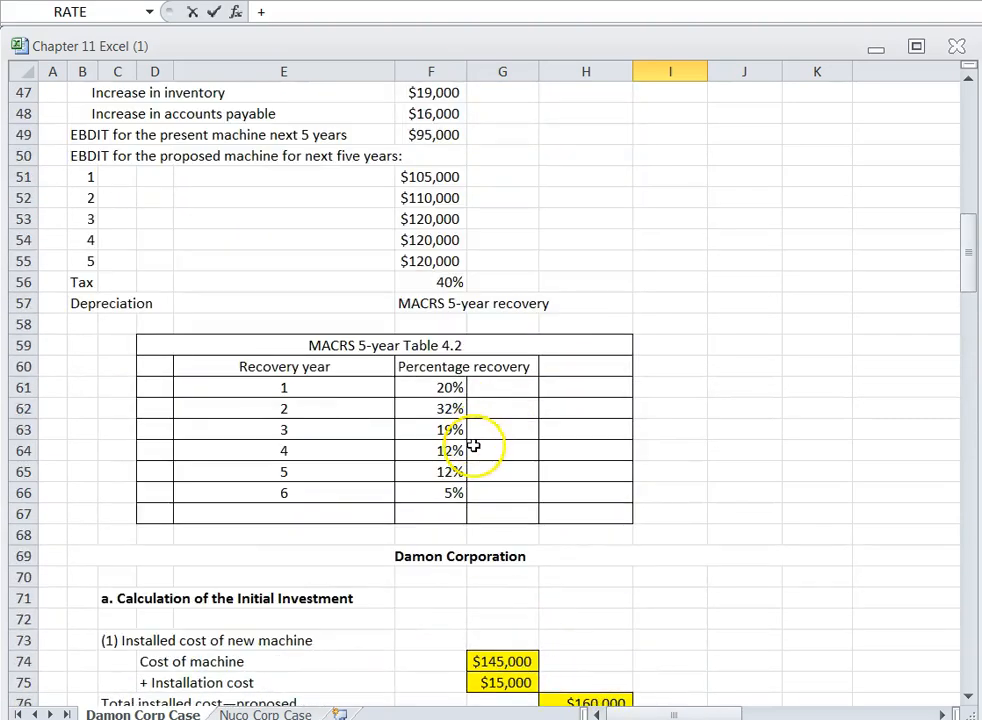
{"action": "left_click", "coordinate": [413, 240]}
{"action": "key", "text": "Return"}
Link the proposed machine's Year 5 earnings in J140 to +F55 and look over the completed earnings row.
{"action": "left_click", "coordinate": [748, 660]}
{"action": "type", "text": "+"}
{"action": "scroll", "coordinate": [622, 563], "scroll_direction": "up", "scroll_amount": 20}
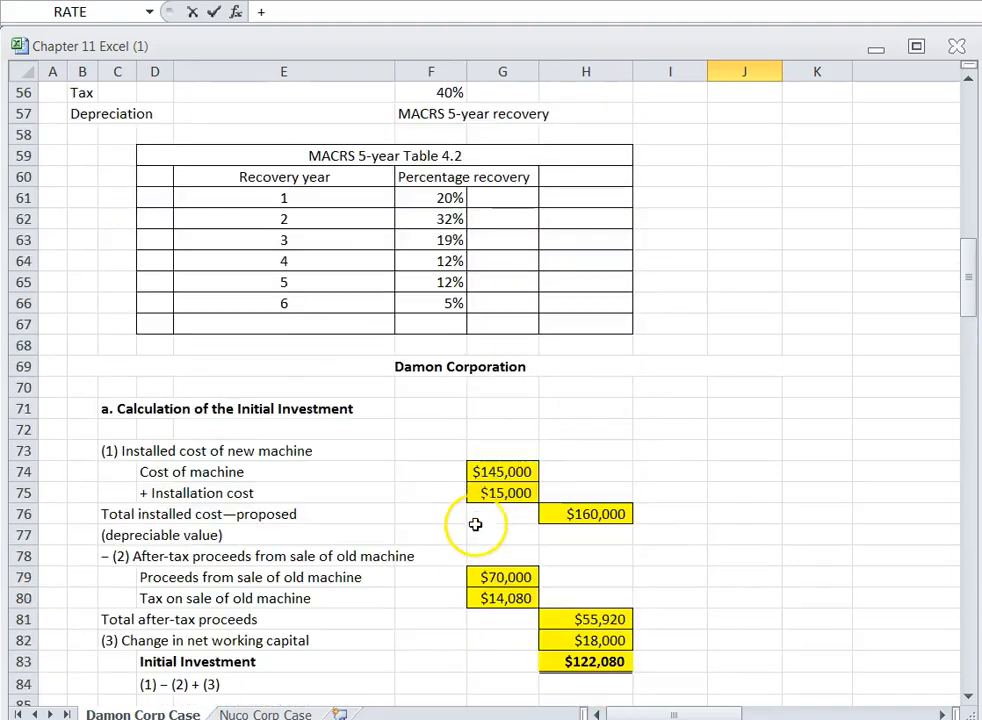
{"action": "scroll", "coordinate": [476, 505], "scroll_direction": "up", "scroll_amount": 3}
{"action": "left_click", "coordinate": [416, 454]}
{"action": "key", "text": "Return"}
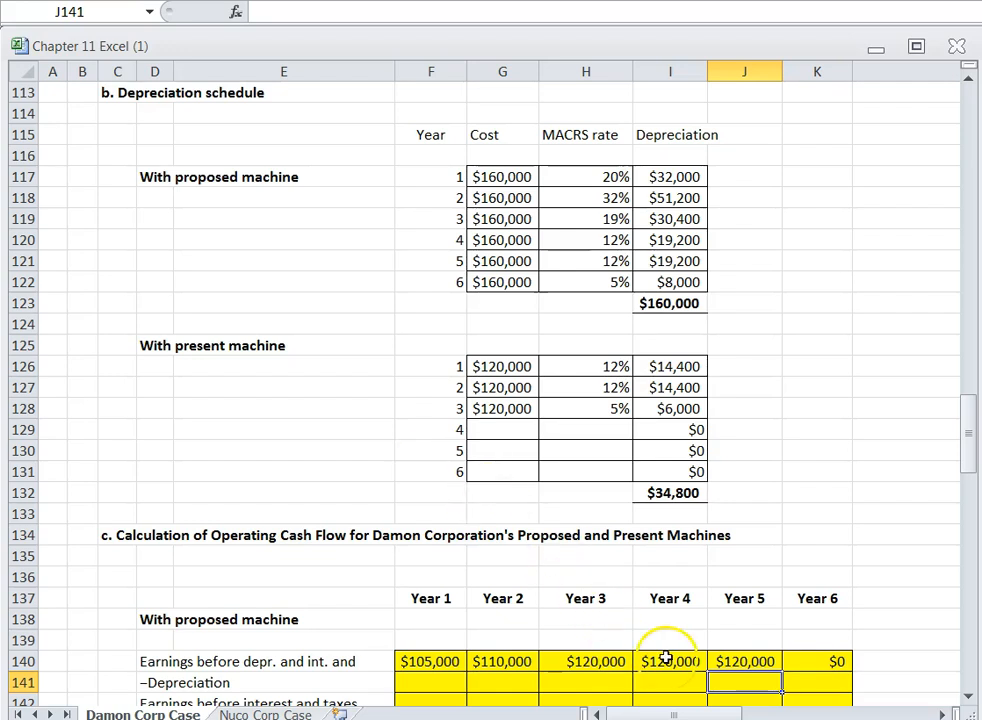
{"action": "scroll", "coordinate": [668, 657], "scroll_direction": "down", "scroll_amount": 2}
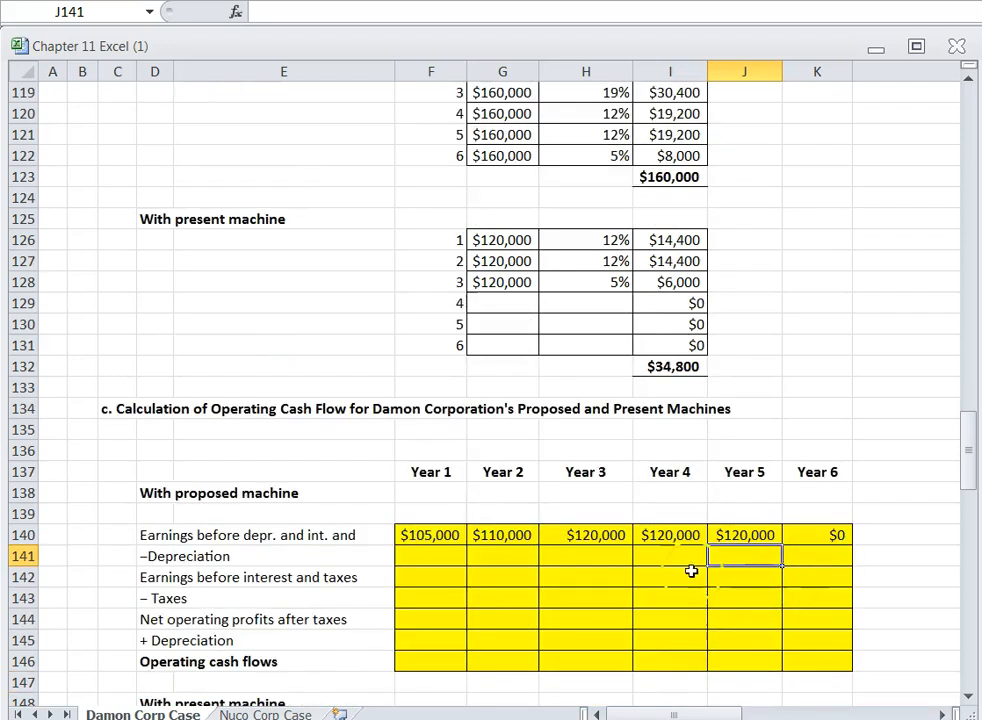
{"action": "left_click", "coordinate": [430, 533]}
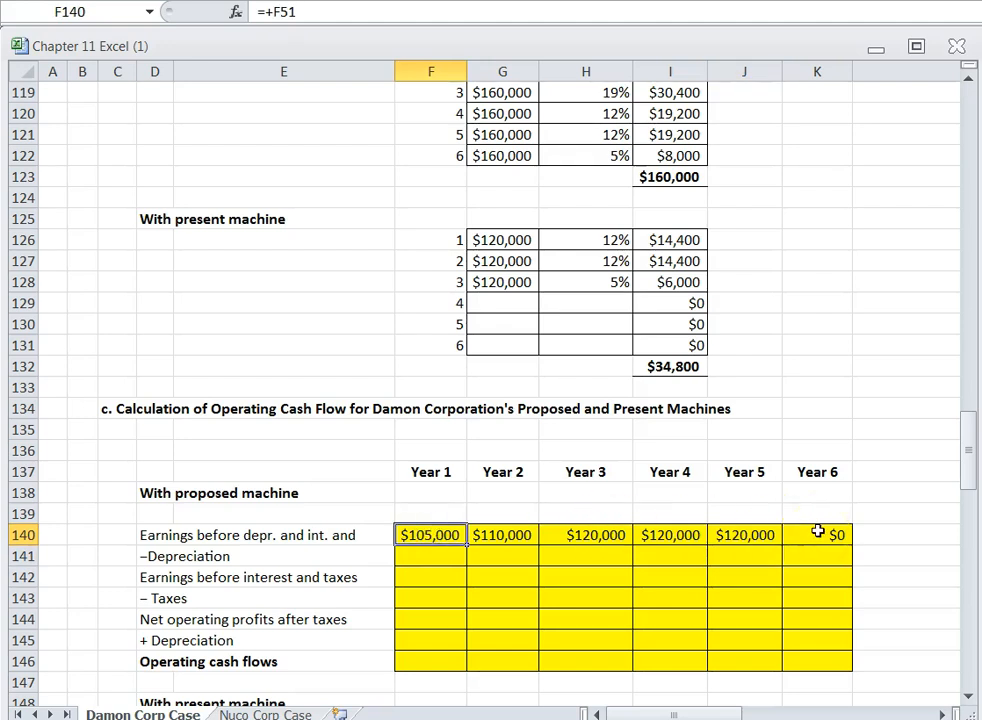
{"action": "left_click", "coordinate": [733, 535]}
Link the proposed machine's Year 1 depreciation in F141 to the depreciation schedule with +I117.
{"action": "left_click", "coordinate": [421, 553]}
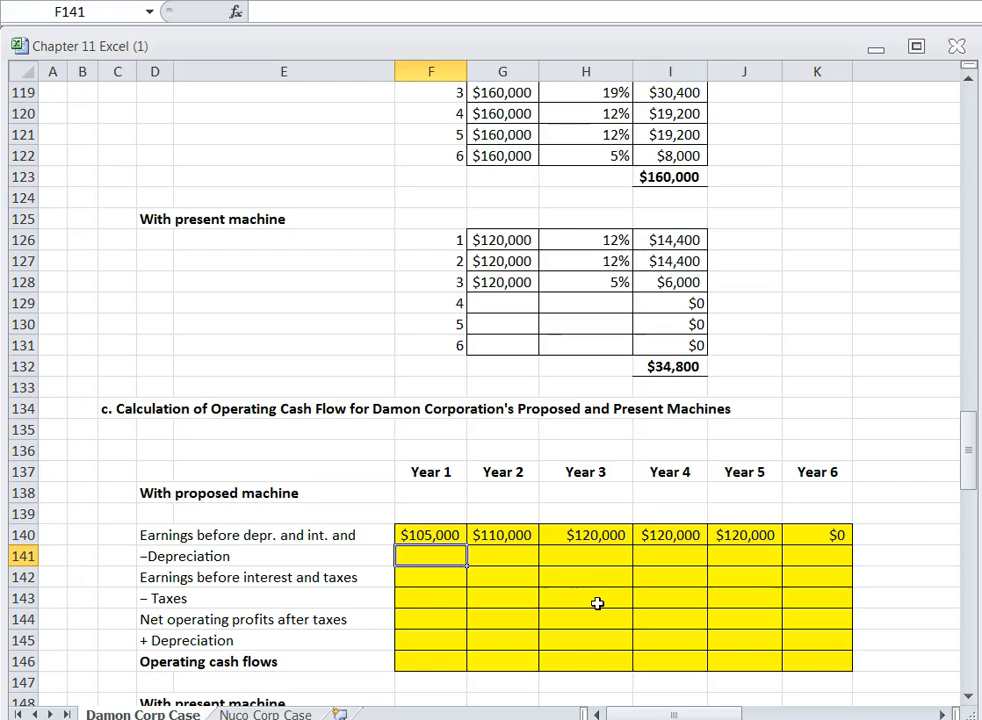
{"action": "scroll", "coordinate": [597, 603], "scroll_direction": "up", "scroll_amount": 1}
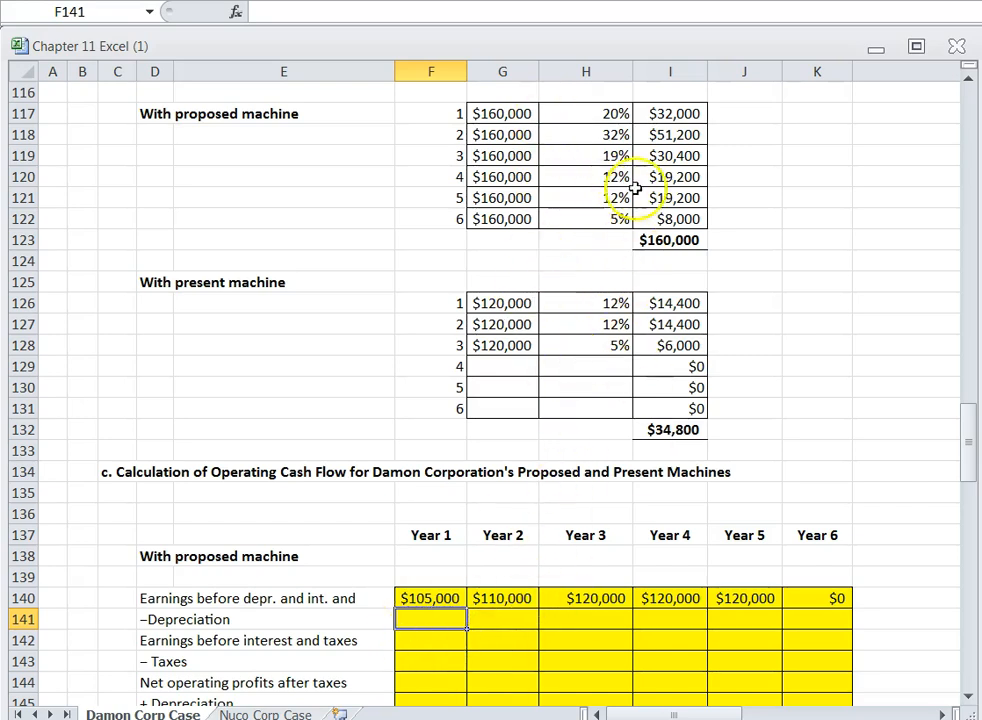
{"action": "left_click", "coordinate": [670, 113]}
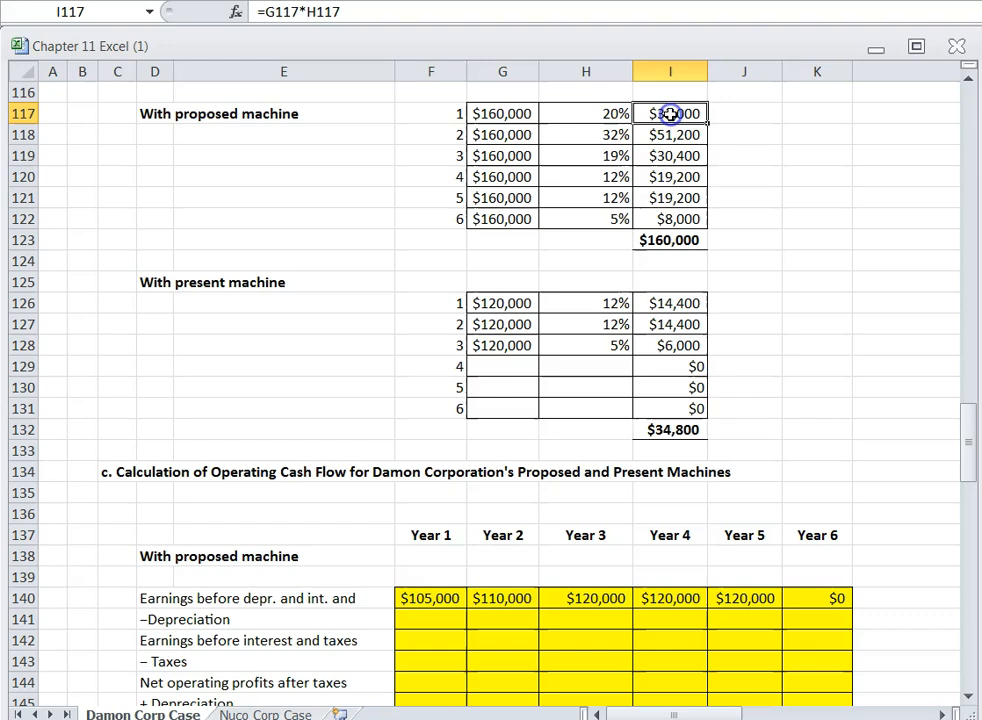
{"action": "left_click", "coordinate": [415, 619]}
{"action": "type", "text": "+"}
{"action": "left_click", "coordinate": [672, 113]}
{"action": "key", "text": "Return"}
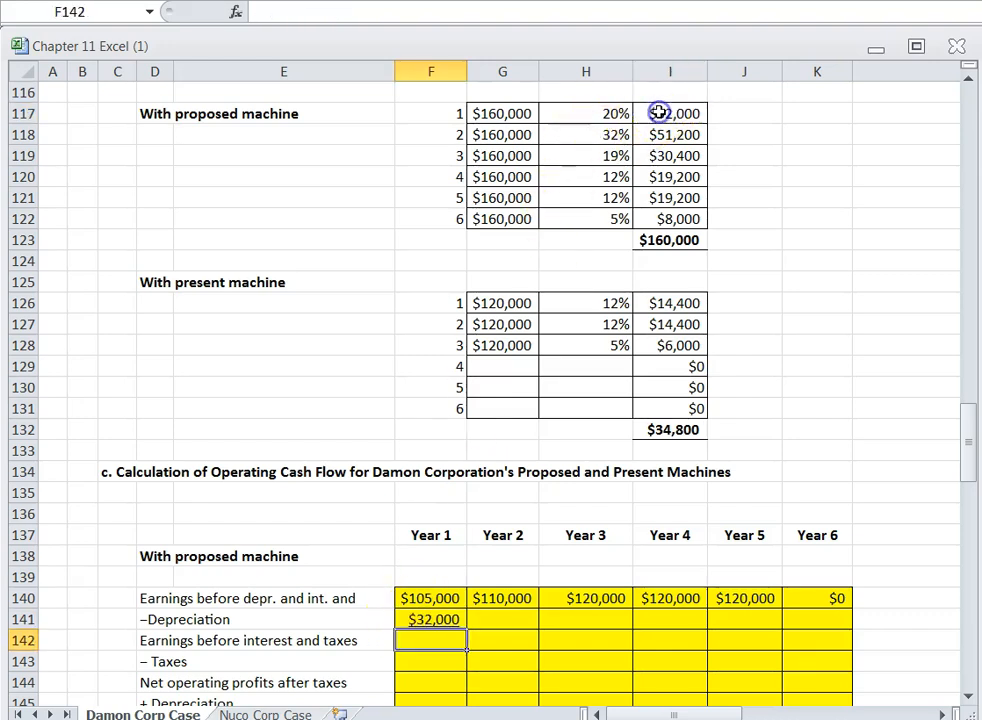
Link the proposed machine's Year 2 depreciation in G141 to the depreciation schedule with +I118.
{"action": "left_click", "coordinate": [490, 636]}
{"action": "left_click", "coordinate": [490, 619]}
{"action": "type", "text": "+"}
{"action": "left_click", "coordinate": [659, 134]}
{"action": "key", "text": "Return"}
Link the proposed machine's Year 3 and Year 4 depreciation in H141 and I141 to the schedule with +I119 and +I120.
{"action": "left_click", "coordinate": [585, 617]}
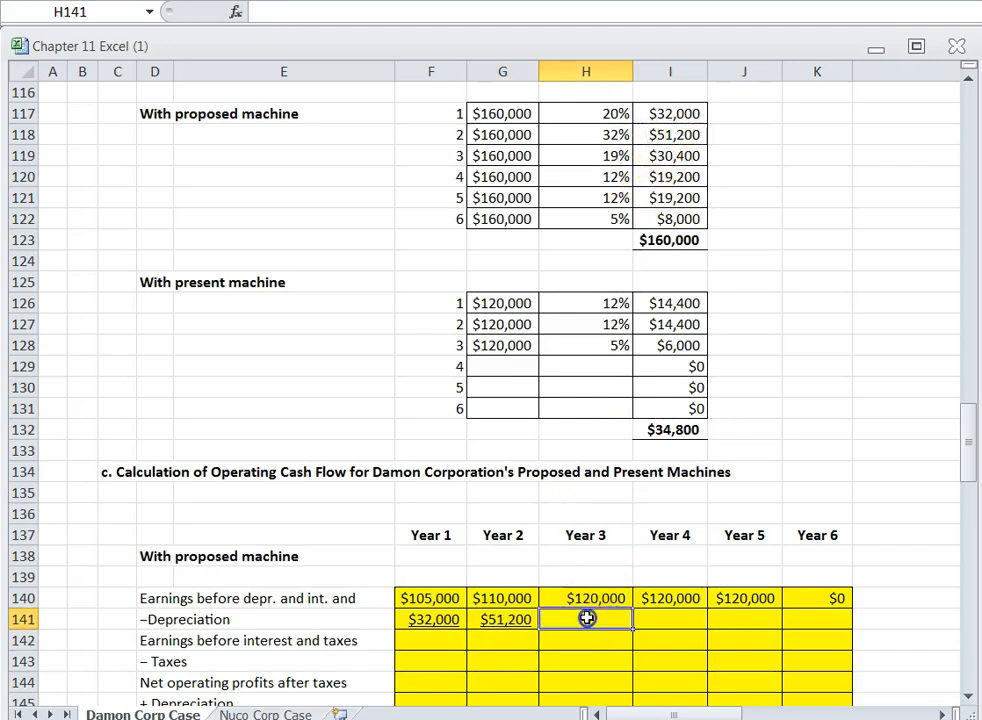
{"action": "type", "text": "+"}
{"action": "left_click", "coordinate": [679, 156]}
{"action": "key", "text": "Return"}
{"action": "left_click", "coordinate": [665, 627]}
{"action": "type", "text": "+"}
{"action": "left_click", "coordinate": [664, 177]}
{"action": "key", "text": "Return"}
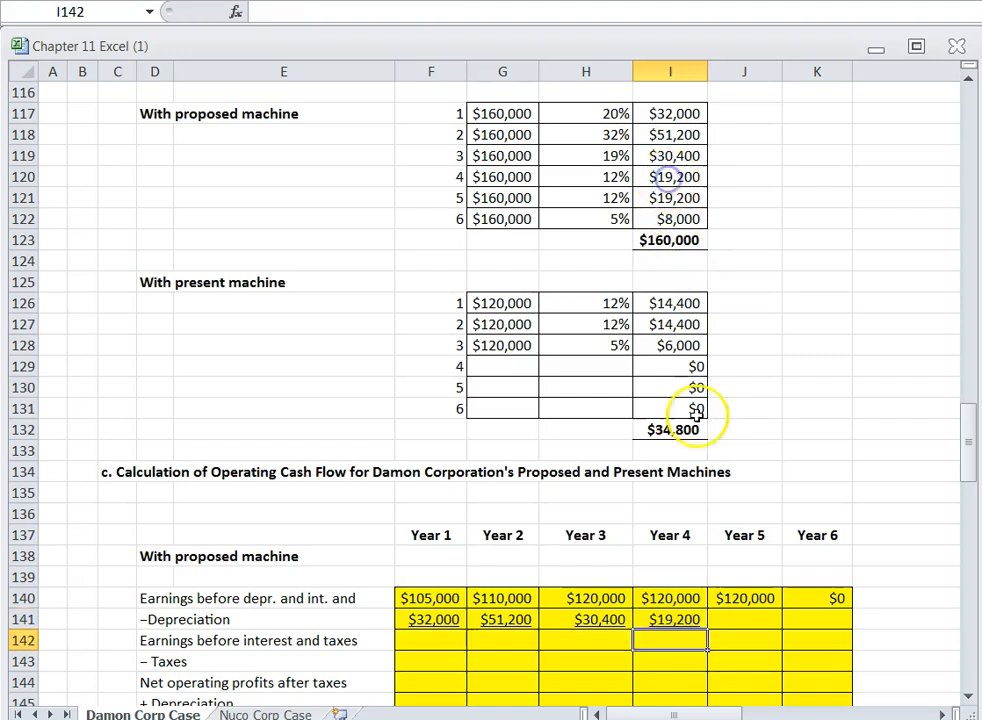
Link the proposed machine's Year 5 and Year 6 depreciation in J141 and K141 to the schedule with +I121 and +I122.
{"action": "left_click", "coordinate": [735, 619]}
{"action": "type", "text": "+"}
{"action": "left_click", "coordinate": [673, 198]}
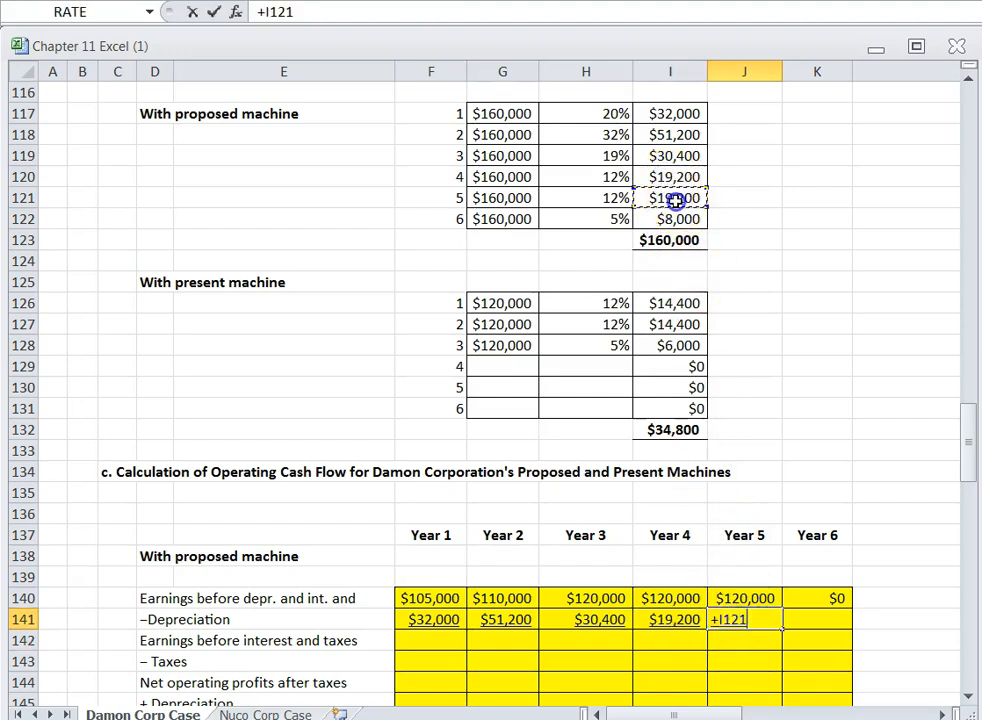
{"action": "key", "text": "Return"}
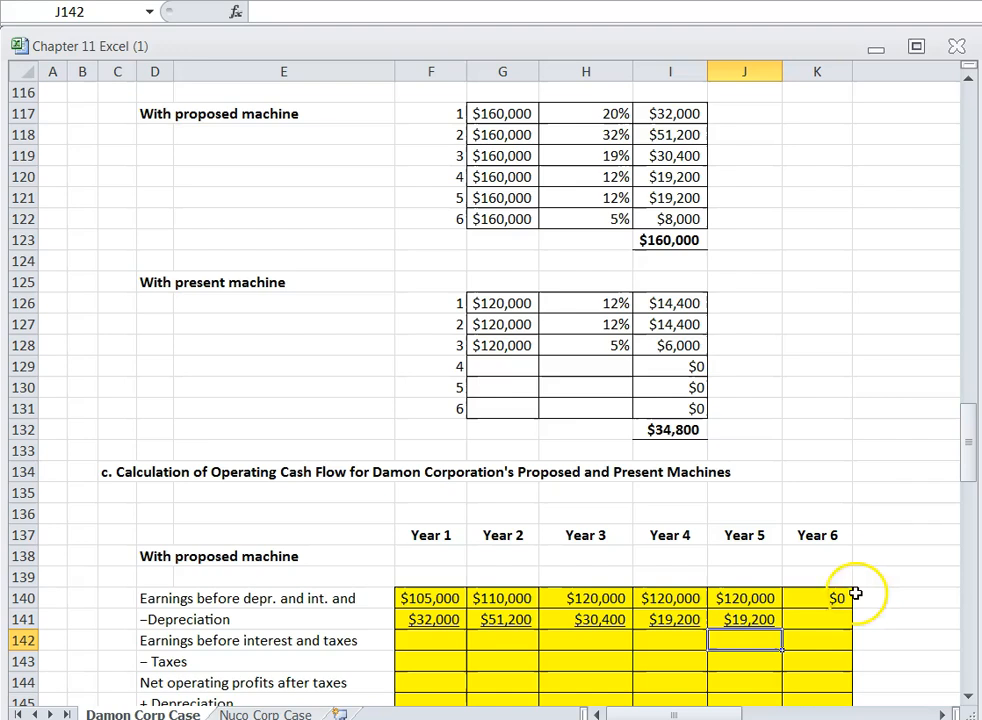
{"action": "left_click", "coordinate": [805, 621]}
{"action": "type", "text": "+"}
{"action": "left_click", "coordinate": [678, 219]}
{"action": "key", "text": "Return"}
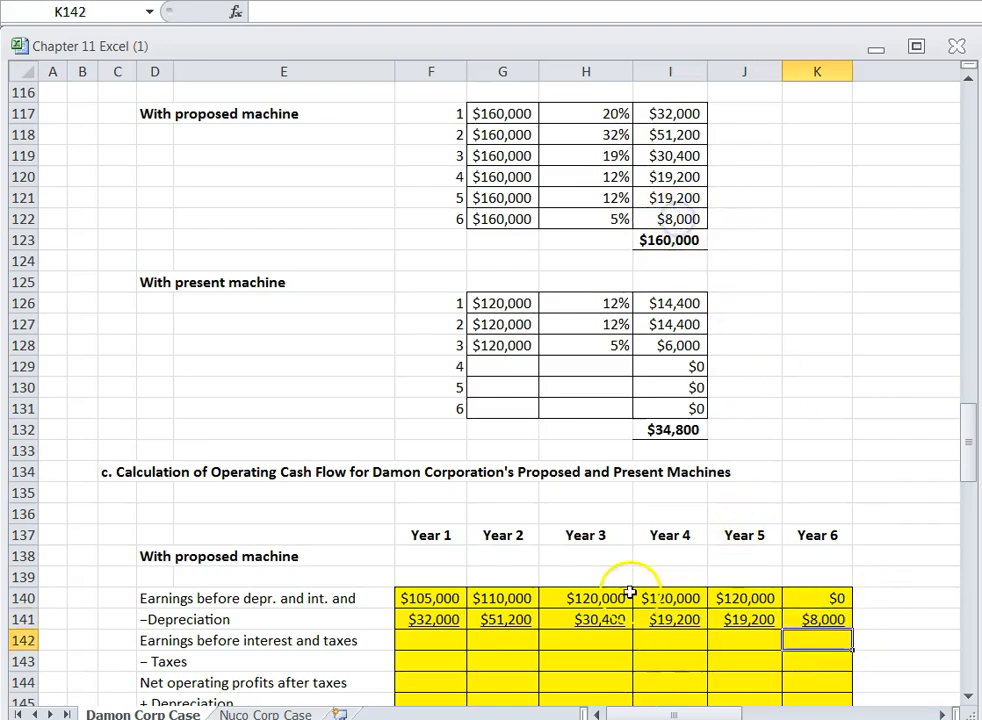
Calculate the proposed machine's Year 1 earnings before interest and taxes in F142 with +F140-F141.
{"action": "scroll", "coordinate": [597, 619], "scroll_direction": "down", "scroll_amount": 1}
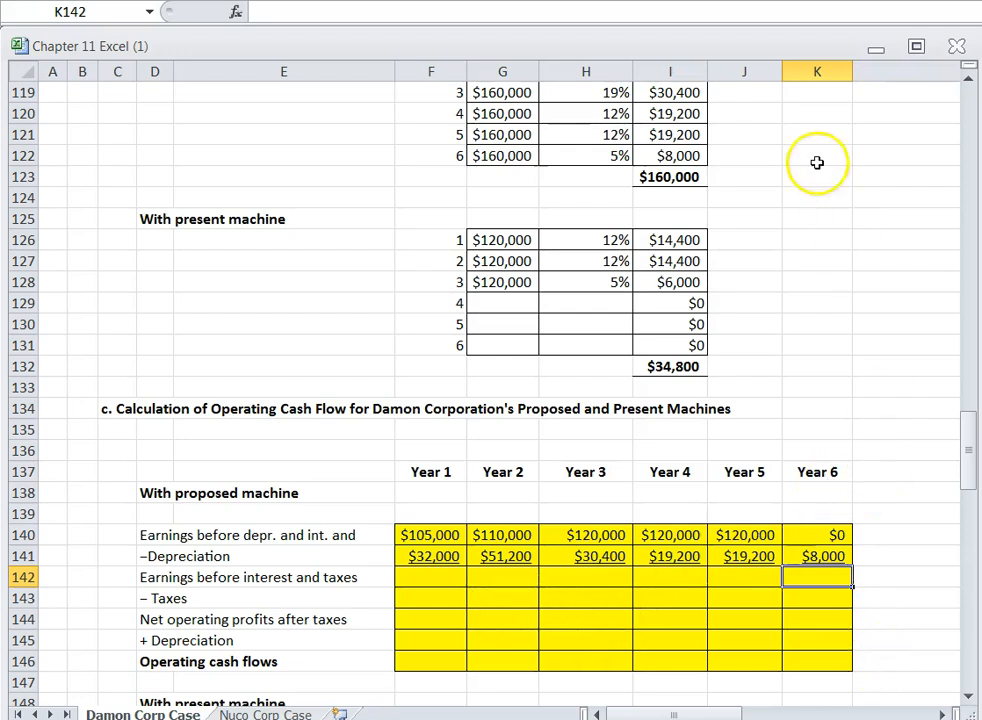
{"action": "scroll", "coordinate": [664, 283], "scroll_direction": "up", "scroll_amount": 1}
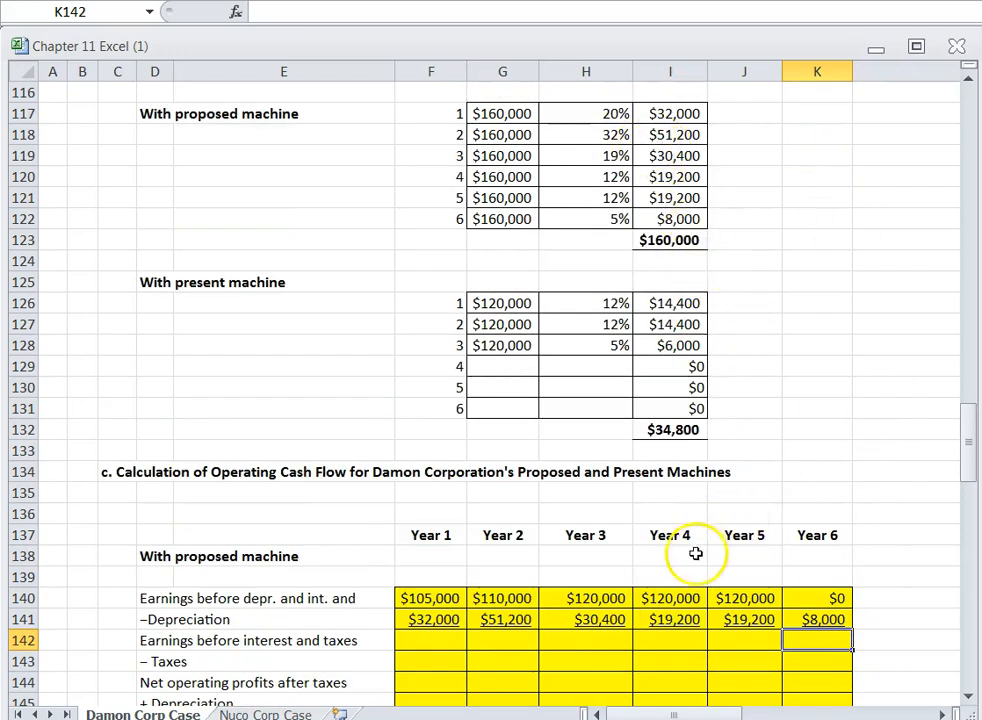
{"action": "scroll", "coordinate": [650, 560], "scroll_direction": "down", "scroll_amount": 1}
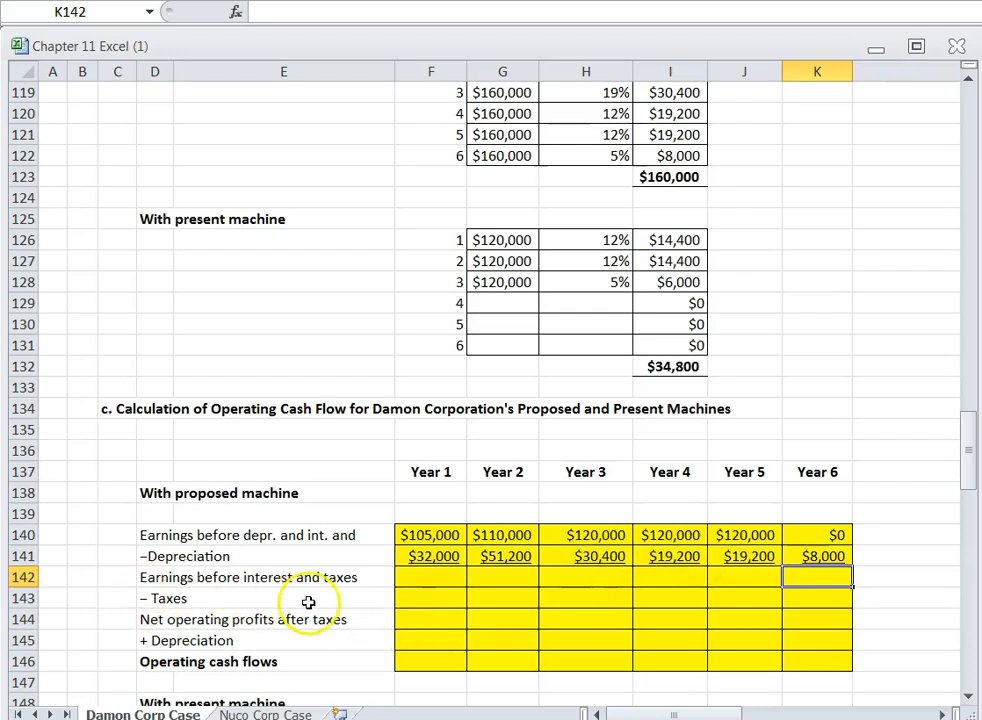
{"action": "left_click", "coordinate": [416, 579]}
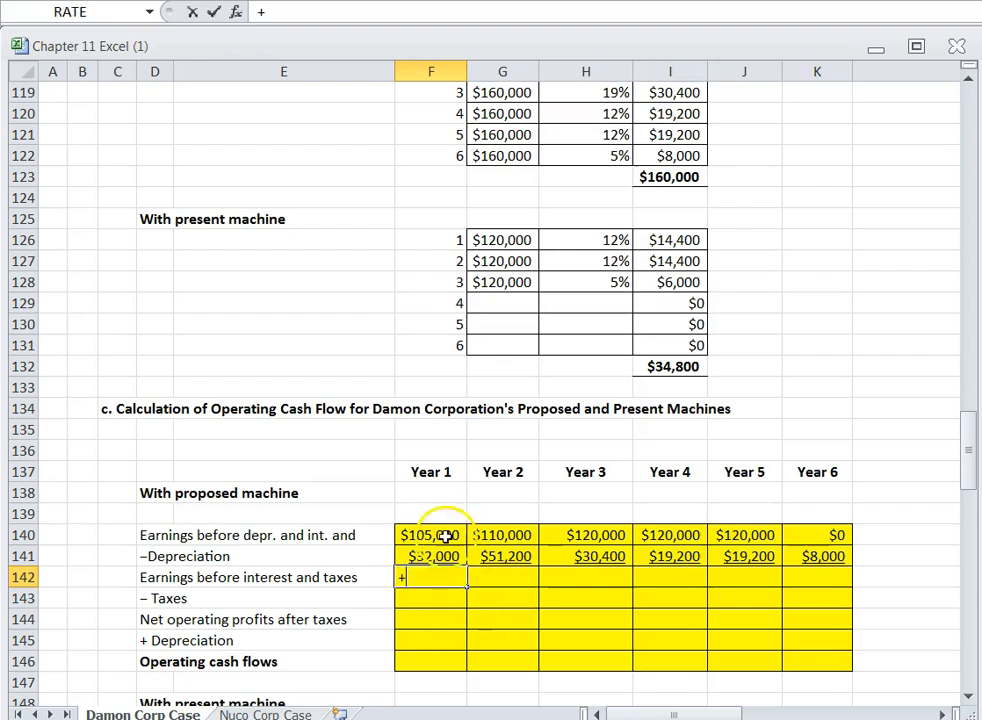
{"action": "type", "text": "-F141"}
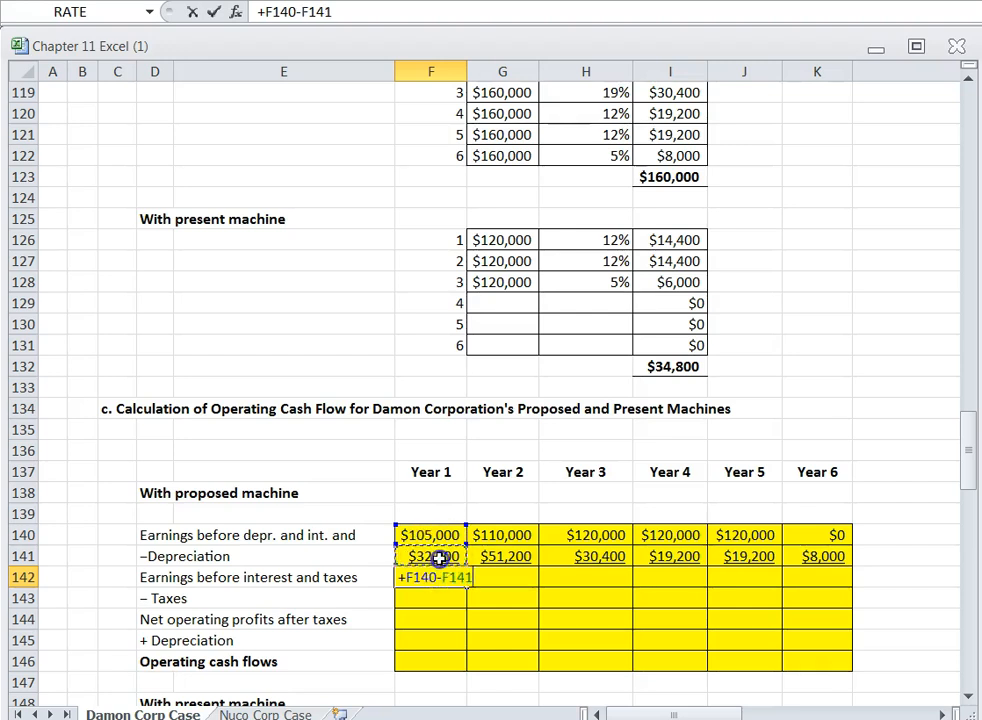
{"action": "key", "text": "Return"}
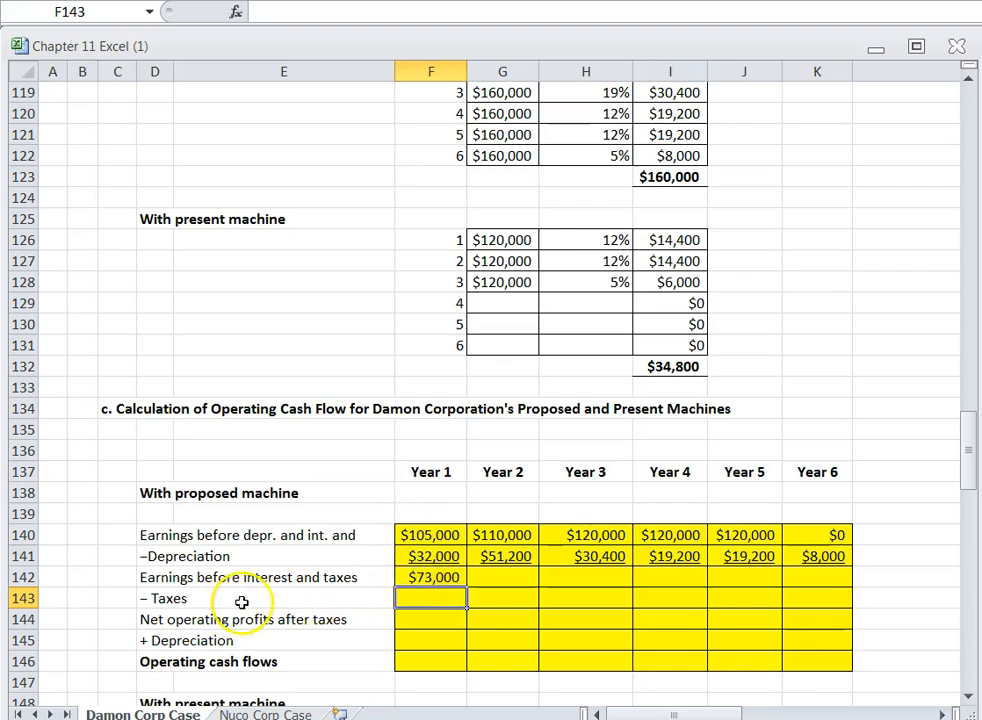
Calculate the proposed machine's Year 1 taxes in F143 from the question data's tax rate with +F142*F56.
{"action": "type", "text": "+"}
{"action": "left_click", "coordinate": [420, 577]}
{"action": "scroll", "coordinate": [368, 359], "scroll_direction": "up", "scroll_amount": 20}
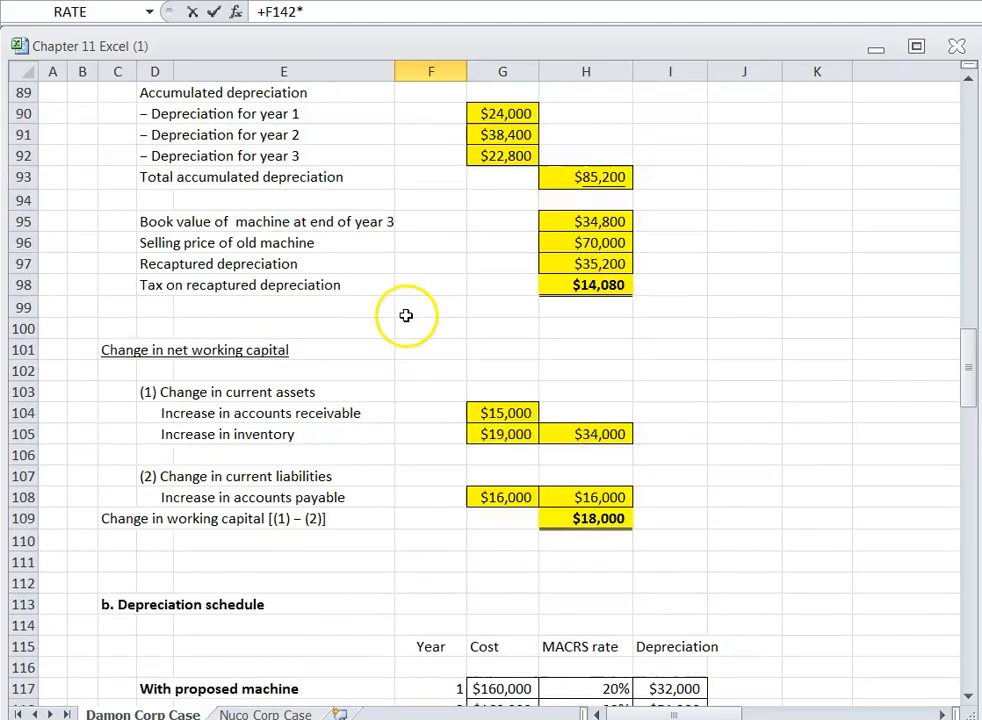
{"action": "scroll", "coordinate": [430, 317], "scroll_direction": "up", "scroll_amount": 4}
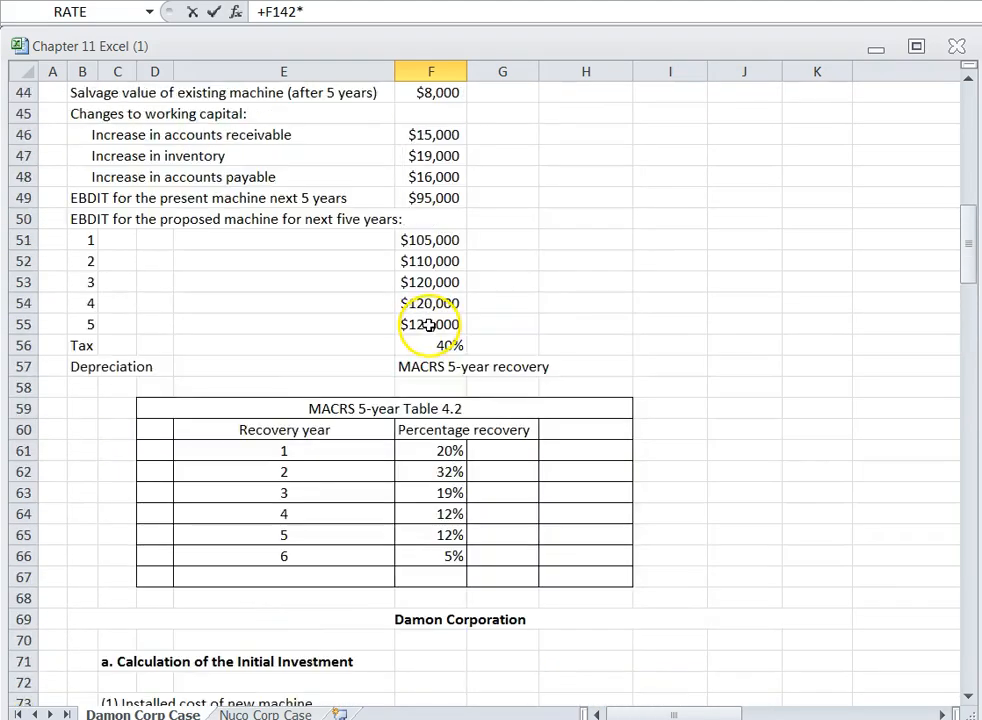
{"action": "left_click", "coordinate": [427, 347]}
{"action": "key", "text": "Return"}
{"action": "scroll", "coordinate": [425, 349], "scroll_direction": "down", "scroll_amount": 3}
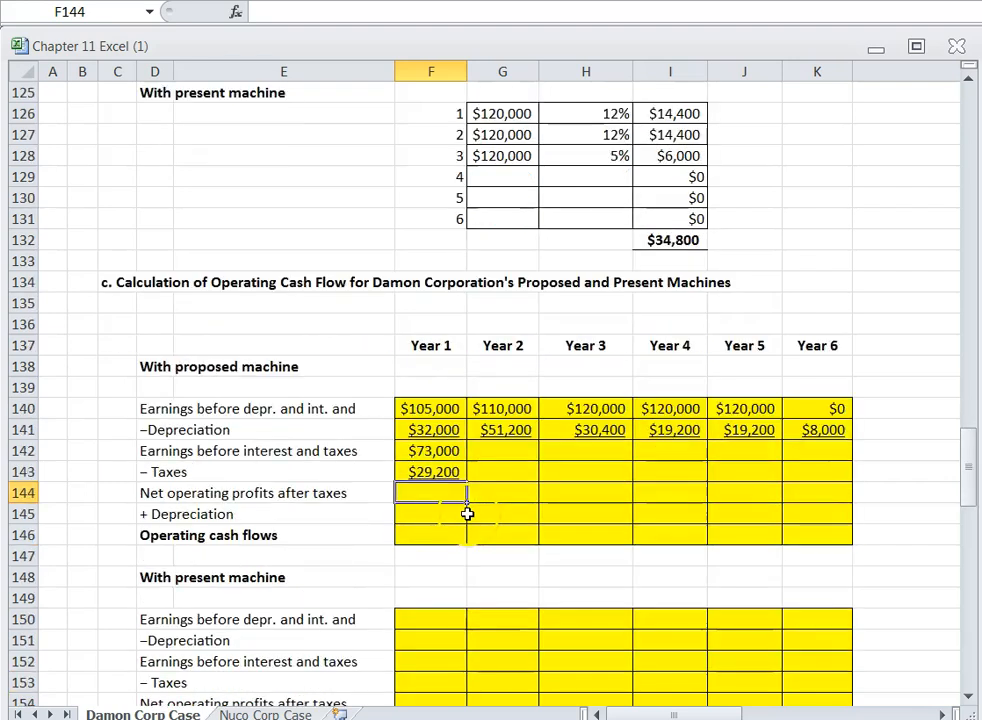
Make the tax-rate reference absolute in the proposed machine's Year 1 tax formula in F143, giving =+F142*$F$56.
{"action": "left_click", "coordinate": [408, 472]}
{"action": "left_click", "coordinate": [313, 13]}
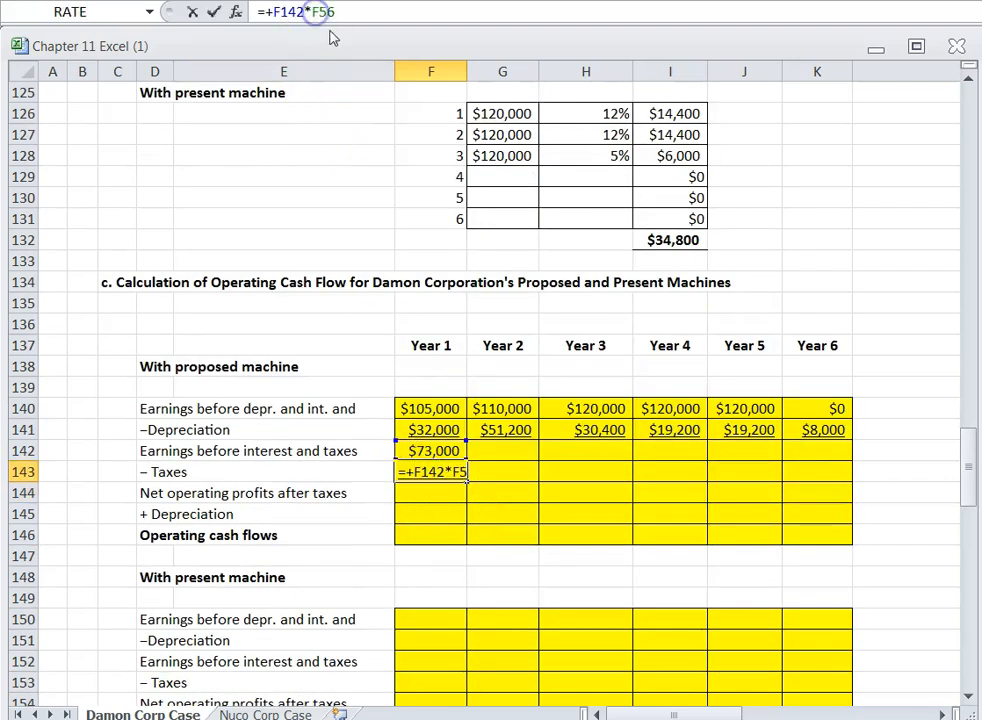
{"action": "key", "text": "F4"}
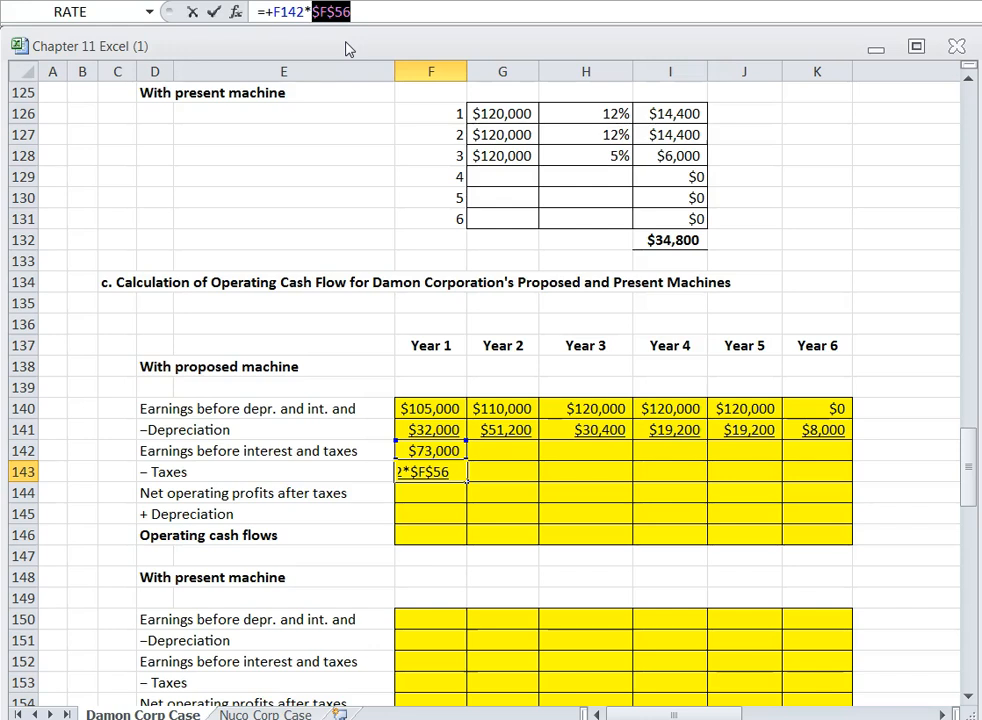
{"action": "key", "text": "Return"}
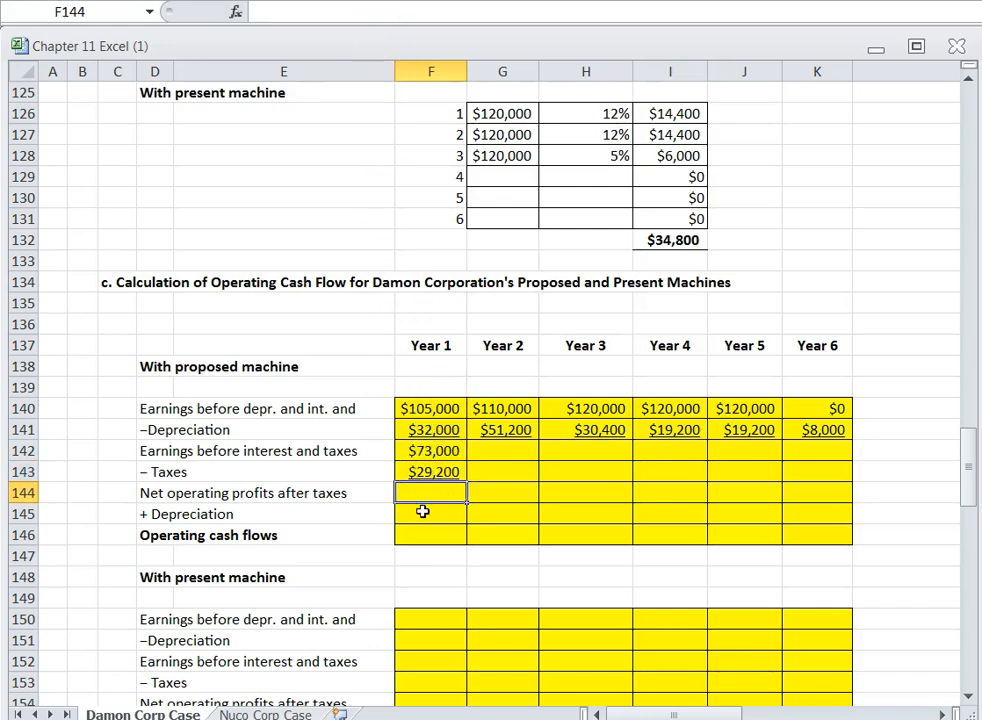
Calculate the proposed machine's Year 1 net operating profits after taxes in F144 with +F142-F143.
{"action": "type", "text": "+"}
{"action": "left_click", "coordinate": [426, 462]}
{"action": "type", "text": "-"}
{"action": "left_click", "coordinate": [433, 472]}
{"action": "key", "text": "Return"}
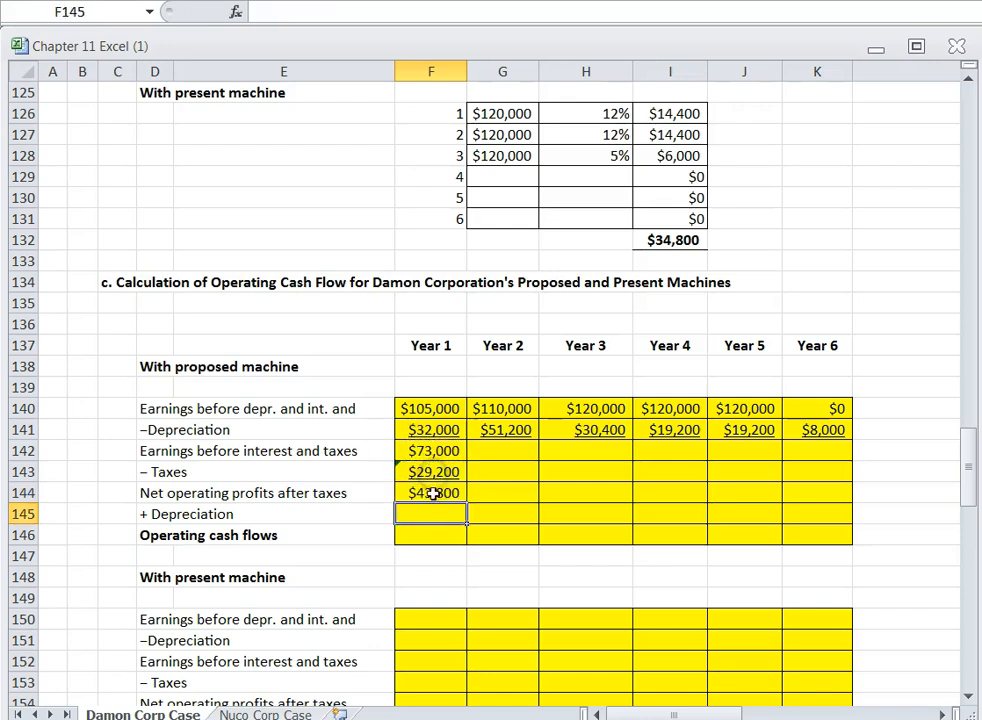
Add back the proposed machine's Year 1 depreciation in F145 by linking it with +F141.
{"action": "type", "text": "+"}
{"action": "left_click", "coordinate": [410, 430]}
{"action": "key", "text": "Return"}
Calculate the proposed machine's Year 1 operating cash flows in F146 with +F145+F144.
{"action": "left_click", "coordinate": [405, 534]}
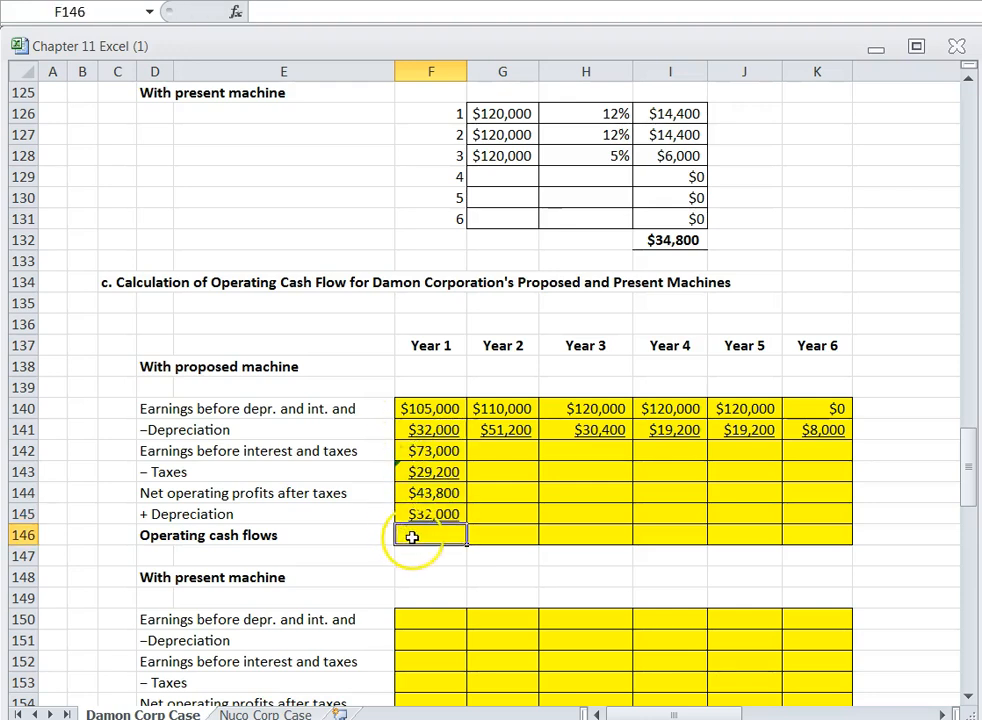
{"action": "key", "text": "Return"}
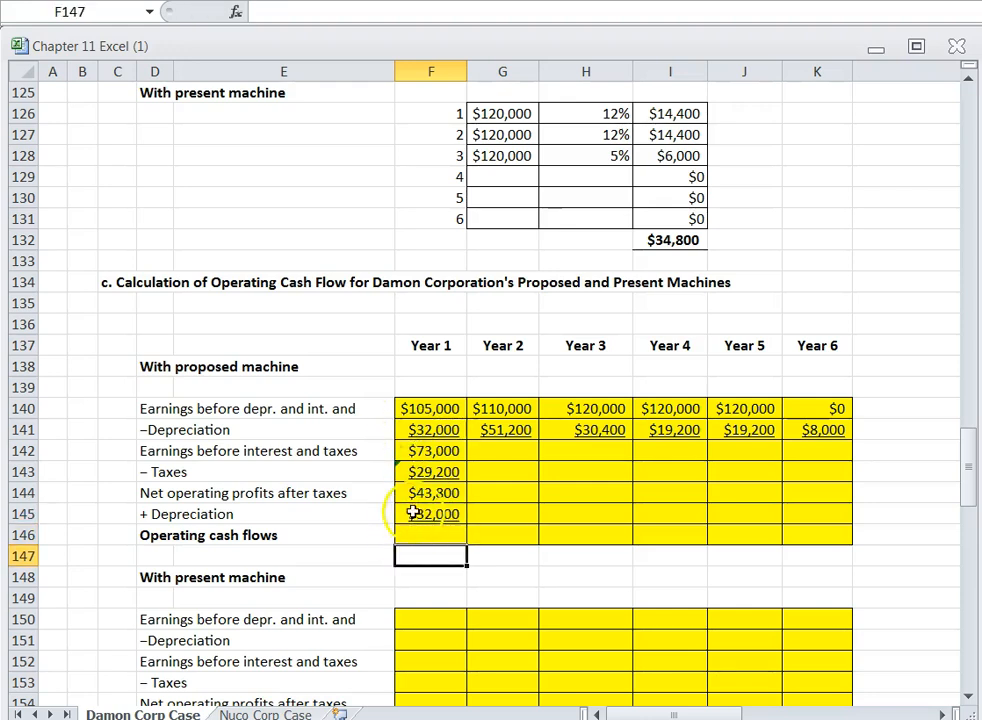
{"action": "left_click", "coordinate": [418, 535]}
{"action": "type", "text": "+"}
{"action": "left_click", "coordinate": [417, 513]}
{"action": "type", "text": "+"}
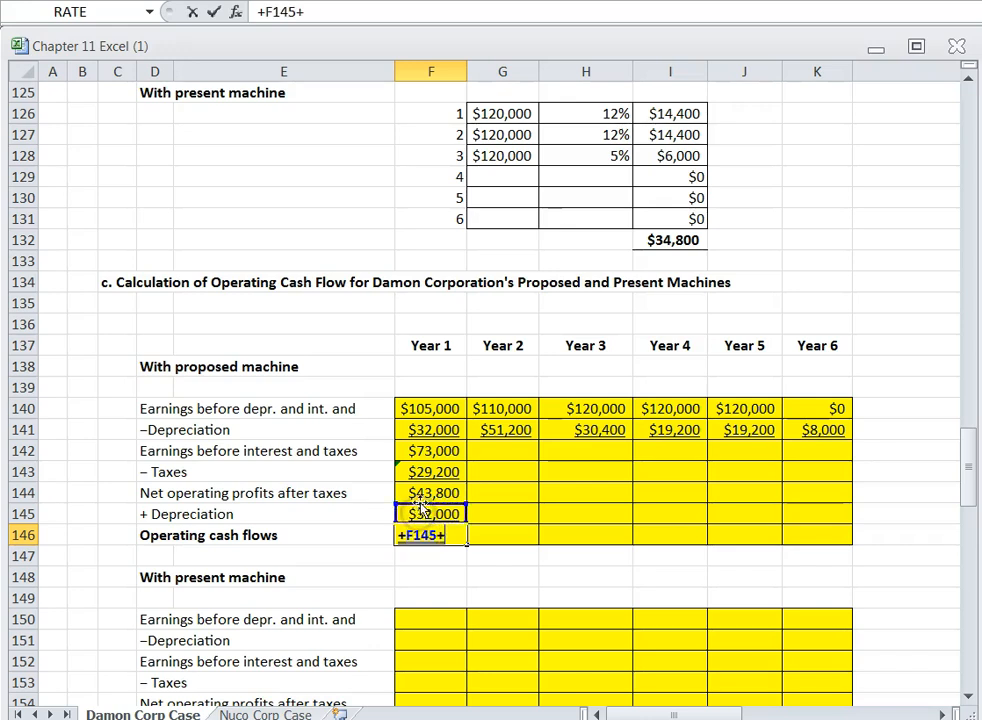
{"action": "left_click", "coordinate": [415, 491]}
{"action": "key", "text": "Return"}
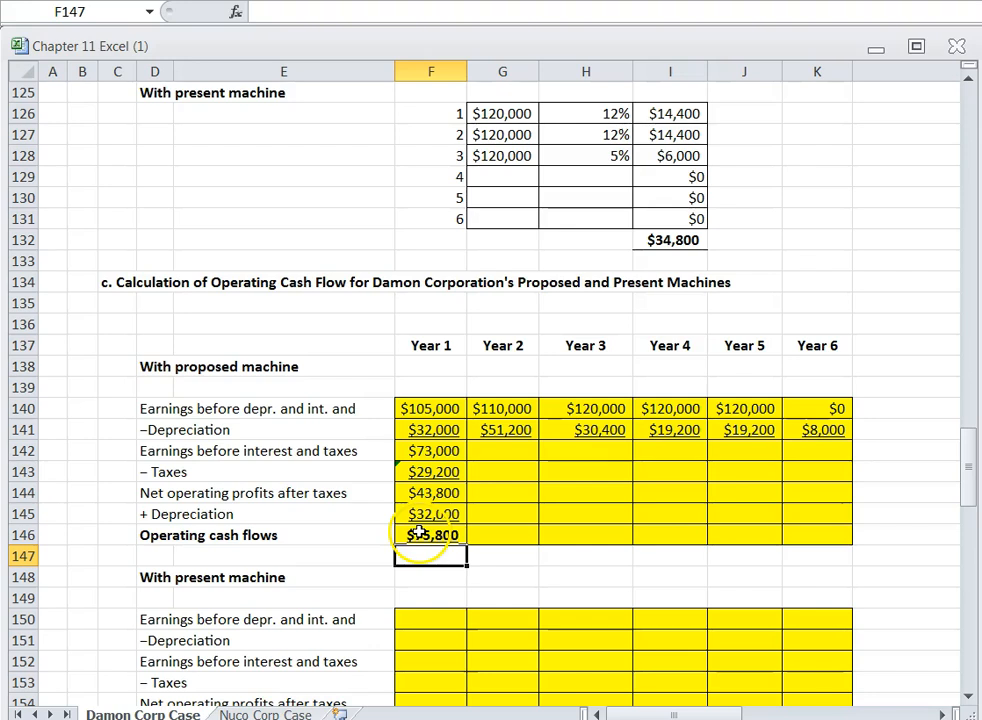
Fill the proposed machine's Year 1 formulas in F142:F146 across Years 2 to 6 through column K and check the source formulas.
{"action": "left_click", "coordinate": [418, 534]}
{"action": "left_click_drag", "start_coordinate": [420, 450], "coordinate": [829, 587]}
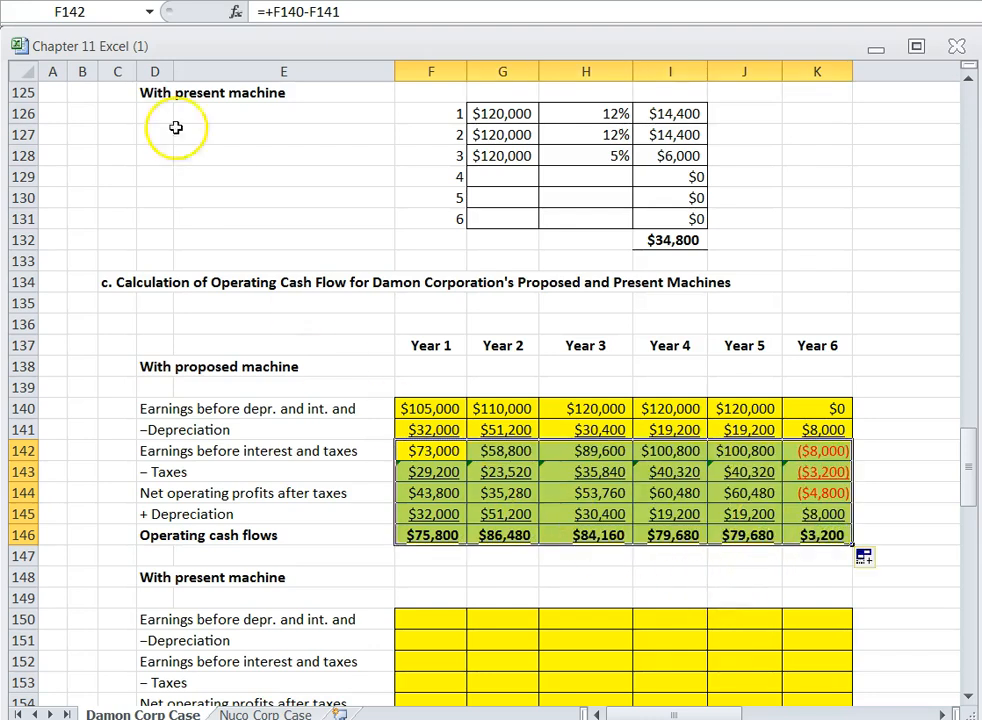
{"action": "left_click", "coordinate": [327, 557]}
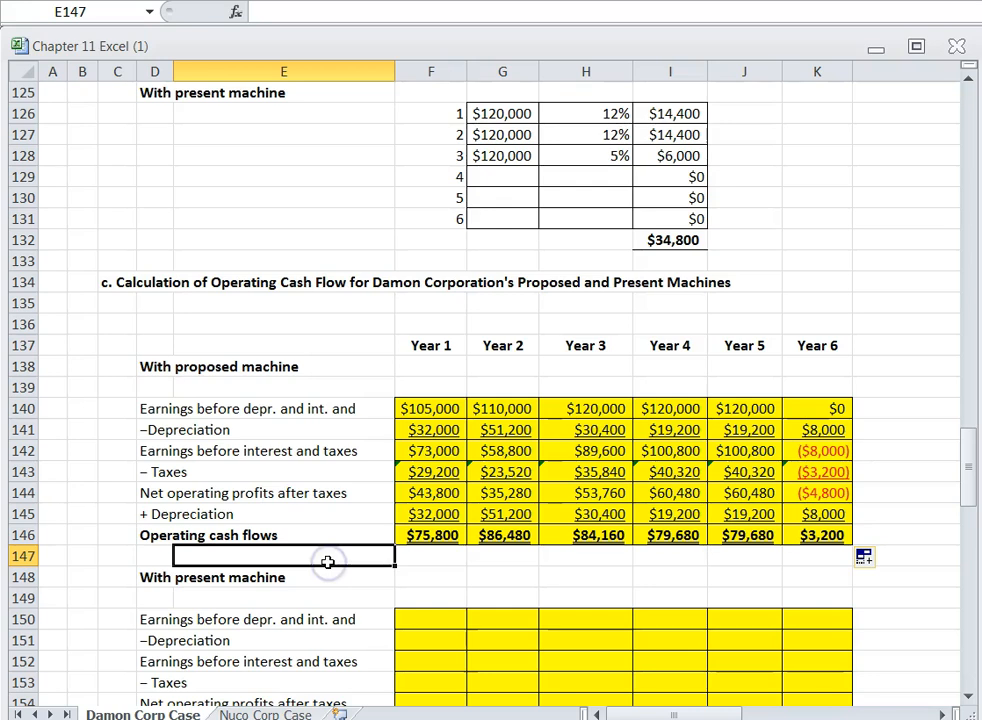
{"action": "left_click", "coordinate": [415, 451]}
{"action": "left_click", "coordinate": [428, 492]}
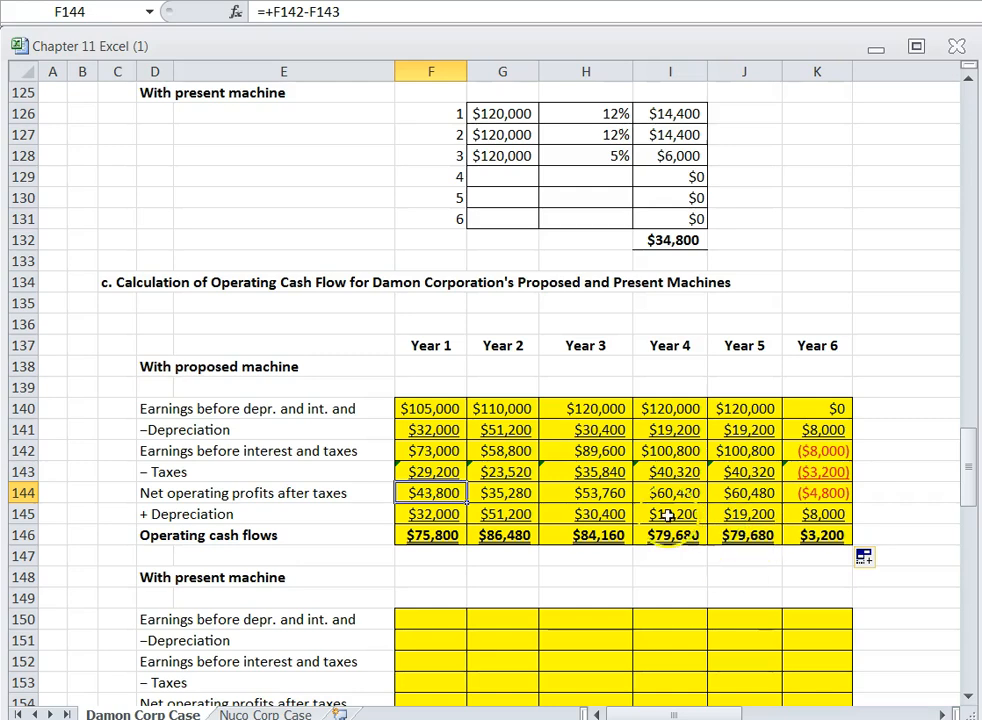
Begin a formula in F150 linking the present machine's Year 1 earnings before depreciation to the EBDIT in the question data.
{"action": "scroll", "coordinate": [541, 386], "scroll_direction": "down", "scroll_amount": 2}
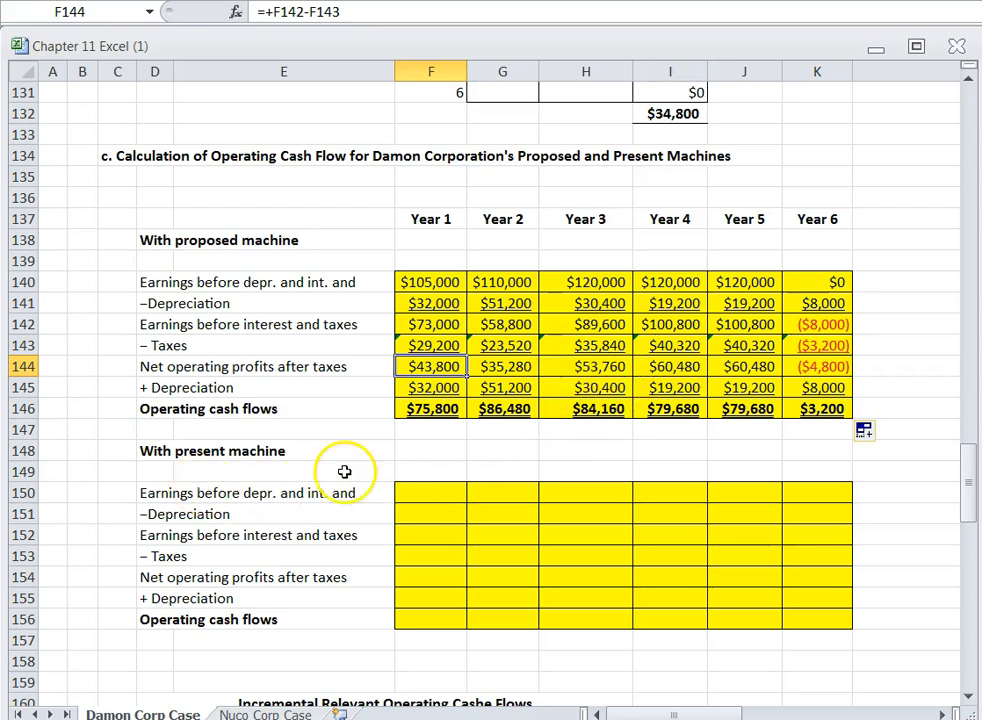
{"action": "left_click", "coordinate": [413, 498]}
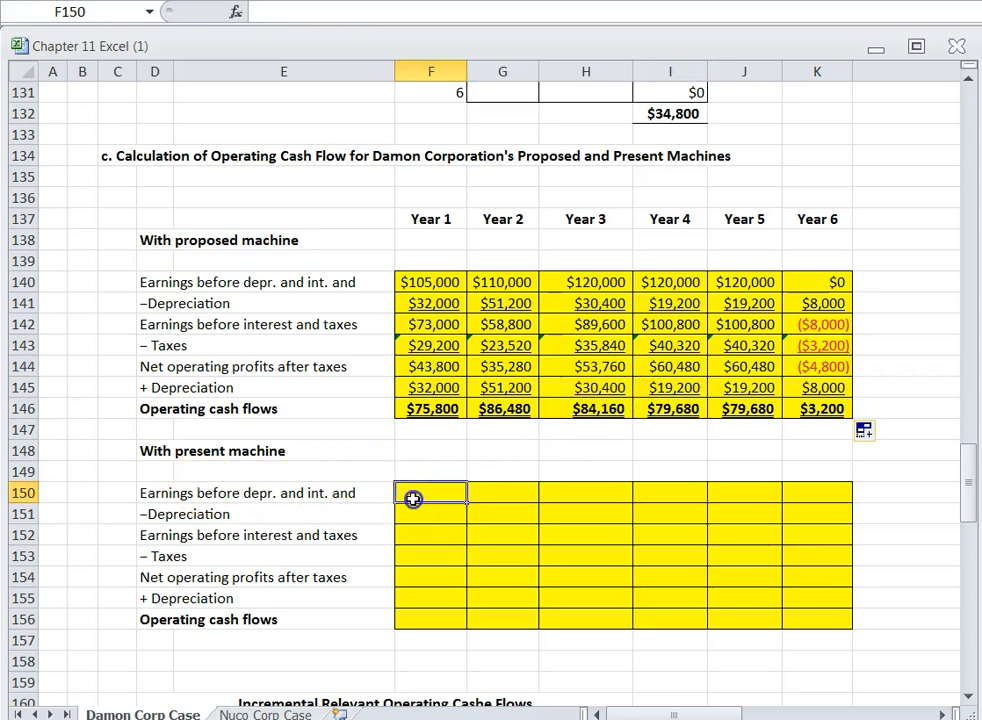
{"action": "type", "text": "+"}
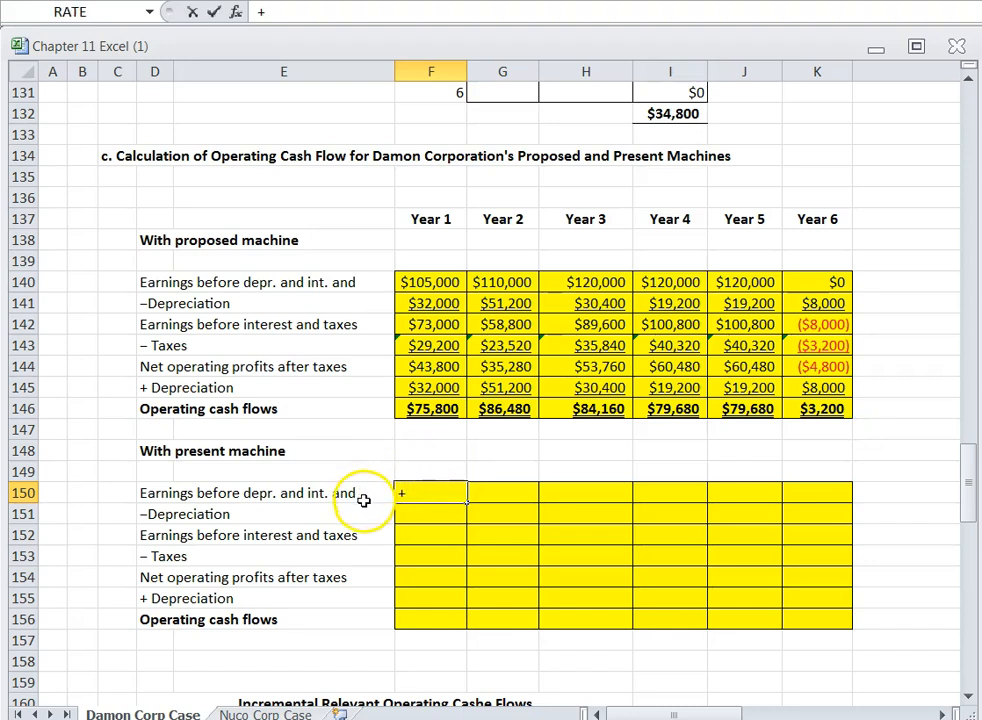
{"action": "scroll", "coordinate": [355, 366], "scroll_direction": "up", "scroll_amount": 17}
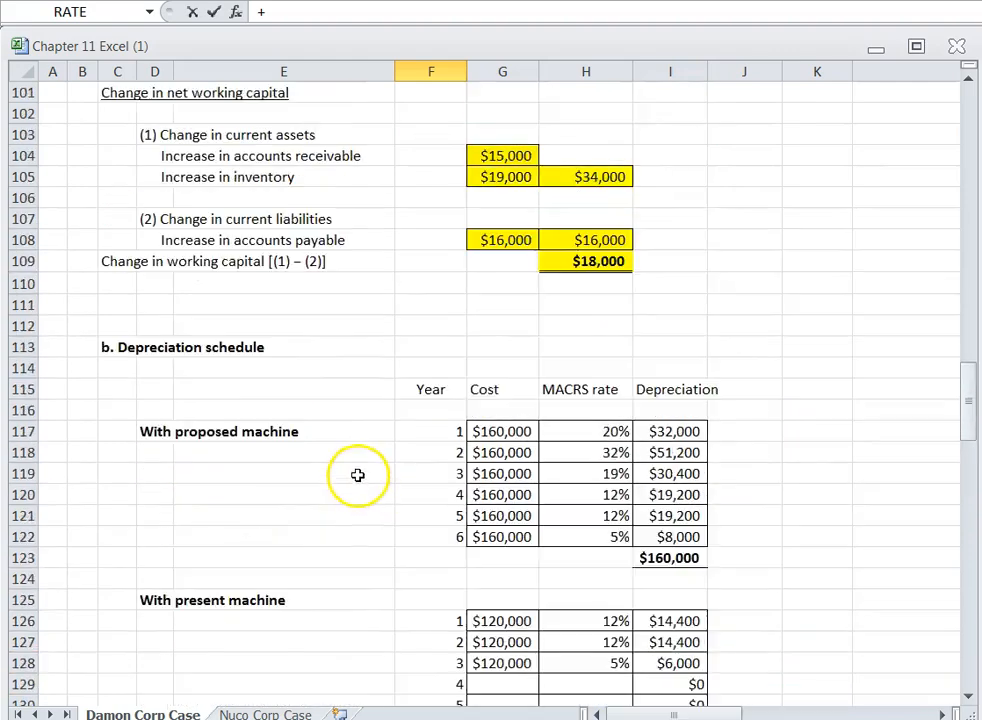
{"action": "scroll", "coordinate": [366, 482], "scroll_direction": "up", "scroll_amount": 14}
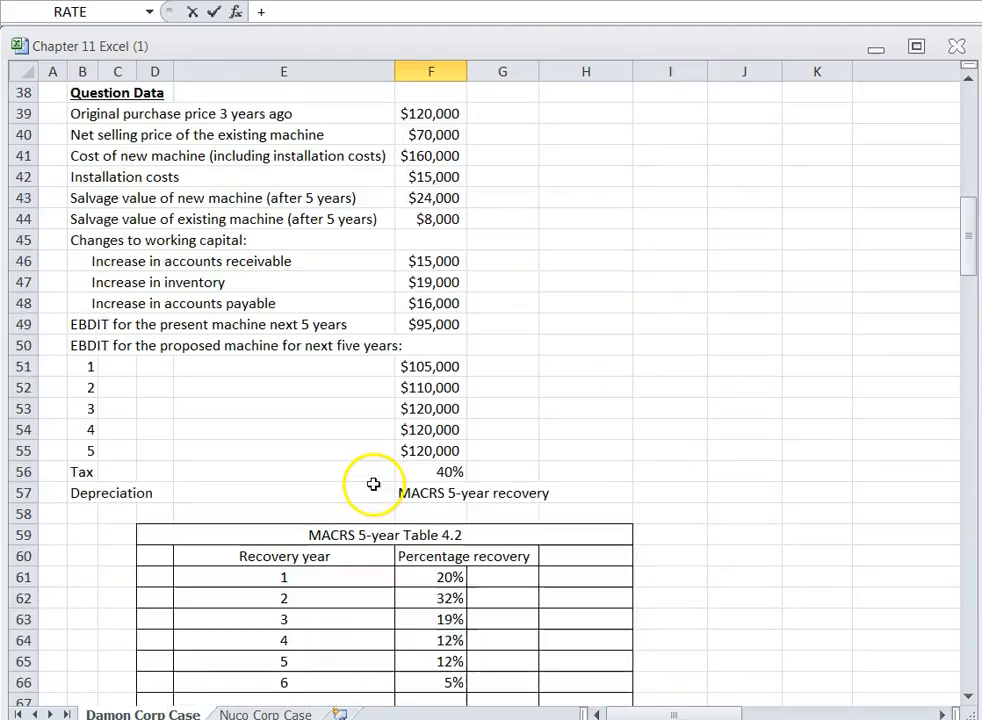
Discard the pending formula entry and enter 95000 in F150 as the present machine's Year 1 earnings before depreciation, interest and taxes.
{"action": "scroll", "coordinate": [379, 456], "scroll_direction": "up", "scroll_amount": 1}
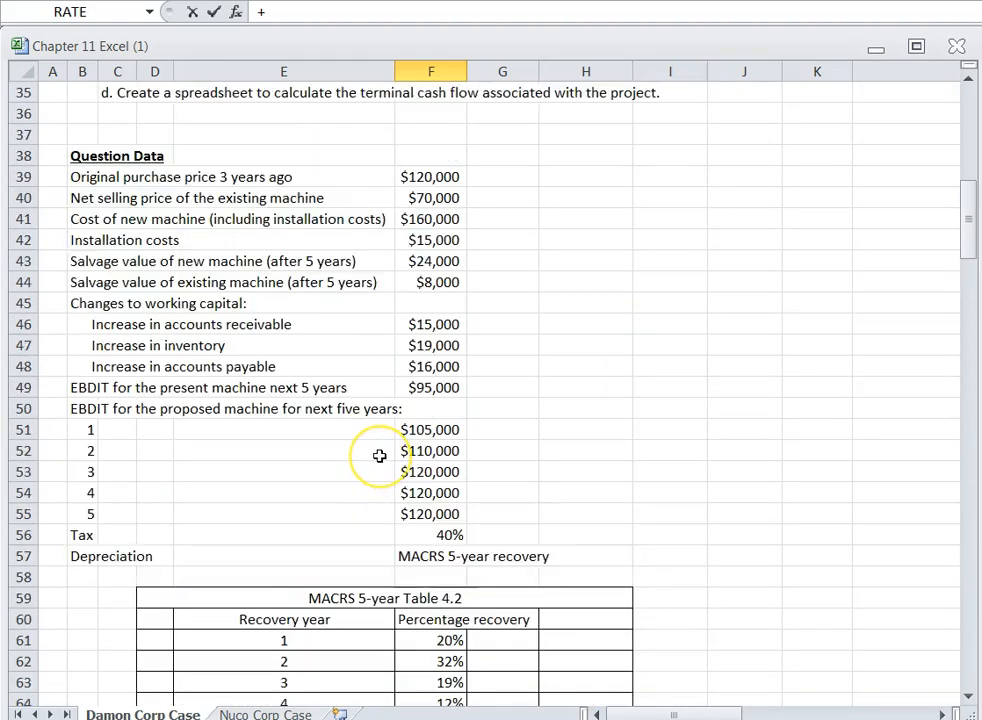
{"action": "left_click", "coordinate": [329, 481]}
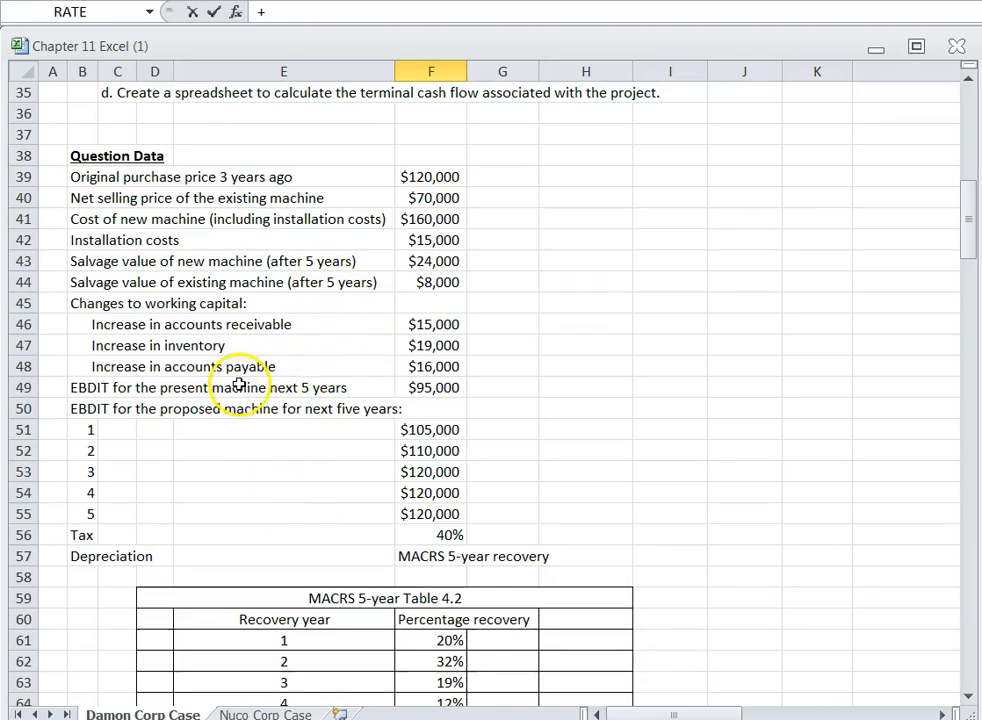
{"action": "scroll", "coordinate": [240, 384], "scroll_direction": "up", "scroll_amount": 9}
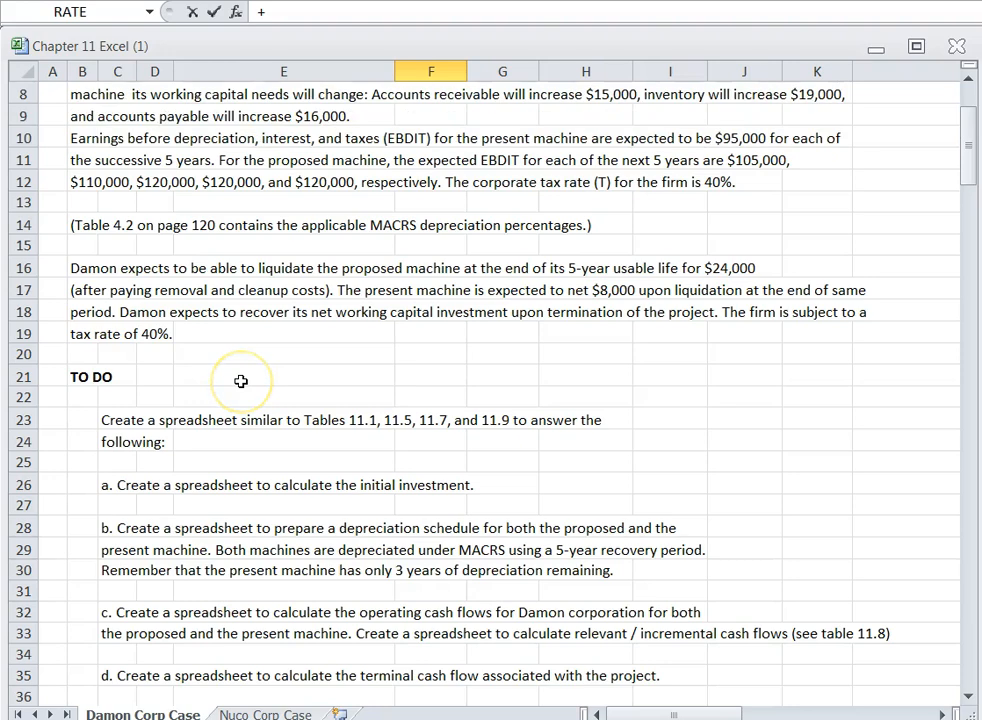
{"action": "scroll", "coordinate": [240, 381], "scroll_direction": "up", "scroll_amount": 2}
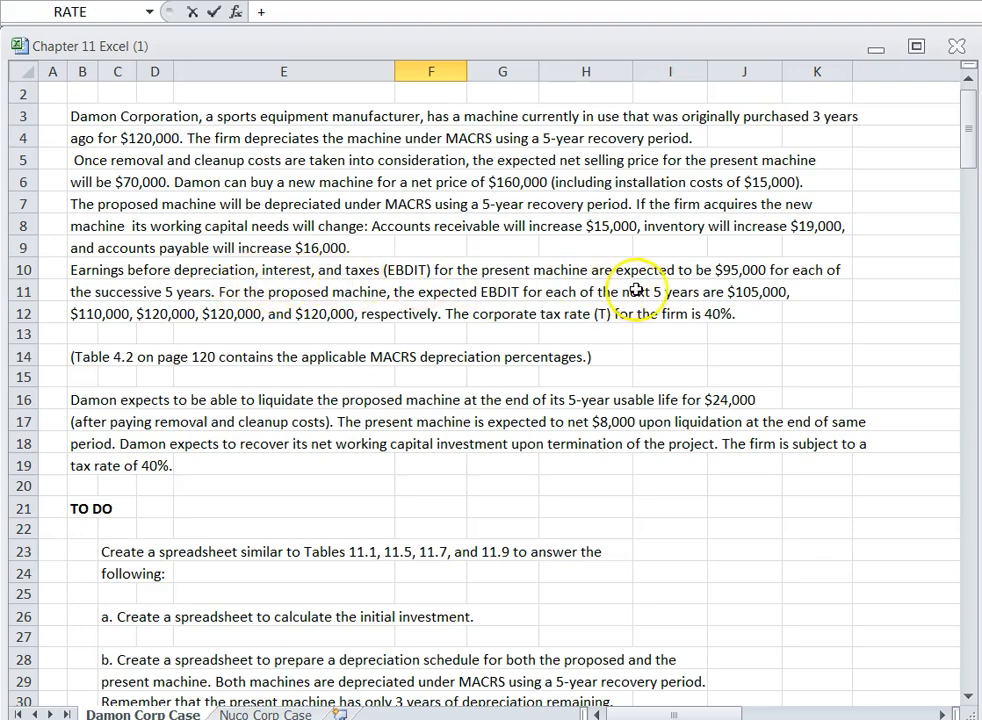
{"action": "scroll", "coordinate": [618, 357], "scroll_direction": "down", "scroll_amount": 20}
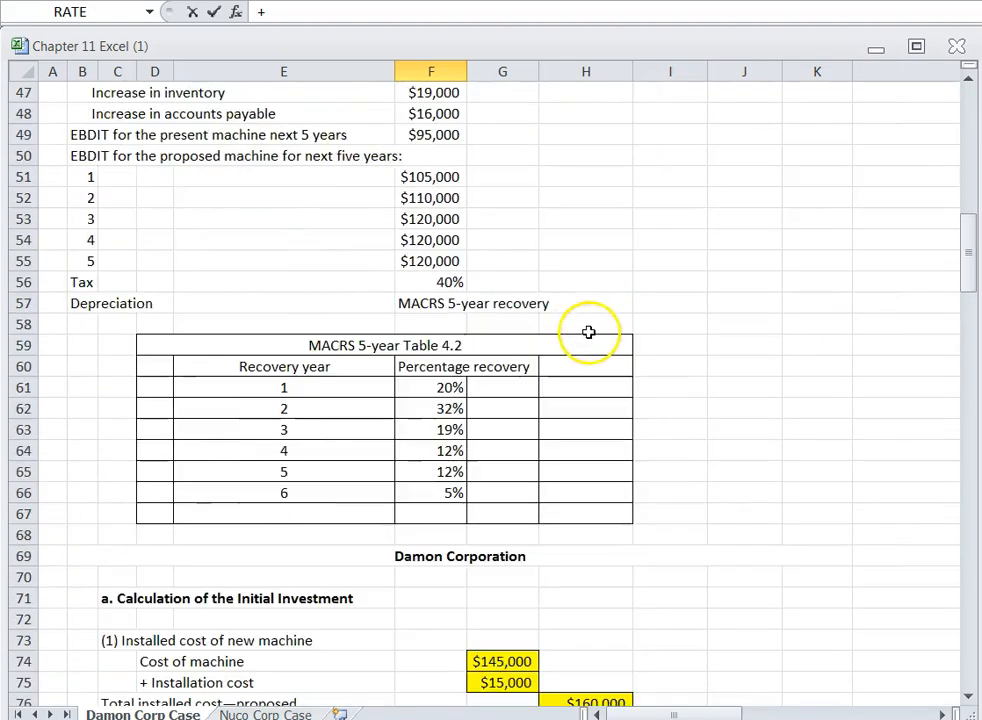
{"action": "scroll", "coordinate": [586, 336], "scroll_direction": "down", "scroll_amount": 20}
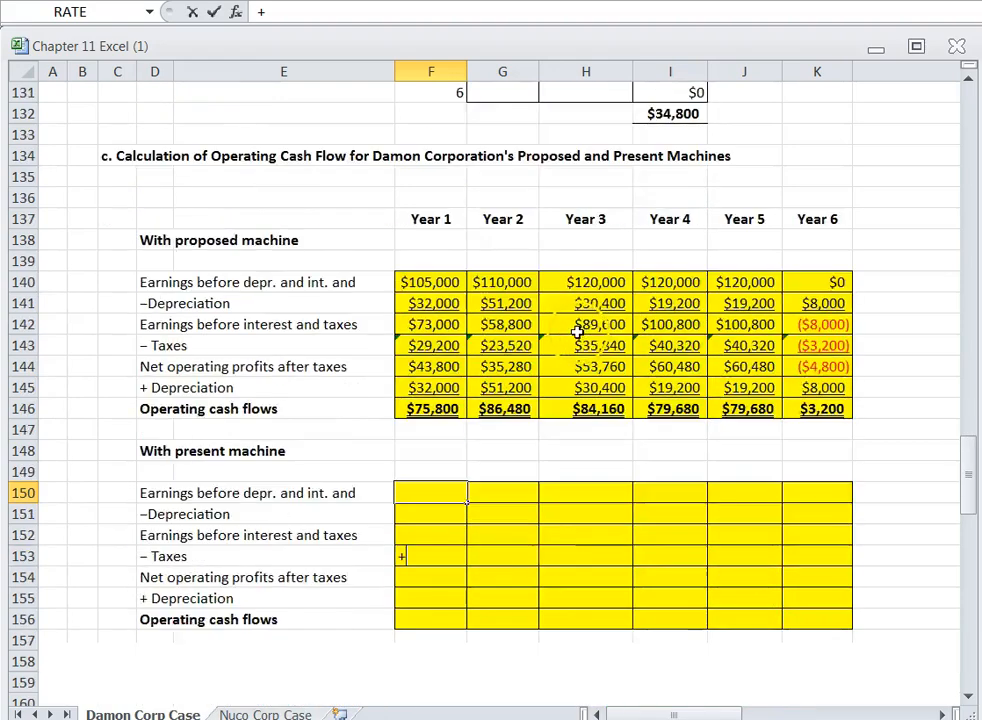
{"action": "key", "text": "Escape"}
{"action": "type", "text": "95000"}
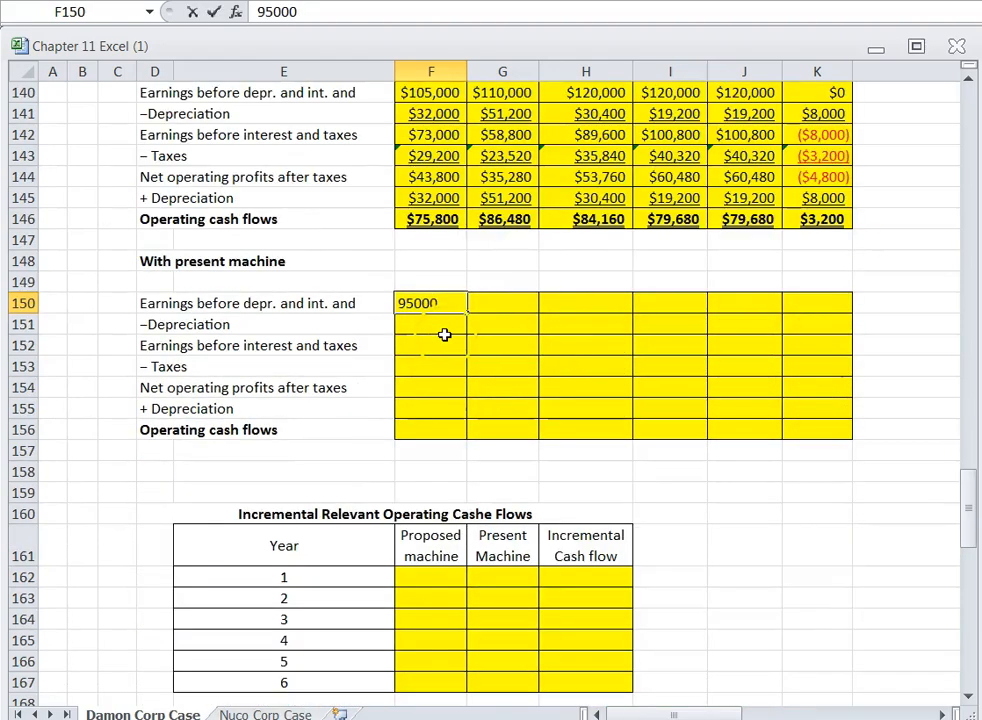
{"action": "left_click", "coordinate": [444, 337]}
Link the present machine's Year 1 depreciation in F151 to I126 in the depreciation schedule.
{"action": "left_click", "coordinate": [436, 324]}
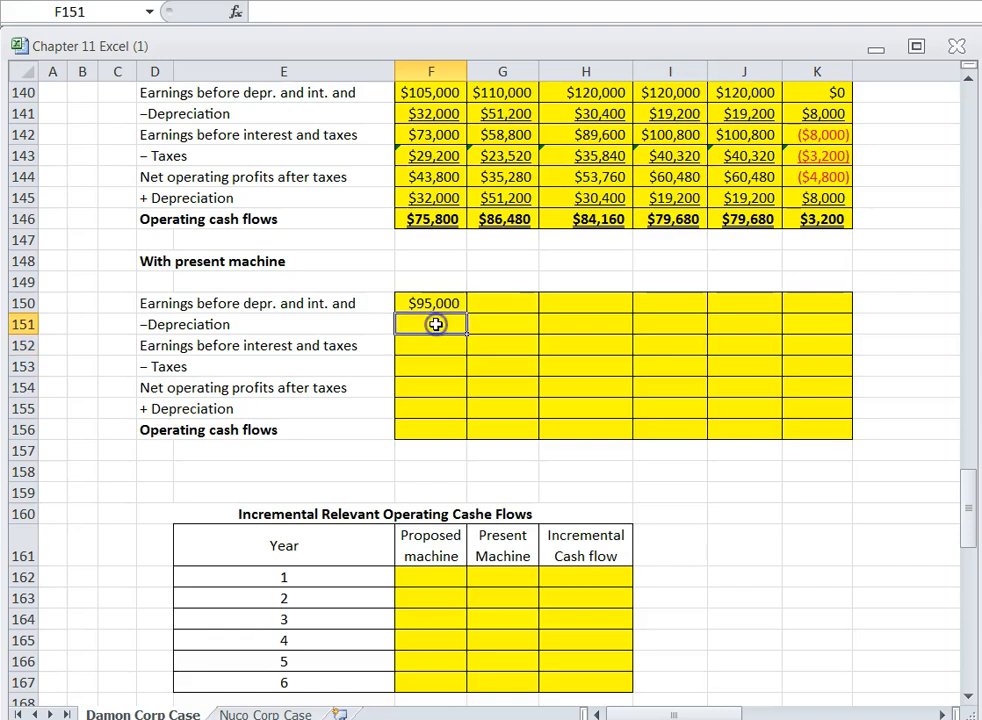
{"action": "type", "text": "+"}
{"action": "scroll", "coordinate": [464, 372], "scroll_direction": "up", "scroll_amount": 7}
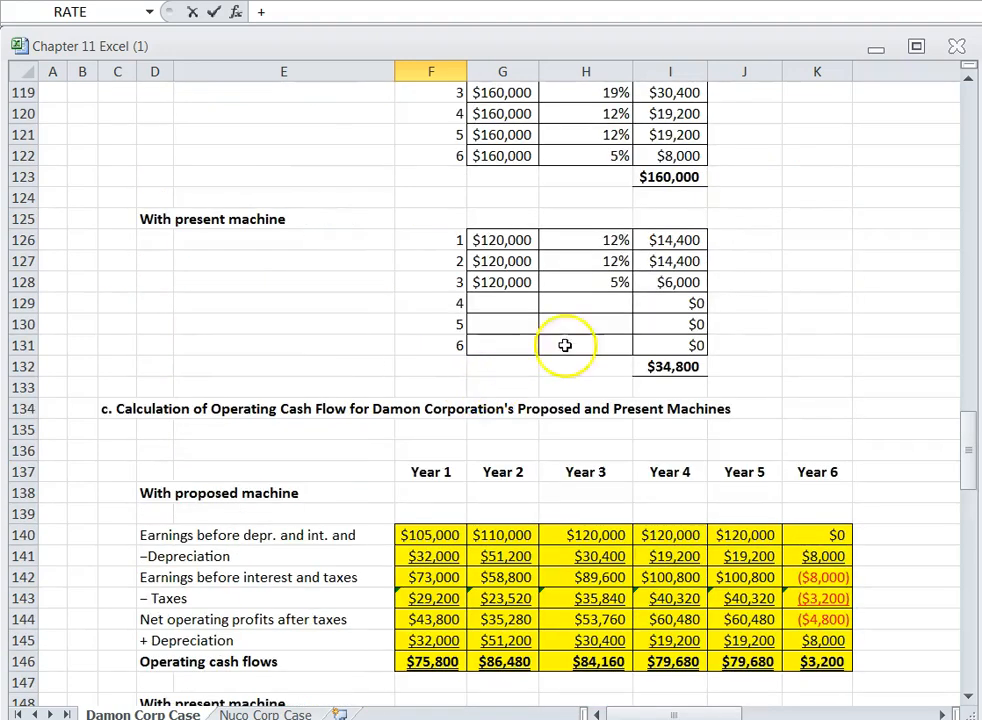
{"action": "left_click", "coordinate": [668, 241]}
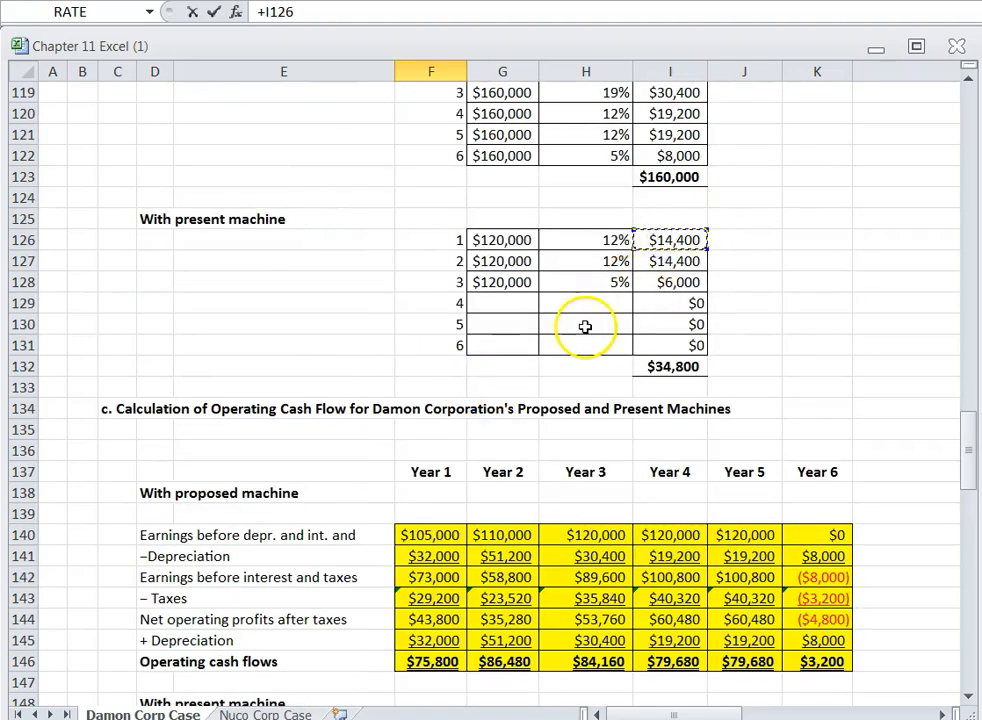
{"action": "key", "text": "Return"}
Fill the present machine's Year 1 earnings value in F150 across through Year 6 in K150.
{"action": "scroll", "coordinate": [551, 535], "scroll_direction": "down", "scroll_amount": 2}
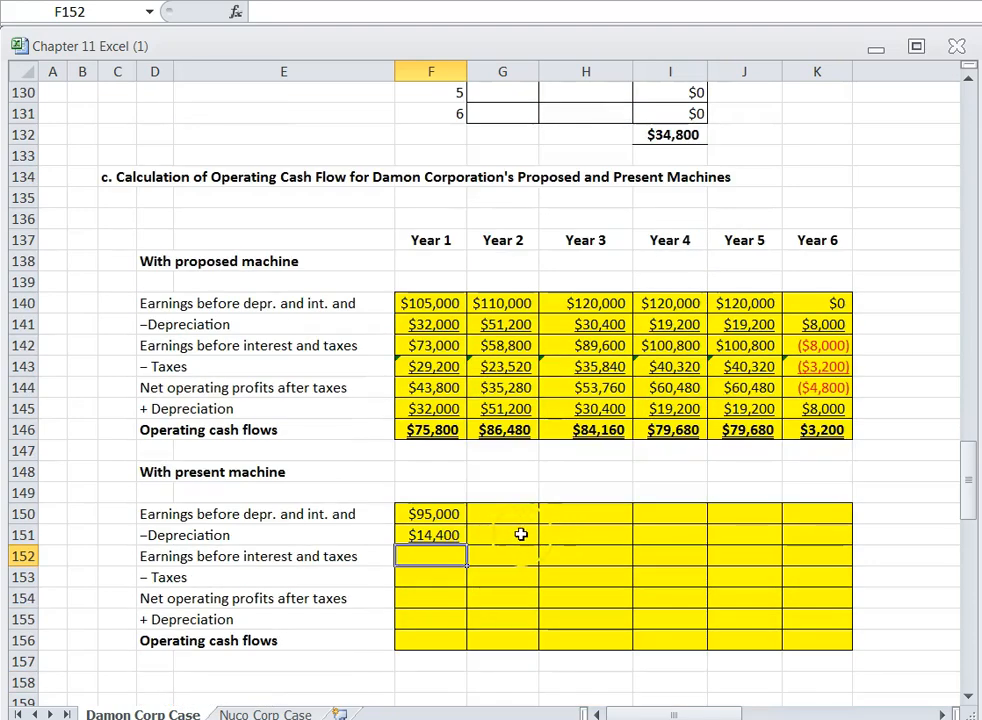
{"action": "left_click", "coordinate": [440, 514]}
{"action": "left_click_drag", "start_coordinate": [467, 525], "coordinate": [881, 511]}
Link the present machine's Year 2 and Year 3 depreciation in G151 and H151 to schedule cells I127 and I128.
{"action": "left_click", "coordinate": [502, 538]}
{"action": "type", "text": "+"}
{"action": "scroll", "coordinate": [610, 307], "scroll_direction": "up", "scroll_amount": 6}
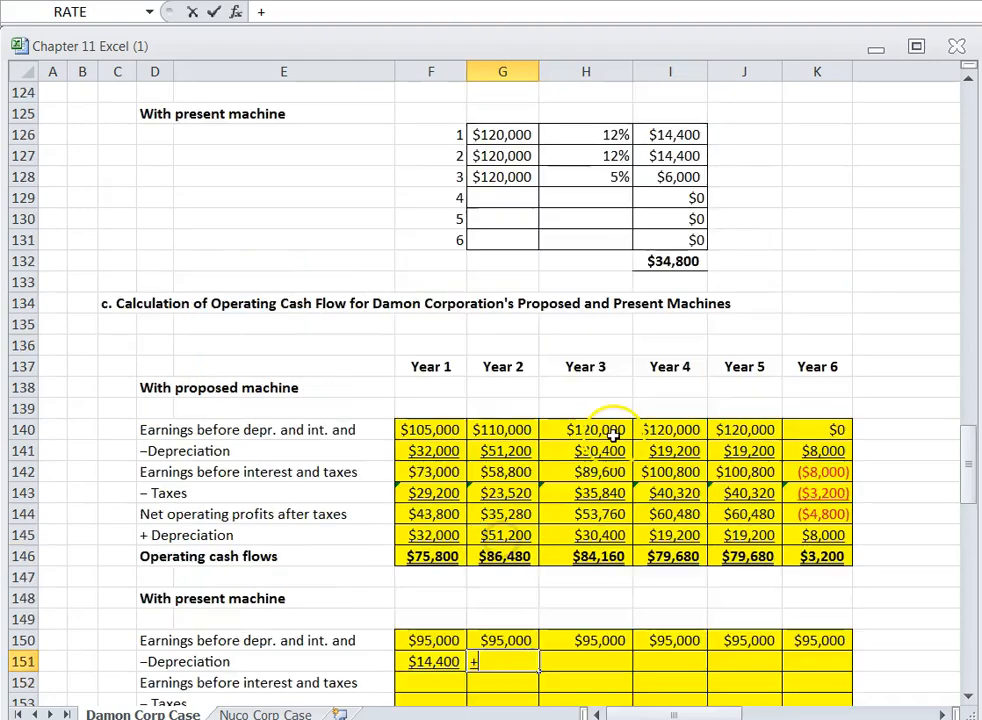
{"action": "left_click", "coordinate": [668, 408]}
{"action": "key", "text": "Return"}
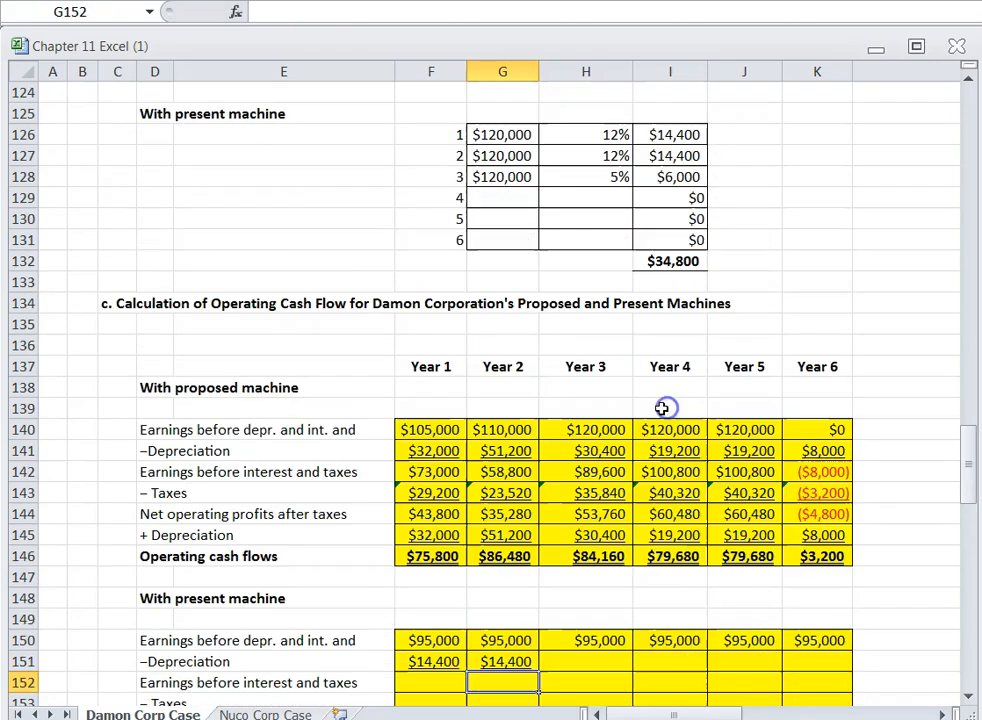
{"action": "scroll", "coordinate": [585, 543], "scroll_direction": "down", "scroll_amount": 2}
{"action": "left_click", "coordinate": [577, 539]}
{"action": "type", "text": "+"}
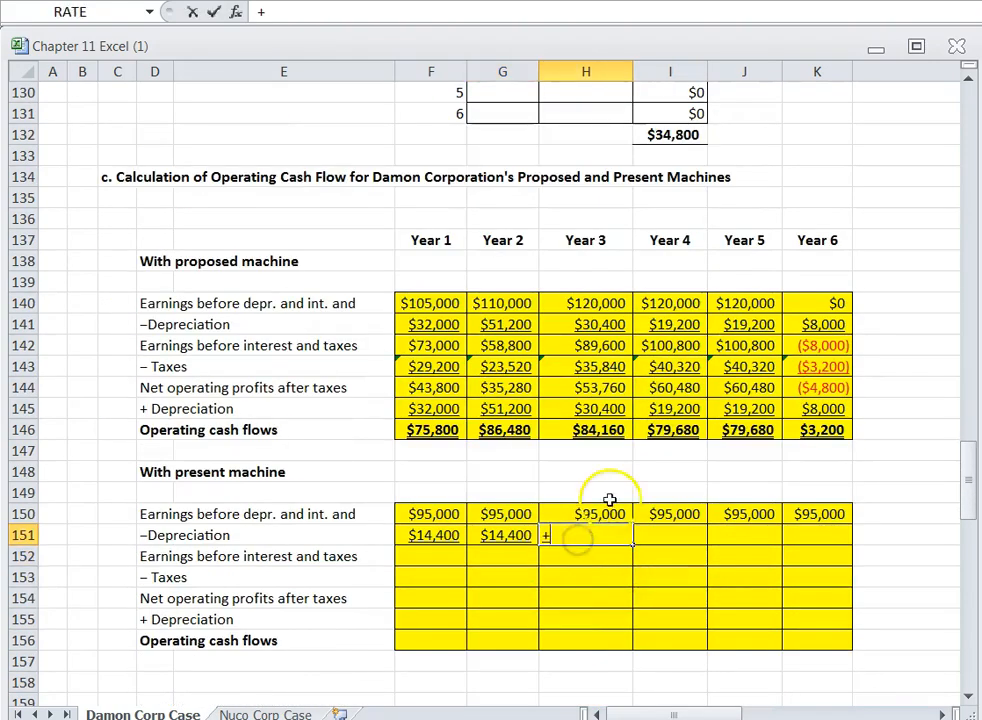
{"action": "scroll", "coordinate": [609, 500], "scroll_direction": "up", "scroll_amount": 4}
{"action": "left_click", "coordinate": [662, 309]}
{"action": "key", "text": "Return"}
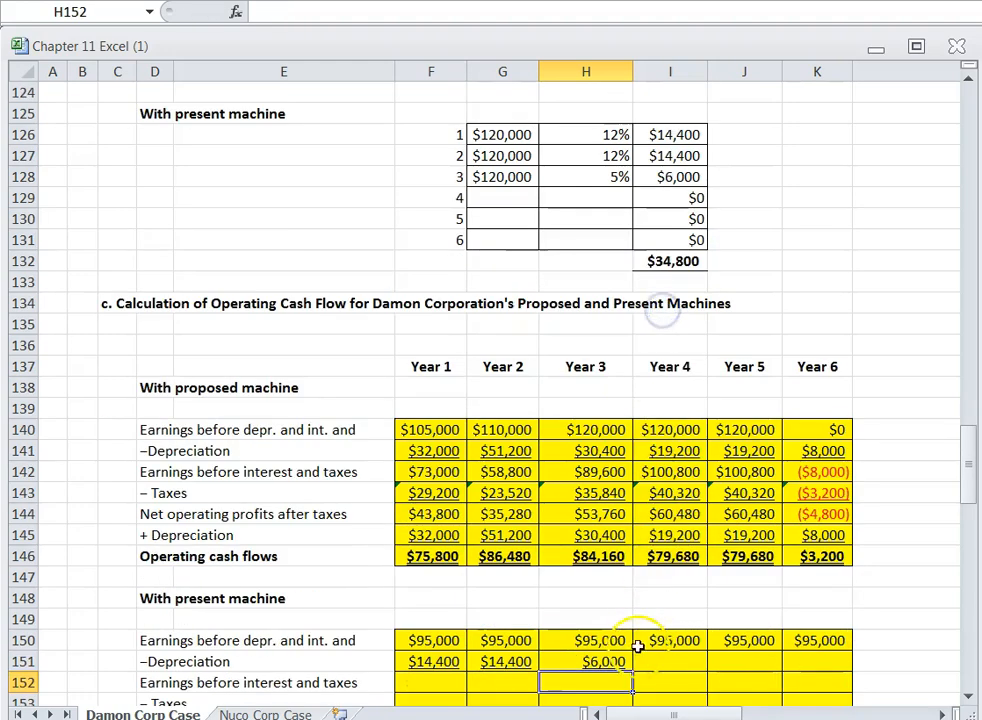
Link the present machine's depreciation for Years 4 to 6 in I151, J151 and K151 to schedule cells I129, I130 and I131.
{"action": "left_click", "coordinate": [651, 663]}
{"action": "type", "text": "+"}
{"action": "left_click", "coordinate": [657, 196]}
{"action": "key", "text": "Return"}
{"action": "left_click", "coordinate": [748, 659]}
{"action": "type", "text": "+"}
{"action": "left_click", "coordinate": [647, 219]}
{"action": "key", "text": "Return"}
{"action": "left_click", "coordinate": [808, 664]}
{"action": "type", "text": "+"}
{"action": "left_click", "coordinate": [658, 240]}
{"action": "key", "text": "Return"}
{"action": "scroll", "coordinate": [700, 540], "scroll_direction": "down", "scroll_amount": 1}
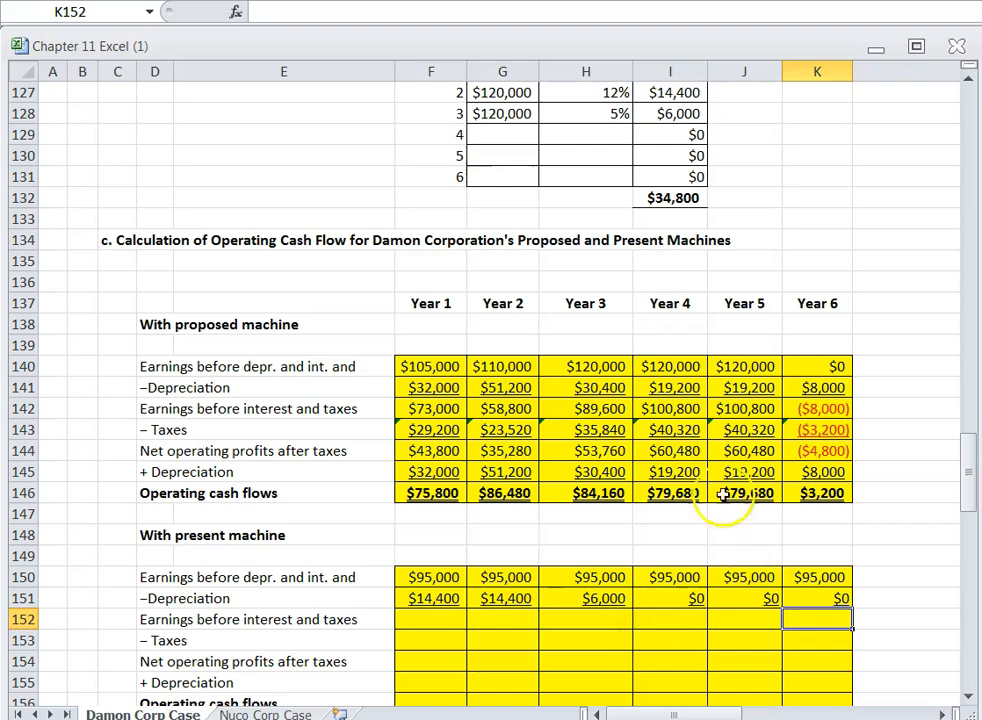
Calculate the present machine's Year 1 earnings before interest and taxes in F152 as F150-F151.
{"action": "scroll", "coordinate": [675, 385], "scroll_direction": "up", "scroll_amount": 3}
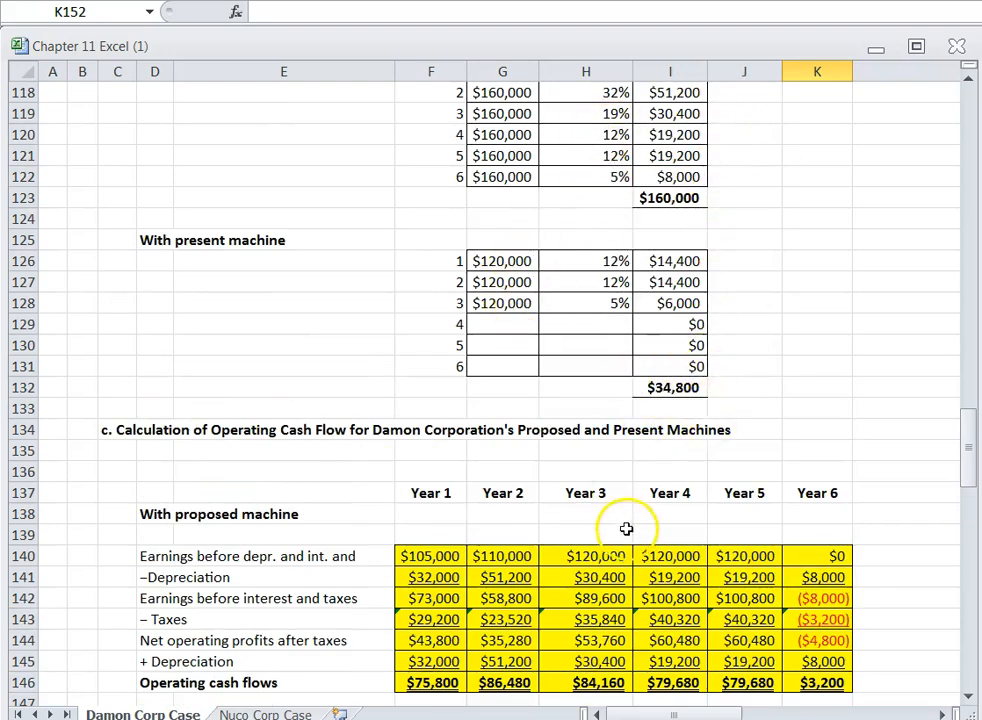
{"action": "scroll", "coordinate": [620, 527], "scroll_direction": "down", "scroll_amount": 3}
{"action": "scroll", "coordinate": [618, 625], "scroll_direction": "down", "scroll_amount": 1}
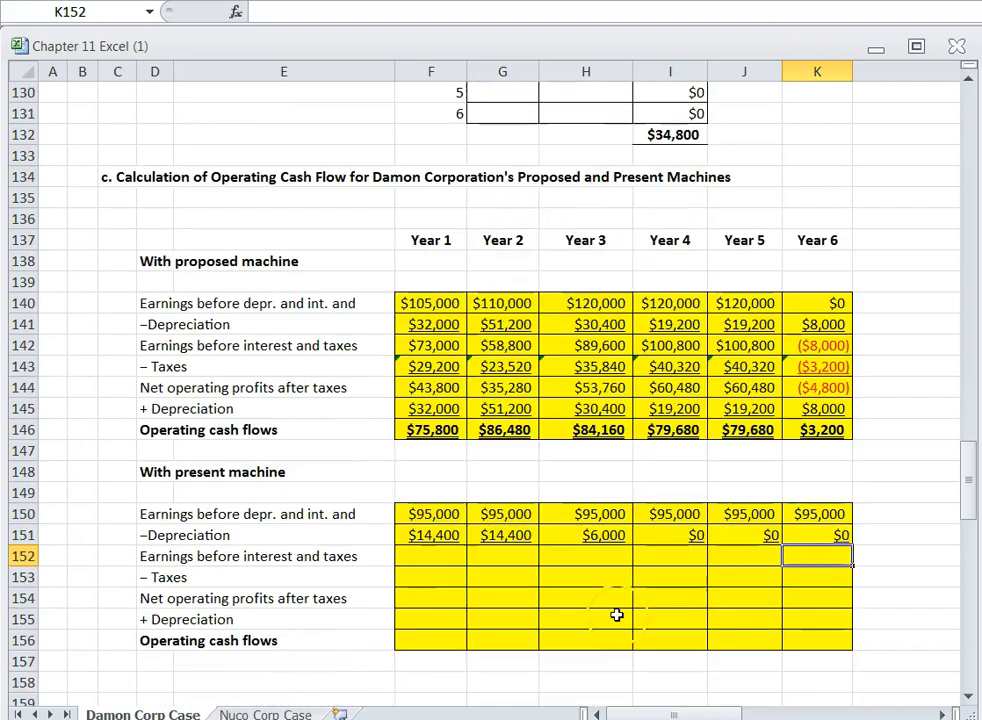
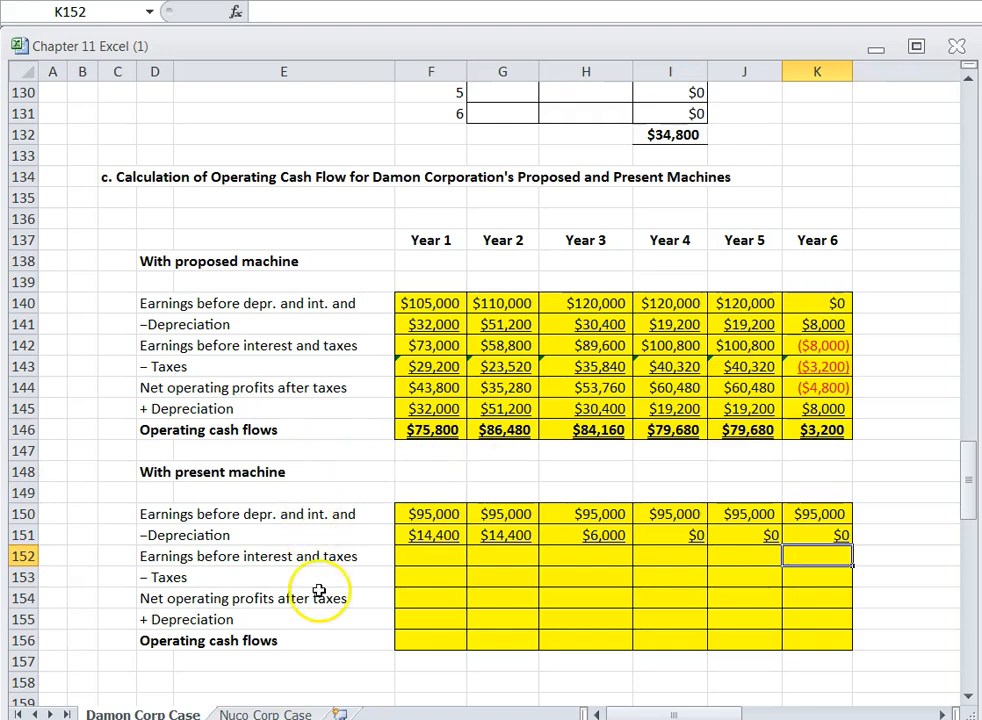
{"action": "scroll", "coordinate": [320, 585], "scroll_direction": "down", "scroll_amount": 1}
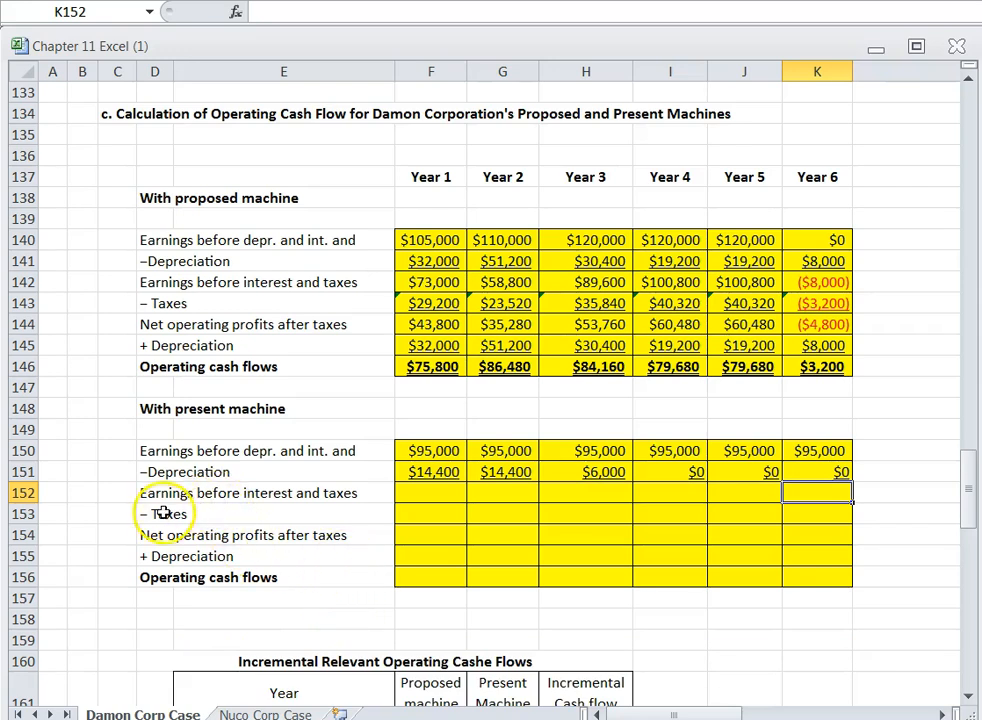
{"action": "left_click", "coordinate": [418, 496]}
{"action": "type", "text": "+"}
{"action": "left_click", "coordinate": [440, 451]}
{"action": "type", "text": "-"}
{"action": "left_click", "coordinate": [440, 470]}
{"action": "key", "text": "Return"}
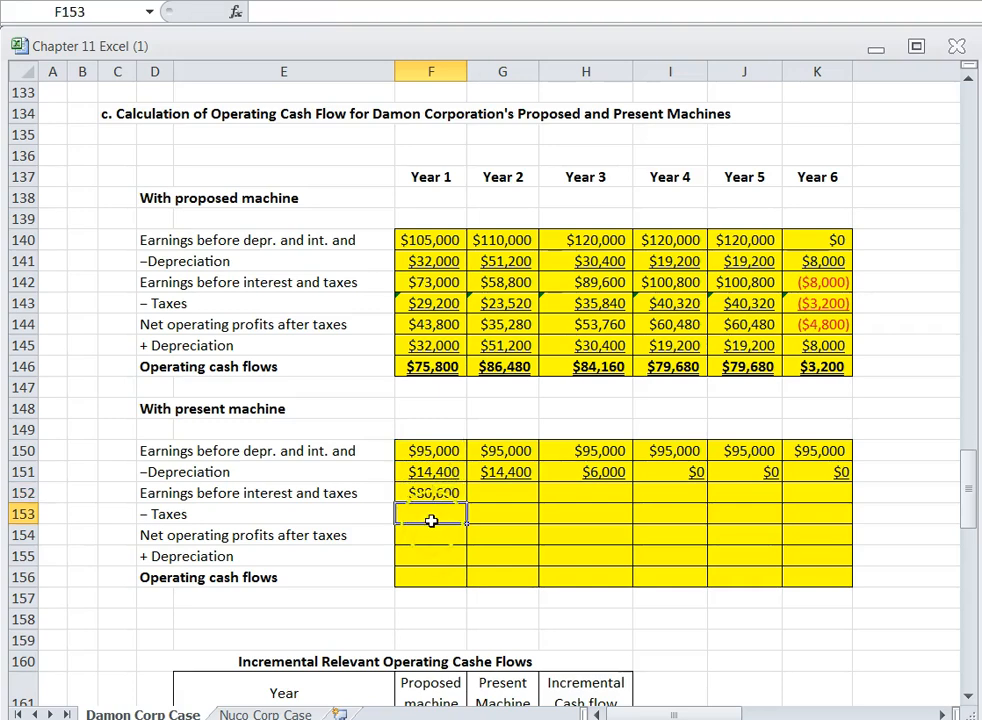
Calculate the present machine's Year 1 taxes in F153 as F152*$F$56, with the tax rate as an absolute reference.
{"action": "type", "text": "+"}
{"action": "left_click", "coordinate": [432, 493]}
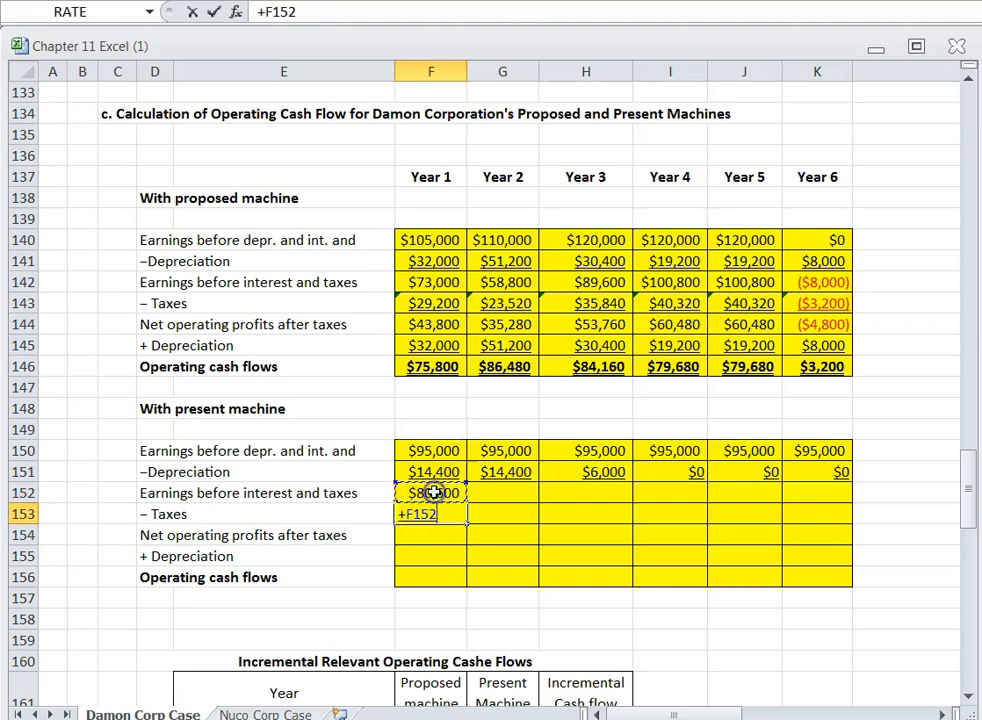
{"action": "type", "text": "*"}
{"action": "scroll", "coordinate": [432, 493], "scroll_direction": "up", "scroll_amount": 19}
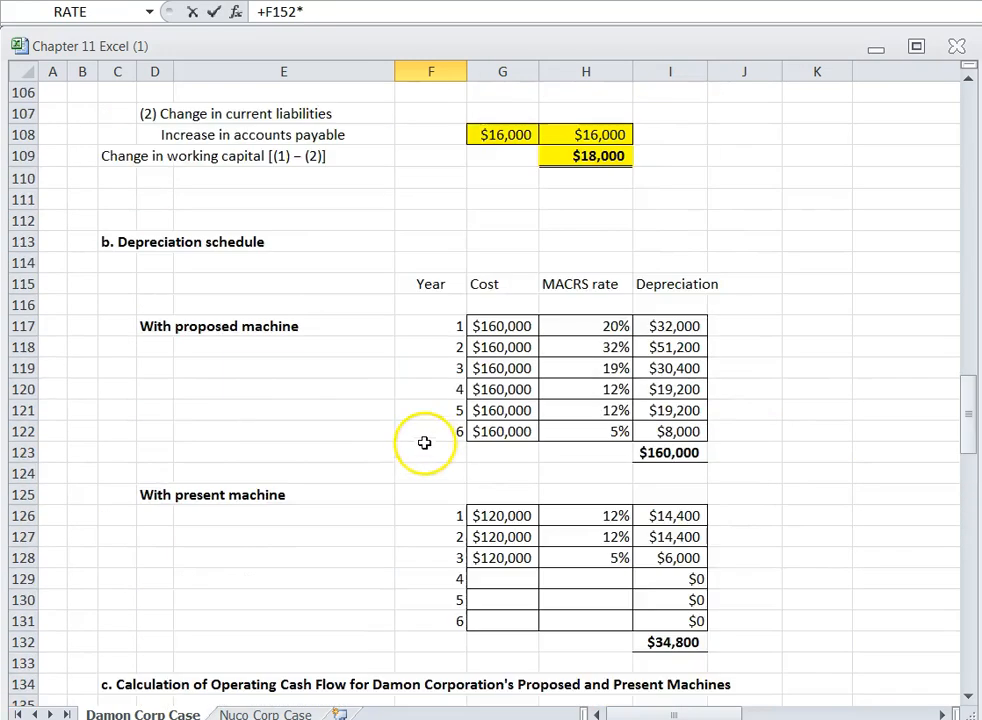
{"action": "scroll", "coordinate": [435, 375], "scroll_direction": "up", "scroll_amount": 12}
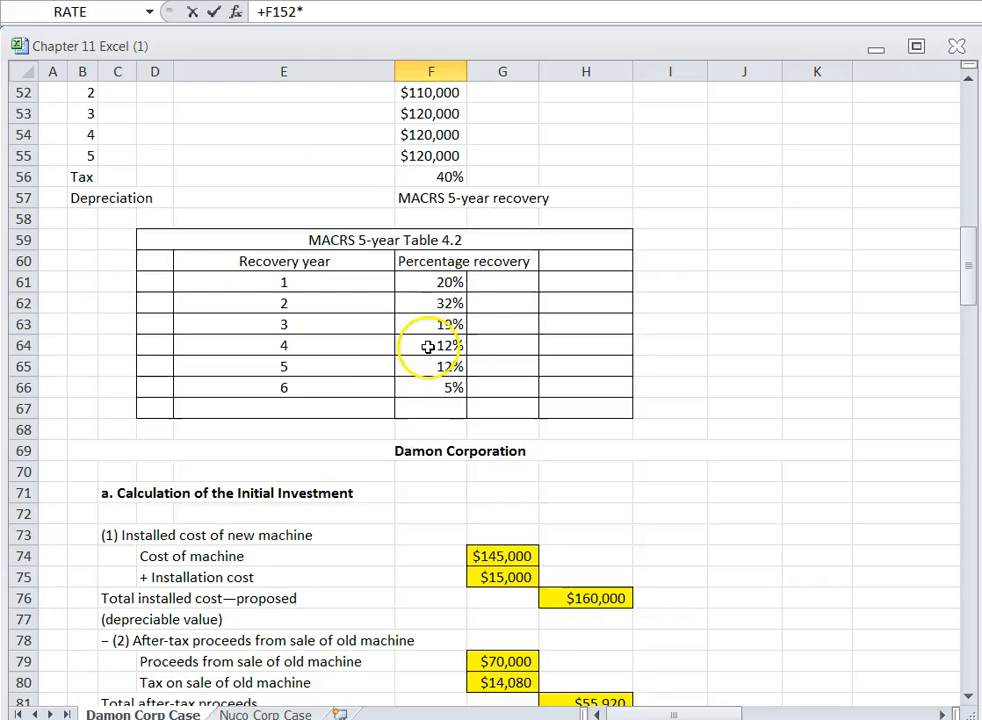
{"action": "key", "text": "Return"}
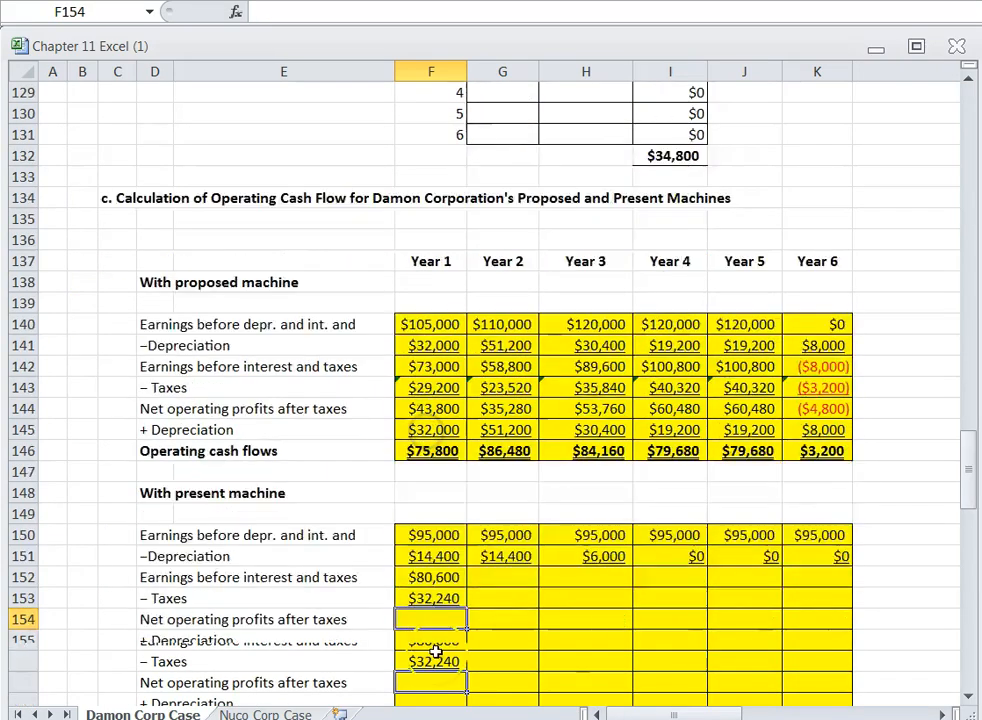
{"action": "scroll", "coordinate": [432, 651], "scroll_direction": "down", "scroll_amount": 2}
{"action": "left_click", "coordinate": [421, 472]}
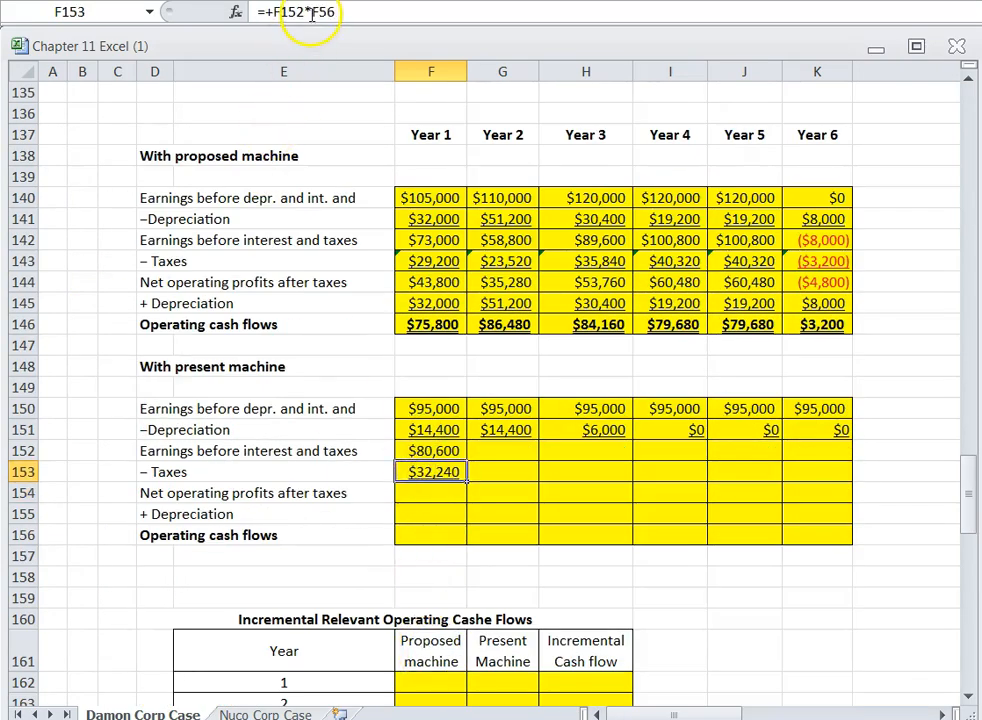
{"action": "key", "text": "F4"}
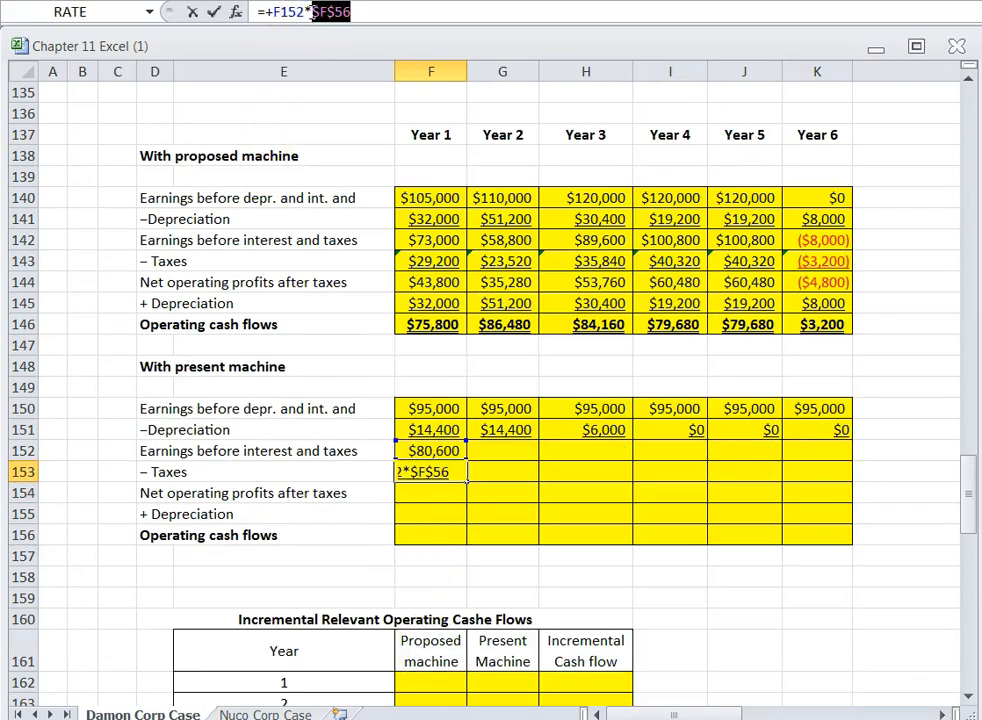
{"action": "key", "text": "Return"}
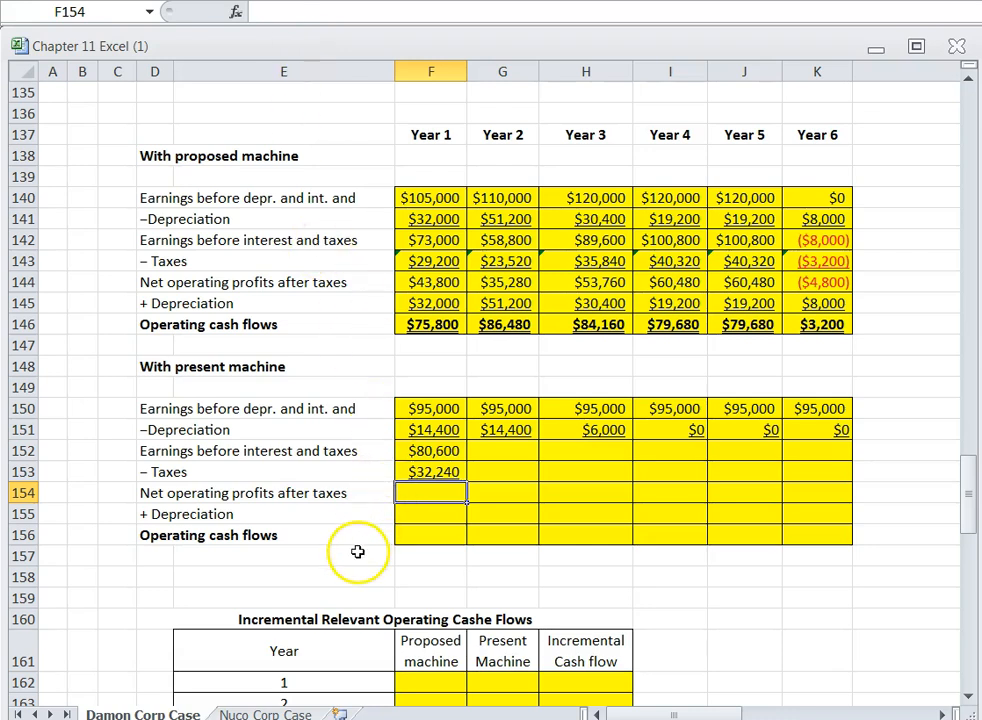
Calculate Year 1 net operating profits after taxes in F154 as F152 minus F153, and link the added-back depreciation in F155 to F151.
{"action": "key", "text": "Return"}
{"action": "left_click", "coordinate": [437, 519]}
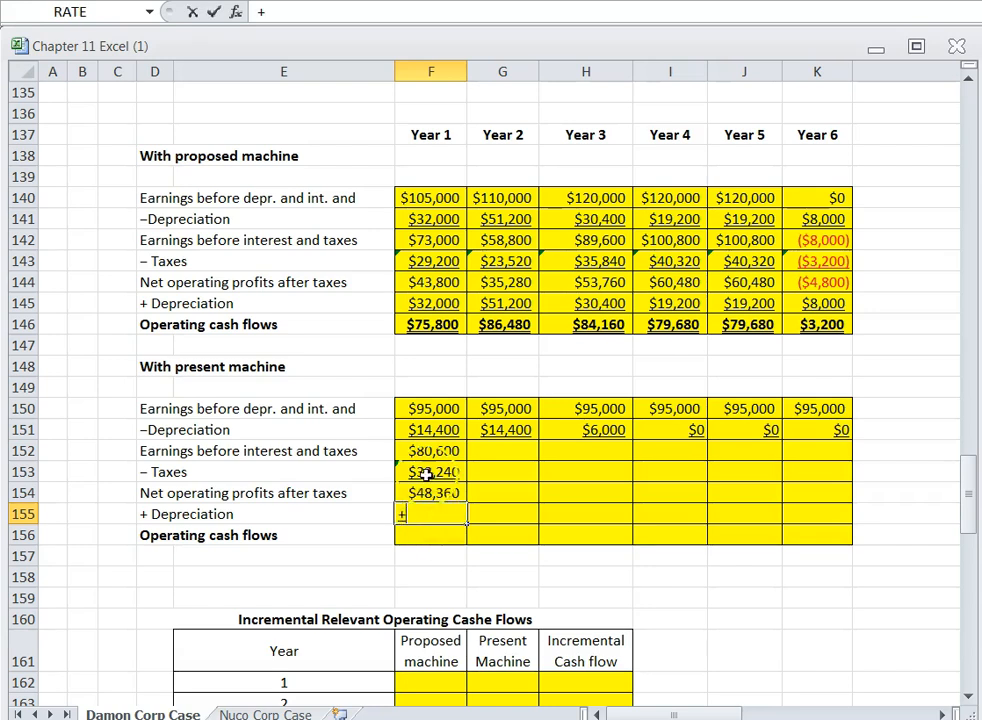
{"action": "type", "text": "+"}
{"action": "left_click", "coordinate": [423, 430]}
{"action": "key", "text": "Return"}
{"action": "left_click", "coordinate": [423, 537]}
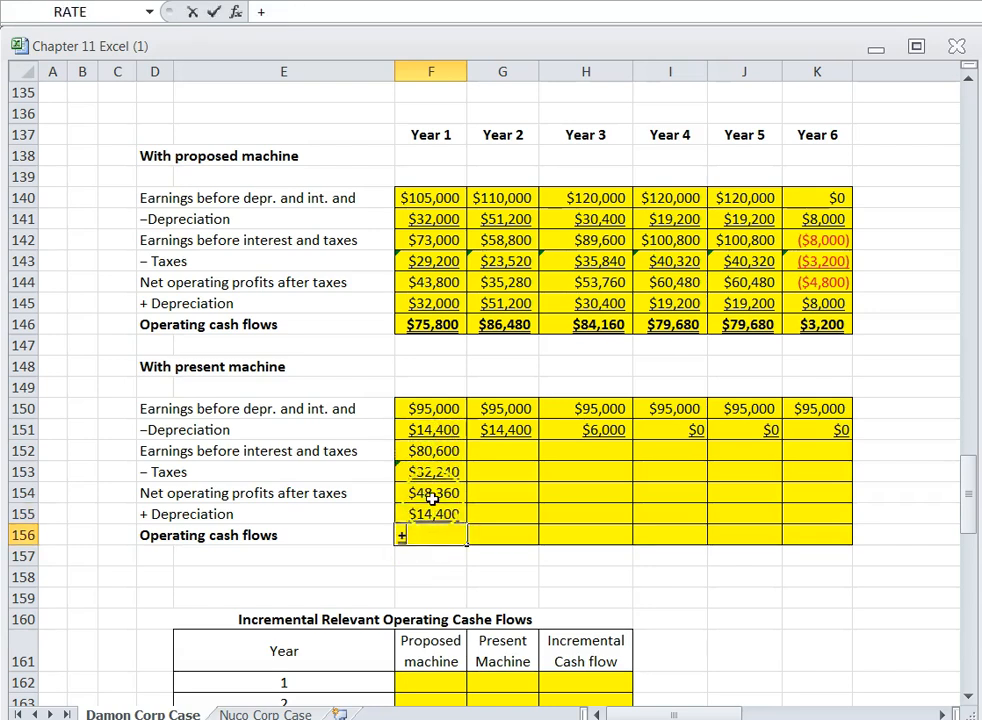
{"action": "type", "text": "+"}
{"action": "left_click", "coordinate": [431, 495]}
{"action": "key", "text": "Return"}
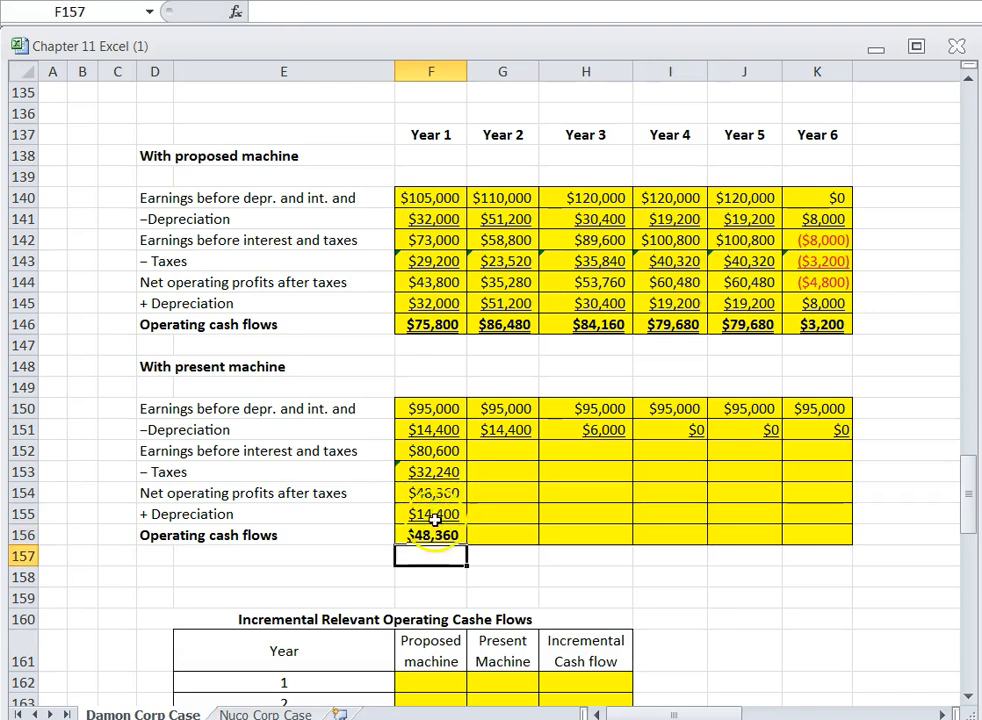
Set the present machine's Year 1 operating cash flows in F156 to F154+F155, and fill the F152:F156 formulas across through Year 6.
{"action": "left_click", "coordinate": [432, 535]}
{"action": "type", "text": "+"}
{"action": "left_click", "coordinate": [429, 494]}
{"action": "left_click", "coordinate": [430, 508]}
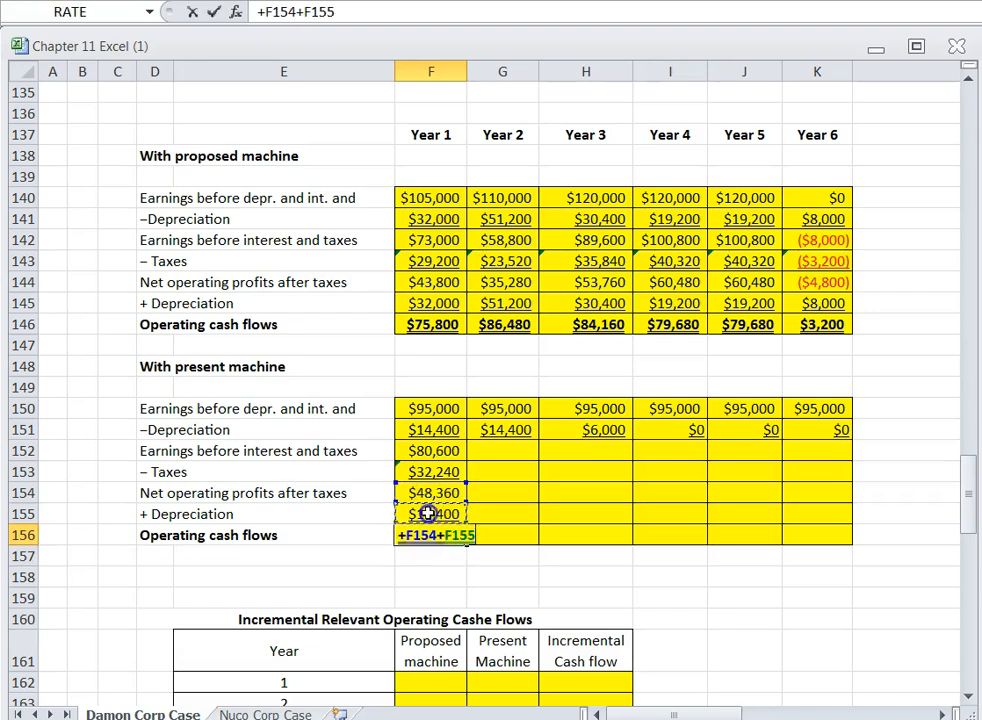
{"action": "key", "text": "Return"}
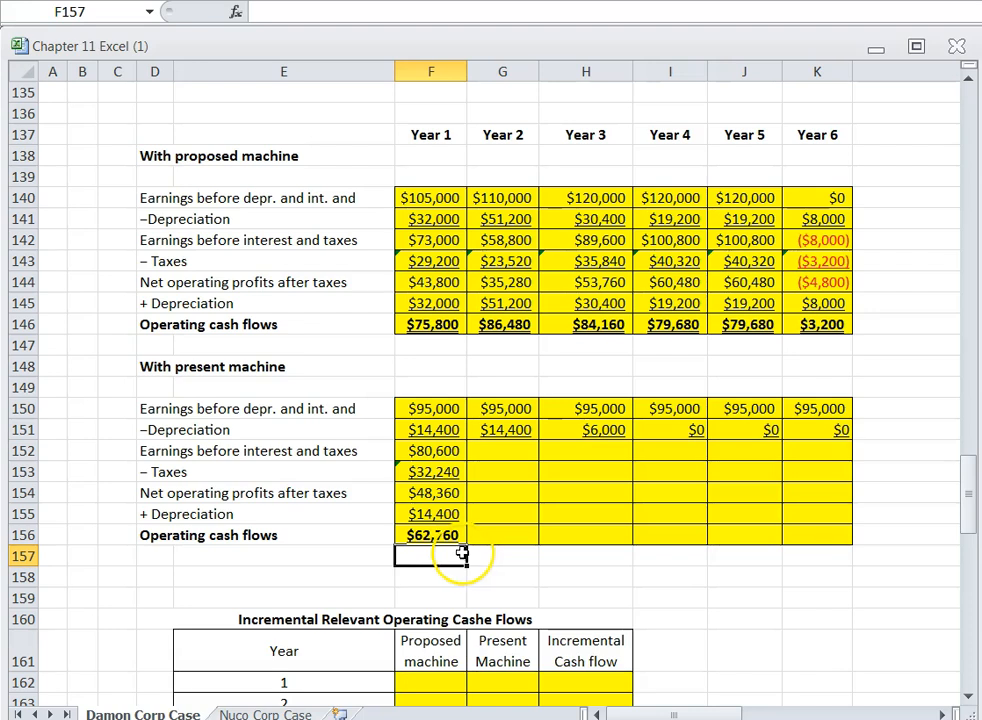
{"action": "left_click_drag", "start_coordinate": [438, 449], "coordinate": [456, 540]}
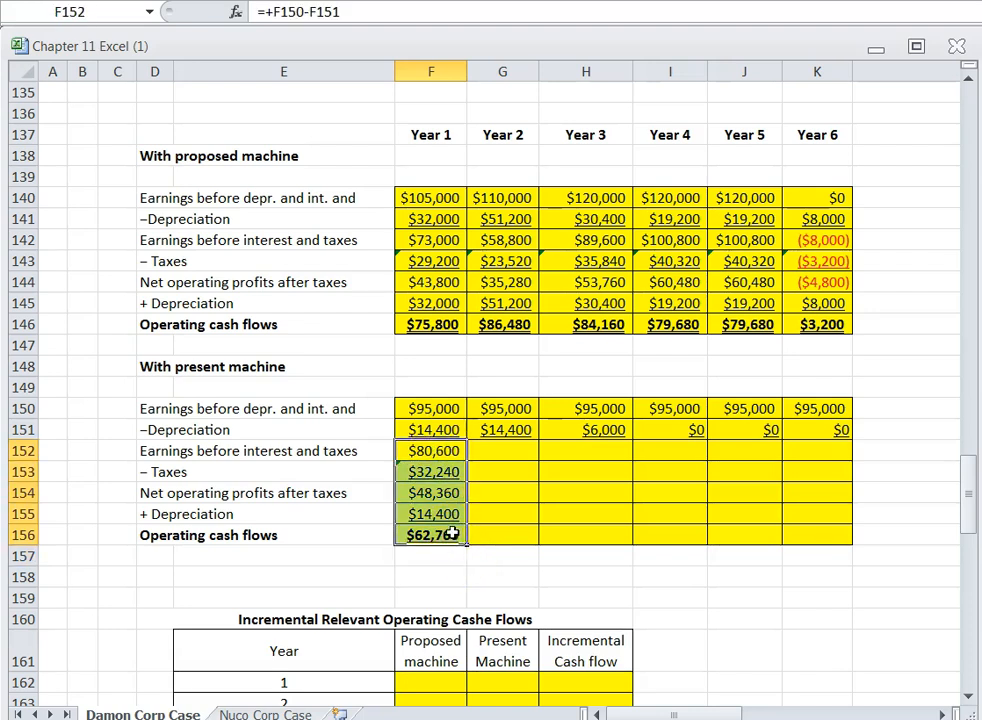
{"action": "left_click_drag", "start_coordinate": [470, 544], "coordinate": [822, 540]}
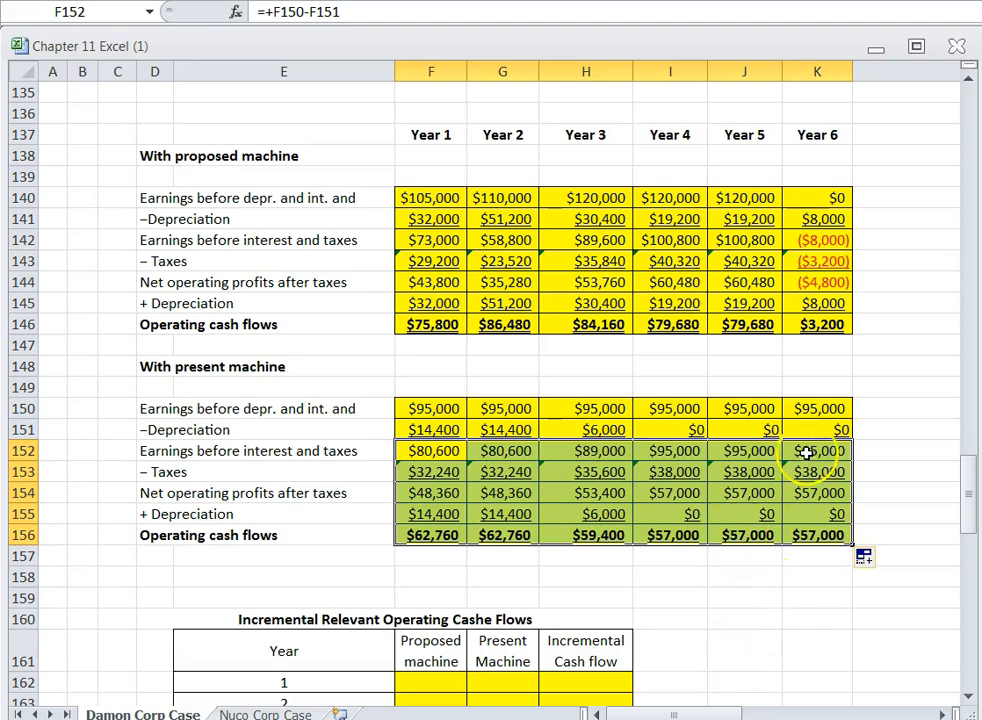
Set the present machine's Year 6 earnings before depreciation, interest and taxes in K150 to 0.
{"action": "left_click", "coordinate": [811, 408]}
{"action": "type", "text": "0"}
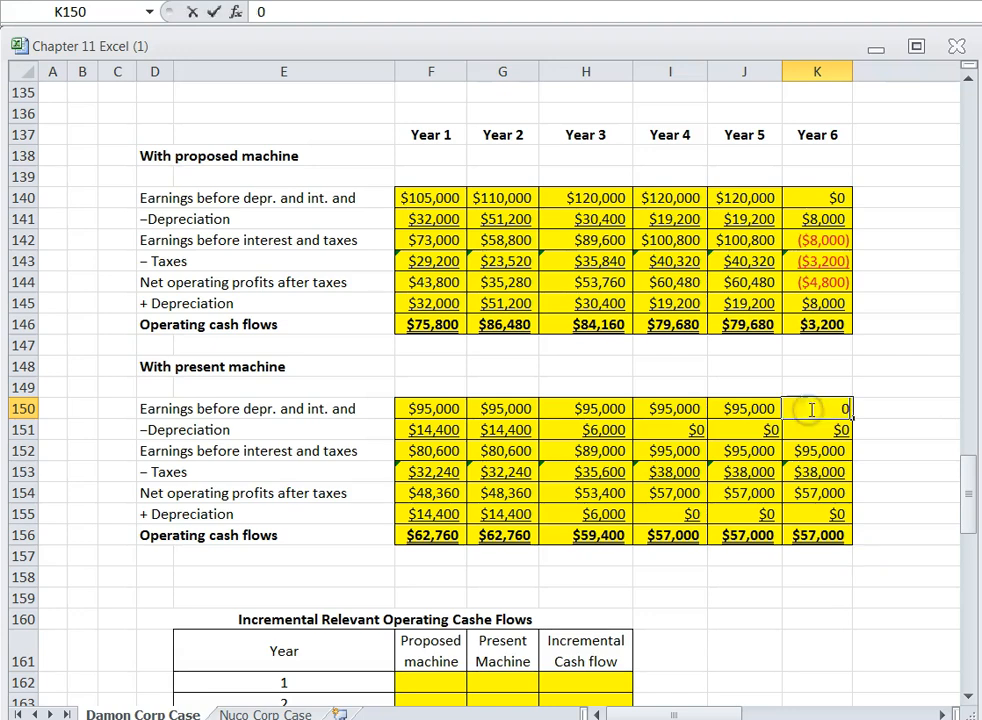
{"action": "left_click", "coordinate": [758, 605]}
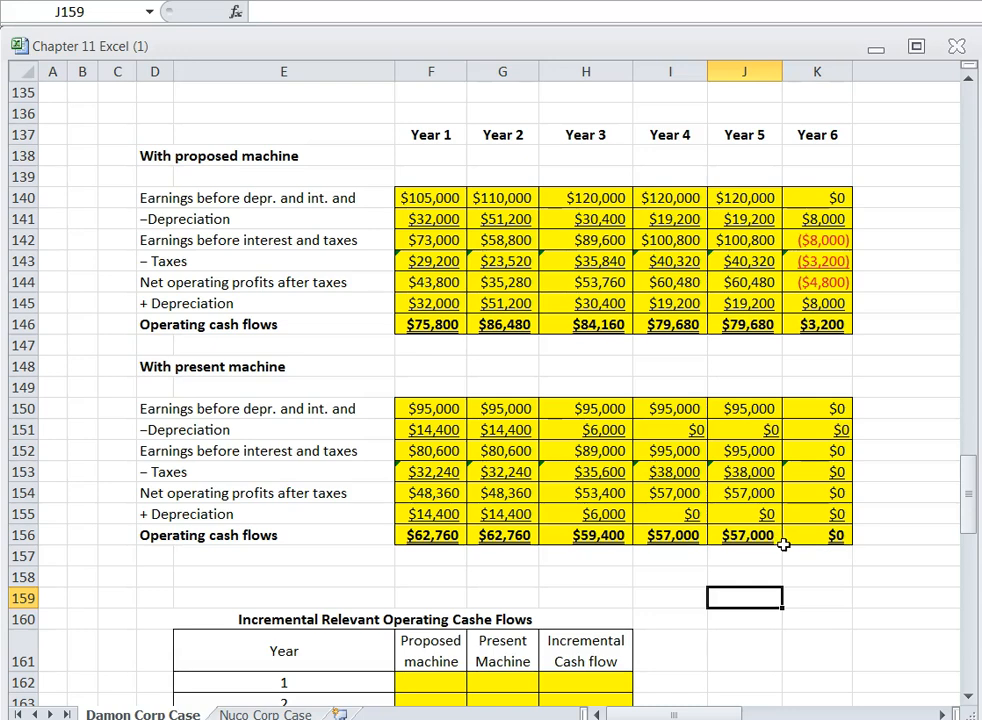
Link the proposed machine's Year 1 cash flow in F162 of the incremental table to the operating cash flow in F146.
{"action": "scroll", "coordinate": [798, 561], "scroll_direction": "down", "scroll_amount": 1}
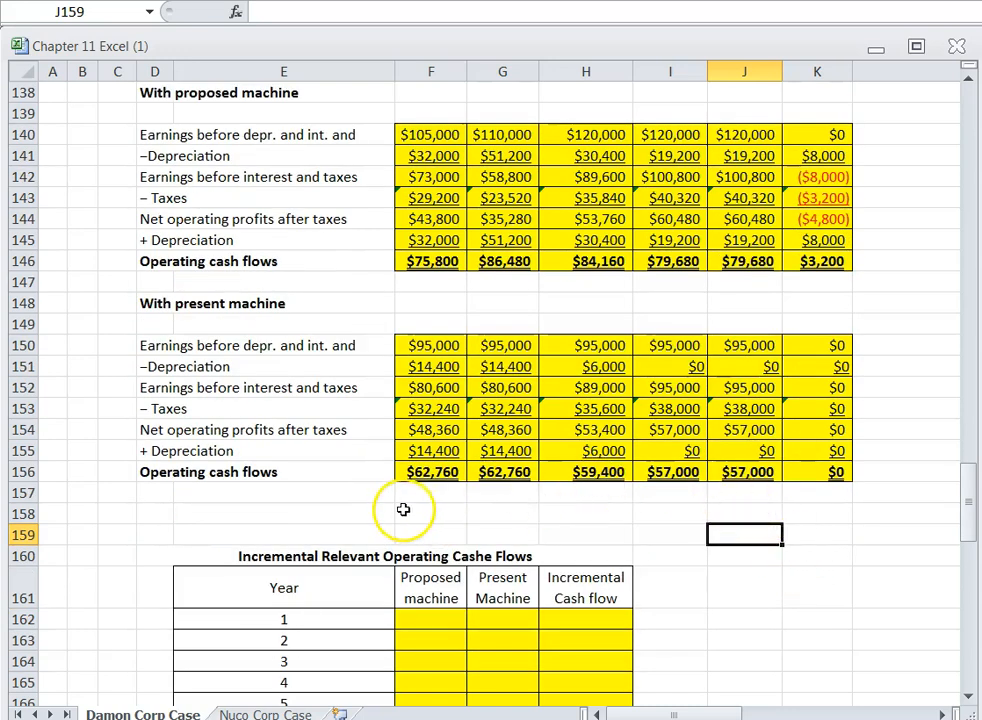
{"action": "scroll", "coordinate": [403, 510], "scroll_direction": "down", "scroll_amount": 1}
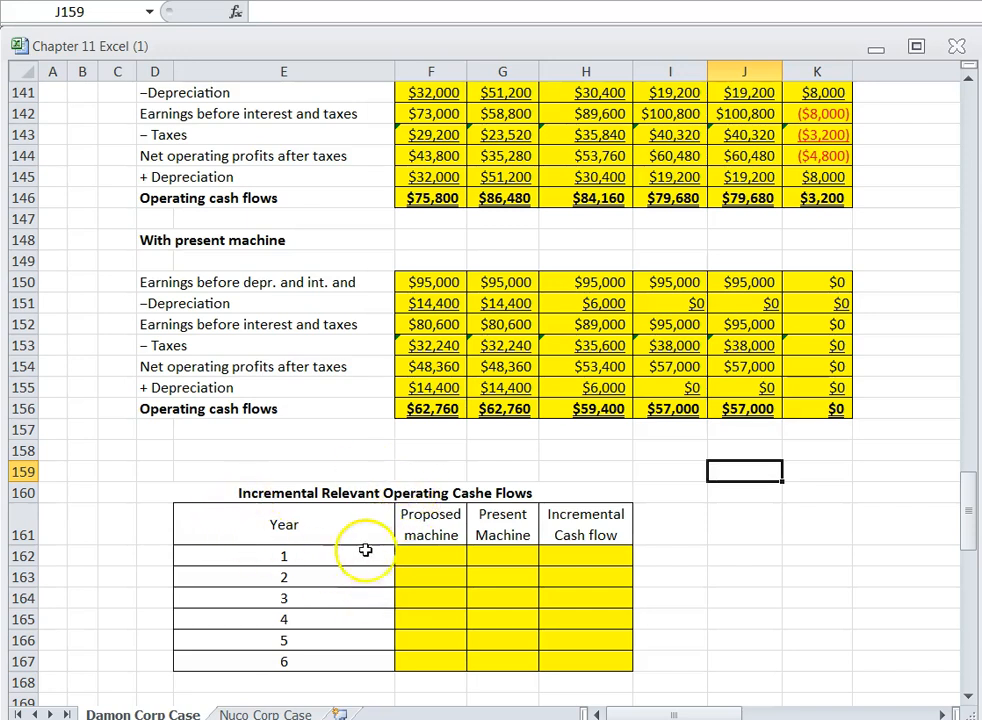
{"action": "scroll", "coordinate": [345, 534], "scroll_direction": "up", "scroll_amount": 1}
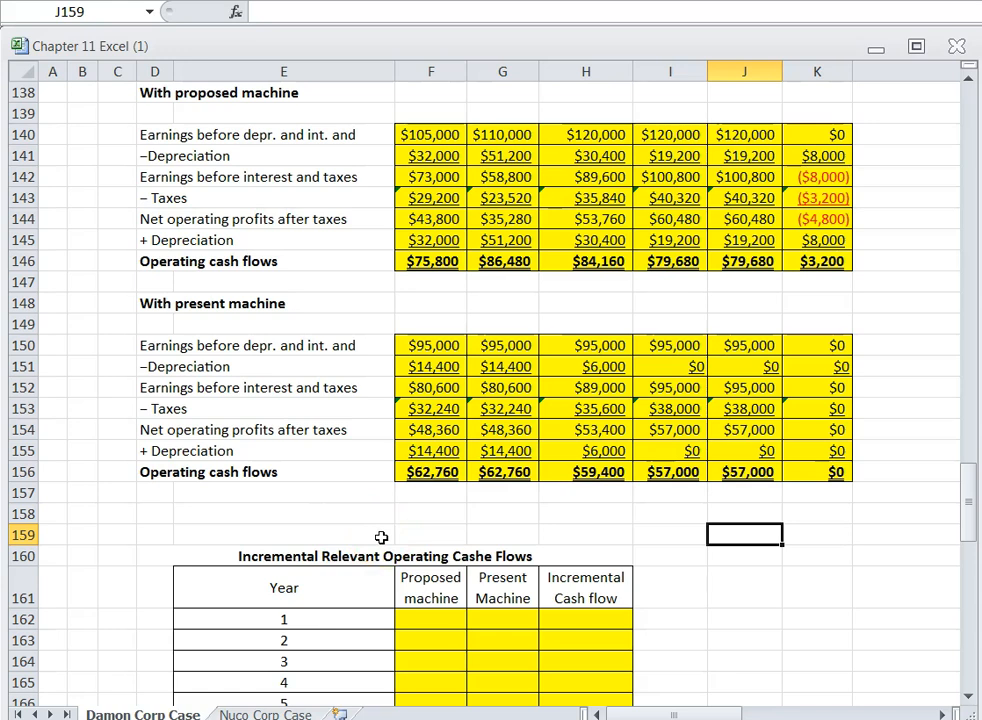
{"action": "left_click", "coordinate": [416, 618]}
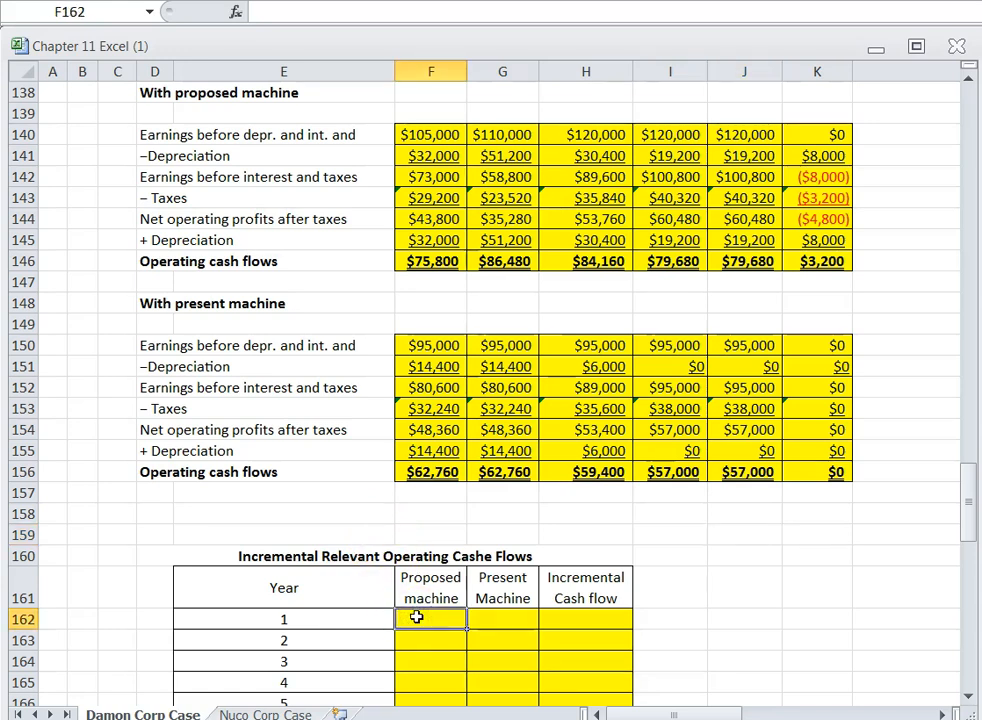
{"action": "type", "text": "+"}
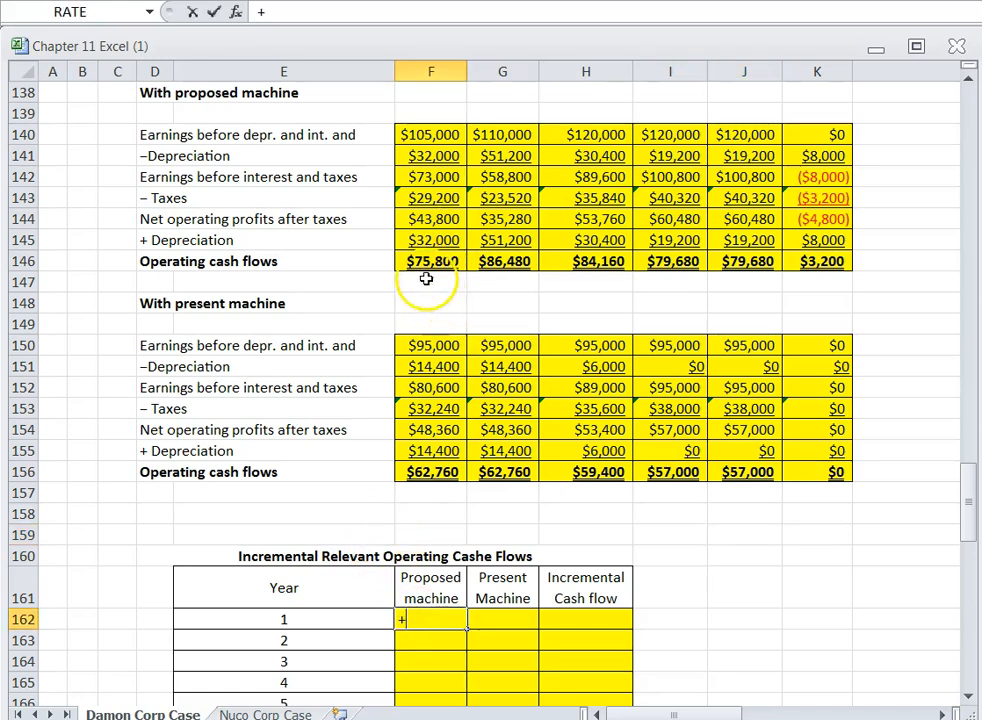
{"action": "left_click", "coordinate": [421, 261]}
{"action": "key", "text": "Return"}
{"action": "key", "text": "ctrl+Tab"}
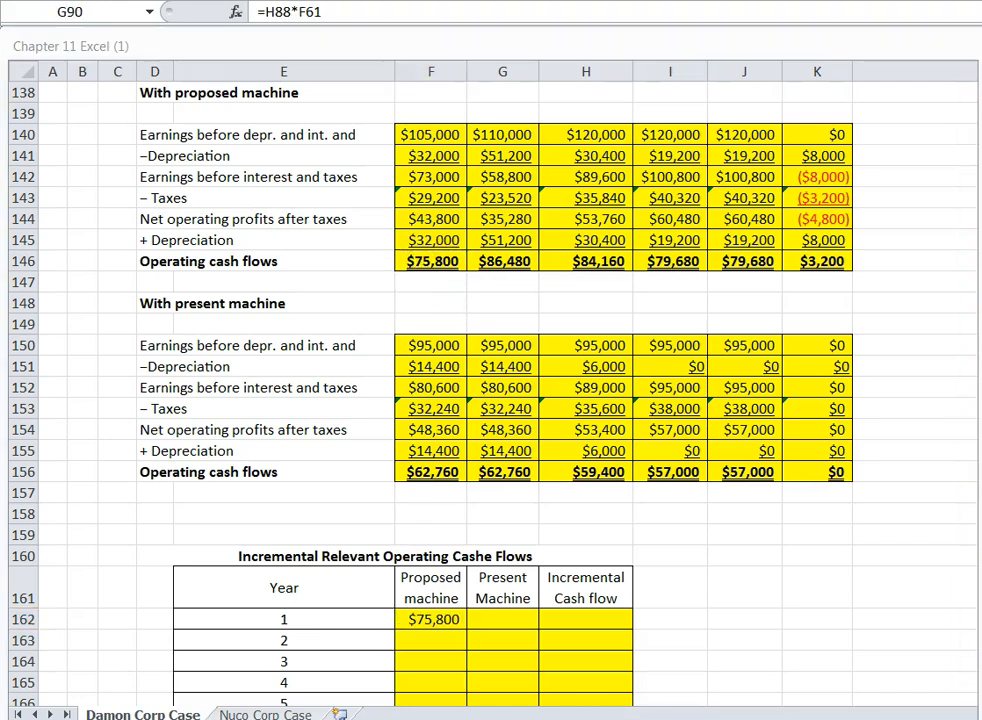
Try to fill the present machine's Year 1 cash flow in G162 from F150, first as a negative, and again as a positive reference.
{"action": "left_click", "coordinate": [492, 617]}
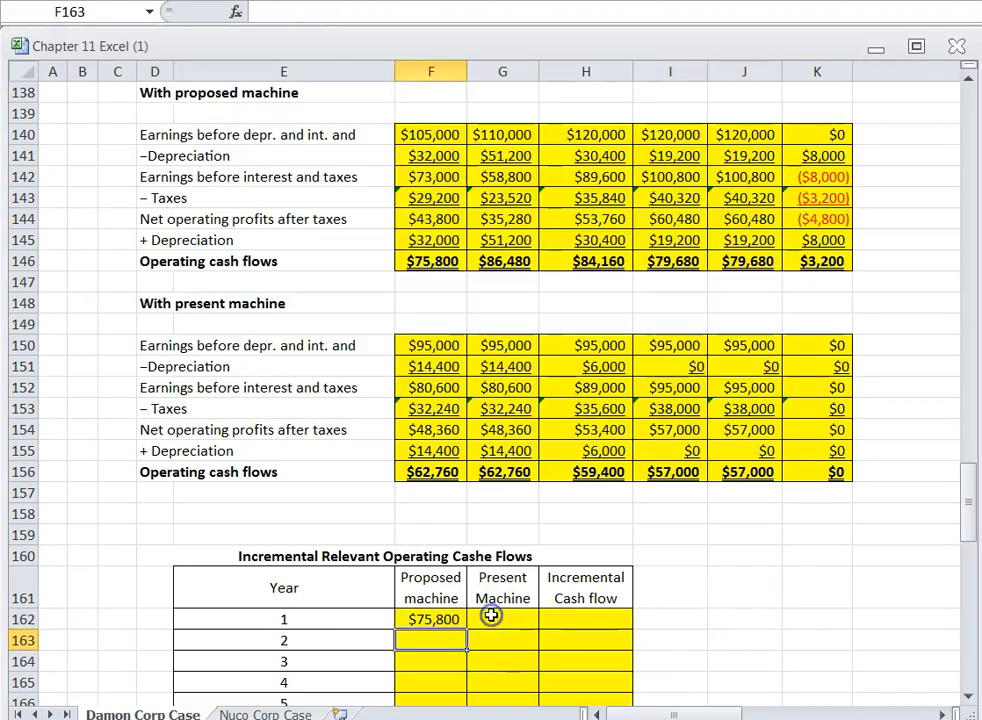
{"action": "type", "text": "-F150"}
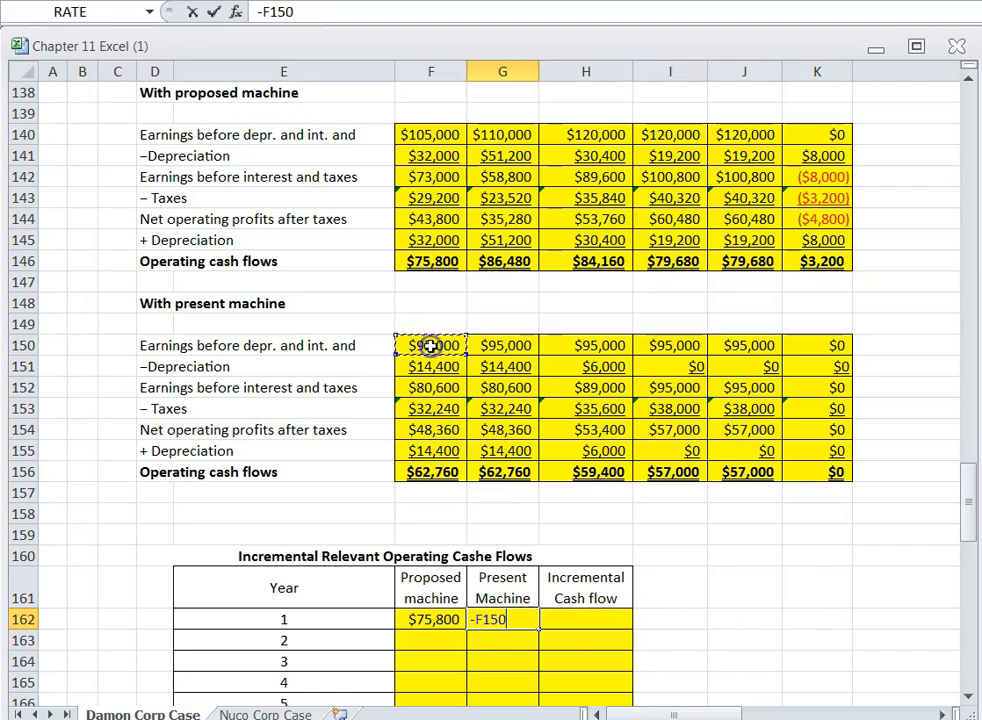
{"action": "key", "text": "Return"}
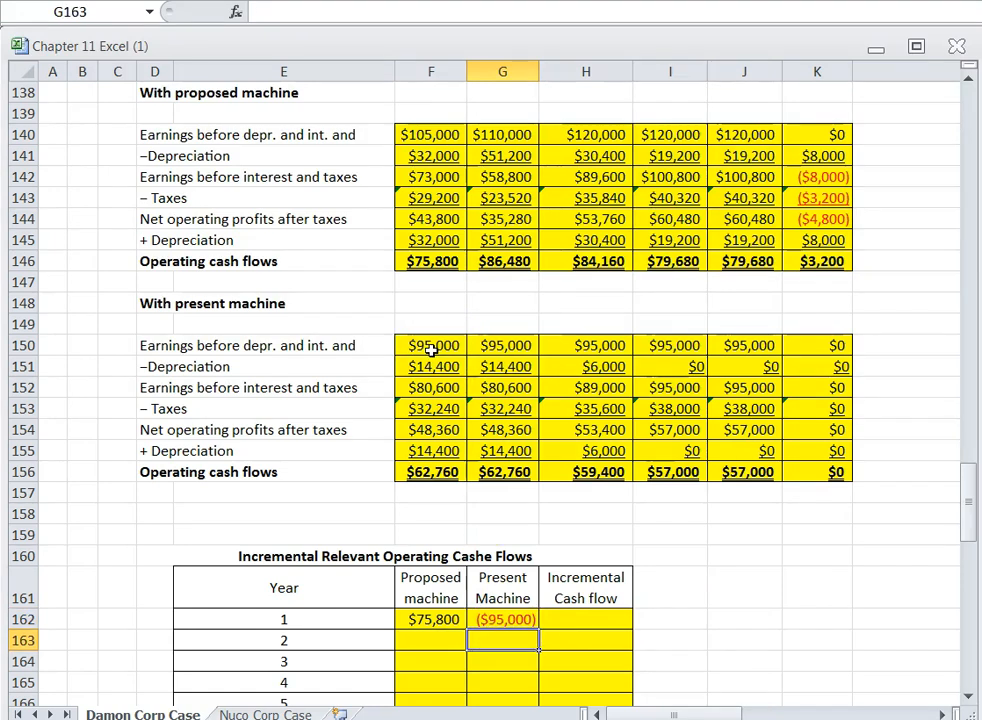
{"action": "left_click", "coordinate": [495, 619]}
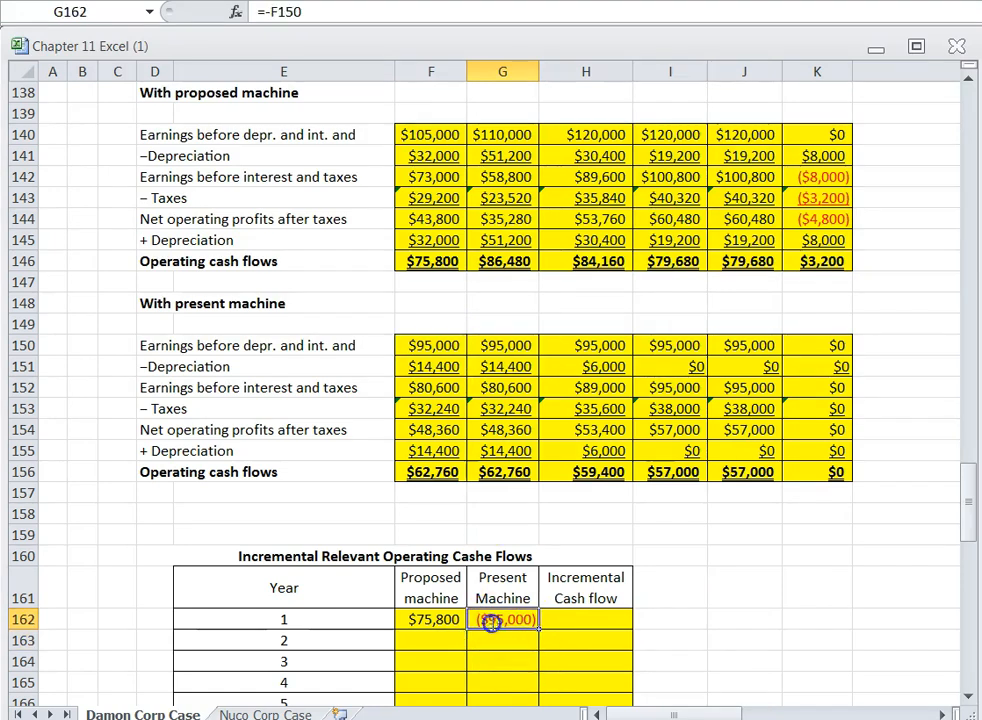
{"action": "type", "text": "+"}
{"action": "left_click", "coordinate": [418, 345]}
{"action": "key", "text": "Return"}
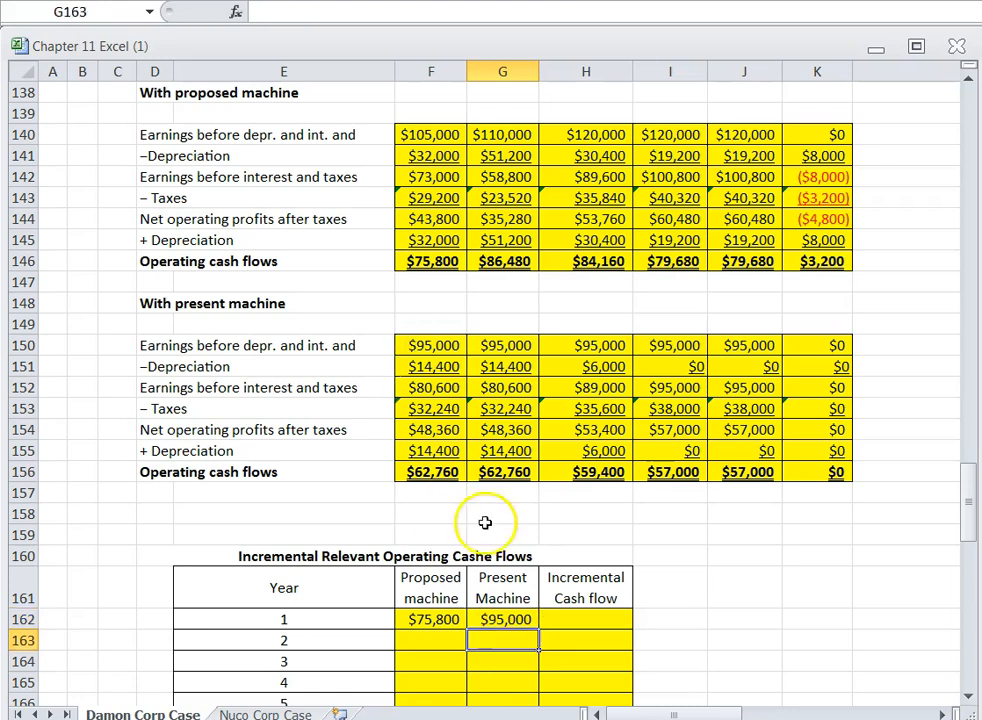
Link the present machine's Year 1 cash flow in G162 to the operating cash flow in F156.
{"action": "left_click", "coordinate": [497, 617]}
{"action": "left_click", "coordinate": [422, 472]}
{"action": "key", "text": "Down"}
{"action": "left_click", "coordinate": [497, 619]}
{"action": "type", "text": "+"}
{"action": "left_click", "coordinate": [416, 472]}
{"action": "key", "text": "Return"}
Calculate the Year 1 incremental cash flow in H162 as F162-G162.
{"action": "left_click", "coordinate": [577, 617]}
{"action": "type", "text": "+"}
{"action": "left_click", "coordinate": [432, 619]}
{"action": "type", "text": "-"}
{"action": "left_click", "coordinate": [507, 619]}
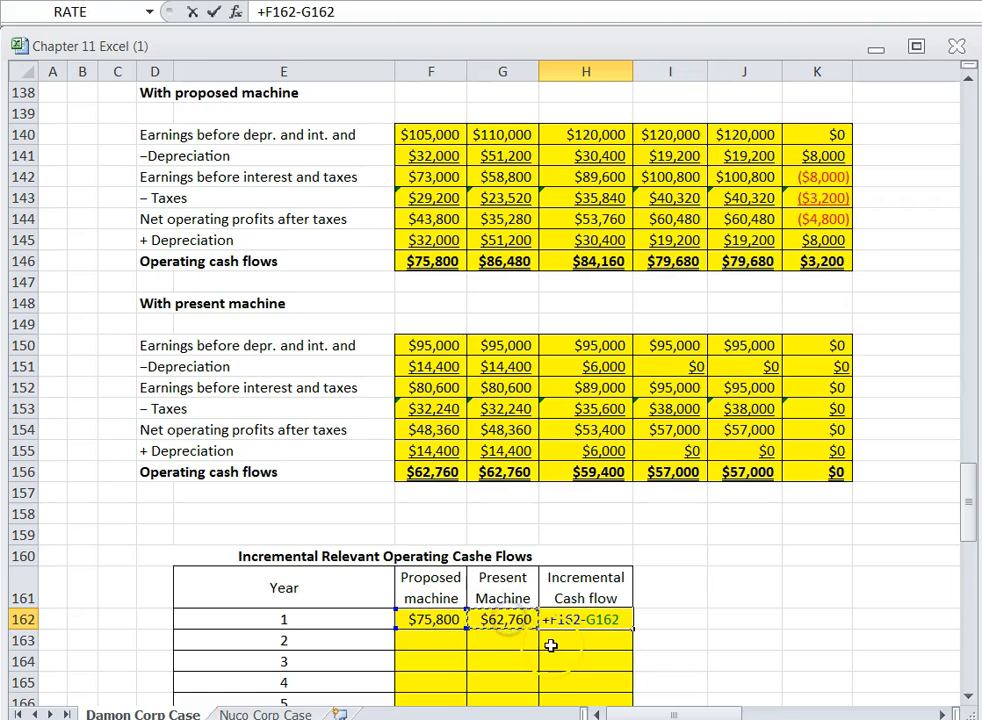
{"action": "key", "text": "Return"}
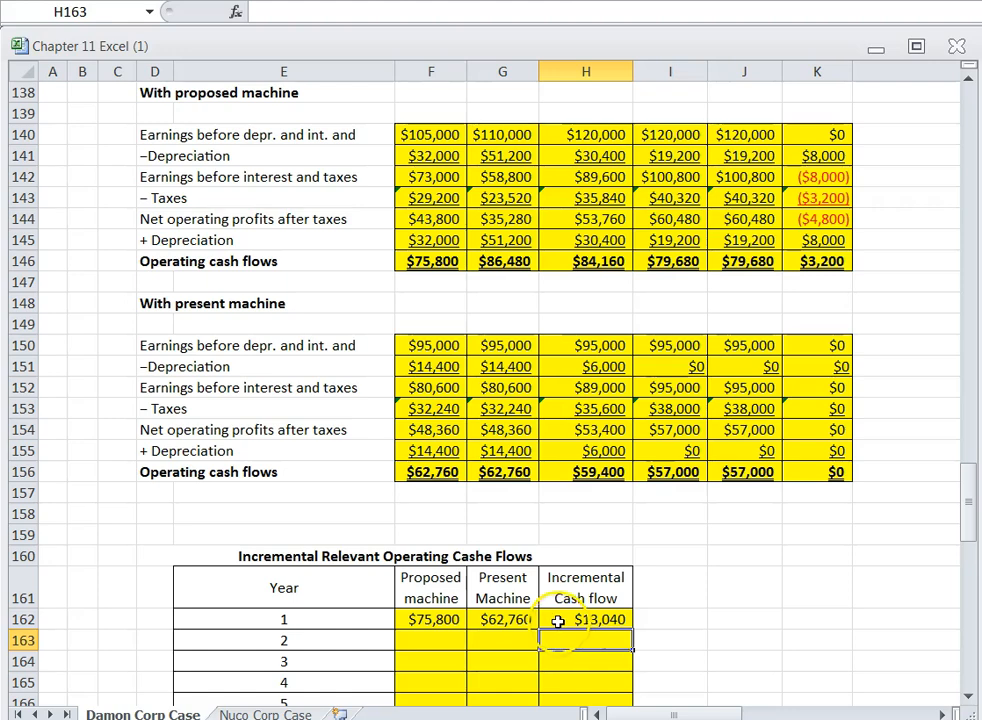
Link the proposed machine's Year 2 cash flow in F163 to the operating cash flow in G146.
{"action": "scroll", "coordinate": [558, 621], "scroll_direction": "down", "scroll_amount": 2}
{"action": "left_click", "coordinate": [426, 514]}
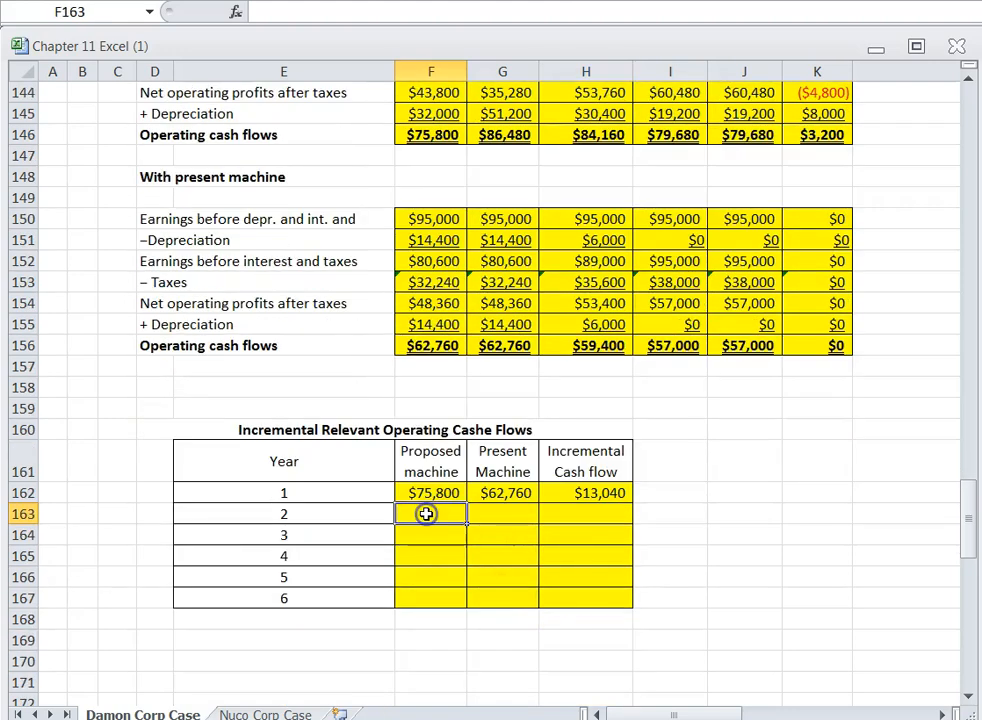
{"action": "scroll", "coordinate": [447, 579], "scroll_direction": "up", "scroll_amount": 1}
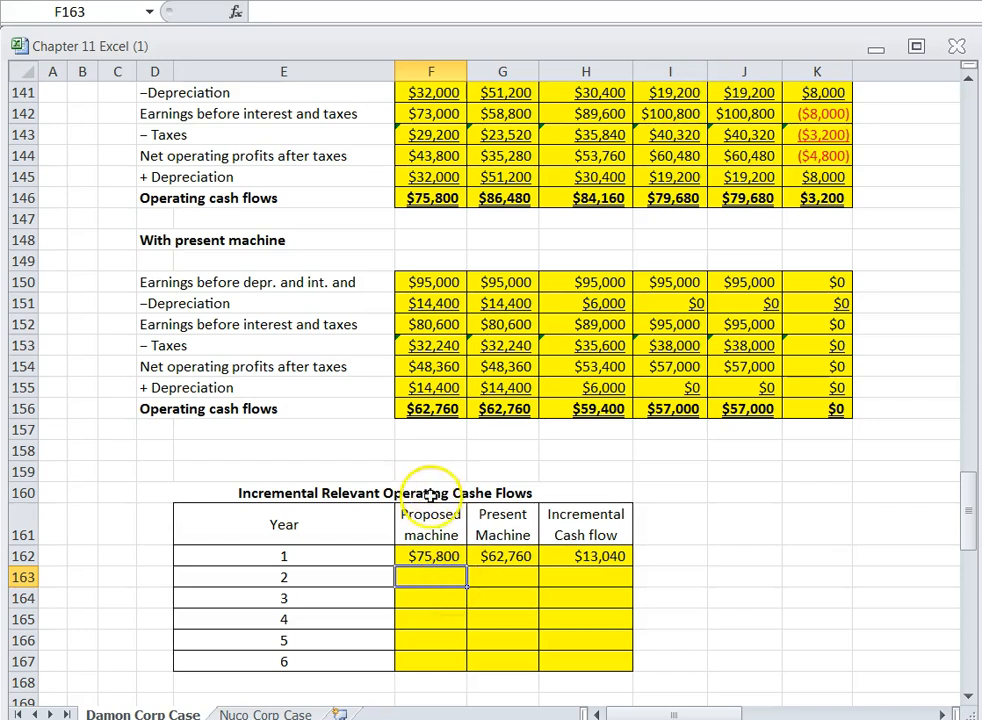
{"action": "scroll", "coordinate": [430, 501], "scroll_direction": "up", "scroll_amount": 1}
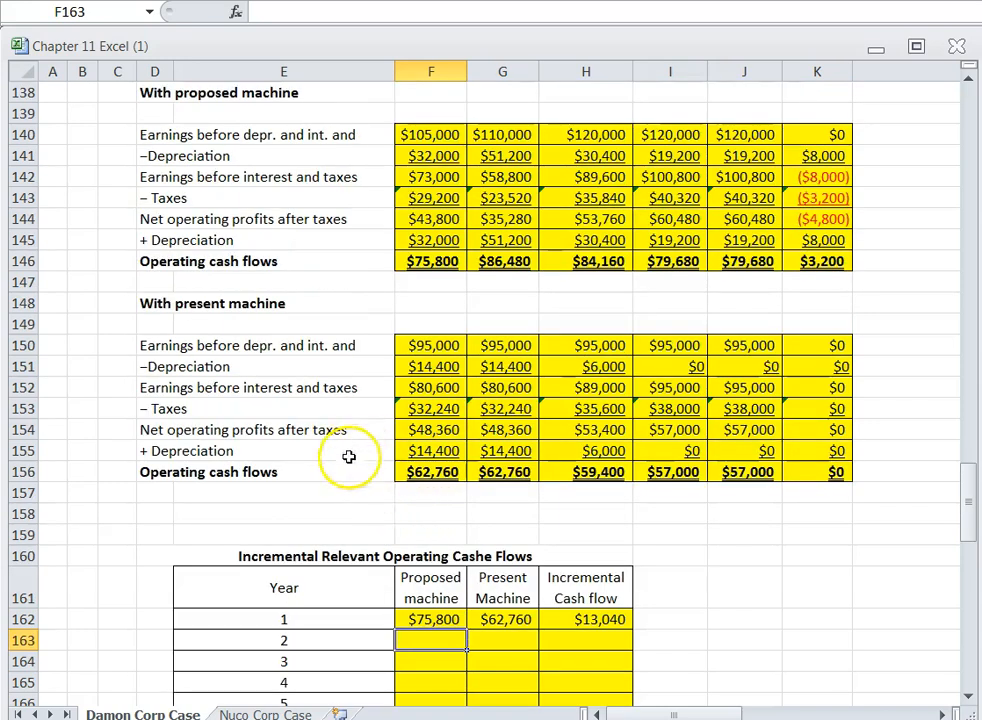
{"action": "type", "text": "+"}
{"action": "left_click", "coordinate": [485, 274]}
{"action": "key", "text": "Return"}
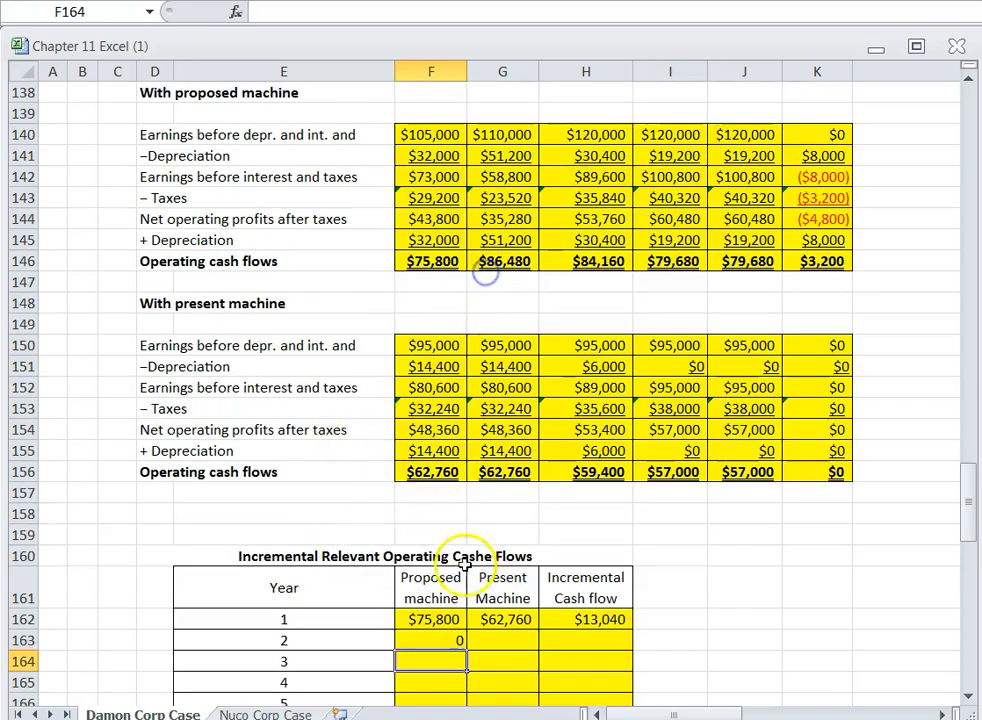
{"action": "left_click", "coordinate": [428, 636]}
{"action": "type", "text": "+"}
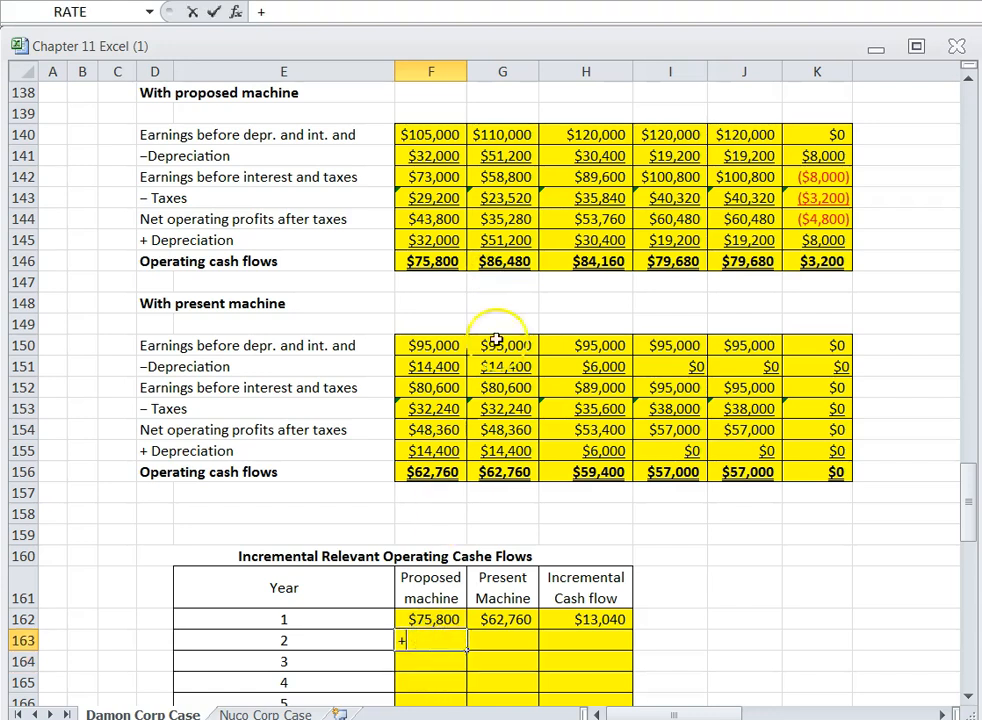
{"action": "left_click", "coordinate": [487, 261]}
{"action": "key", "text": "Return"}
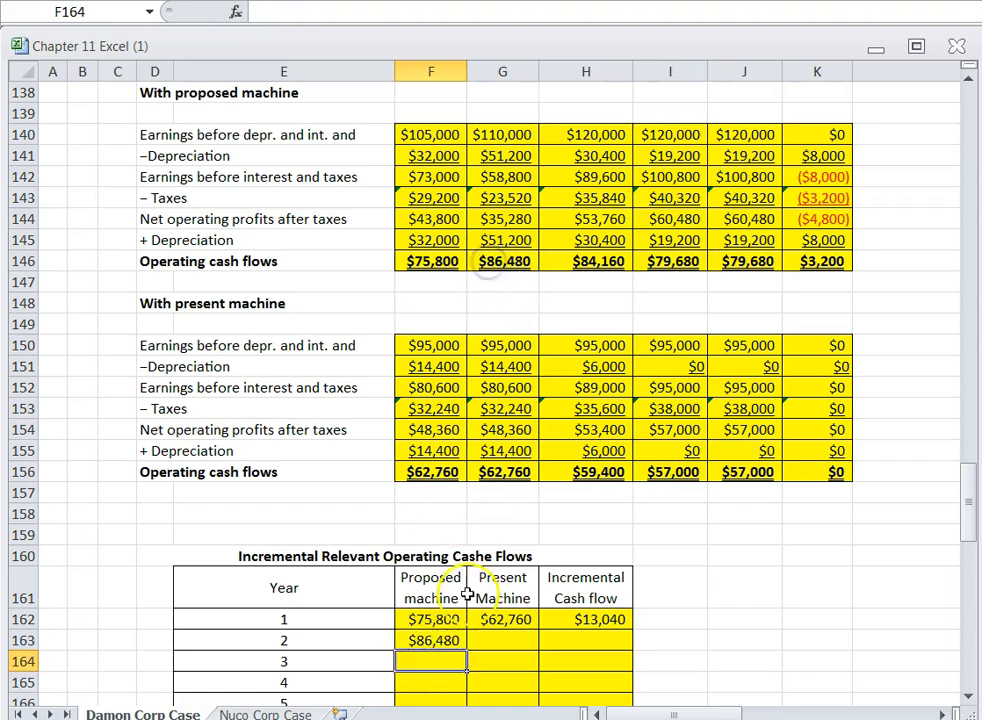
Link the proposed machine's Year 3 and Year 4 cash flows in F164 and F165 to H146 and I146.
{"action": "left_click", "coordinate": [445, 660]}
{"action": "type", "text": "+"}
{"action": "left_click", "coordinate": [583, 261]}
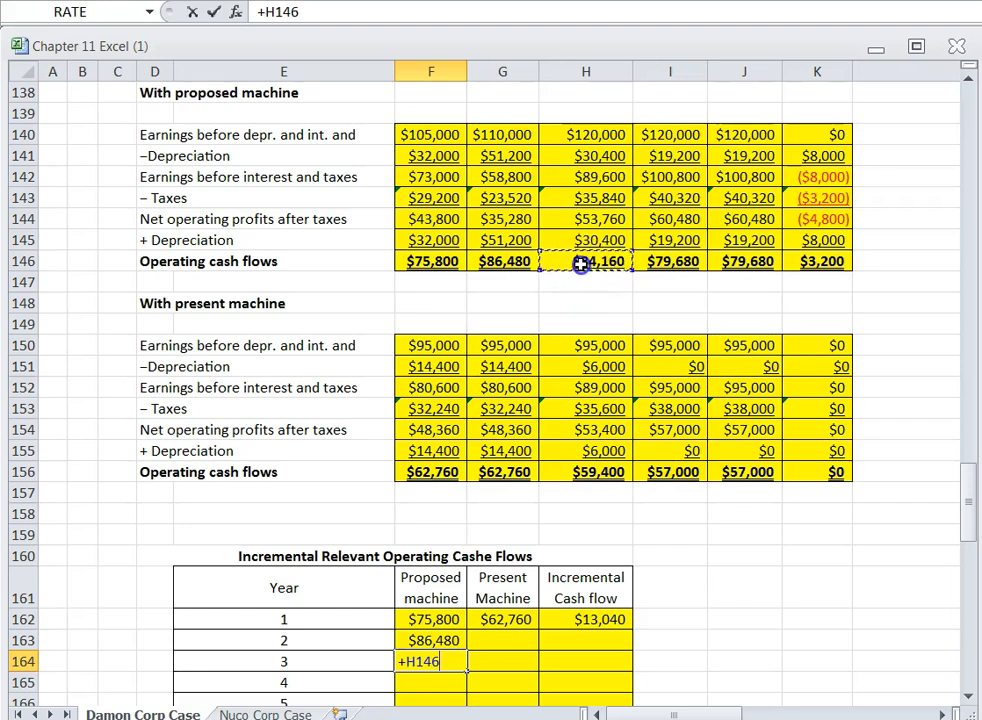
{"action": "key", "text": "Return"}
{"action": "type", "text": "+"}
{"action": "left_click", "coordinate": [660, 263]}
{"action": "key", "text": "Return"}
Link the proposed machine's Year 5 and Year 6 cash flows in F166 and F167 to the matching operating cash flows in row 146.
{"action": "type", "text": "+"}
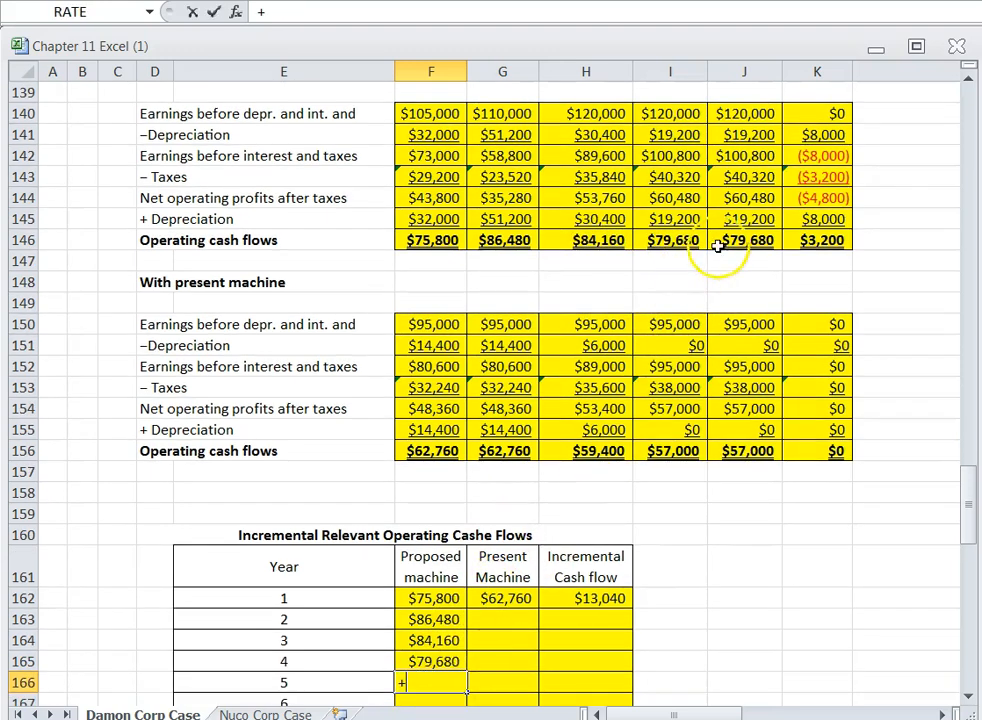
{"action": "left_click", "coordinate": [665, 243]}
{"action": "key", "text": "Return"}
{"action": "type", "text": "+"}
{"action": "left_click", "coordinate": [816, 219]}
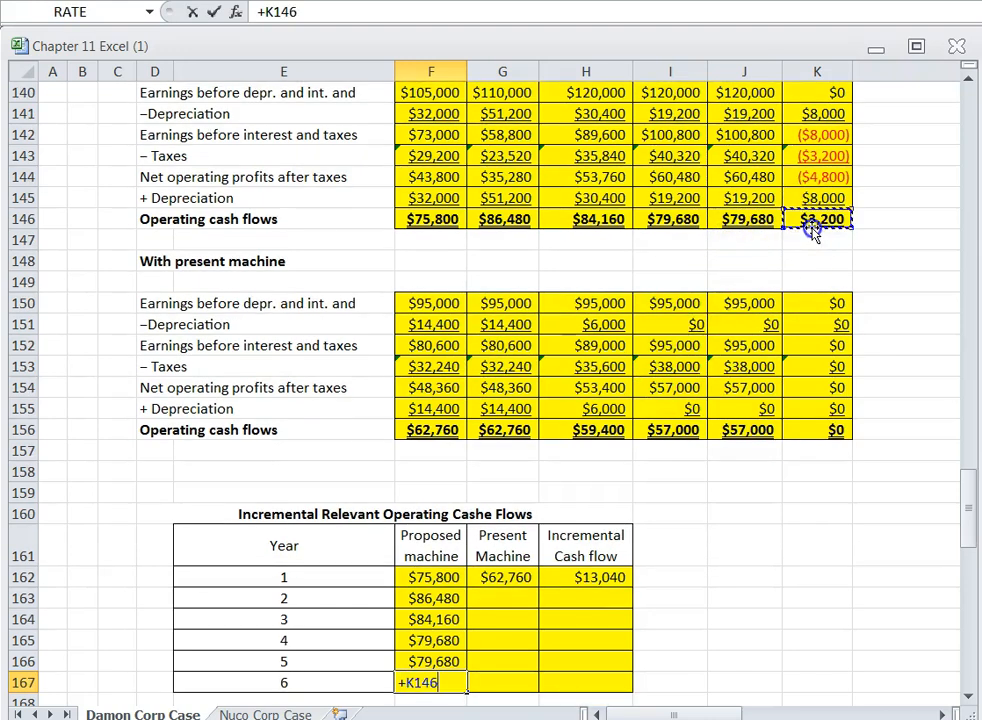
{"action": "key", "text": "Return"}
Link the present machine's Year 2 and Year 3 cash flows in G163 and G164 to G156 and H156.
{"action": "left_click", "coordinate": [507, 589]}
{"action": "left_click", "coordinate": [500, 573]}
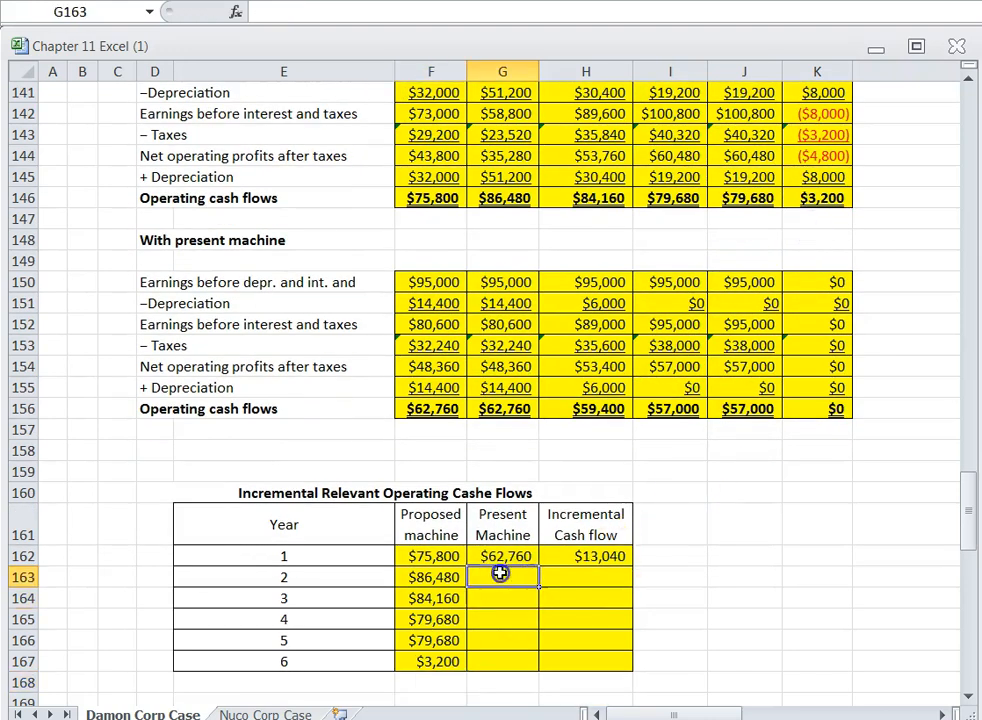
{"action": "type", "text": "+"}
{"action": "left_click", "coordinate": [500, 408]}
{"action": "key", "text": "Return"}
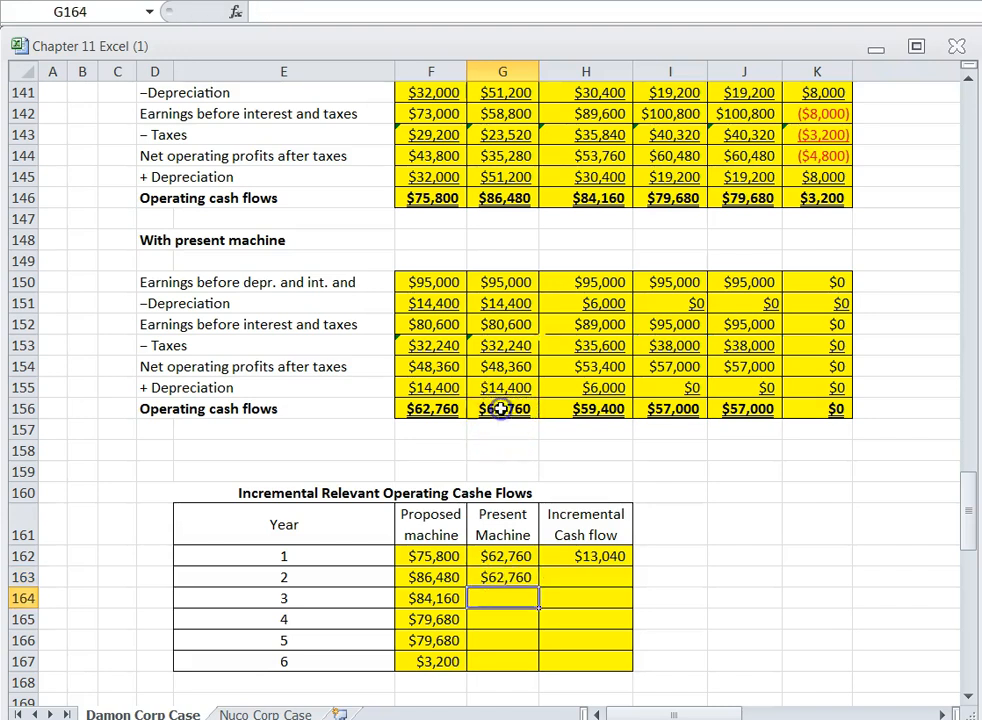
{"action": "type", "text": "+"}
{"action": "left_click", "coordinate": [589, 411]}
{"action": "key", "text": "Return"}
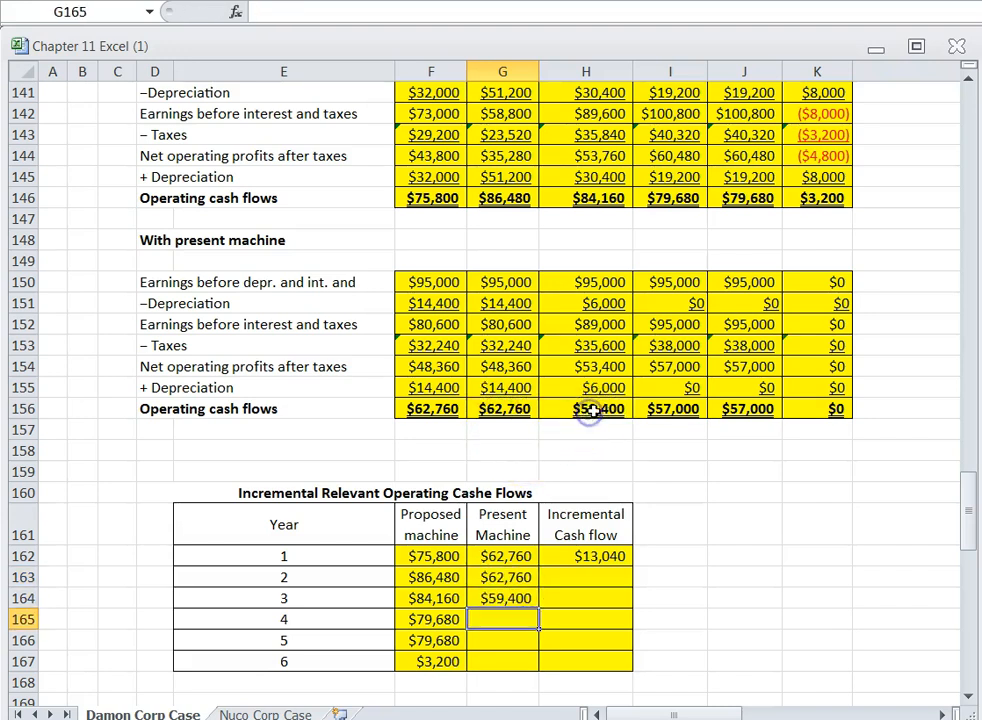
Link the present machine's Year 4 and Year 5 cash flows in G165 and G166 to I156 and J156.
{"action": "type", "text": "+"}
{"action": "left_click", "coordinate": [660, 409]}
{"action": "key", "text": "Return"}
{"action": "type", "text": "+"}
{"action": "left_click", "coordinate": [740, 409]}
{"action": "key", "text": "Return"}
{"action": "left_click", "coordinate": [815, 409]}
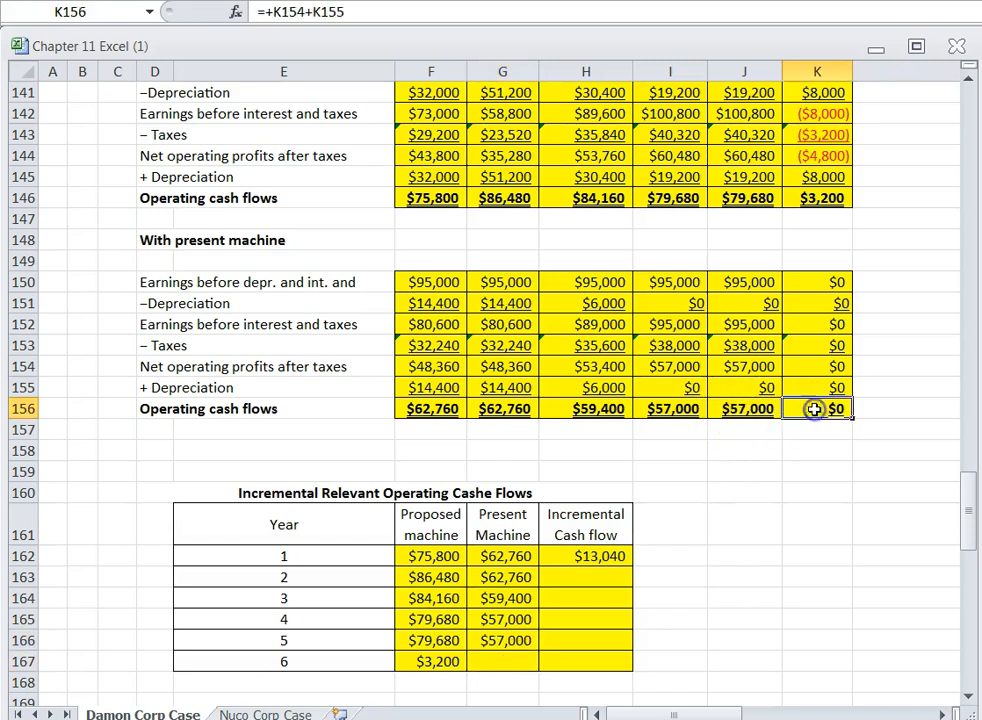
{"action": "type", "text": "+"}
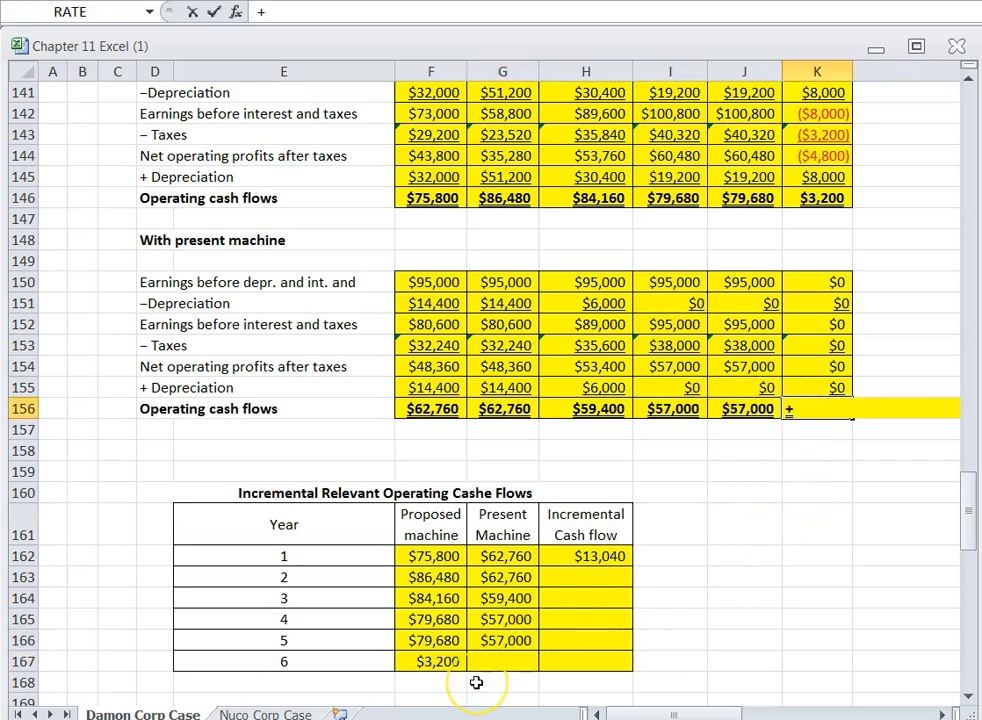
{"action": "key", "text": "Escape"}
Link the present machine's Year 6 cash flow in G167 to the operating cash flow in K156.
{"action": "left_click", "coordinate": [507, 659]}
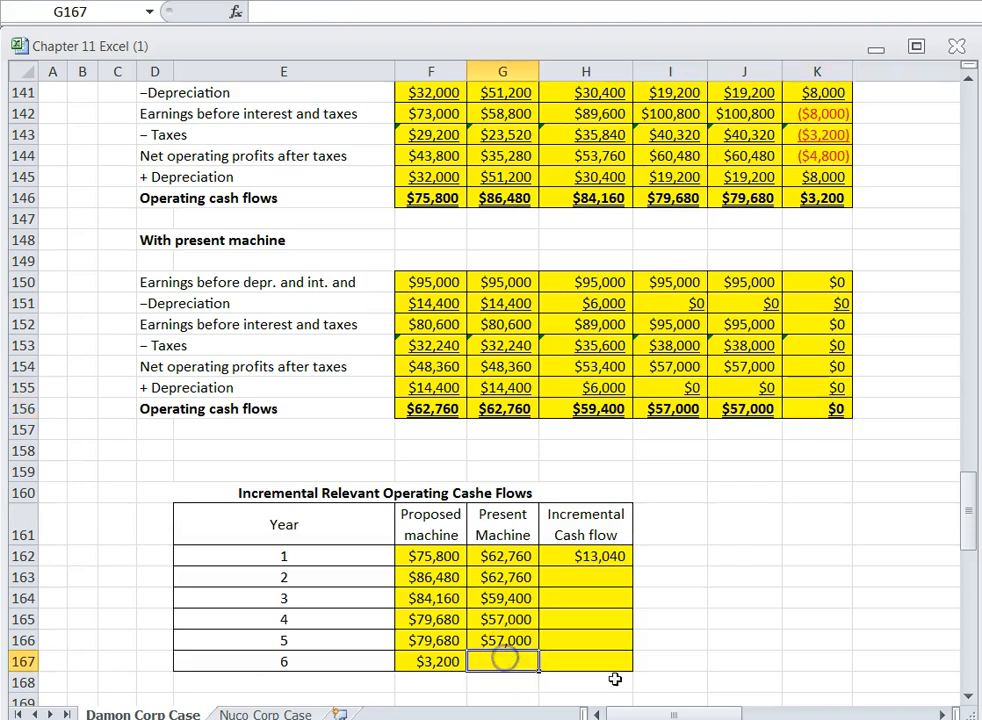
{"action": "type", "text": "+"}
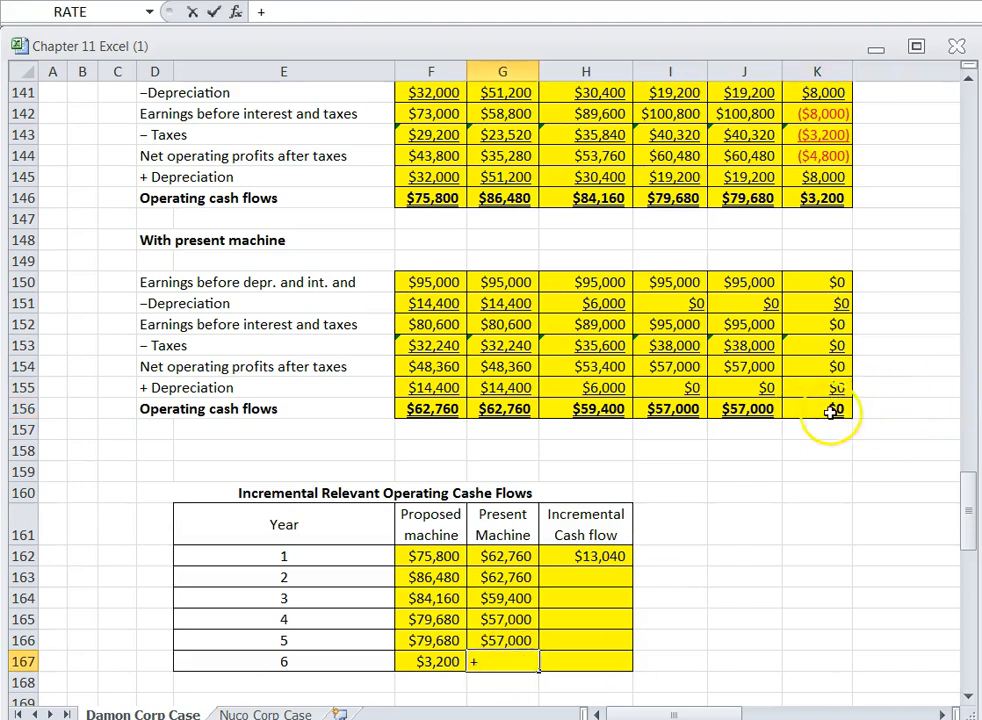
{"action": "left_click", "coordinate": [831, 412]}
{"action": "key", "text": "Return"}
Fill the incremental cash flow formula from H162 down through Year 6 in H167.
{"action": "left_click", "coordinate": [589, 572]}
{"action": "left_click", "coordinate": [592, 557]}
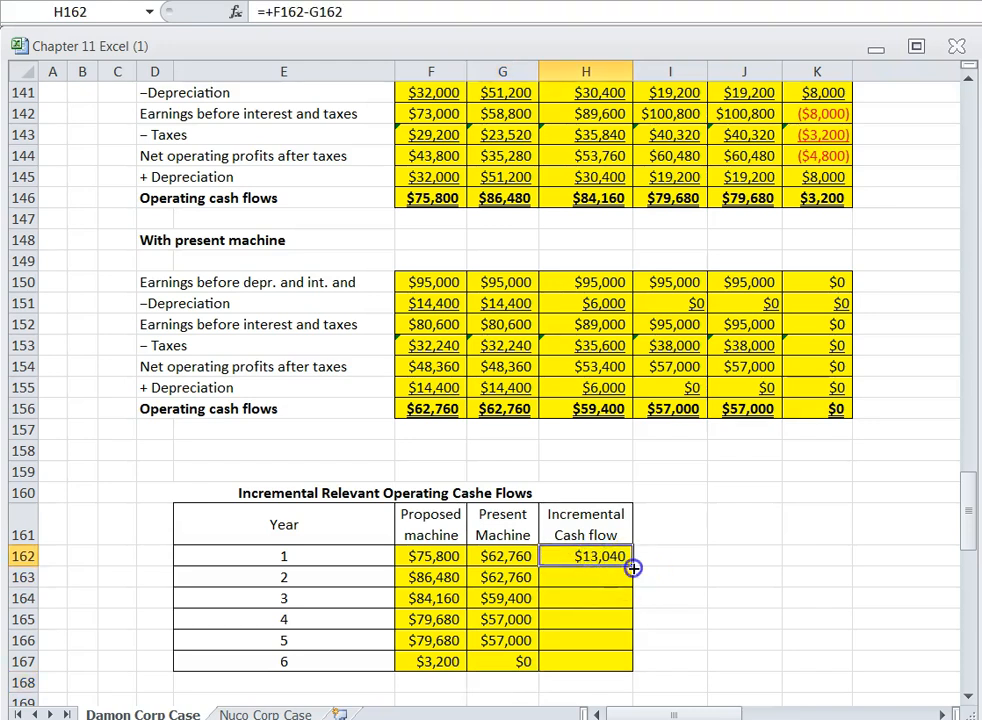
{"action": "left_click_drag", "start_coordinate": [633, 568], "coordinate": [622, 660]}
Total the incremental cash flows in H168 with =SUM(H162:H167).
{"action": "left_click", "coordinate": [589, 689]}
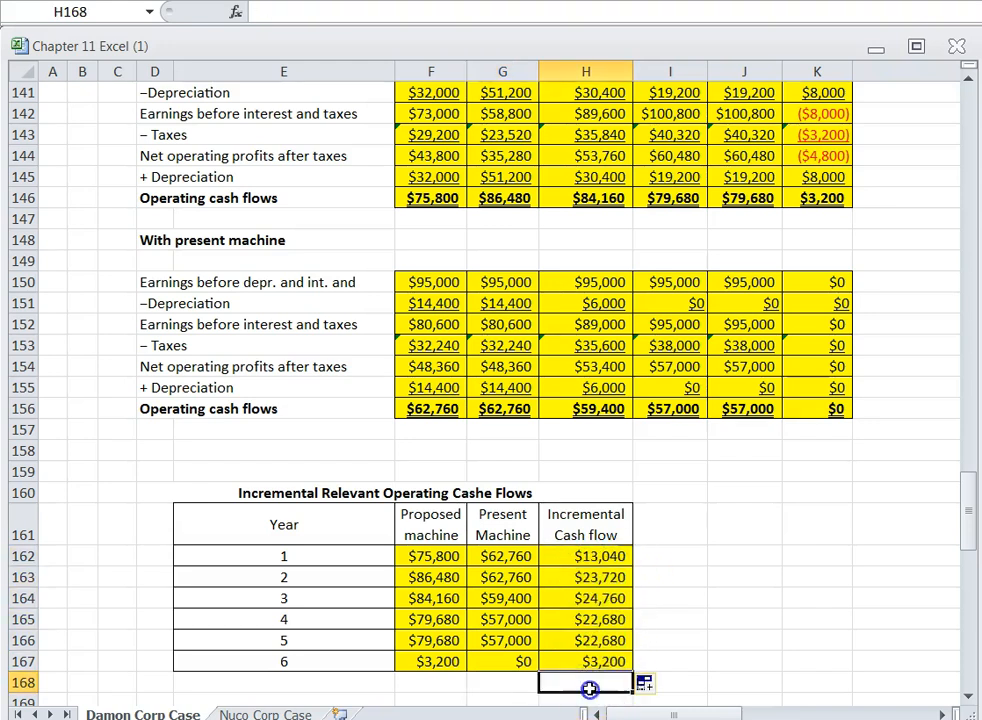
{"action": "key", "text": "alt+equal"}
{"action": "key", "text": "Return"}
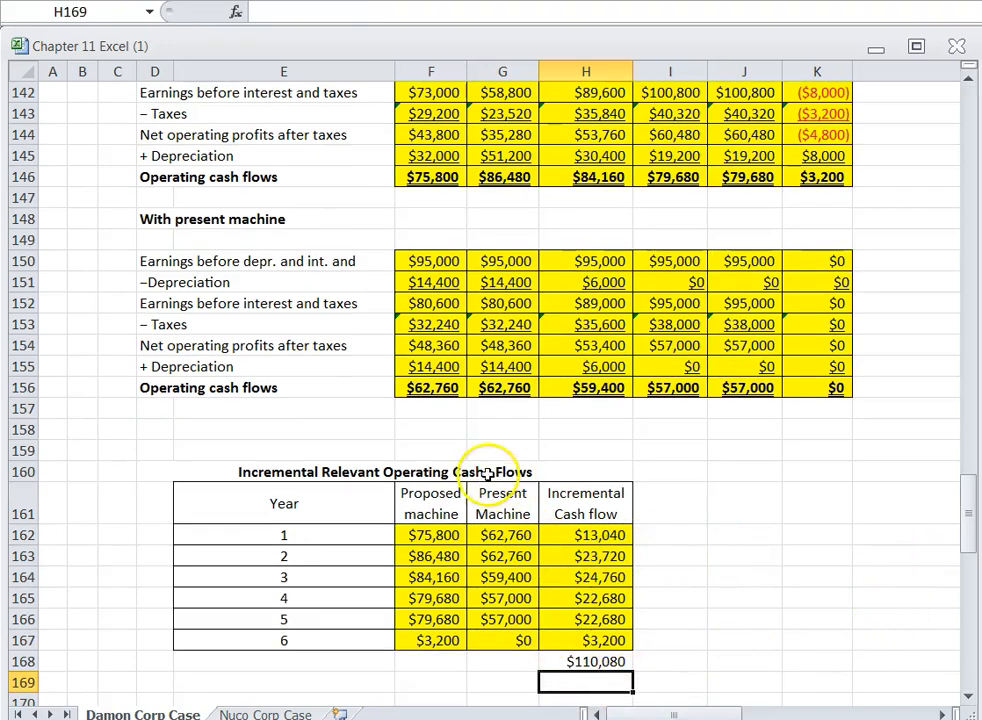
{"action": "left_click", "coordinate": [563, 663]}
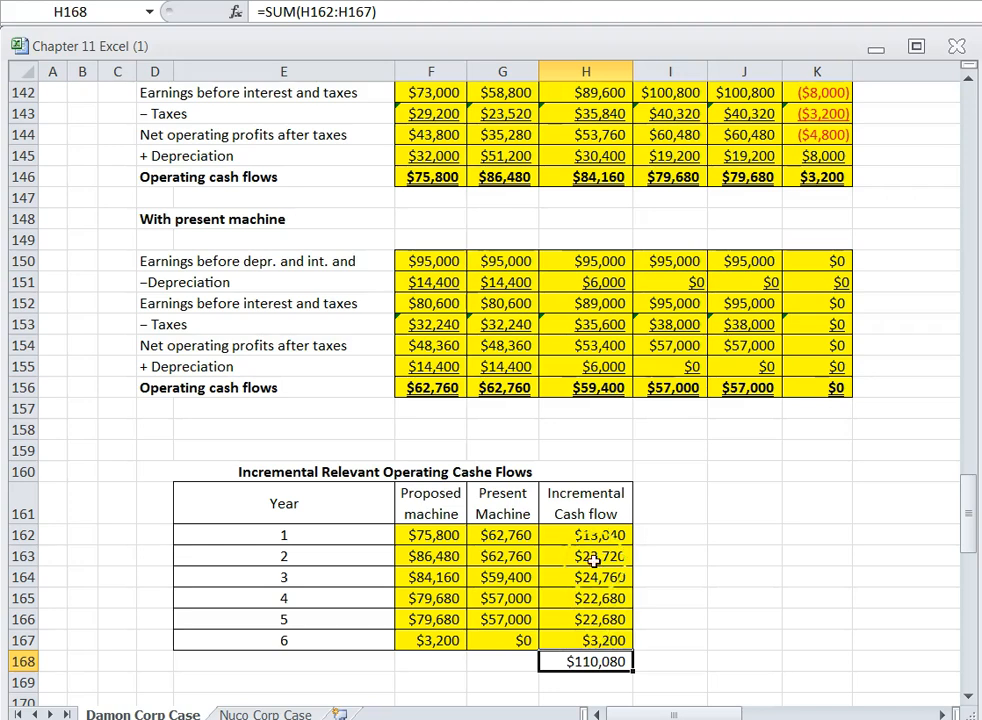
Try a Year 1 earnings value of 155000 for the proposed machine in F140.
{"action": "scroll", "coordinate": [449, 591], "scroll_direction": "up", "scroll_amount": 3}
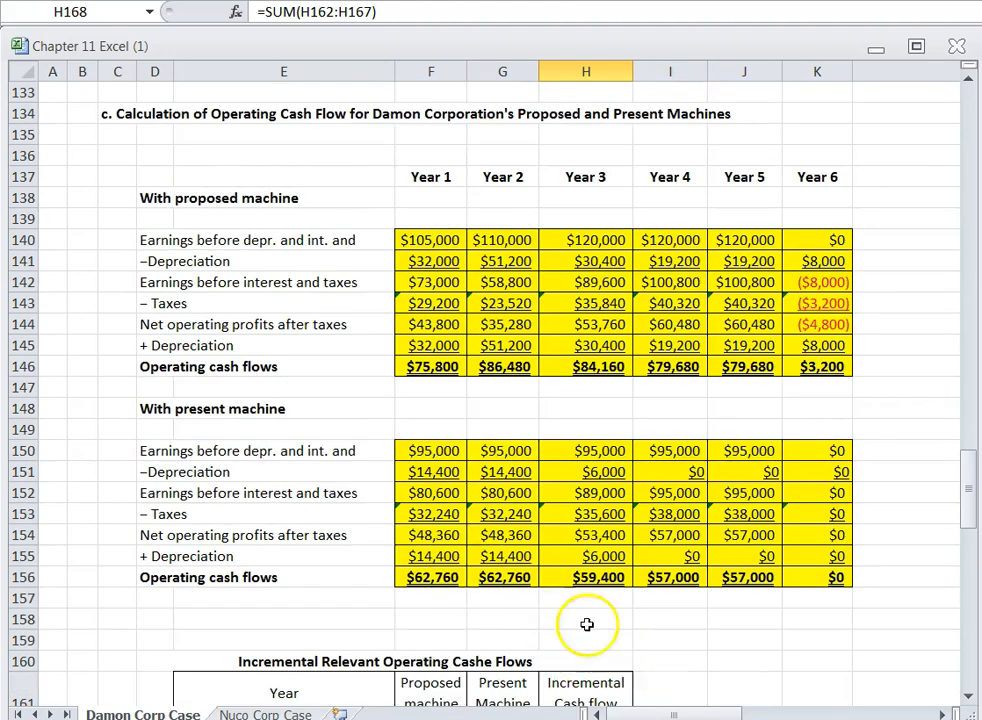
{"action": "left_click", "coordinate": [436, 452]}
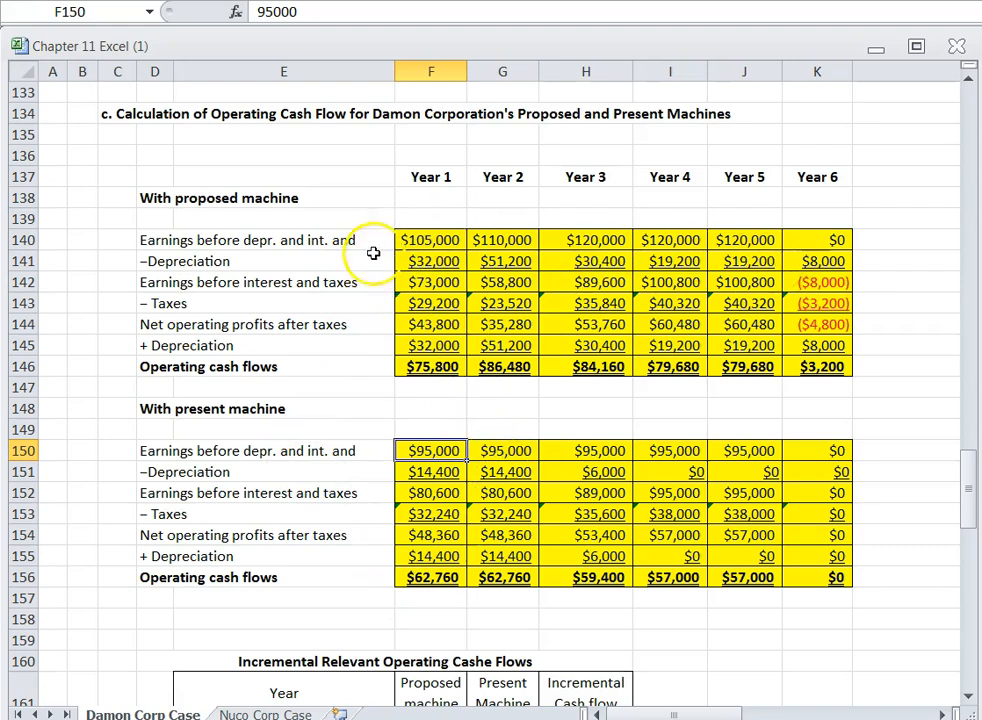
{"action": "left_click", "coordinate": [732, 239]}
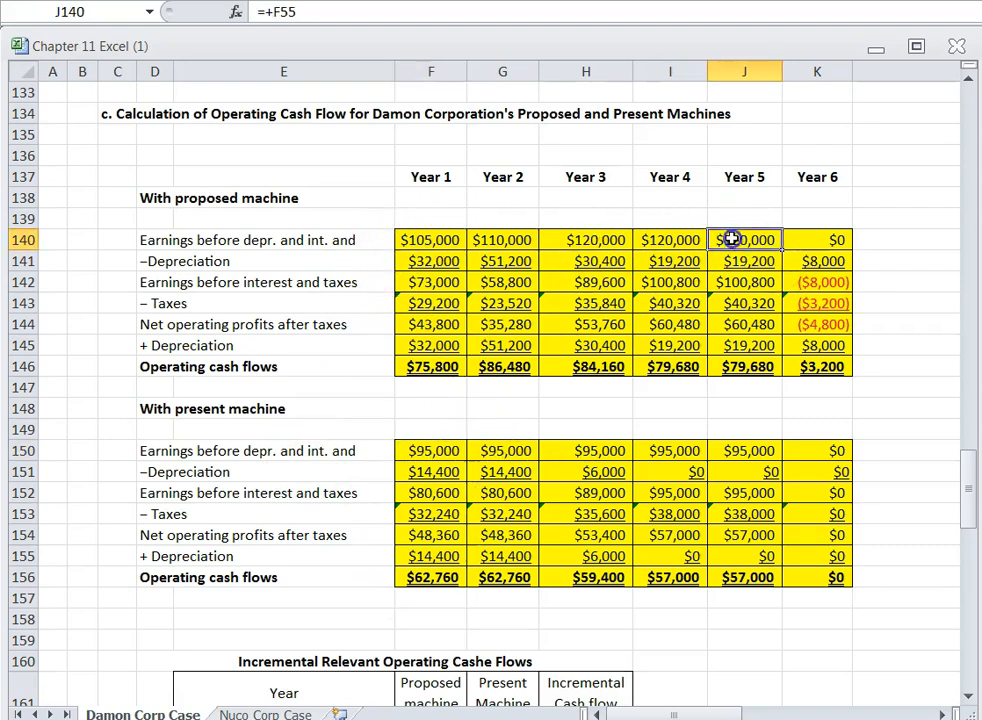
{"action": "left_click", "coordinate": [414, 240]}
{"action": "type", "text": "155000"}
{"action": "left_click", "coordinate": [339, 406]}
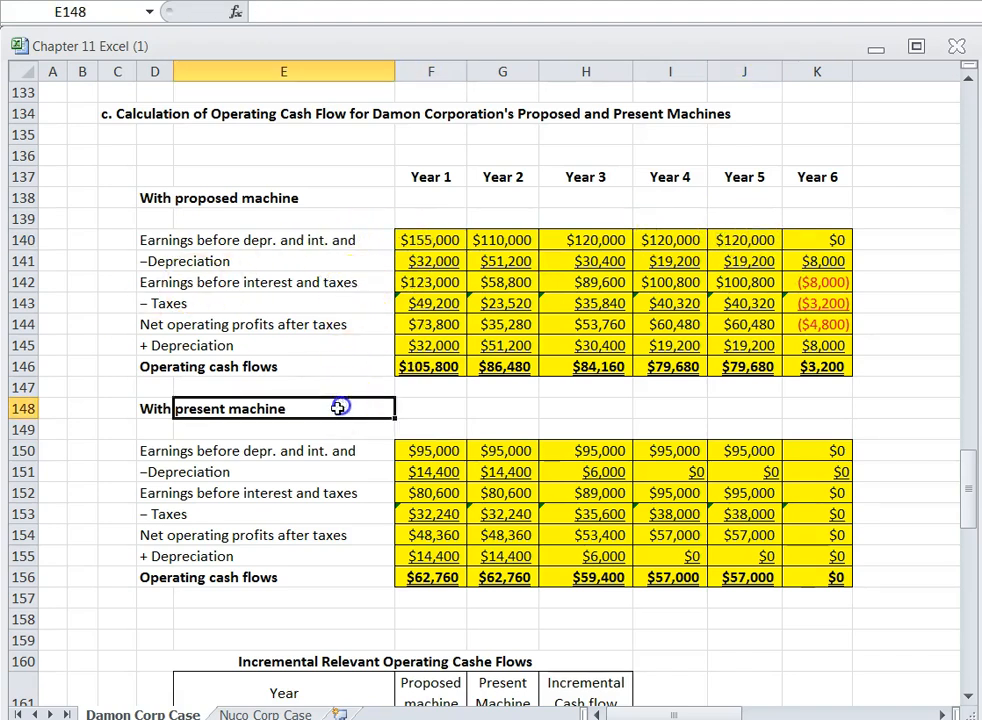
Trace the trial Year 1 earnings through F146, F162 and the total in H168, and undo the change to F140.
{"action": "scroll", "coordinate": [395, 454], "scroll_direction": "down", "scroll_amount": 3}
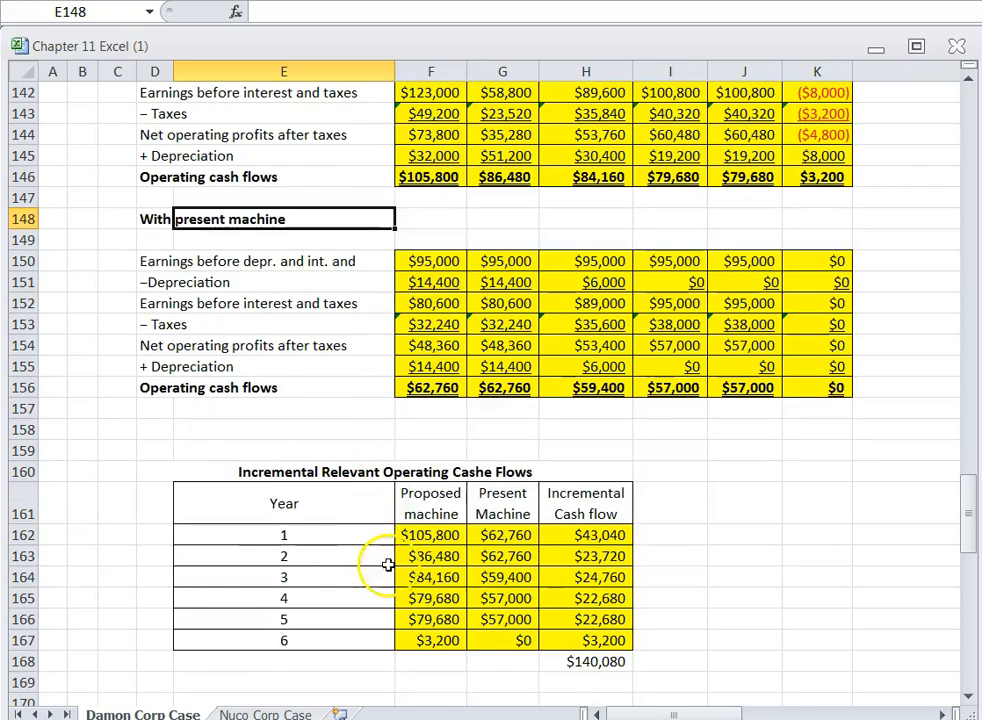
{"action": "left_click", "coordinate": [425, 178]}
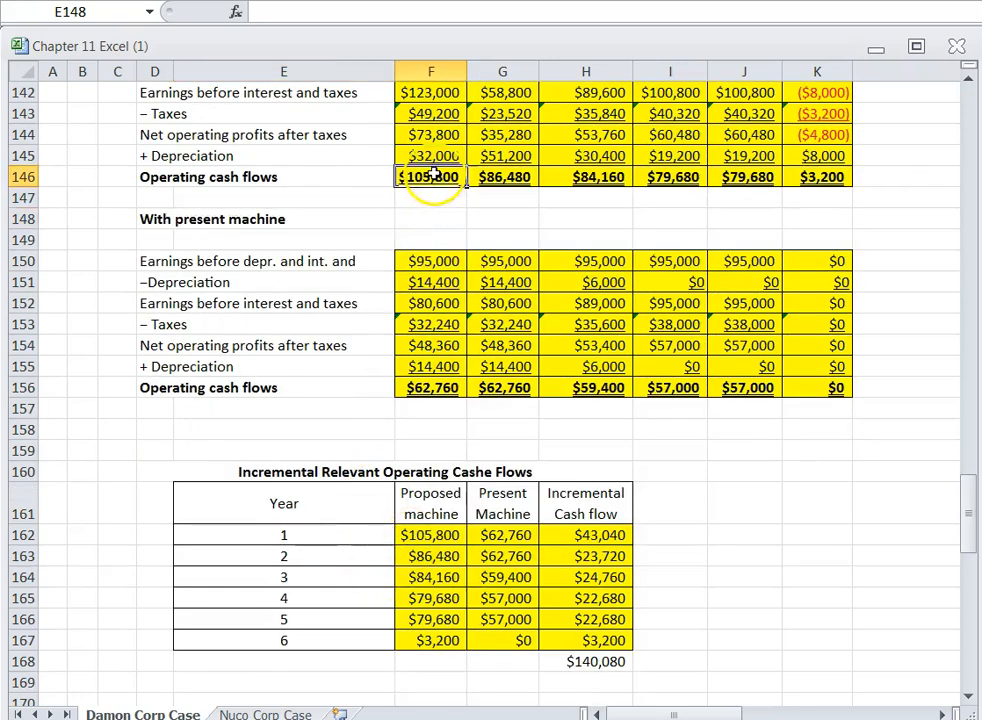
{"action": "left_click", "coordinate": [428, 535]}
{"action": "left_click", "coordinate": [572, 661]}
{"action": "scroll", "coordinate": [556, 605], "scroll_direction": "up", "scroll_amount": 4}
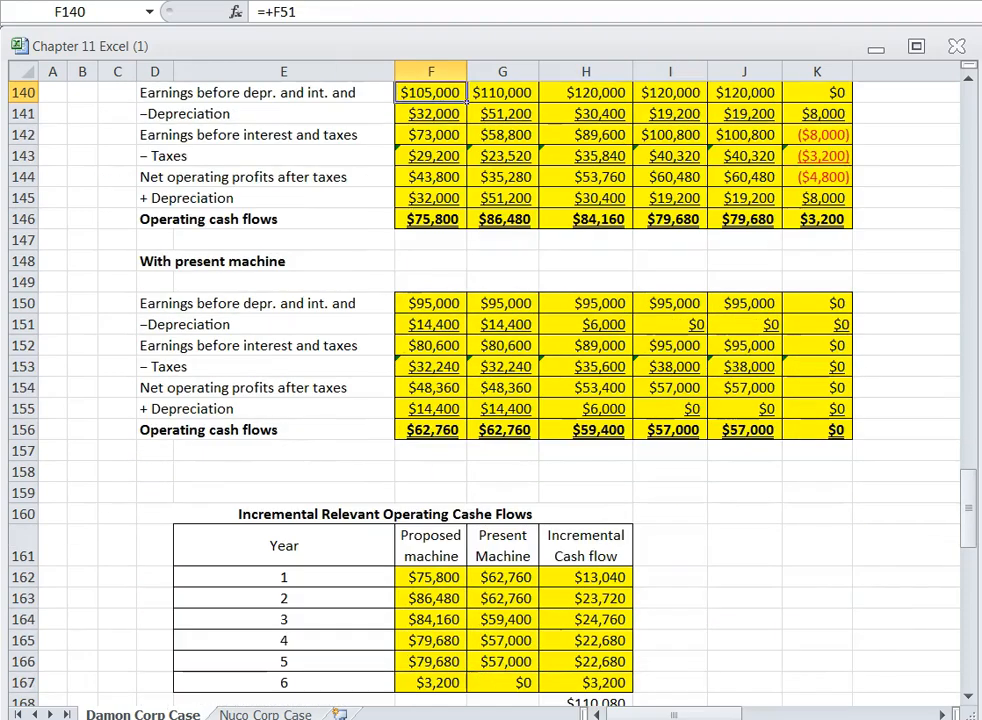
Review the operating and incremental cash flow tables, the assignment's to-do list, and the part d terminal cash flow section.
{"action": "scroll", "coordinate": [318, 415], "scroll_direction": "up", "scroll_amount": 3}
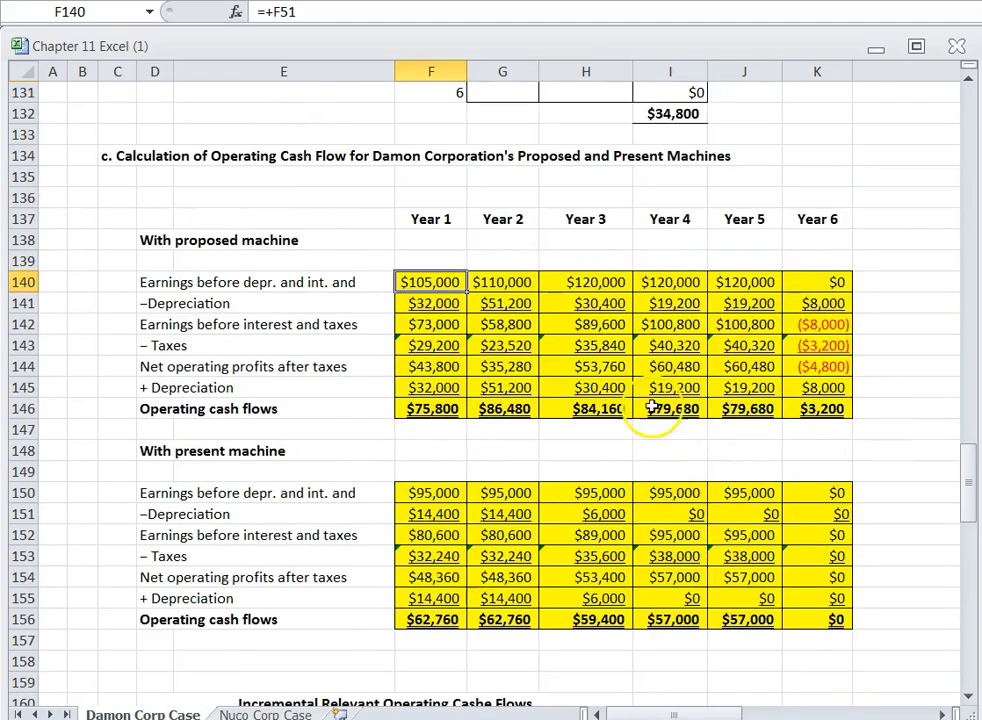
{"action": "scroll", "coordinate": [651, 408], "scroll_direction": "down", "scroll_amount": 4}
{"action": "left_click", "coordinate": [702, 509]}
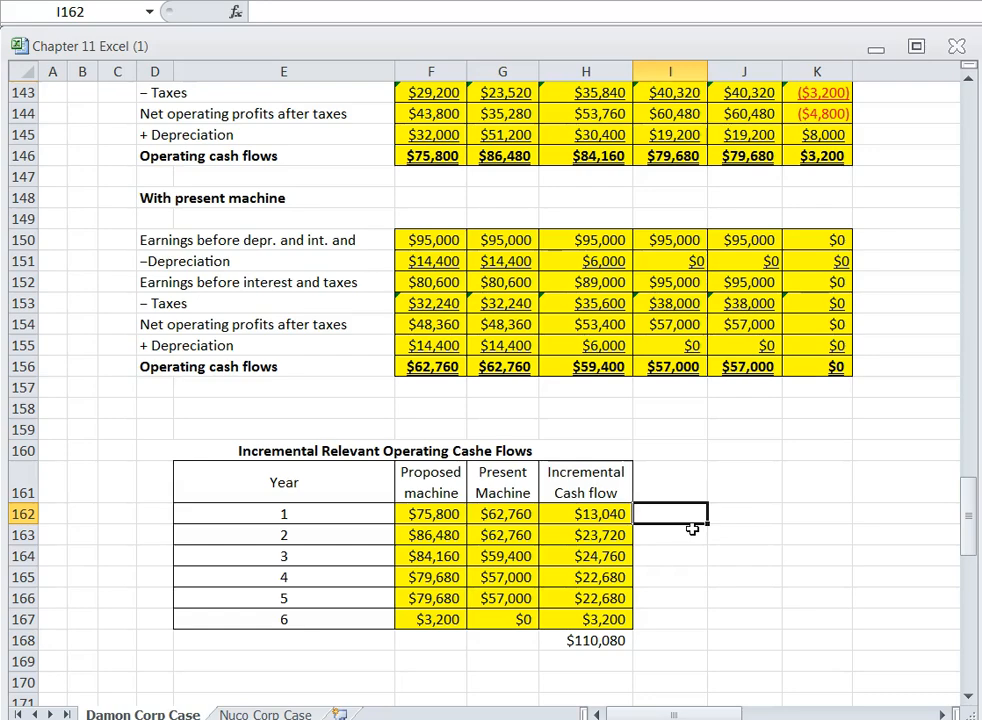
{"action": "scroll", "coordinate": [749, 525], "scroll_direction": "down", "scroll_amount": 2}
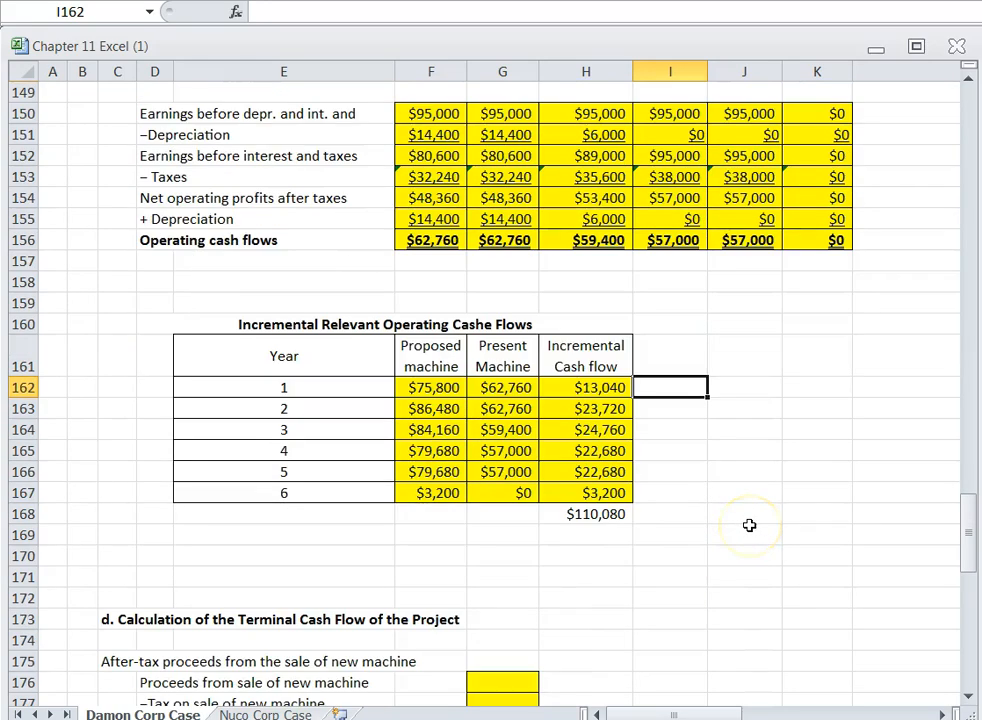
{"action": "scroll", "coordinate": [749, 525], "scroll_direction": "up", "scroll_amount": 20}
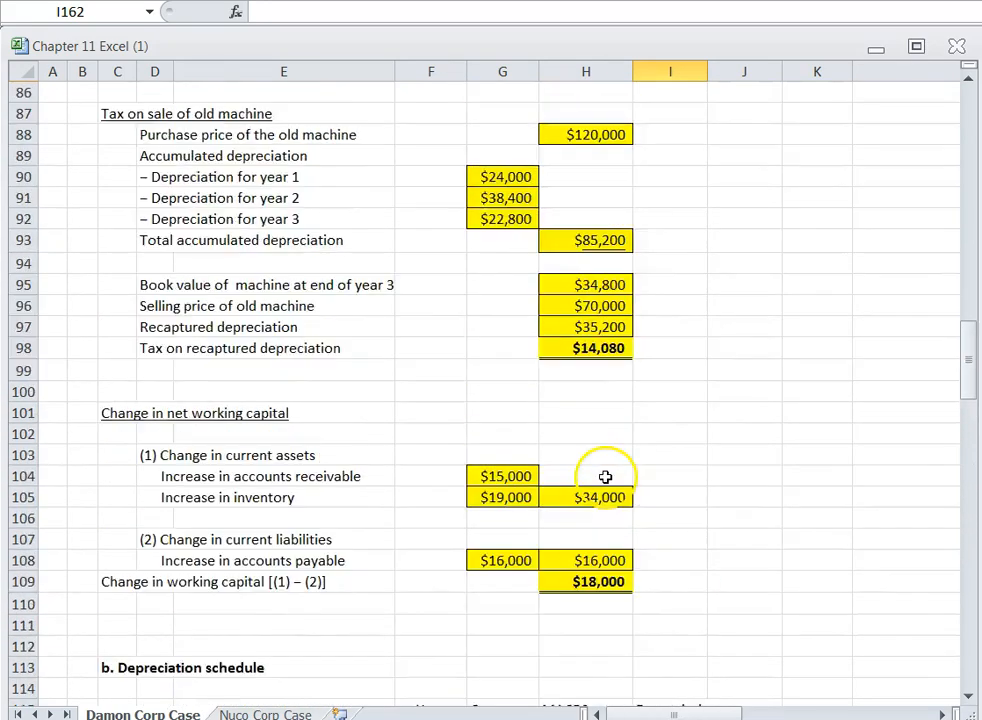
{"action": "scroll", "coordinate": [605, 477], "scroll_direction": "up", "scroll_amount": 15}
{"action": "scroll", "coordinate": [570, 467], "scroll_direction": "up", "scroll_amount": 7}
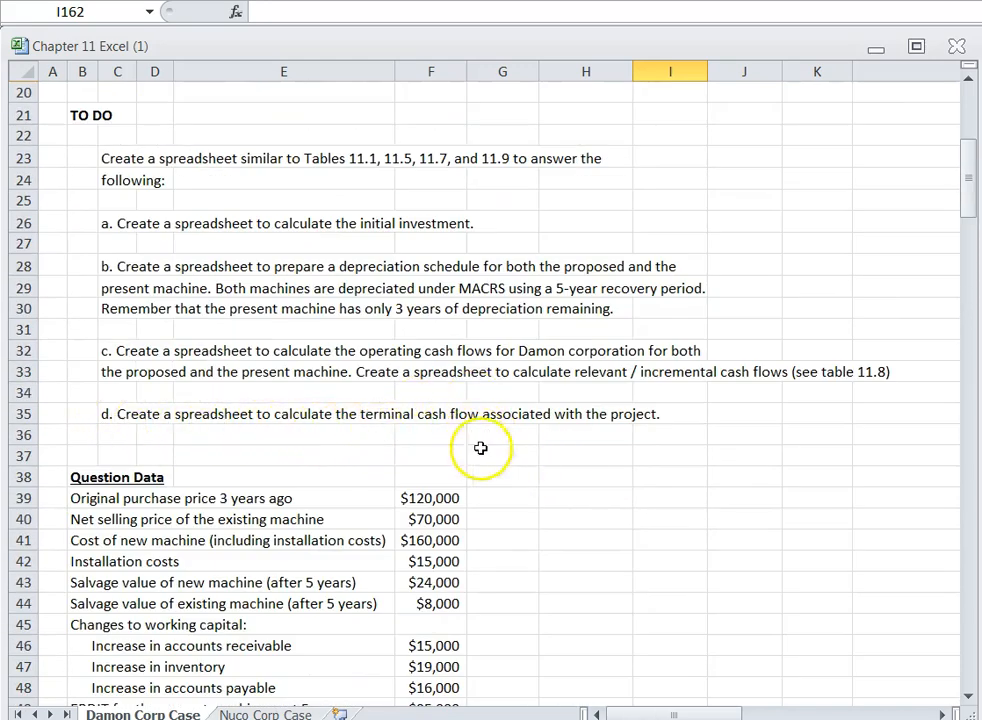
{"action": "scroll", "coordinate": [480, 448], "scroll_direction": "down", "scroll_amount": 20}
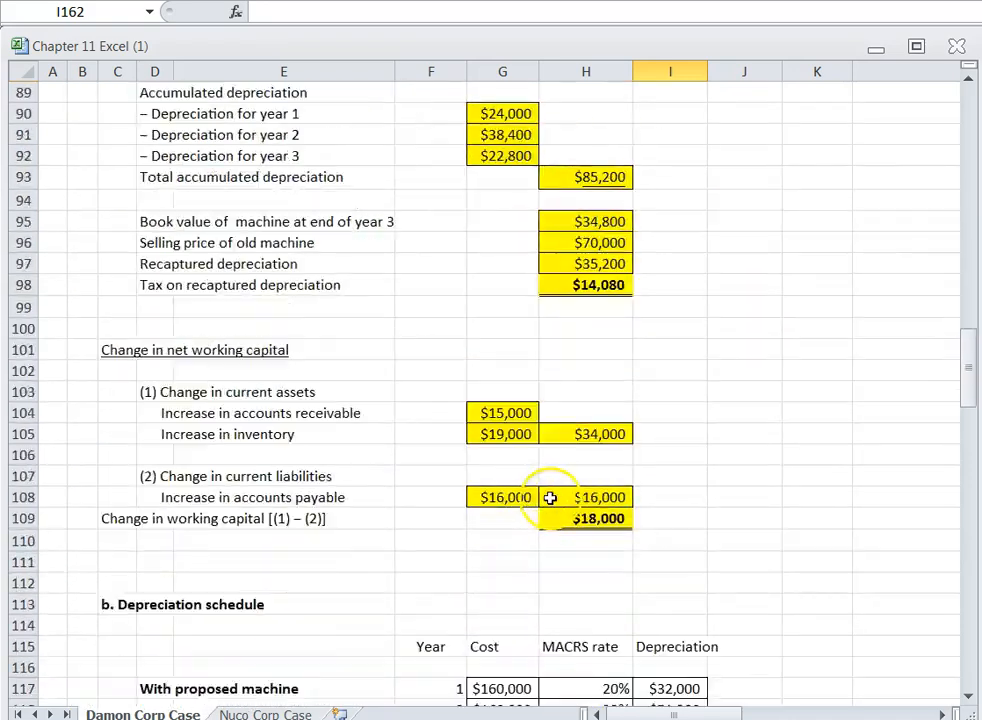
{"action": "scroll", "coordinate": [550, 497], "scroll_direction": "down", "scroll_amount": 15}
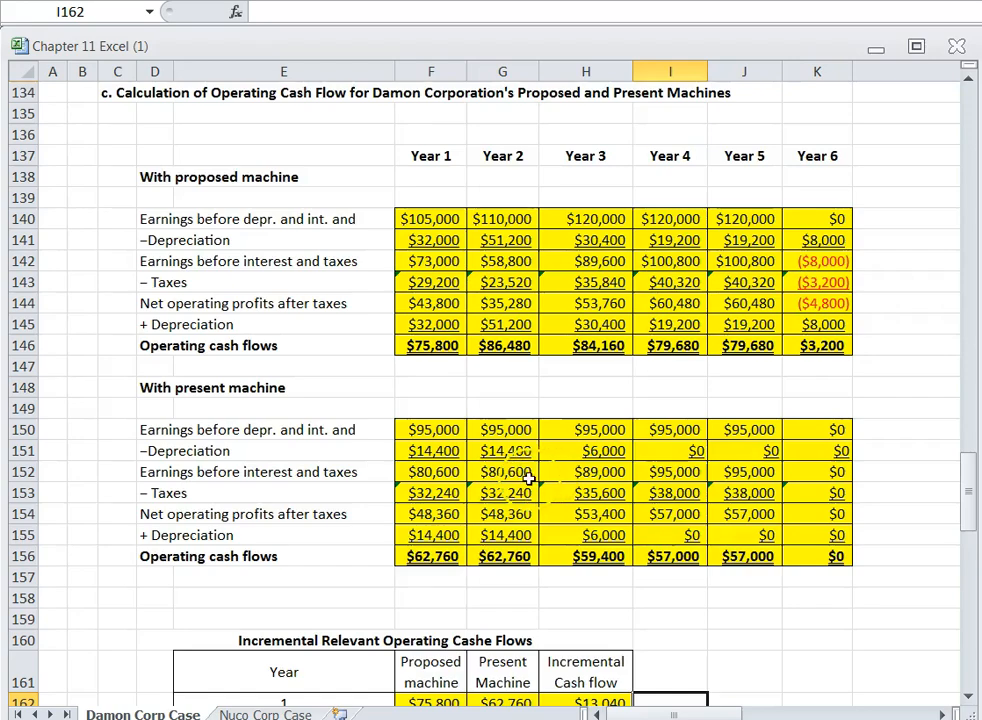
{"action": "scroll", "coordinate": [528, 479], "scroll_direction": "down", "scroll_amount": 10}
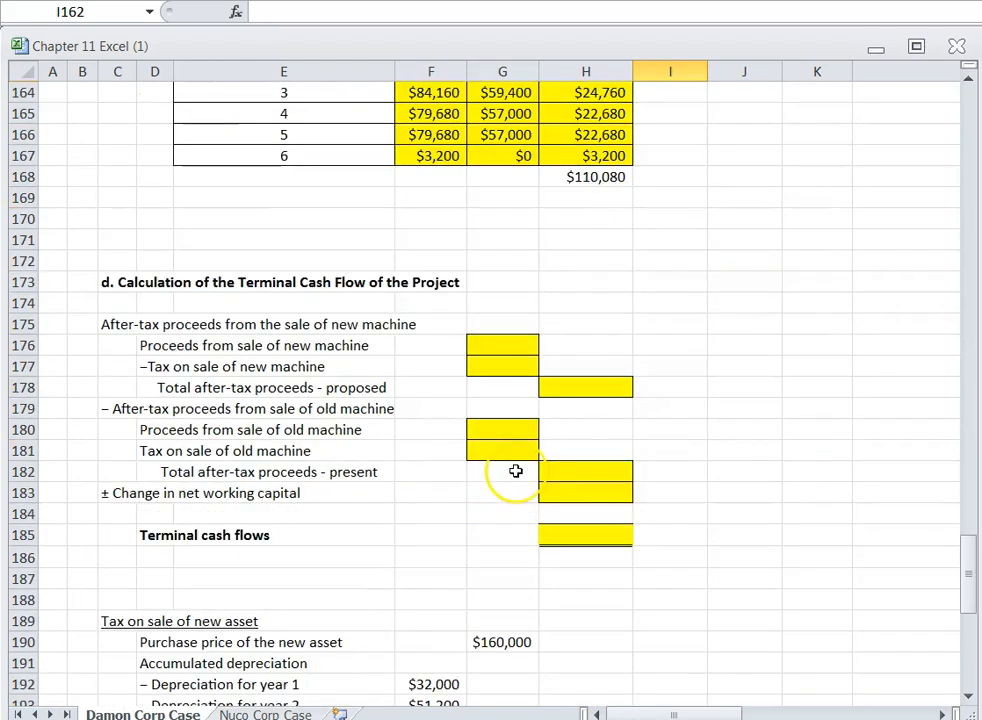
{"action": "scroll", "coordinate": [515, 471], "scroll_direction": "down", "scroll_amount": 2}
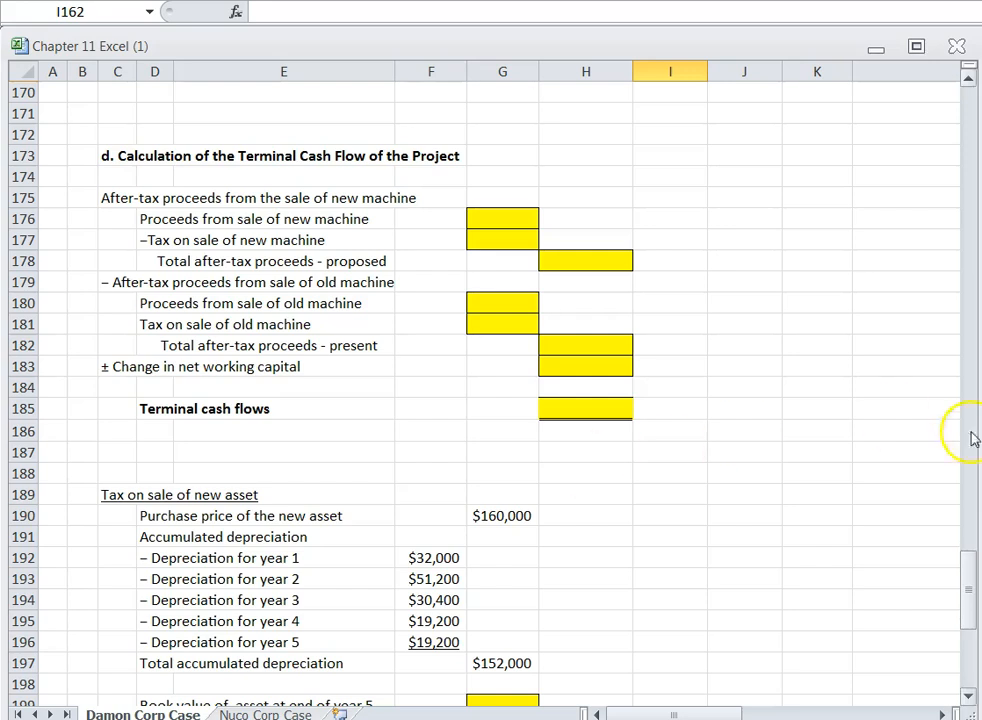
Examine the part d terminal cash flow layout and the tax-on-sale schedules for the new and old assets.
{"action": "key", "text": "alt+Tab"}
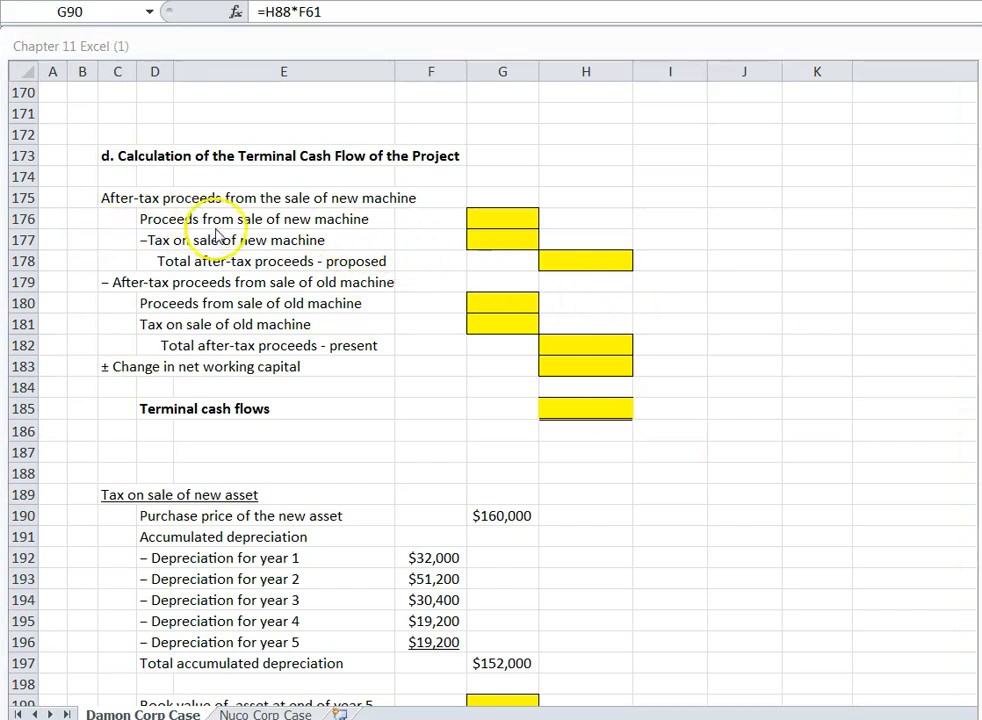
{"action": "left_click", "coordinate": [493, 217]}
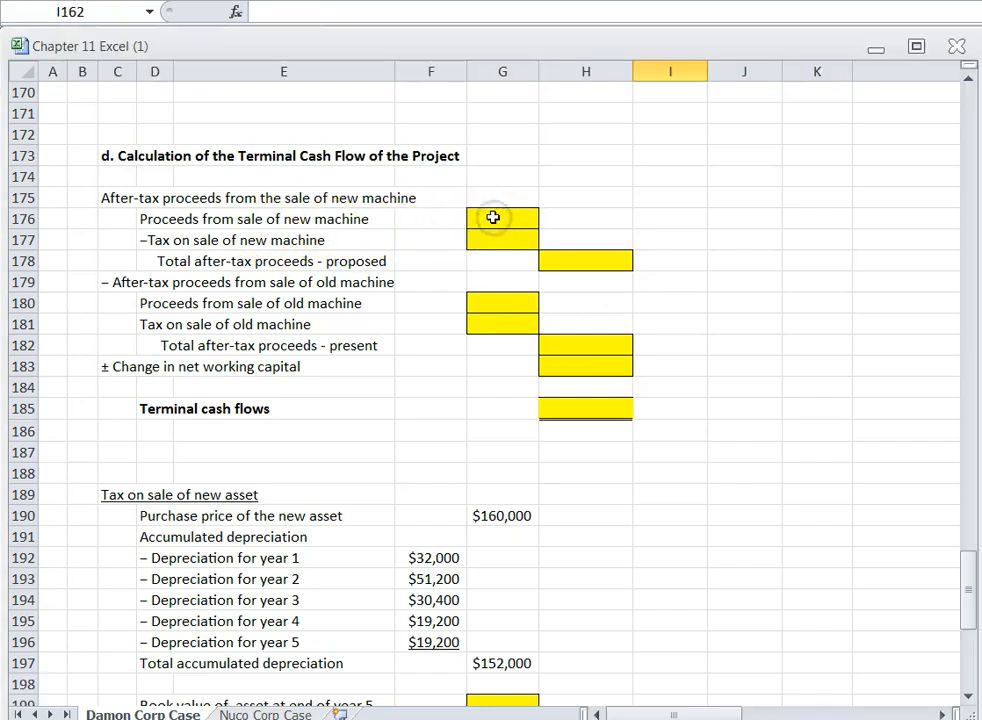
{"action": "left_click", "coordinate": [493, 217]}
{"action": "scroll", "coordinate": [381, 377], "scroll_direction": "down", "scroll_amount": 1}
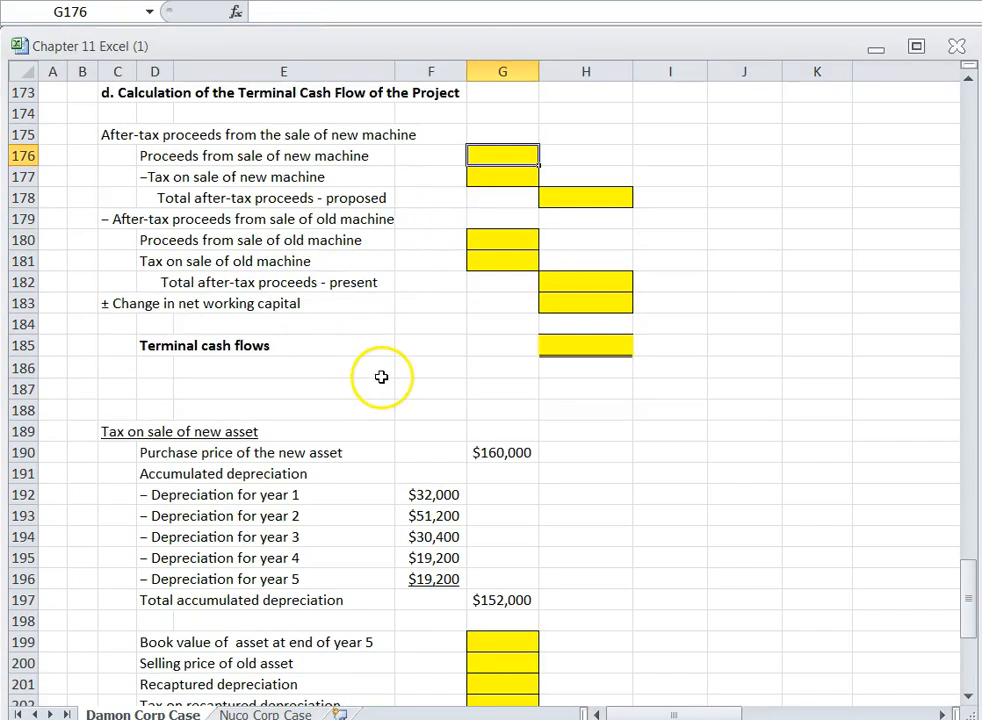
{"action": "scroll", "coordinate": [381, 377], "scroll_direction": "down", "scroll_amount": 6}
{"action": "scroll", "coordinate": [380, 365], "scroll_direction": "down", "scroll_amount": 3}
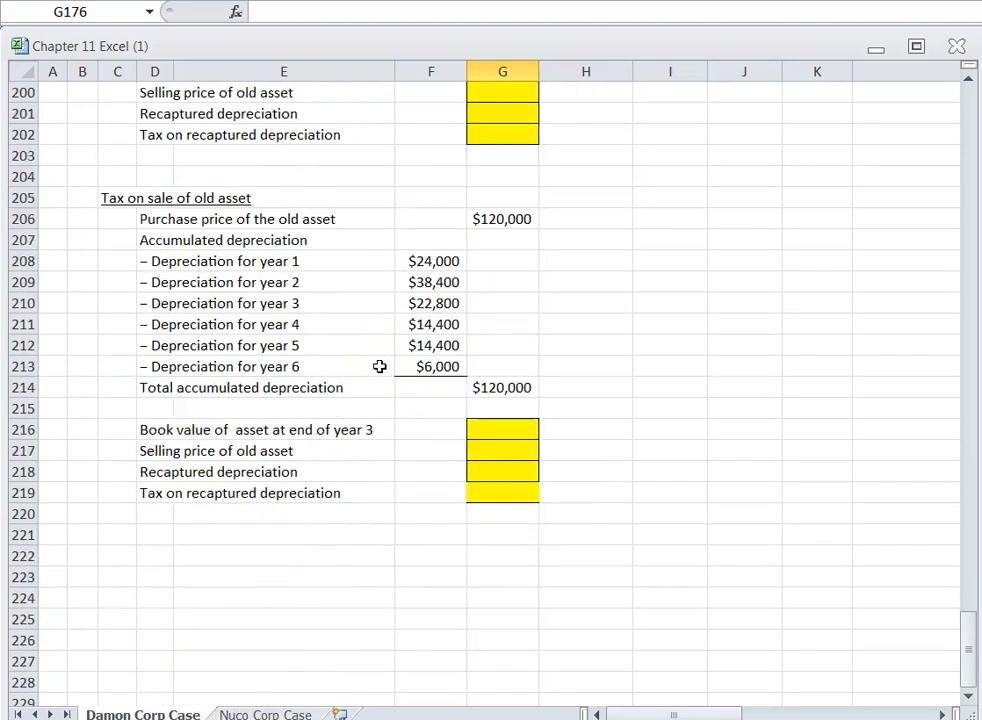
{"action": "scroll", "coordinate": [380, 365], "scroll_direction": "up", "scroll_amount": 13}
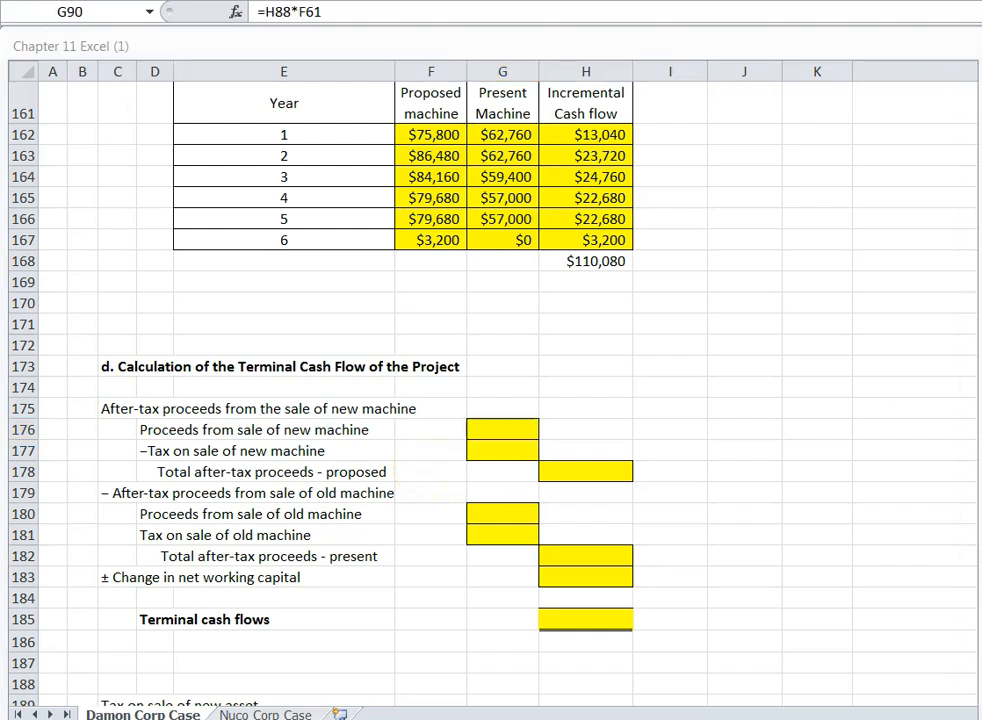
Link the proceeds from sale of new machine in G176 to the new machine's salvage value in F43.
{"action": "left_click", "coordinate": [490, 430]}
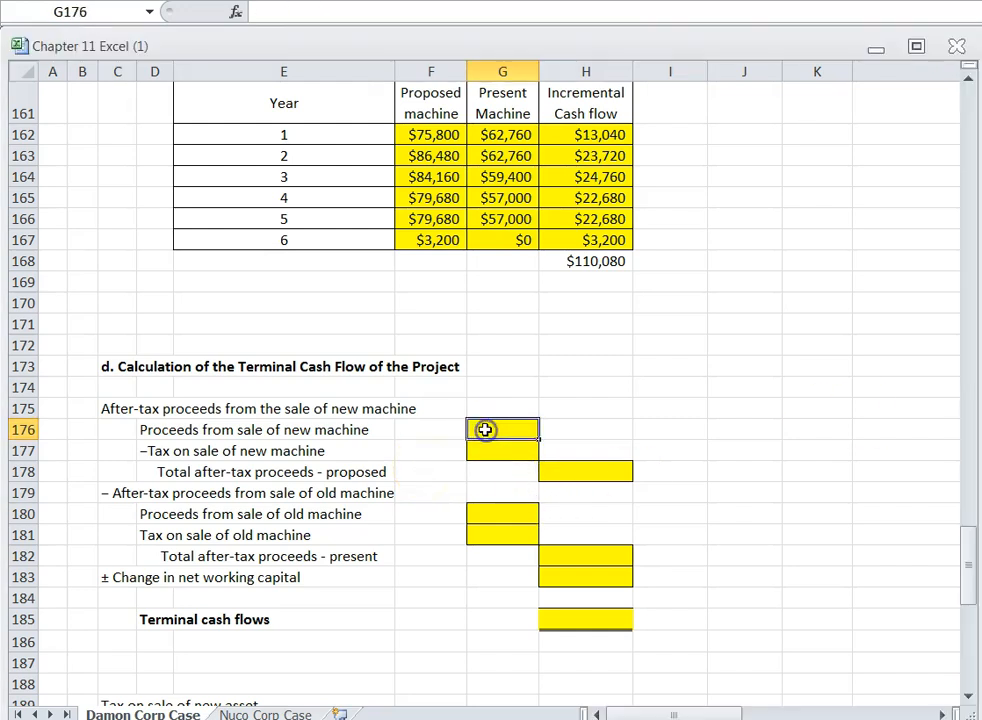
{"action": "type", "text": "+"}
{"action": "scroll", "coordinate": [291, 440], "scroll_direction": "up", "scroll_amount": 20}
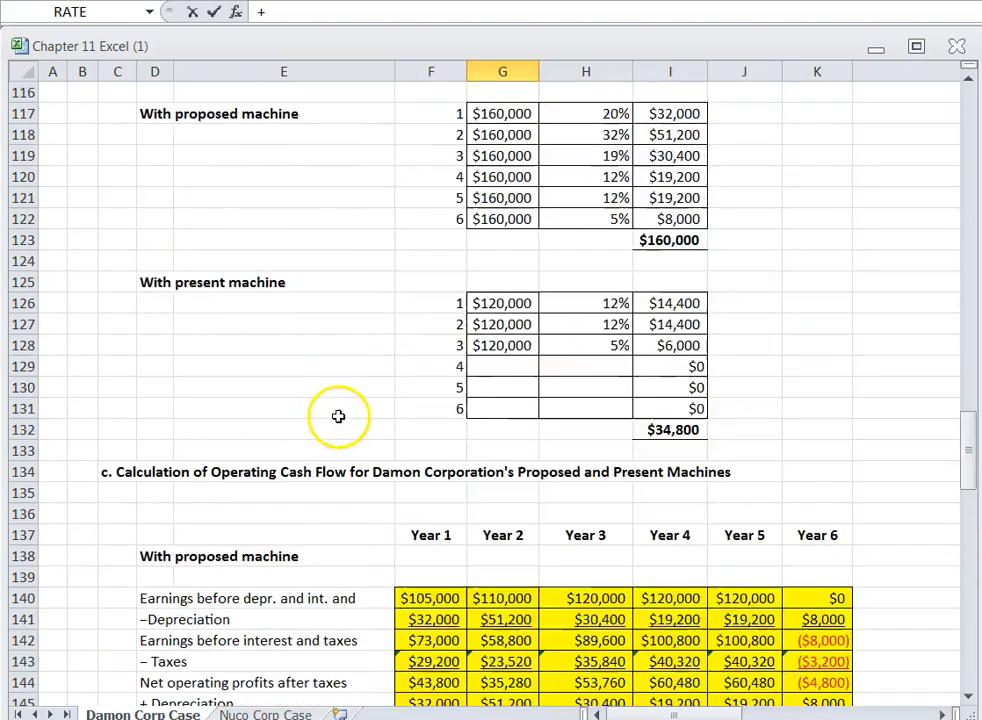
{"action": "scroll", "coordinate": [386, 350], "scroll_direction": "up", "scroll_amount": 14}
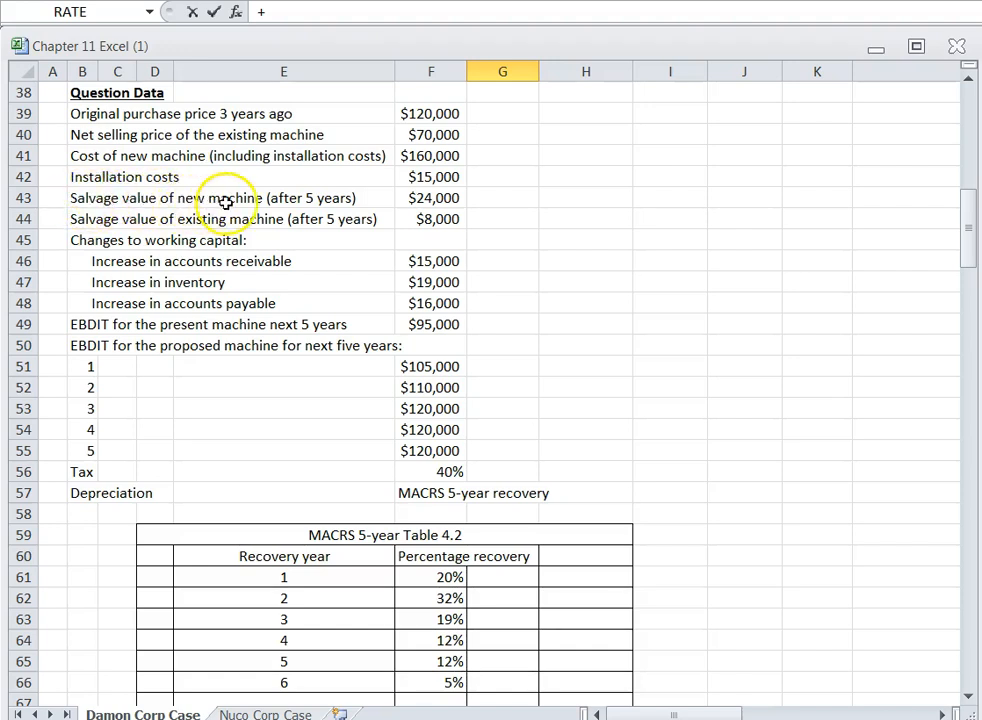
{"action": "left_click", "coordinate": [425, 198]}
{"action": "key", "text": "Return"}
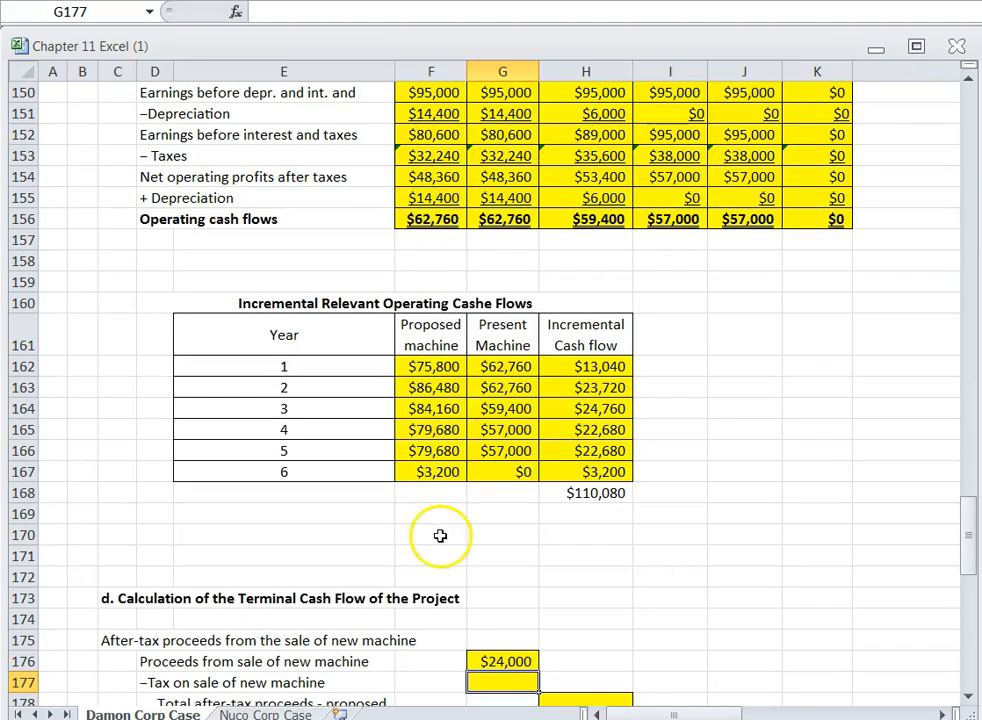
Check the source of the new machine's sale proceeds in G176 against the case text in row 16 and the salvage value in F43.
{"action": "scroll", "coordinate": [441, 533], "scroll_direction": "down", "scroll_amount": 2}
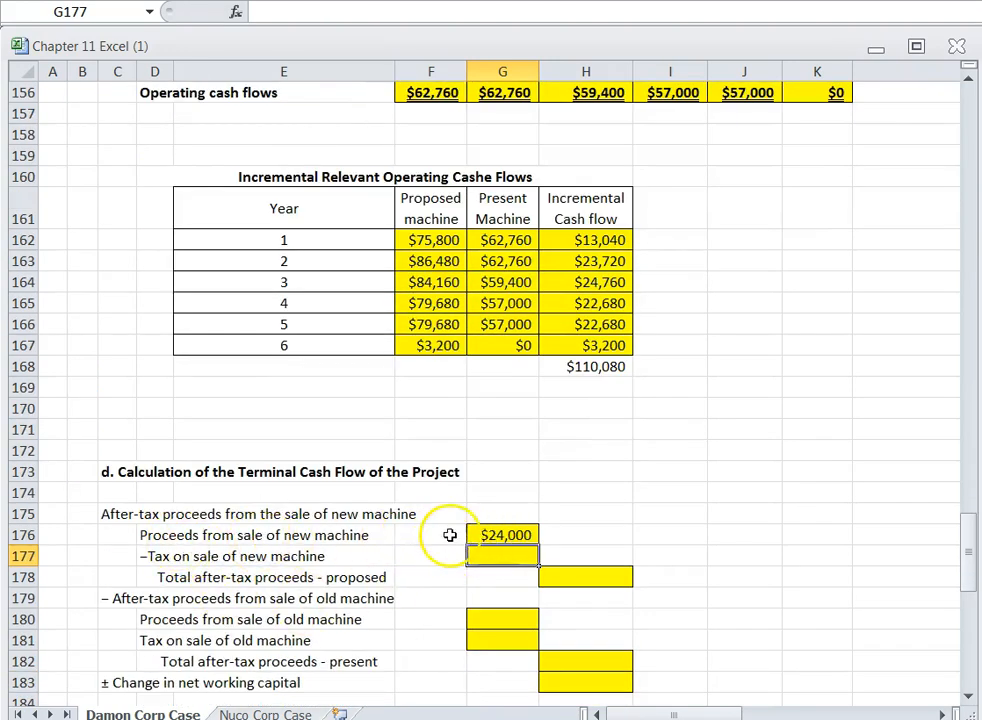
{"action": "left_click", "coordinate": [491, 536]}
{"action": "scroll", "coordinate": [351, 597], "scroll_direction": "up", "scroll_amount": 20}
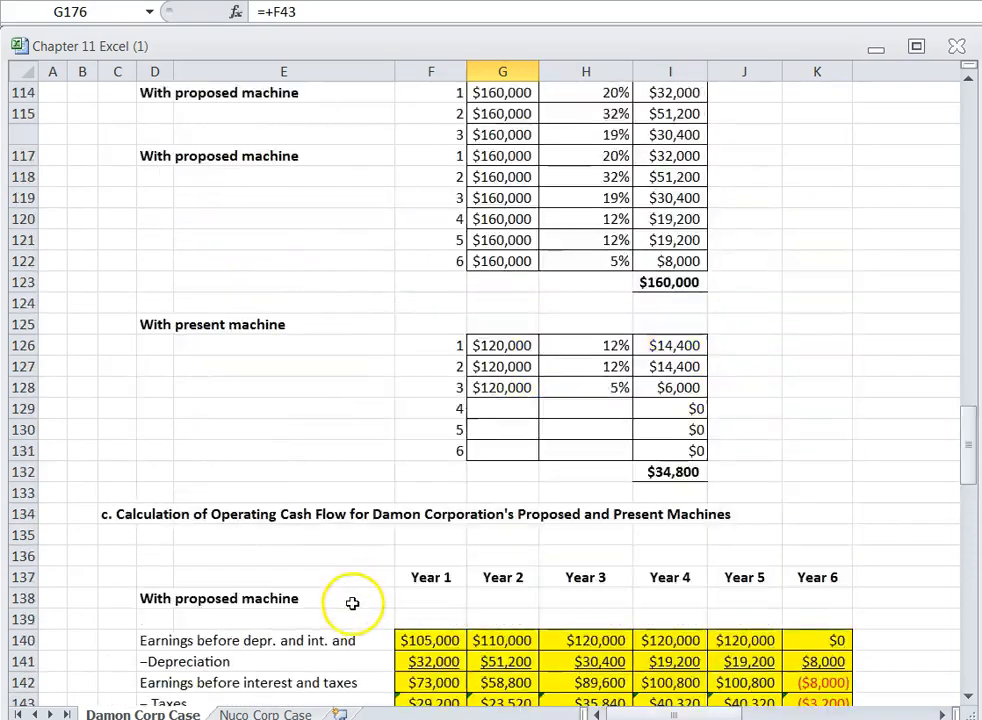
{"action": "scroll", "coordinate": [352, 595], "scroll_direction": "up", "scroll_amount": 20}
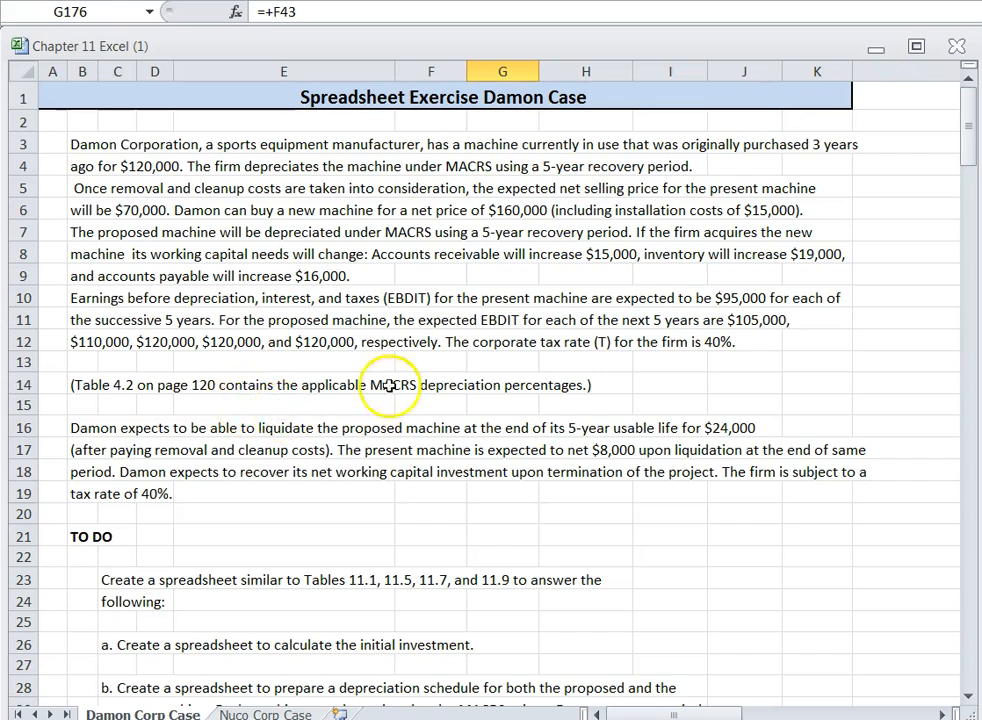
{"action": "left_click", "coordinate": [85, 428]}
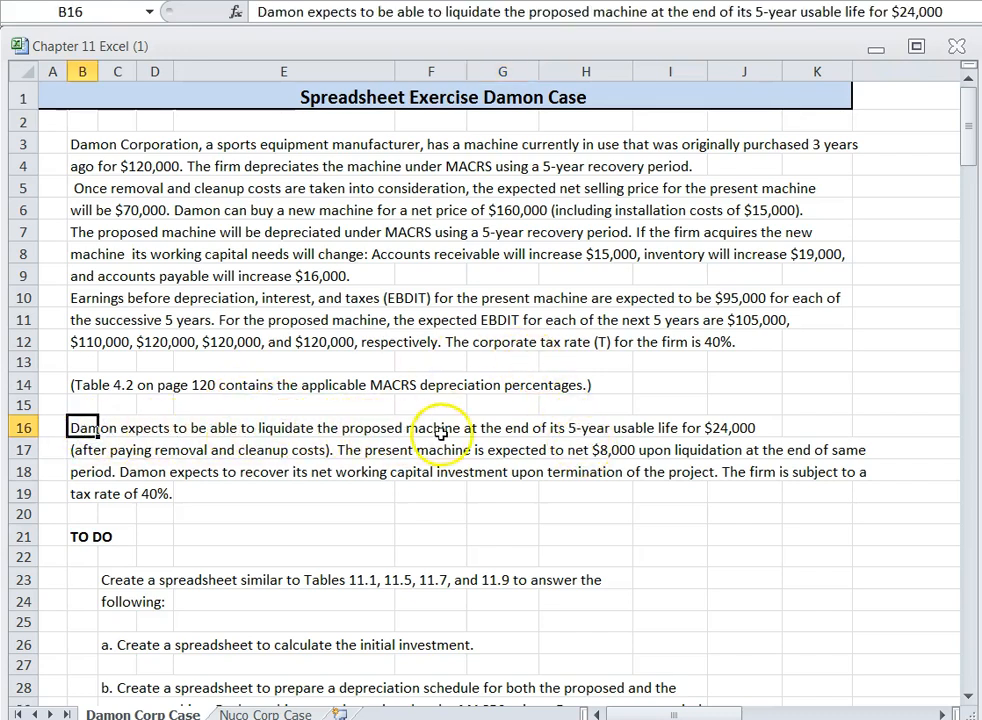
{"action": "left_click", "coordinate": [744, 428]}
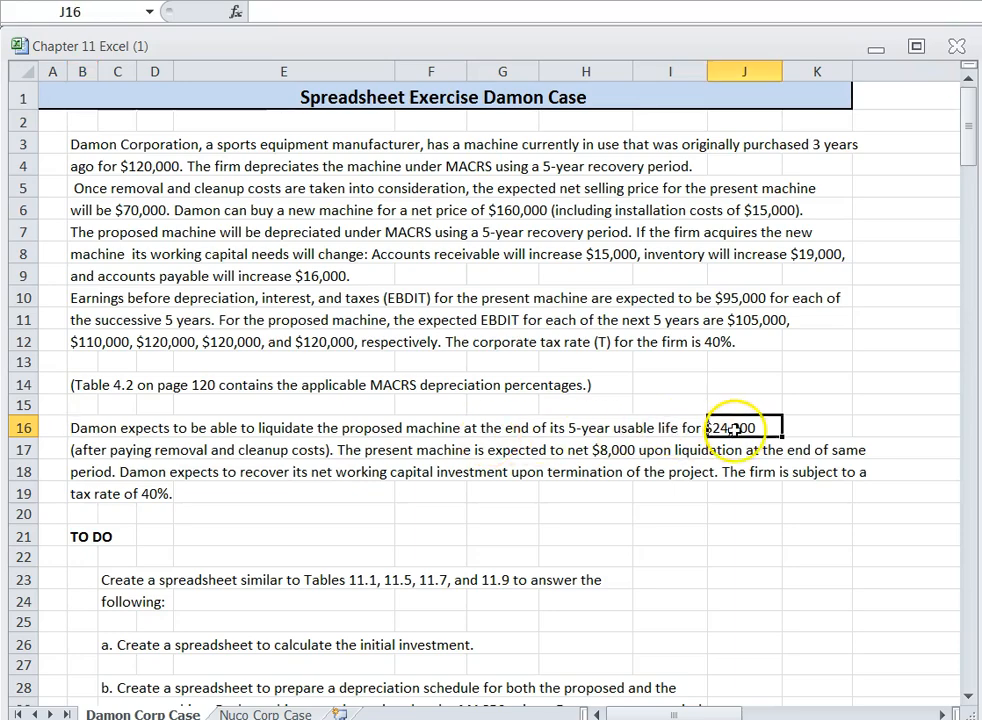
{"action": "scroll", "coordinate": [528, 490], "scroll_direction": "down", "scroll_amount": 7}
{"action": "scroll", "coordinate": [524, 473], "scroll_direction": "down", "scroll_amount": 5}
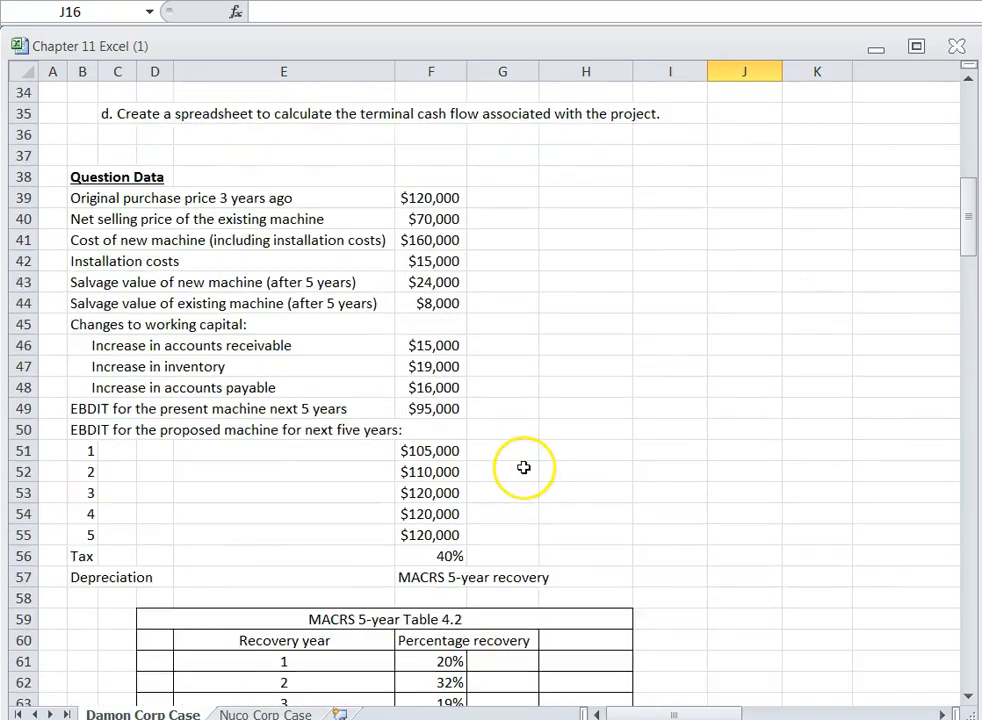
{"action": "scroll", "coordinate": [523, 467], "scroll_direction": "up", "scroll_amount": 1}
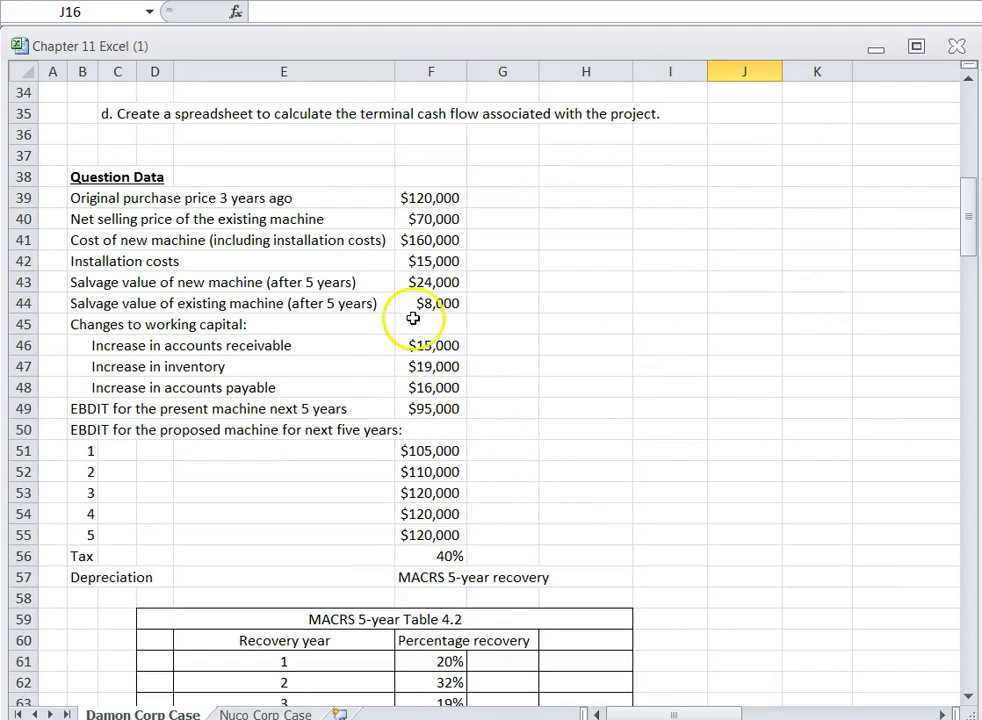
{"action": "left_click", "coordinate": [78, 283]}
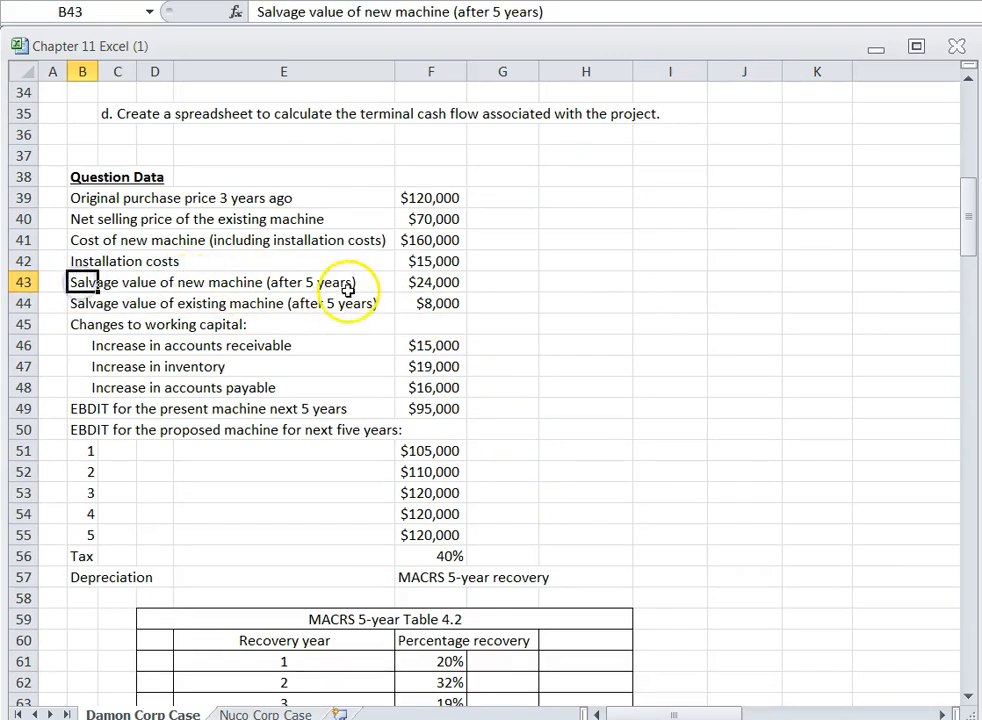
{"action": "left_click", "coordinate": [428, 282]}
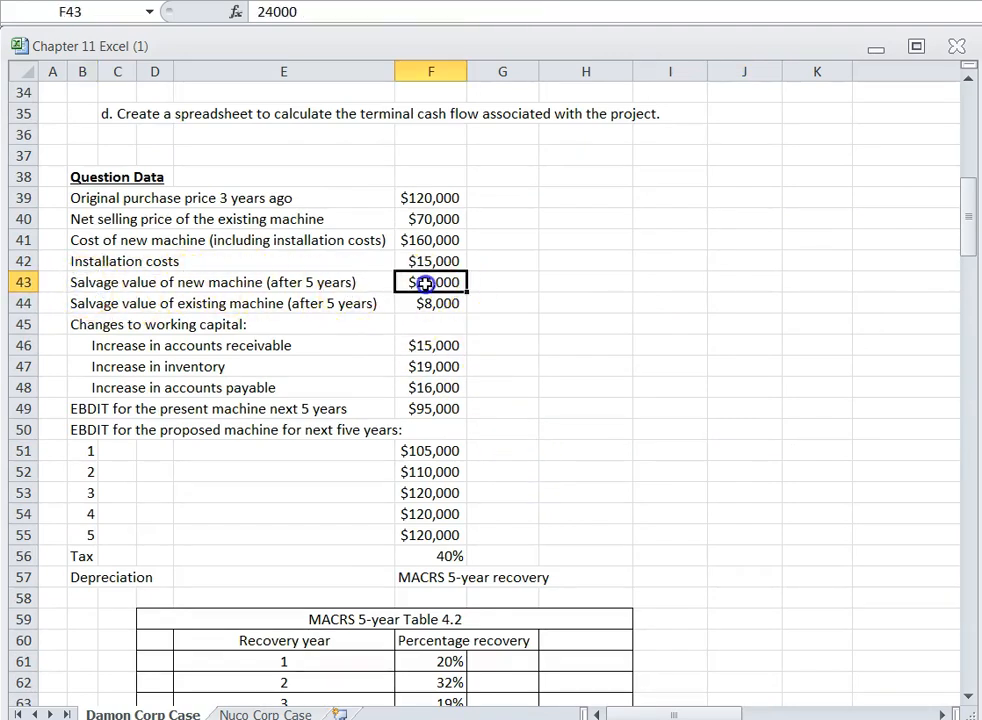
{"action": "scroll", "coordinate": [500, 408], "scroll_direction": "down", "scroll_amount": 20}
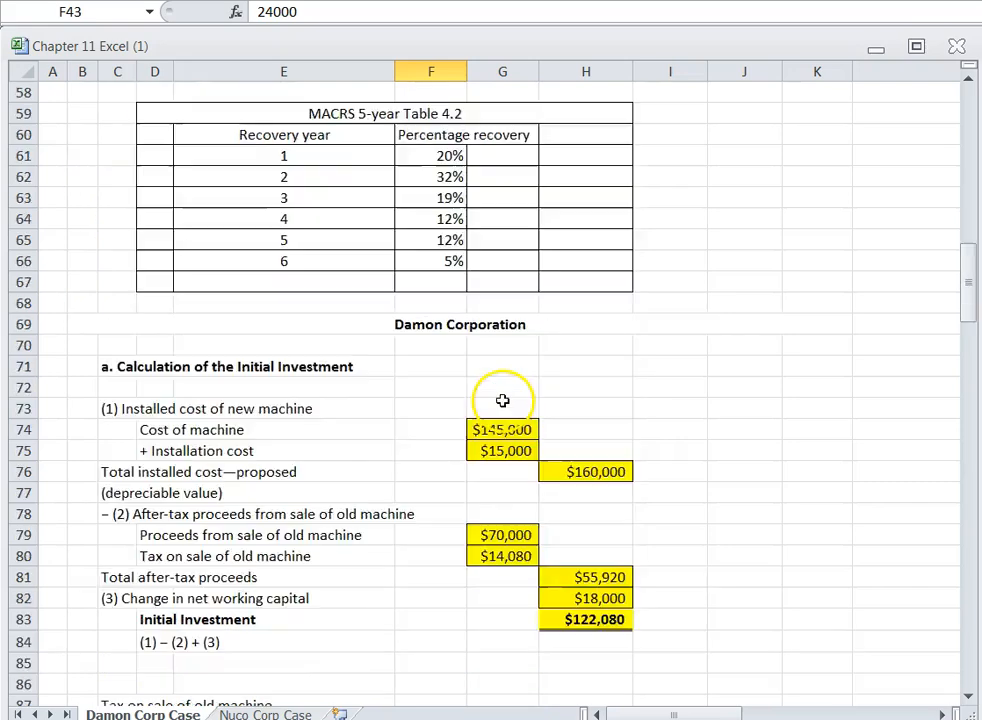
Examine the empty tax on sale of new machine cell G177 and the supporting tax-on-sale schedule for the new asset.
{"action": "scroll", "coordinate": [506, 406], "scroll_direction": "down", "scroll_amount": 20}
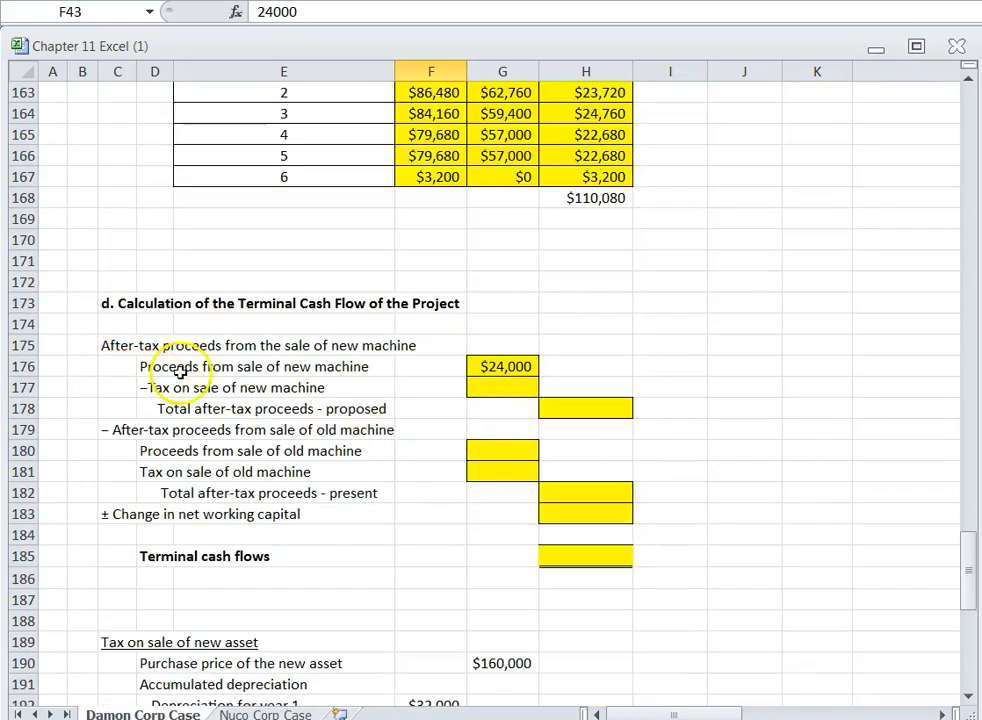
{"action": "left_click", "coordinate": [485, 390]}
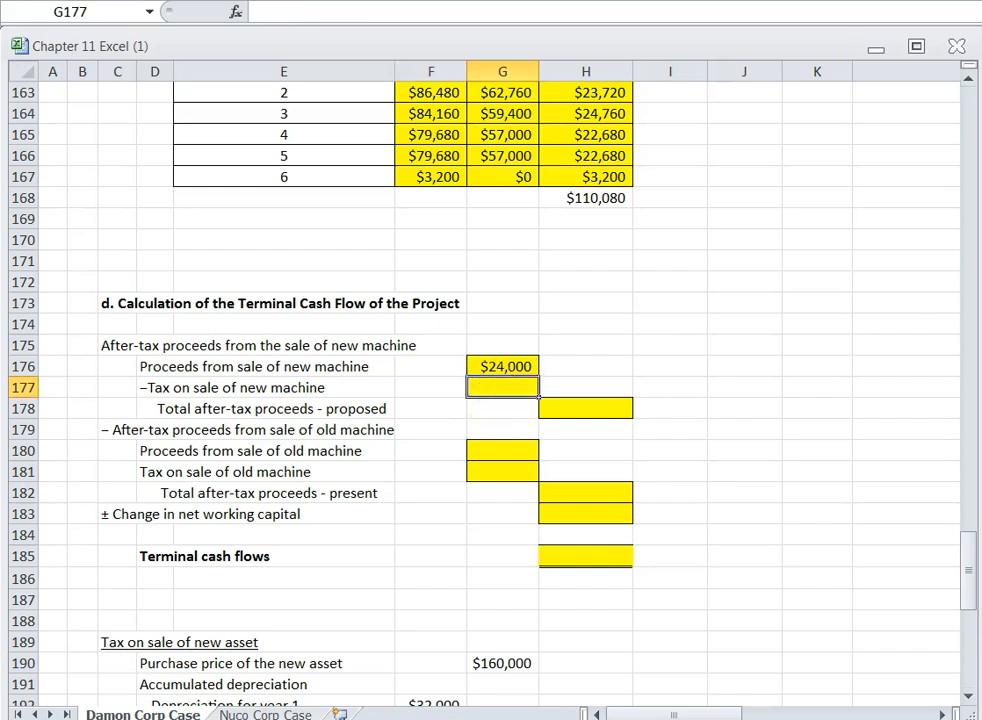
{"action": "key", "text": "ctrl+Tab"}
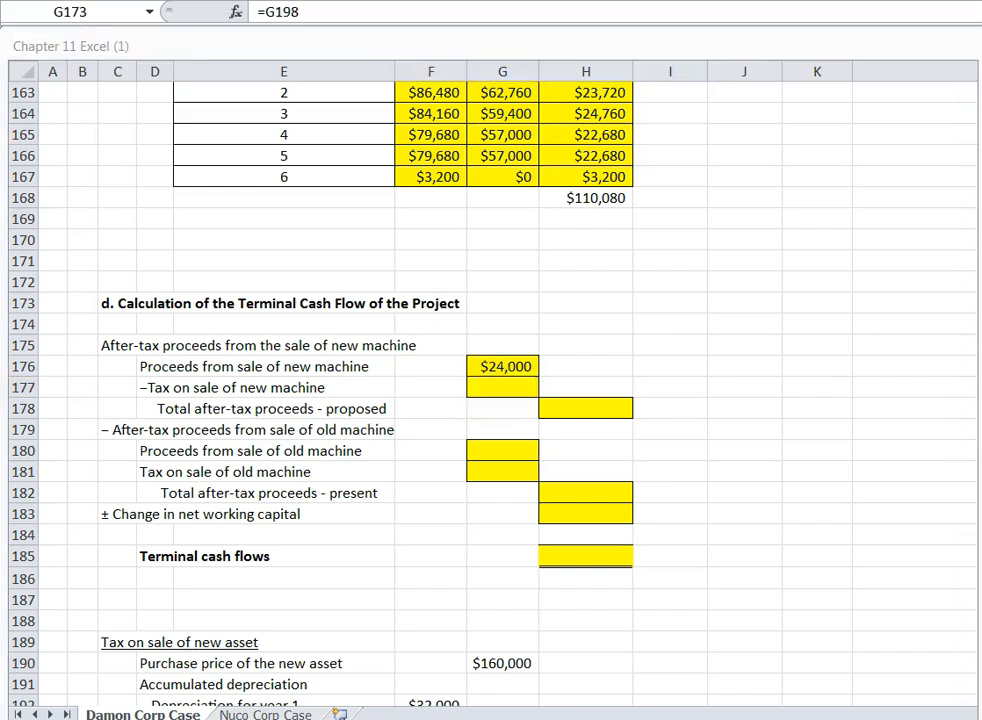
{"action": "left_click", "coordinate": [489, 388]}
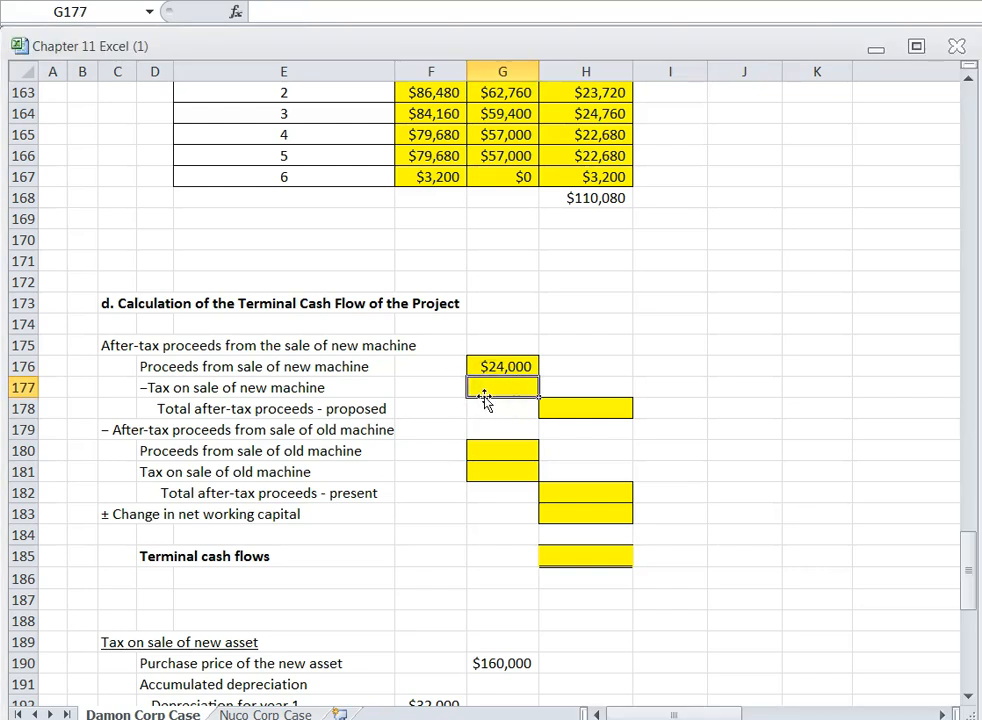
{"action": "key", "text": "ctrl+Tab"}
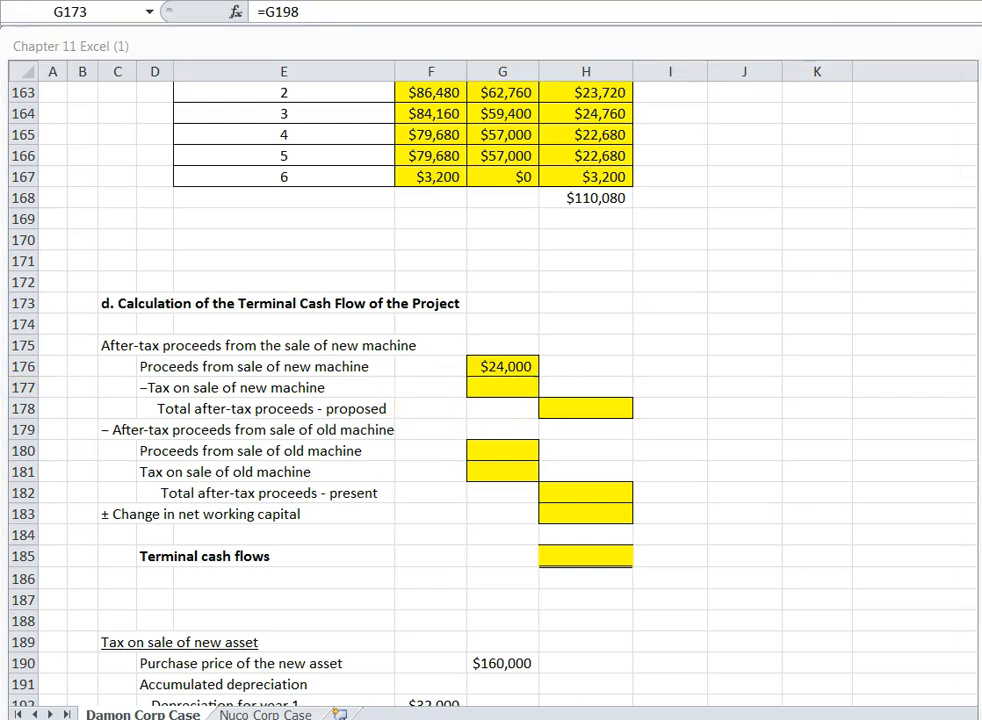
{"action": "left_click", "coordinate": [490, 386]}
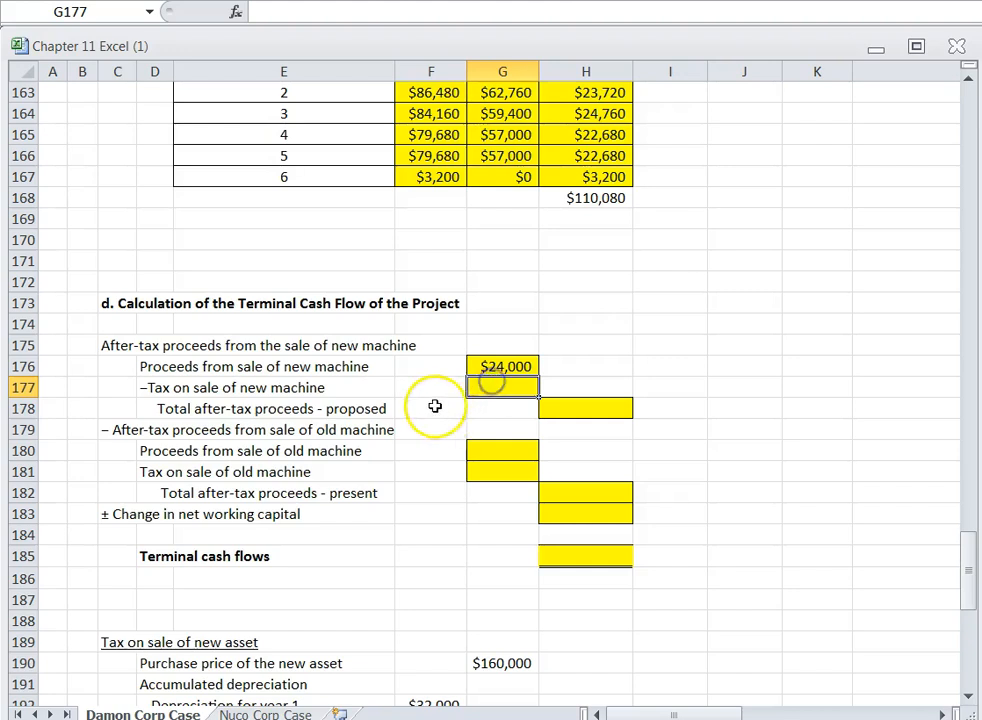
{"action": "scroll", "coordinate": [430, 405], "scroll_direction": "down", "scroll_amount": 4}
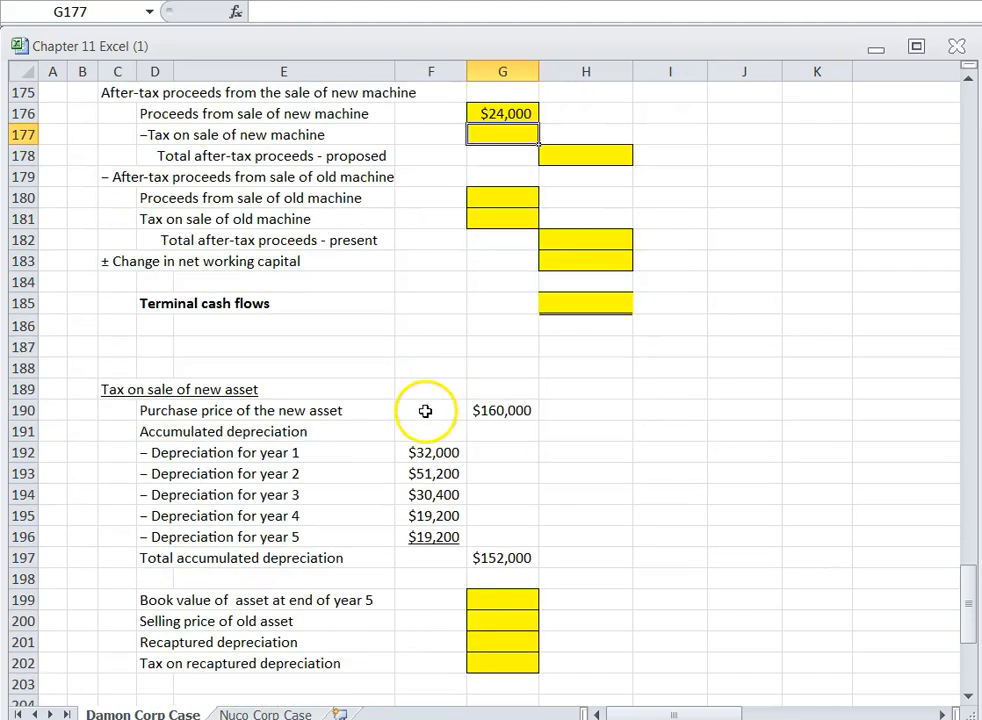
{"action": "scroll", "coordinate": [425, 411], "scroll_direction": "down", "scroll_amount": 1}
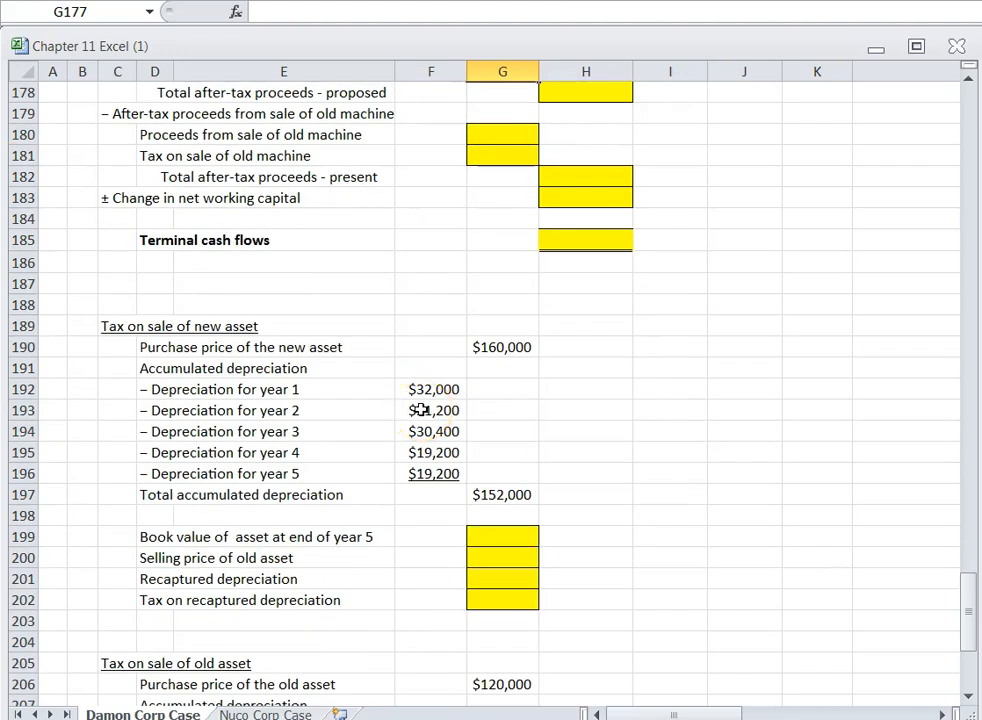
{"action": "scroll", "coordinate": [418, 410], "scroll_direction": "down", "scroll_amount": 1}
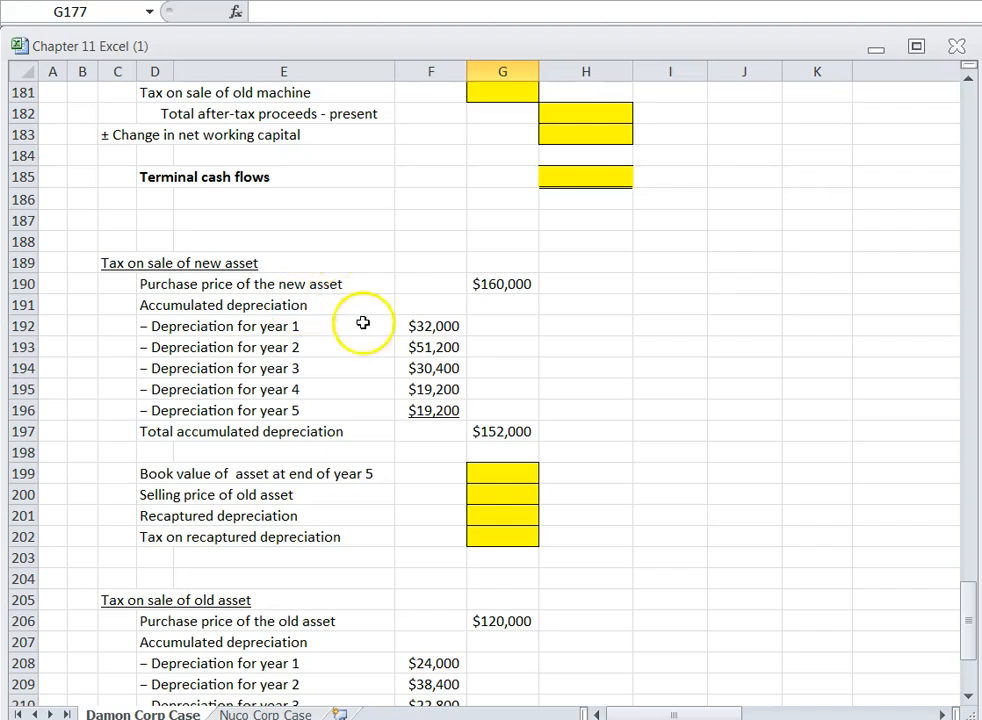
Inspect the formulas for the new asset's purchase price in G190 and its yearly depreciation in F192:F196.
{"action": "left_click", "coordinate": [498, 284]}
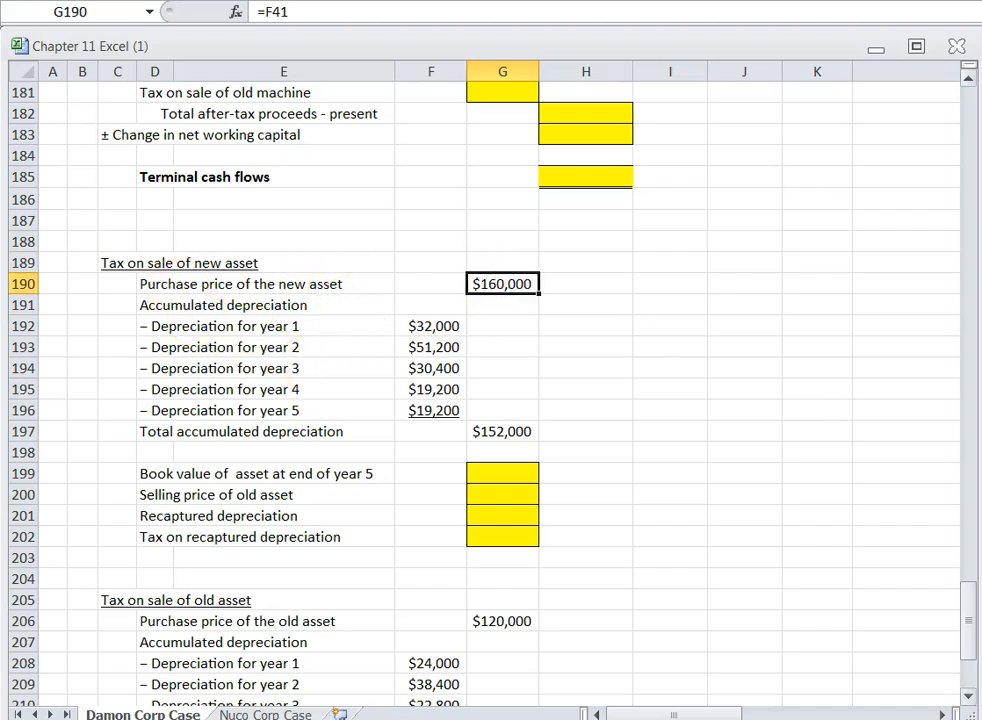
{"action": "key", "text": "alt+Tab"}
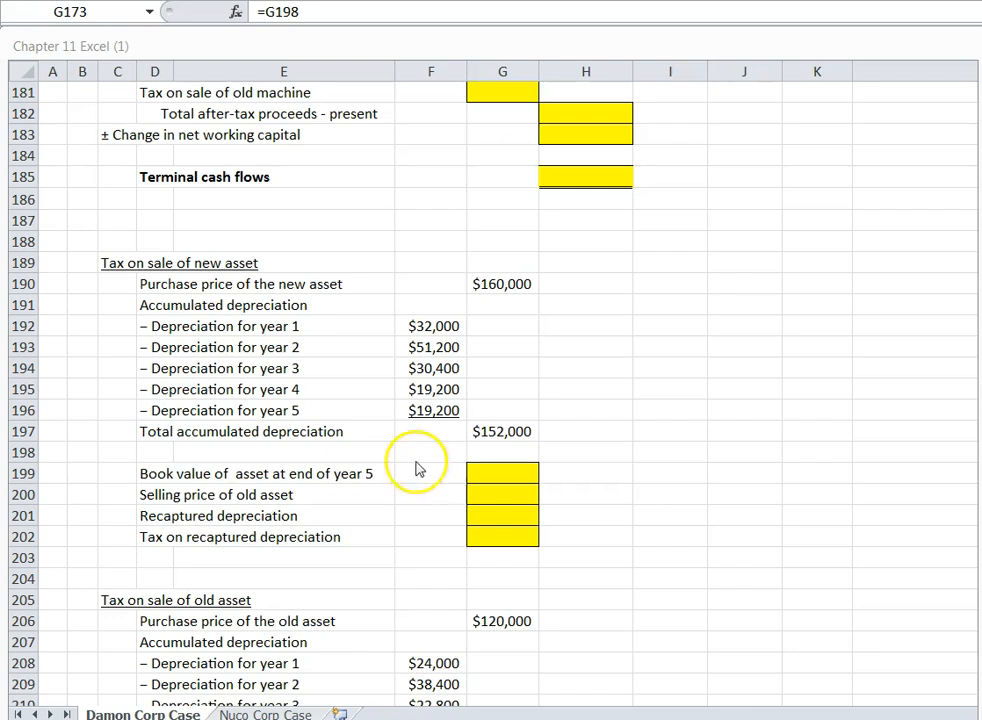
{"action": "left_click", "coordinate": [486, 288]}
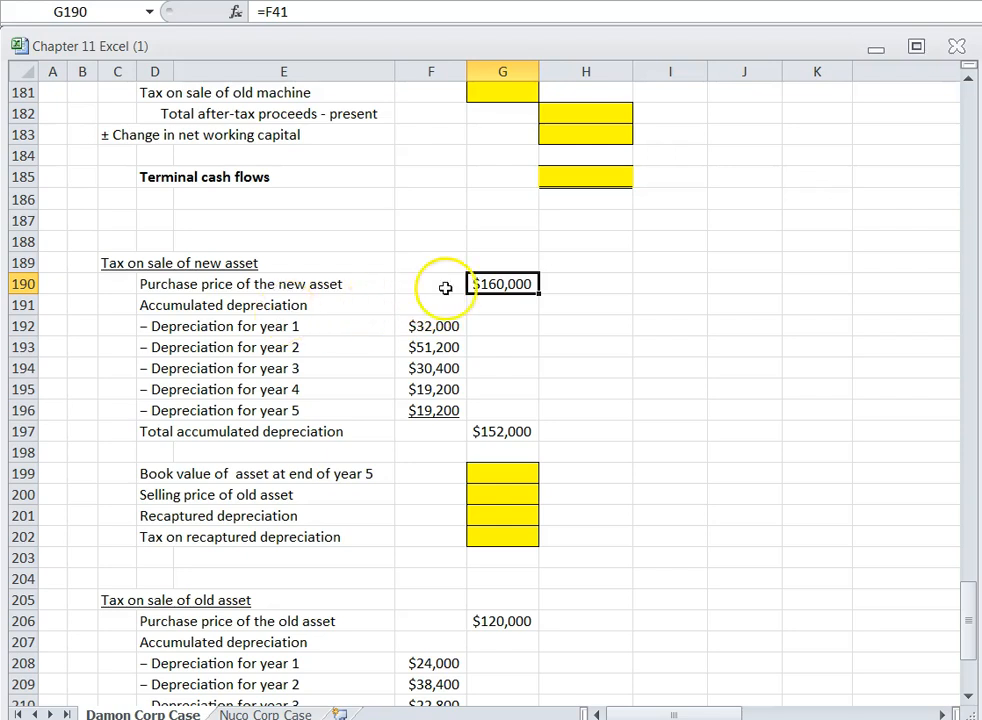
{"action": "left_click", "coordinate": [414, 327]}
{"action": "left_click", "coordinate": [413, 348]}
{"action": "left_click", "coordinate": [417, 370]}
{"action": "left_click", "coordinate": [424, 411]}
Compare the new asset's yearly depreciation and total accumulated depreciation in G197 with the part b depreciation schedule.
{"action": "scroll", "coordinate": [616, 350], "scroll_direction": "up", "scroll_amount": 3}
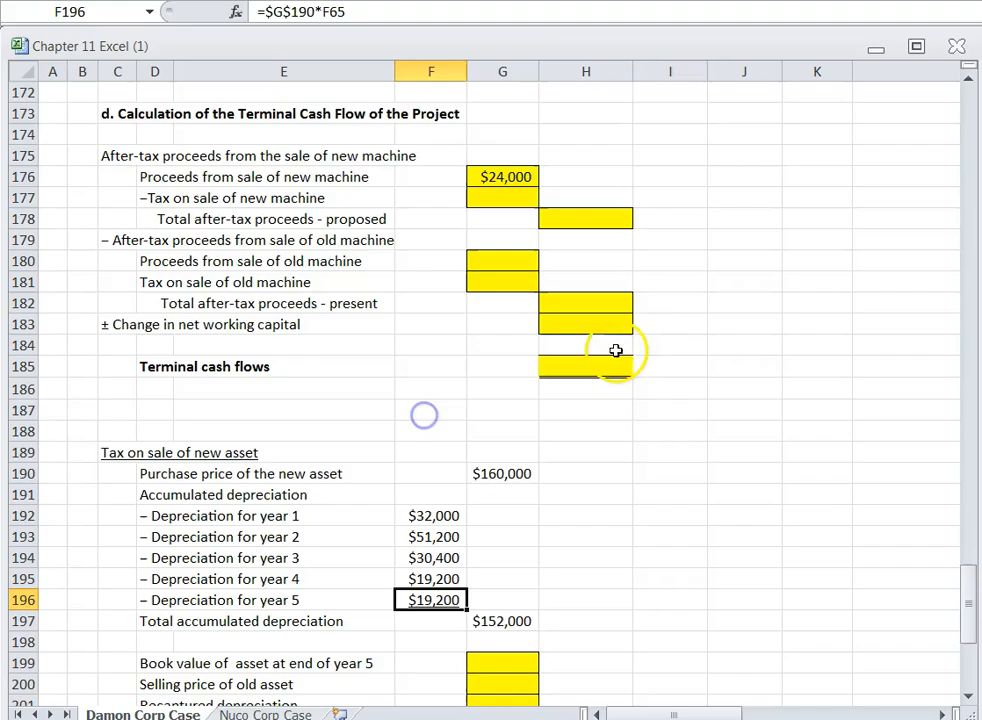
{"action": "scroll", "coordinate": [616, 350], "scroll_direction": "up", "scroll_amount": 20}
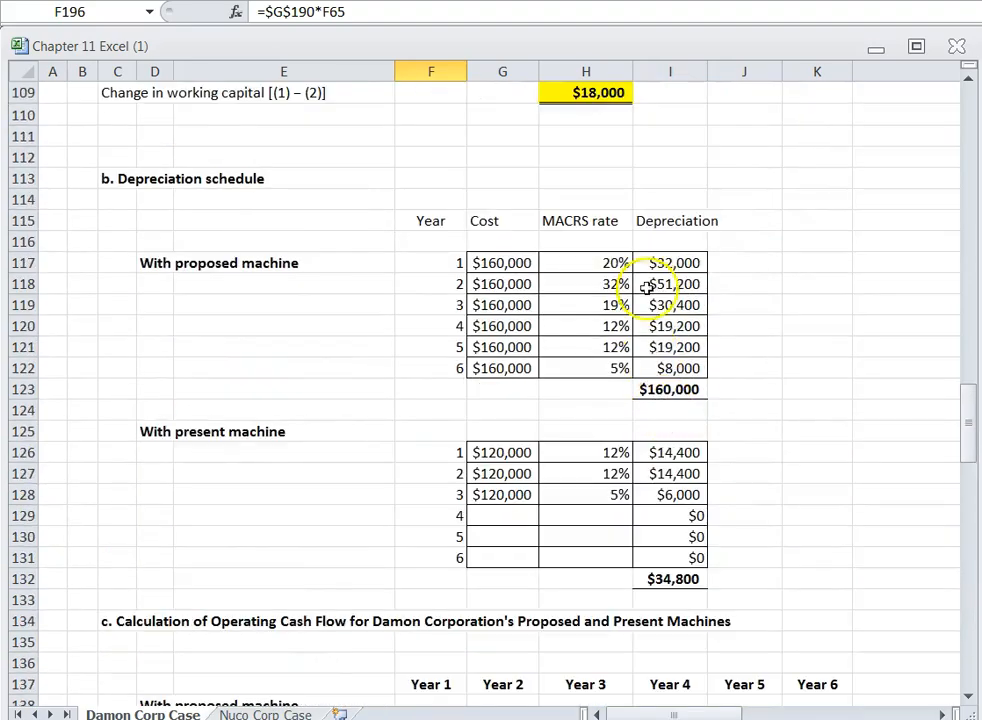
{"action": "scroll", "coordinate": [671, 377], "scroll_direction": "down", "scroll_amount": 19}
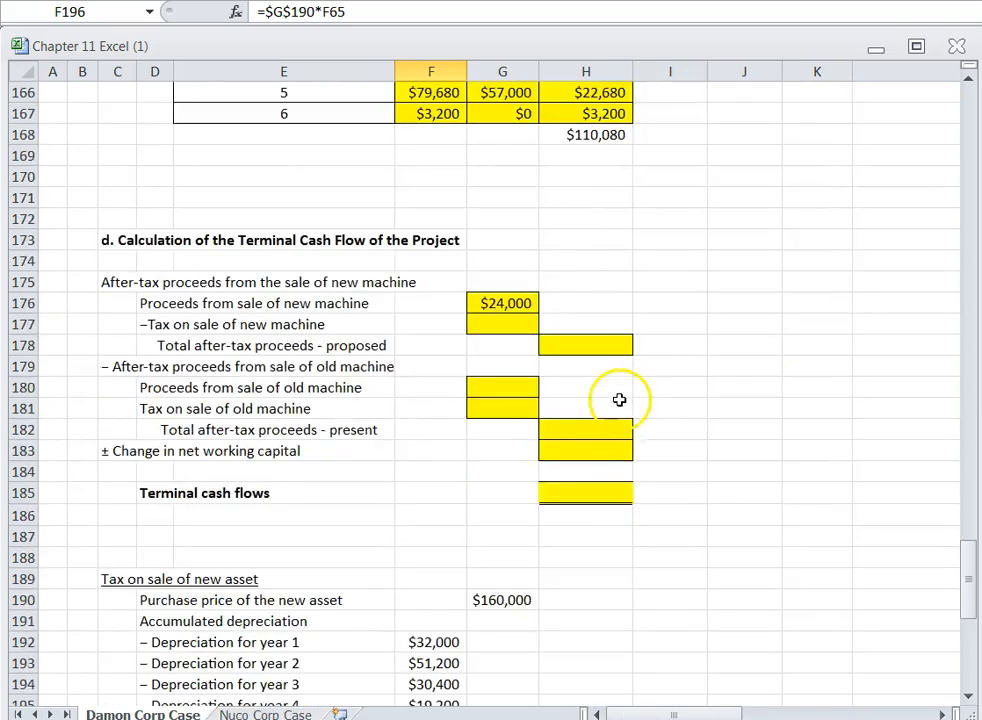
{"action": "scroll", "coordinate": [619, 400], "scroll_direction": "down", "scroll_amount": 5}
{"action": "left_click", "coordinate": [484, 437]}
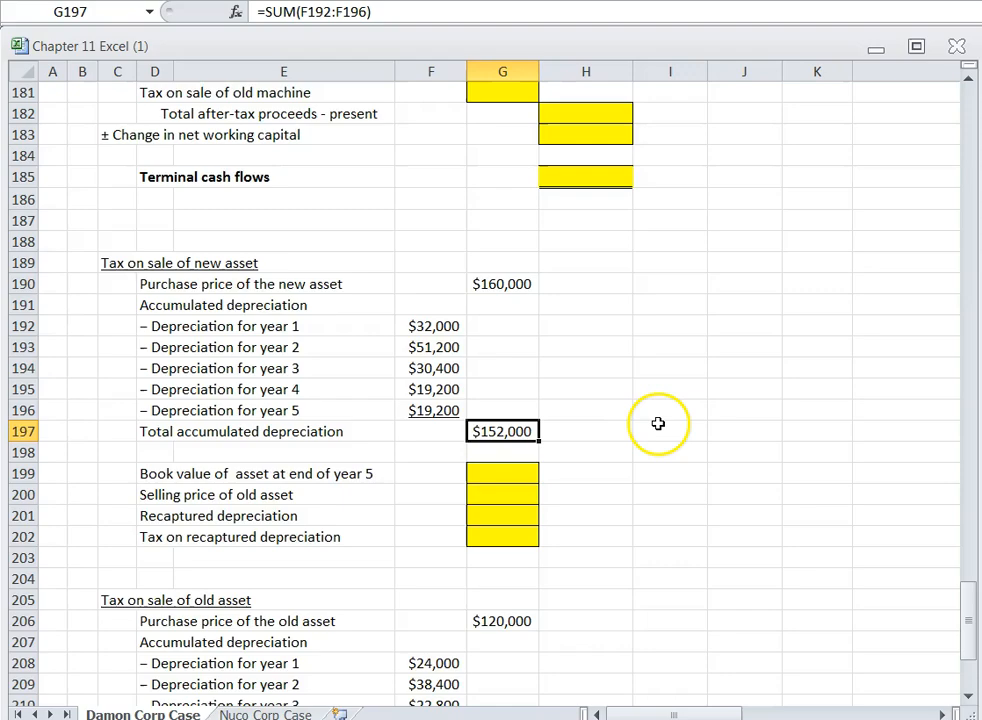
{"action": "scroll", "coordinate": [660, 418], "scroll_direction": "up", "scroll_amount": 17}
{"action": "scroll", "coordinate": [676, 424], "scroll_direction": "up", "scroll_amount": 5}
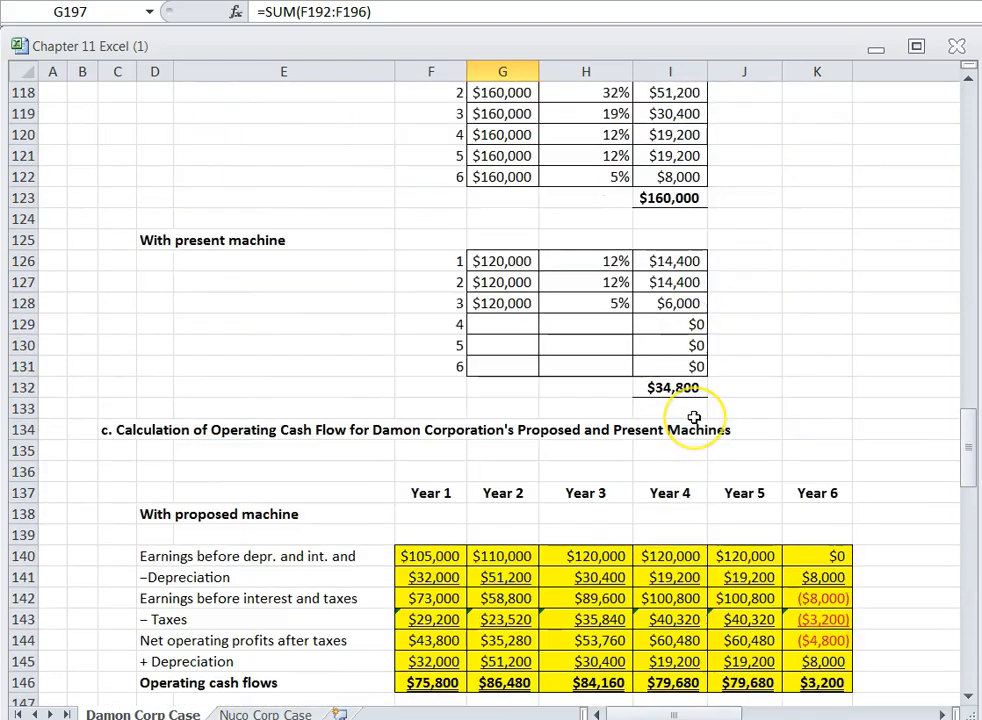
{"action": "scroll", "coordinate": [692, 420], "scroll_direction": "down", "scroll_amount": 20}
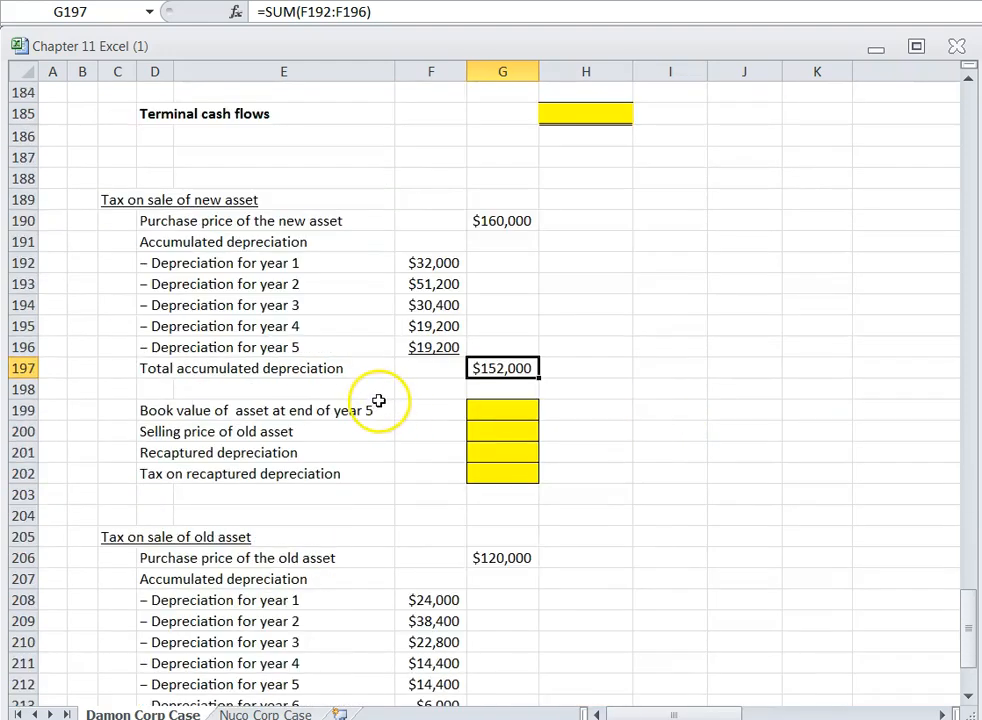
{"action": "left_click_drag", "start_coordinate": [411, 260], "coordinate": [422, 347]}
{"action": "left_click", "coordinate": [500, 368]}
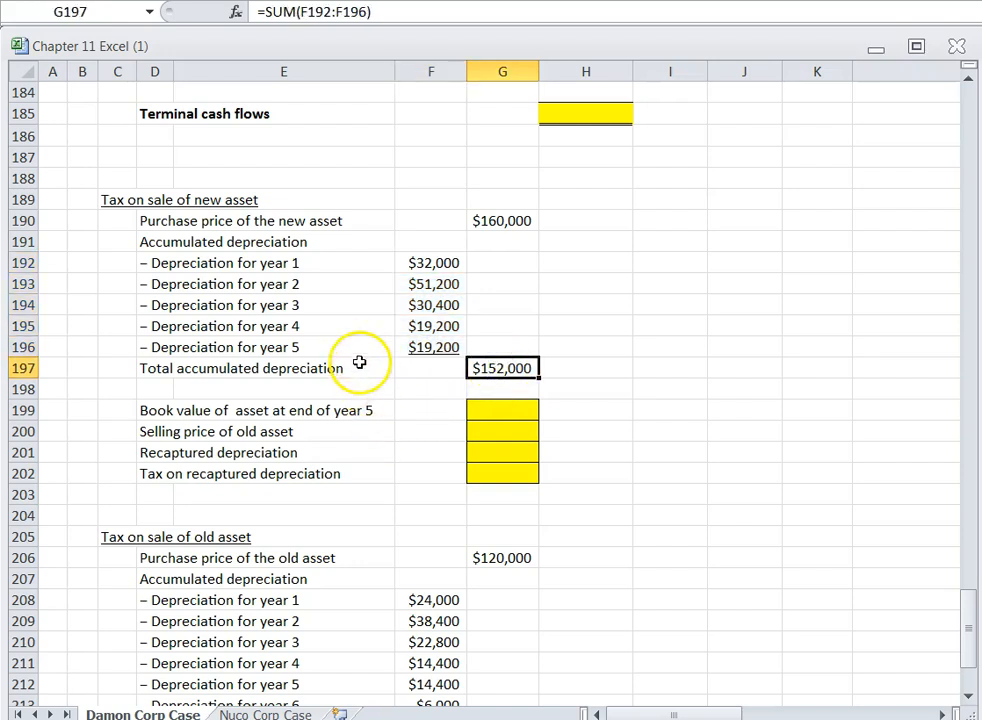
Calculate the new asset's book value at end of year 5 in G199 as +G190-G197.
{"action": "left_click", "coordinate": [486, 414]}
{"action": "type", "text": "+"}
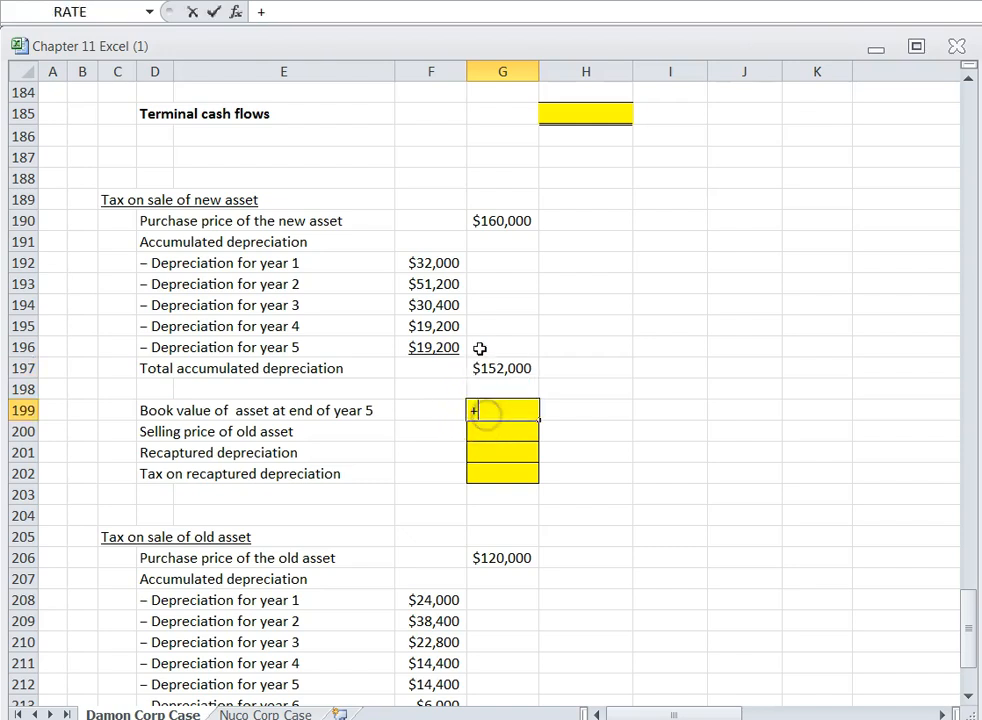
{"action": "left_click", "coordinate": [497, 219]}
{"action": "type", "text": "-"}
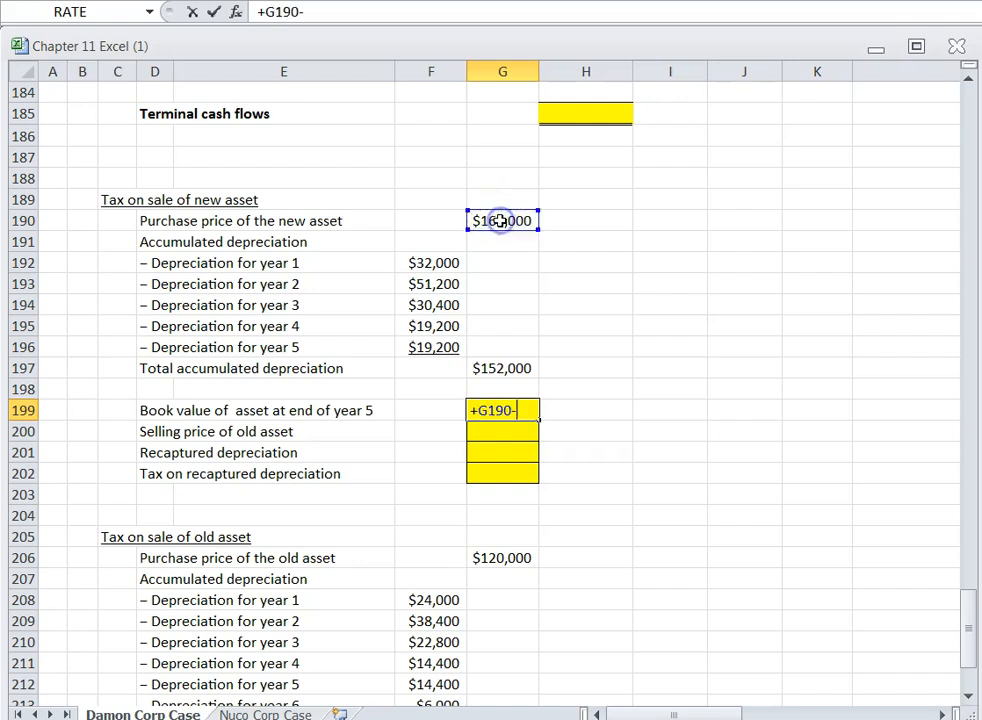
{"action": "left_click", "coordinate": [497, 370]}
{"action": "key", "text": "Return"}
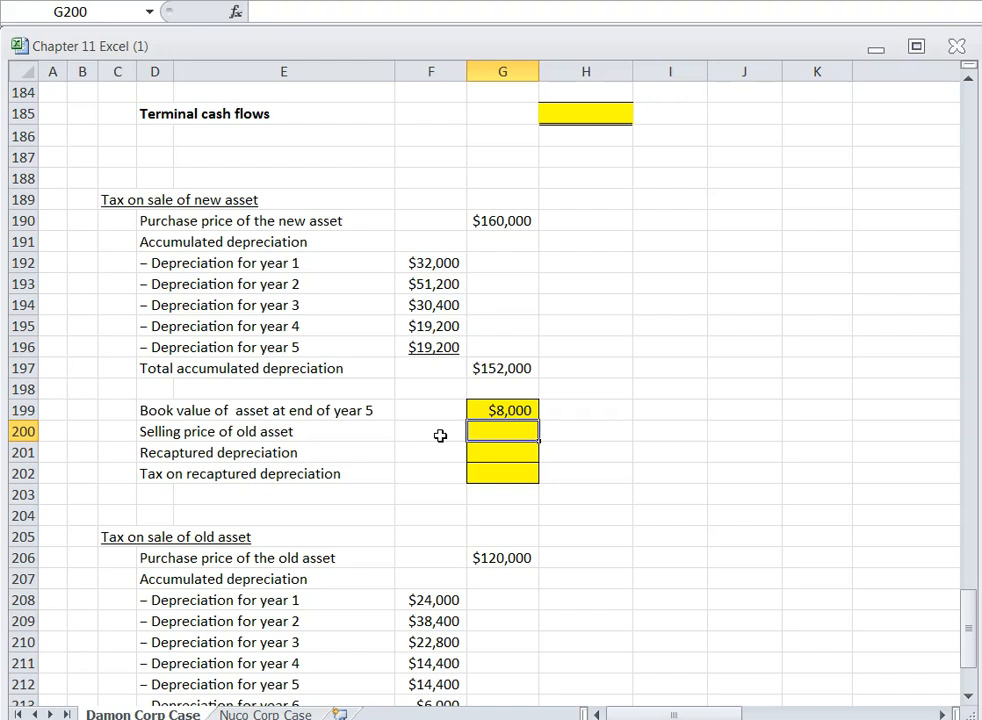
Link the selling price in G200 of the new asset's tax schedule to the new machine's sale proceeds in G176.
{"action": "scroll", "coordinate": [441, 435], "scroll_direction": "up", "scroll_amount": 3}
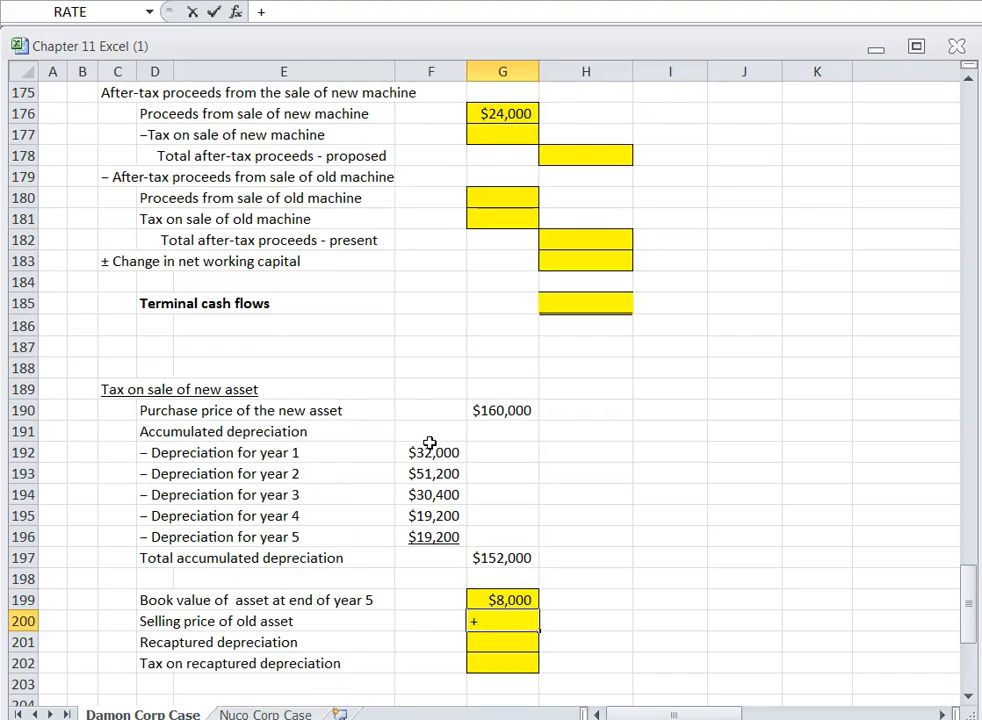
{"action": "left_click", "coordinate": [490, 114]}
{"action": "key", "text": "Return"}
Calculate the new asset's recaptured depreciation in G201 as +G200-G199 and check the cells it uses.
{"action": "scroll", "coordinate": [420, 470], "scroll_direction": "down", "scroll_amount": 1}
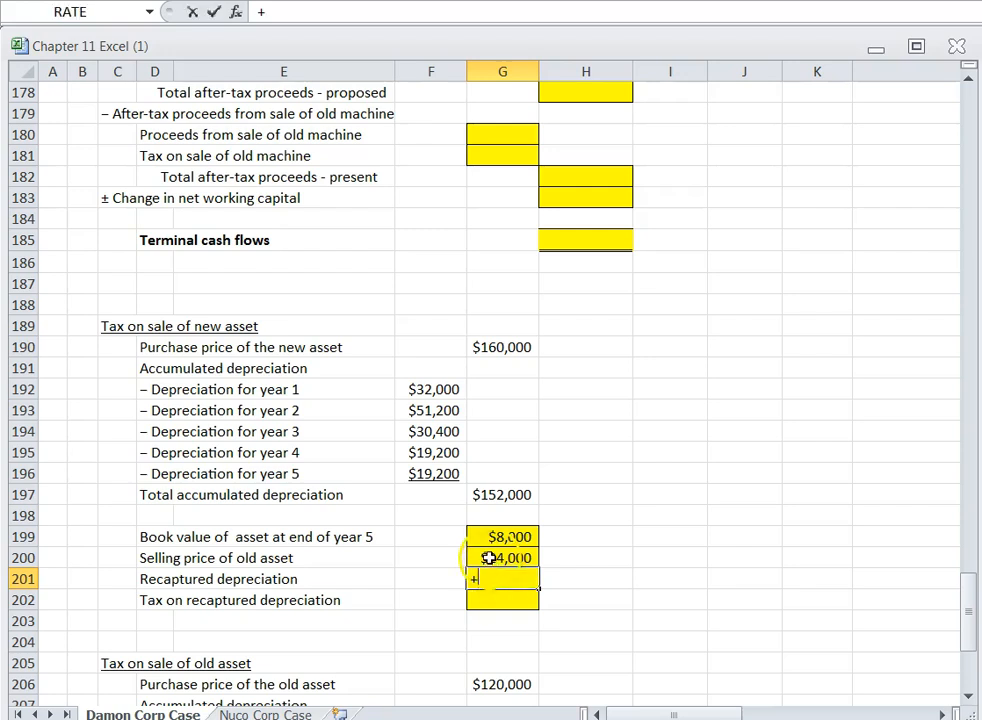
{"action": "left_click", "coordinate": [494, 536]}
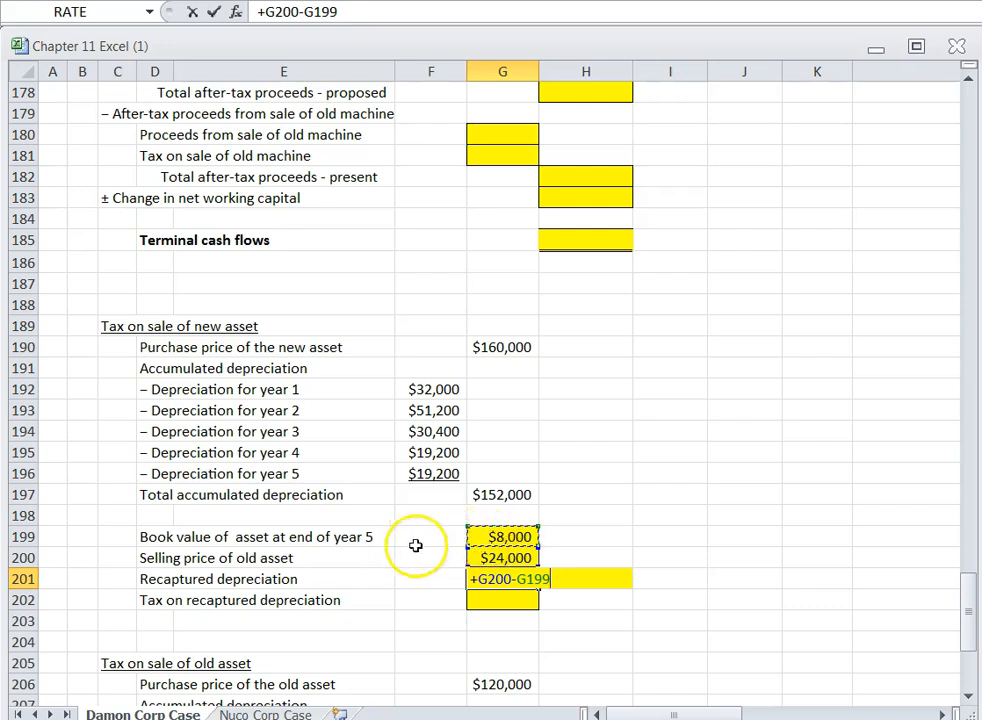
{"action": "key", "text": "Return"}
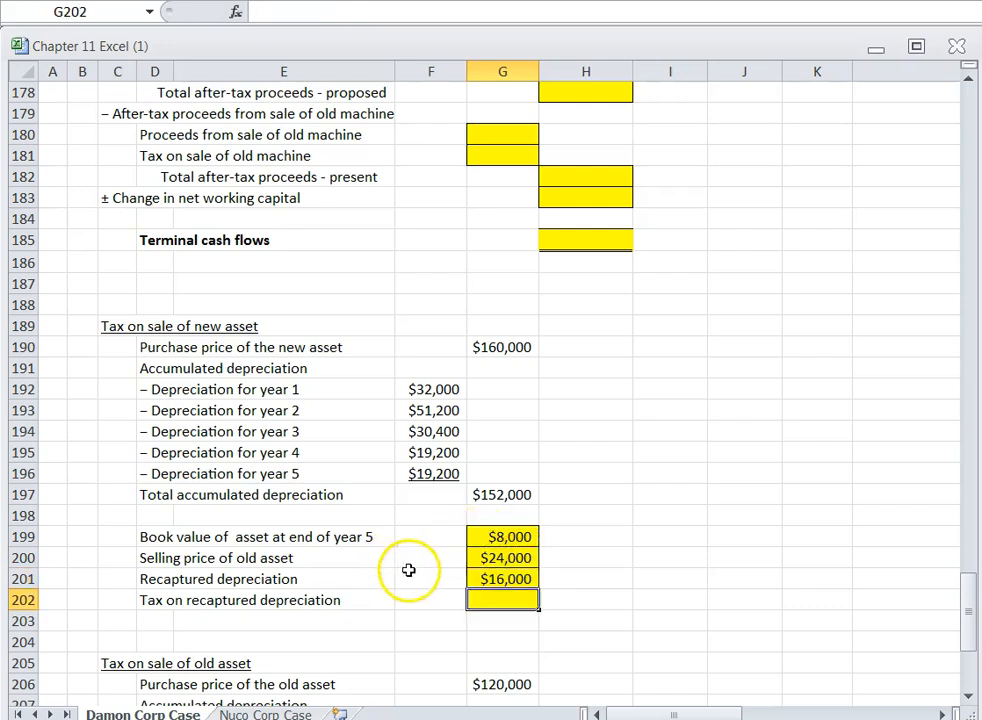
{"action": "left_click", "coordinate": [496, 558]}
{"action": "left_click", "coordinate": [493, 536]}
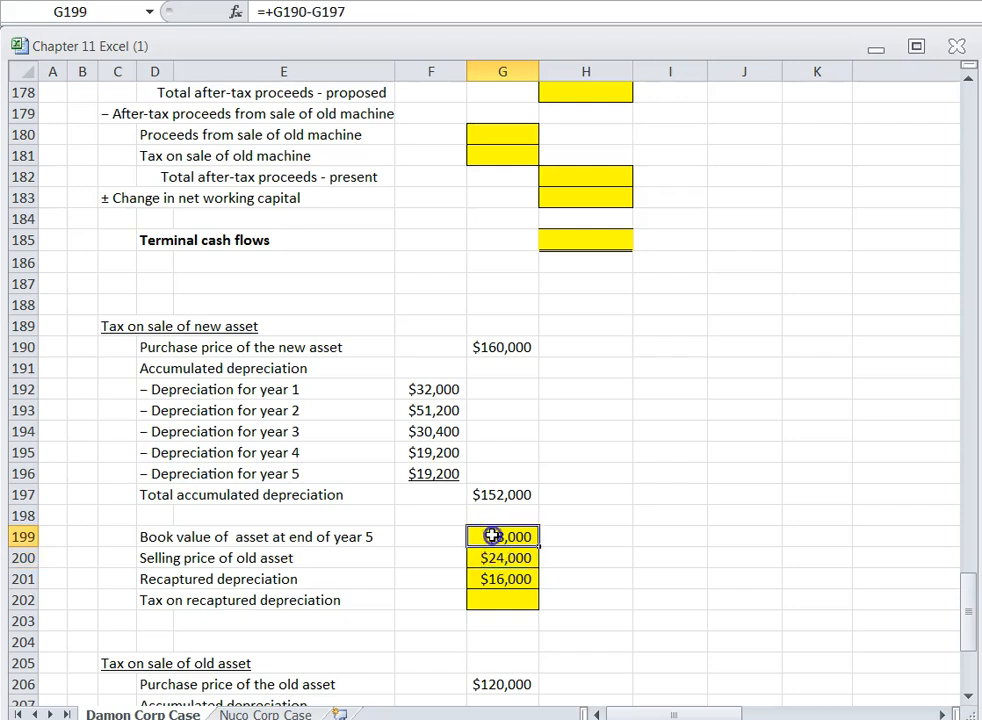
{"action": "left_click", "coordinate": [497, 584]}
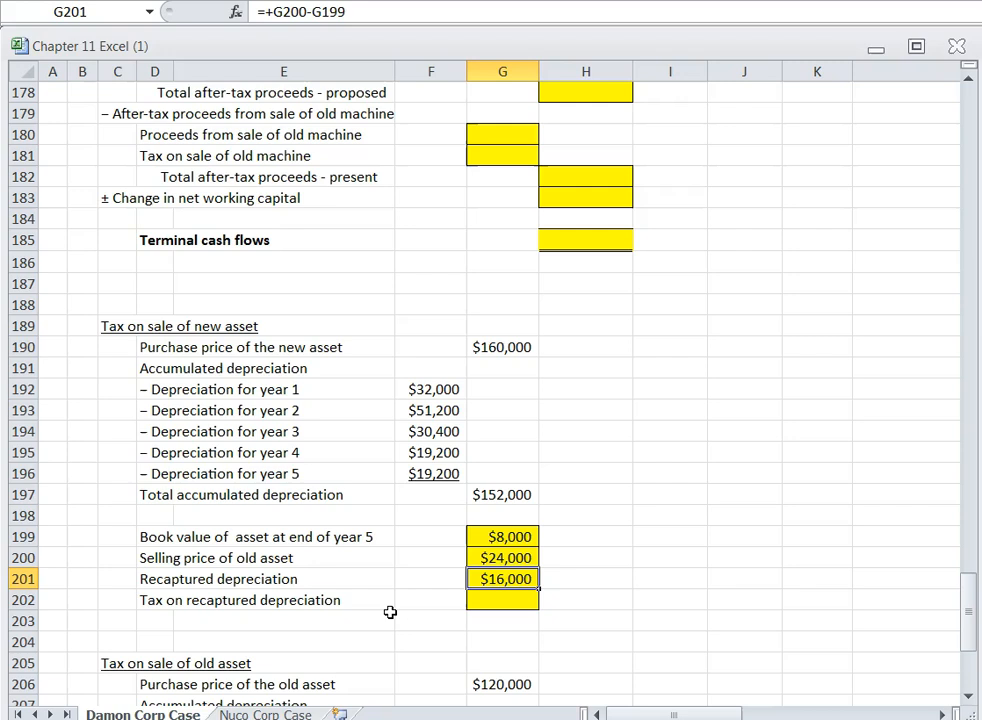
Calculate the tax on the new asset's recaptured depreciation in G202 with the formula +G201*.4.
{"action": "left_click", "coordinate": [502, 598]}
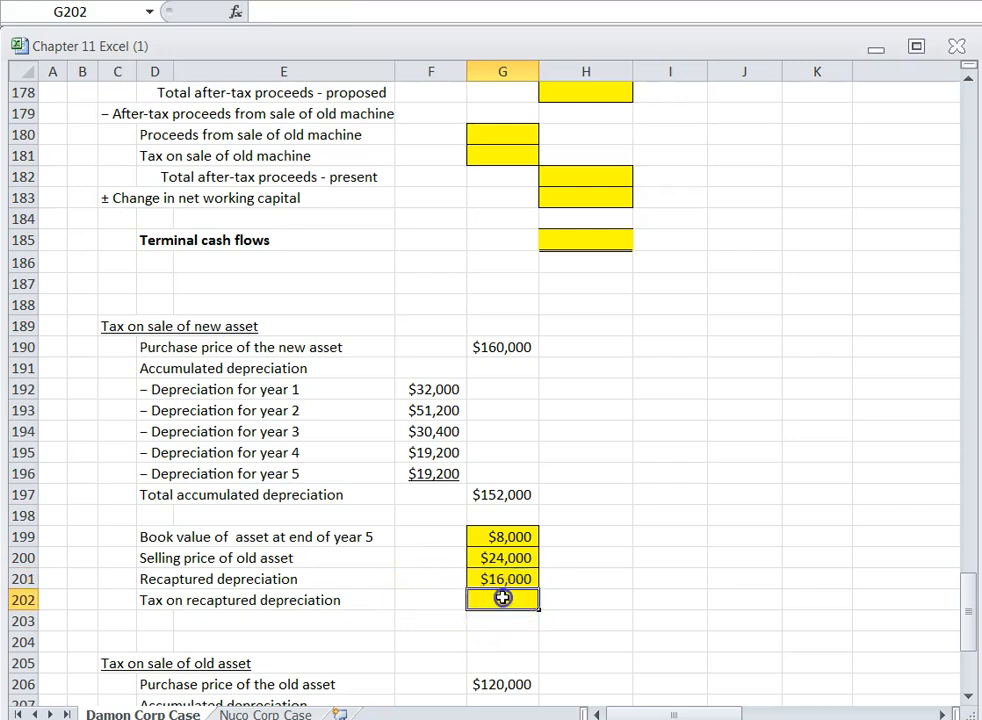
{"action": "type", "text": "+G201*.4"}
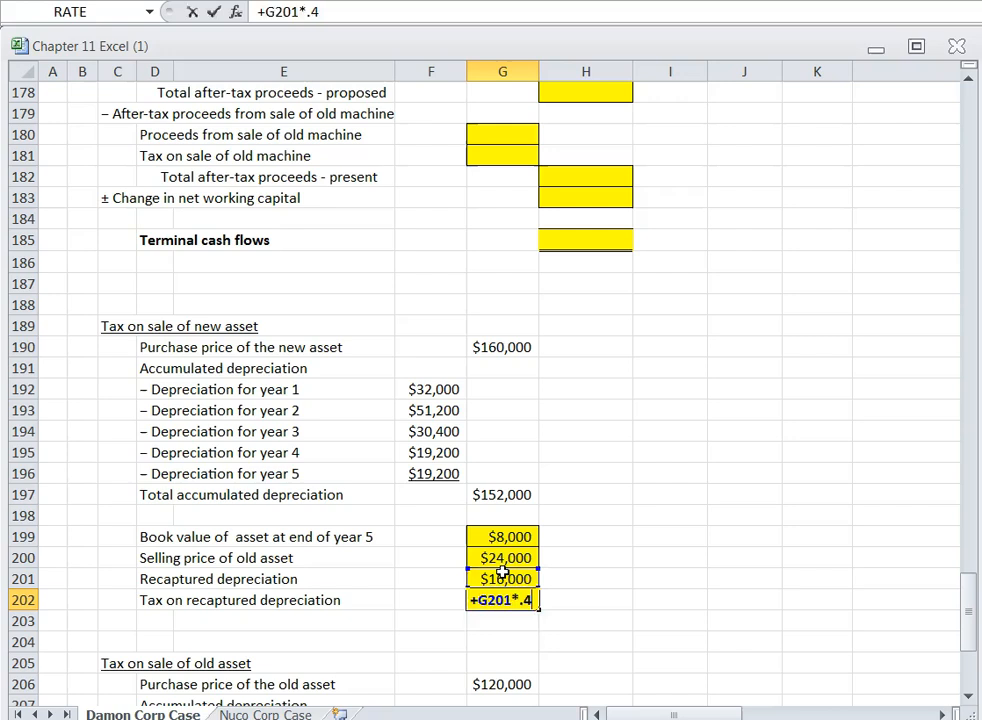
{"action": "key", "text": "Return"}
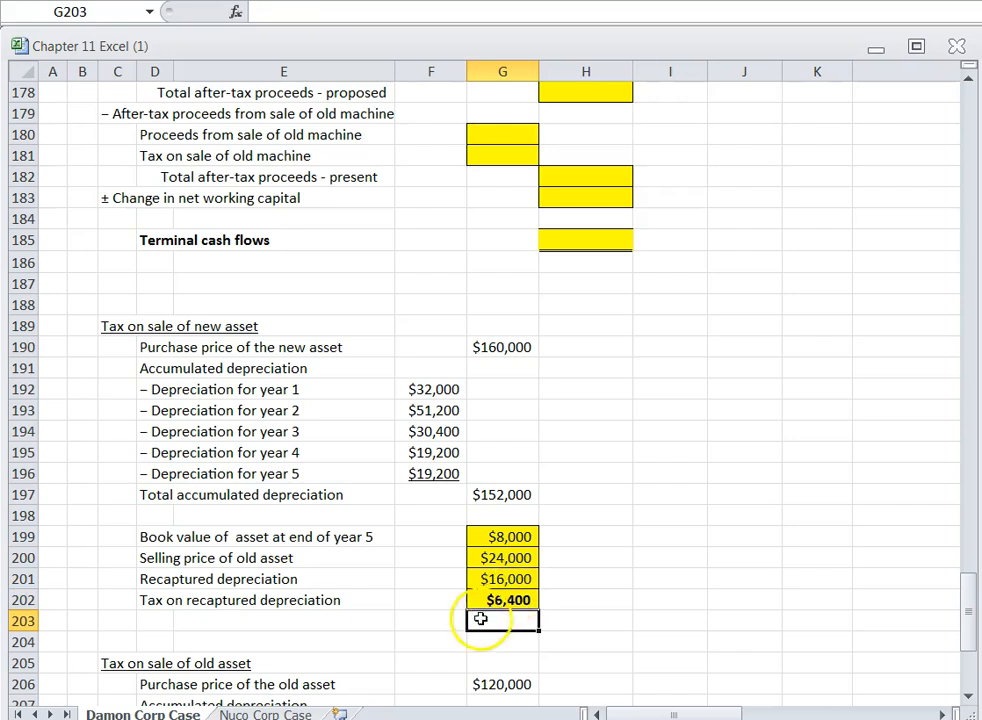
{"action": "scroll", "coordinate": [618, 434], "scroll_direction": "down", "scroll_amount": 1}
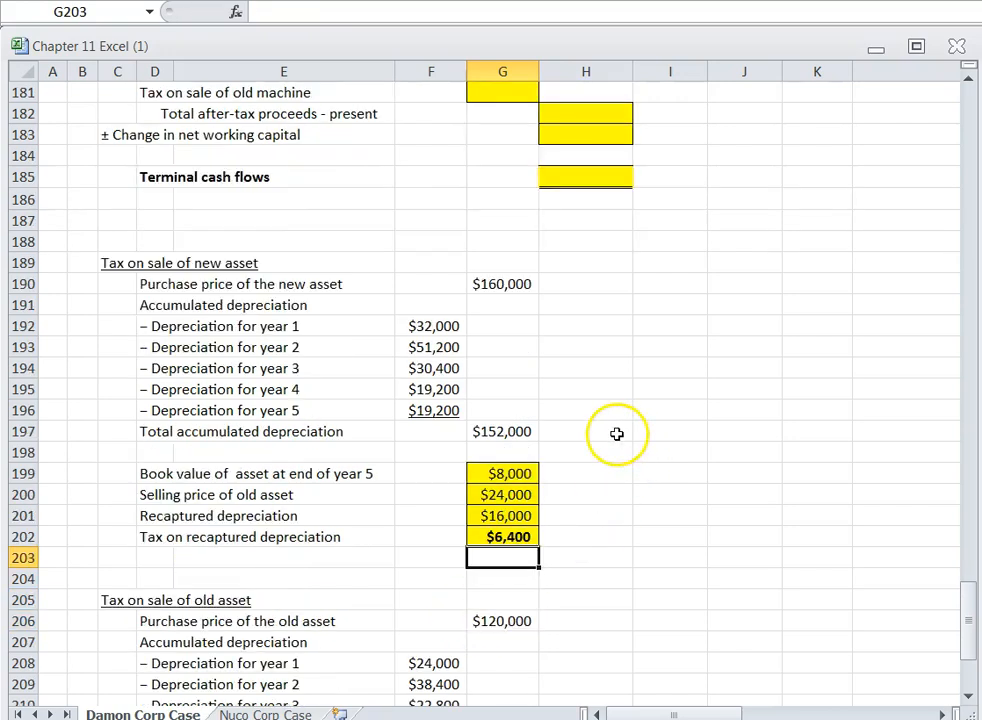
Link the tax on sale of new machine in G177 to the tax on recaptured depreciation in G202.
{"action": "scroll", "coordinate": [607, 412], "scroll_direction": "up", "scroll_amount": 2}
{"action": "left_click", "coordinate": [481, 134]}
{"action": "type", "text": "+"}
{"action": "left_click", "coordinate": [490, 663]}
{"action": "key", "text": "Return"}
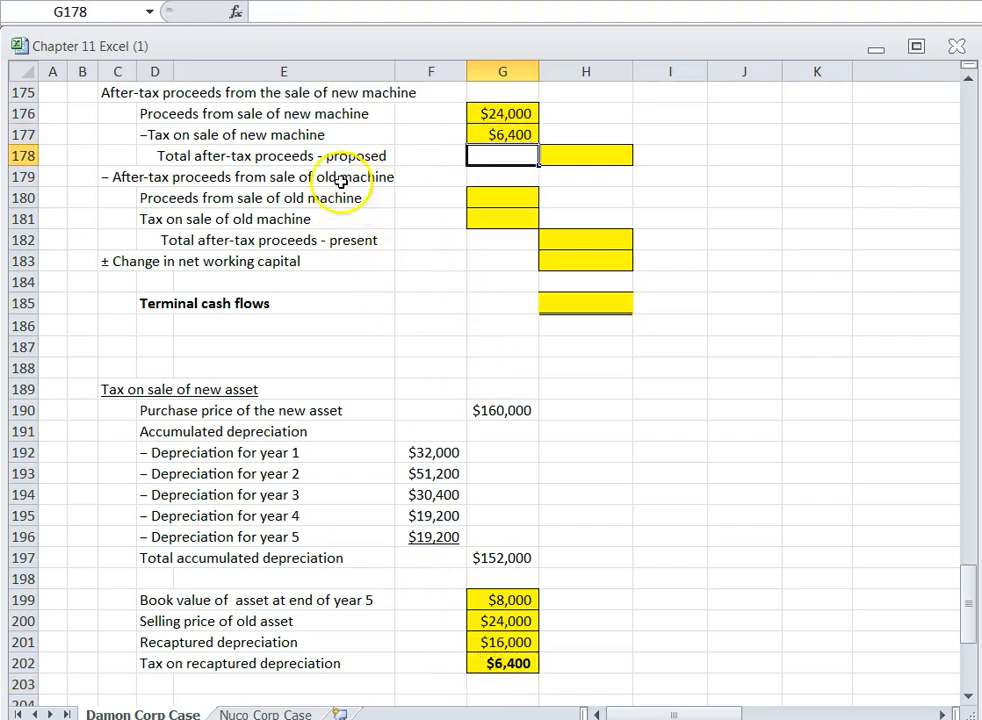
Calculate the proposed machine's total after-tax proceeds in H178 by subtracting G177 from G176.
{"action": "left_click", "coordinate": [570, 160]}
{"action": "type", "text": "+"}
{"action": "left_click", "coordinate": [491, 115]}
{"action": "type", "text": "-"}
{"action": "left_click", "coordinate": [500, 134]}
{"action": "key", "text": "Return"}
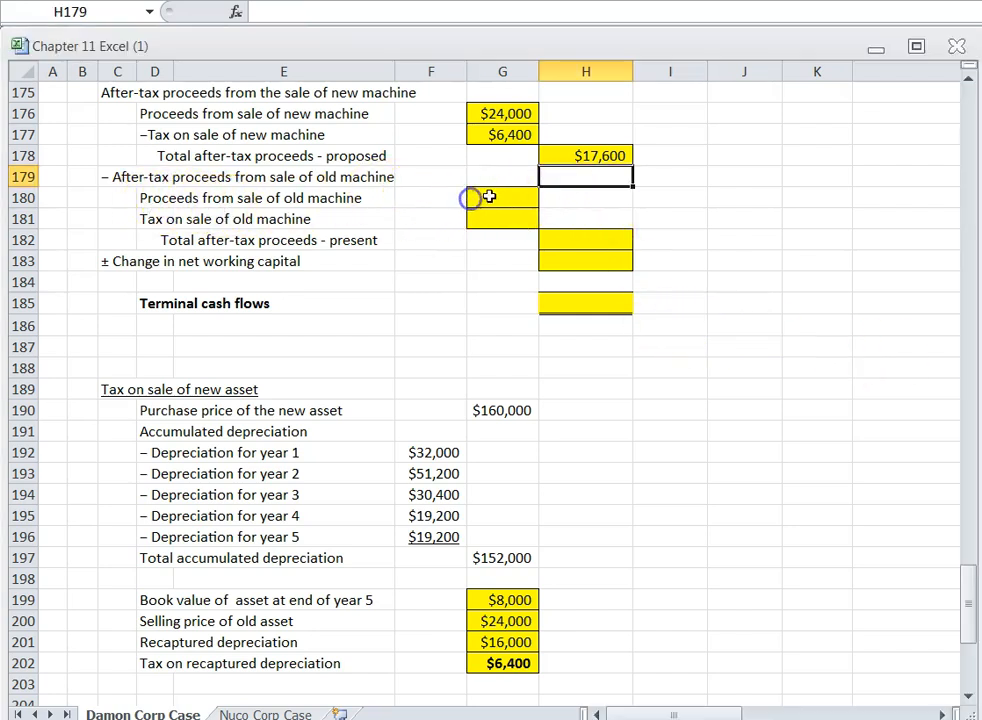
Link the proceeds from sale of old machine in G180 to the existing machine's salvage value in F44.
{"action": "left_click", "coordinate": [489, 197]}
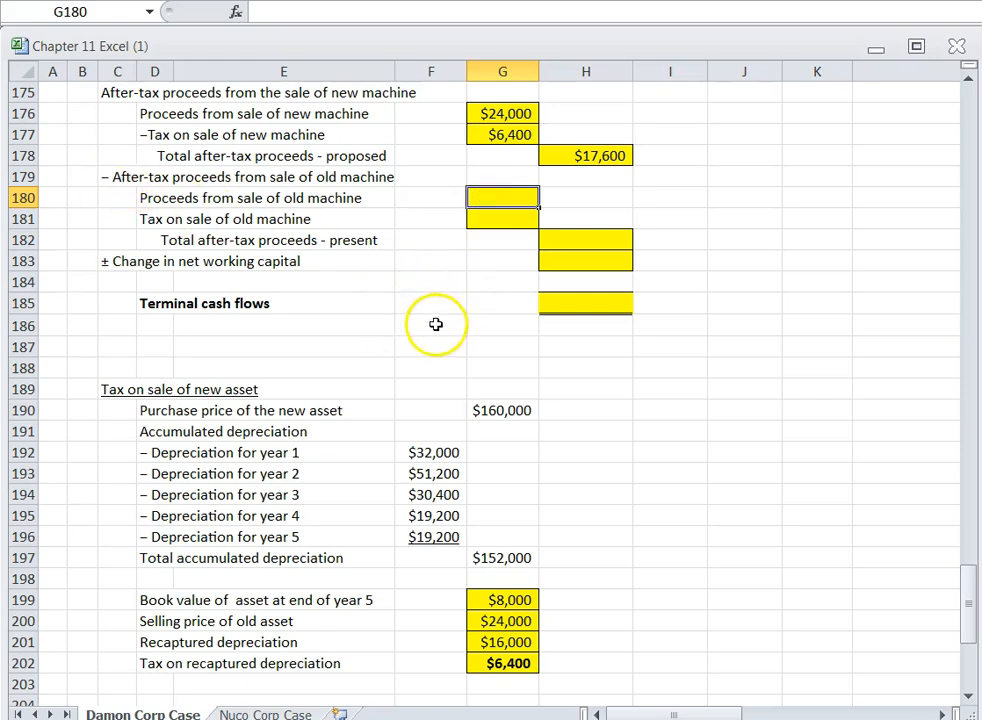
{"action": "scroll", "coordinate": [432, 350], "scroll_direction": "up", "scroll_amount": 4}
{"action": "type", "text": "+"}
{"action": "scroll", "coordinate": [428, 371], "scroll_direction": "up", "scroll_amount": 20}
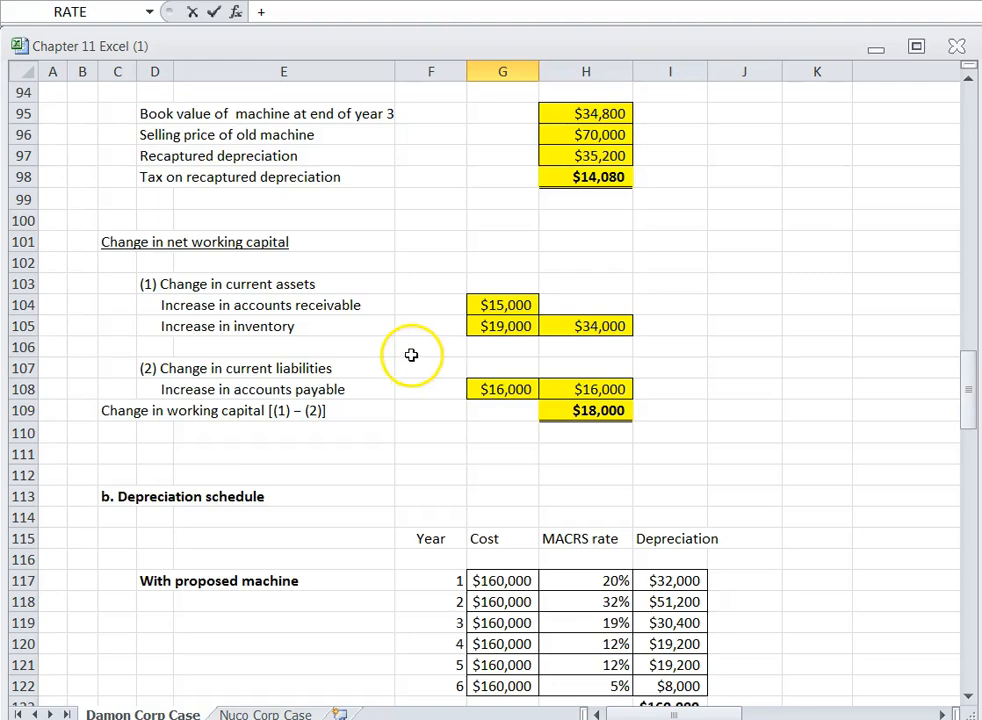
{"action": "scroll", "coordinate": [406, 355], "scroll_direction": "up", "scroll_amount": 11}
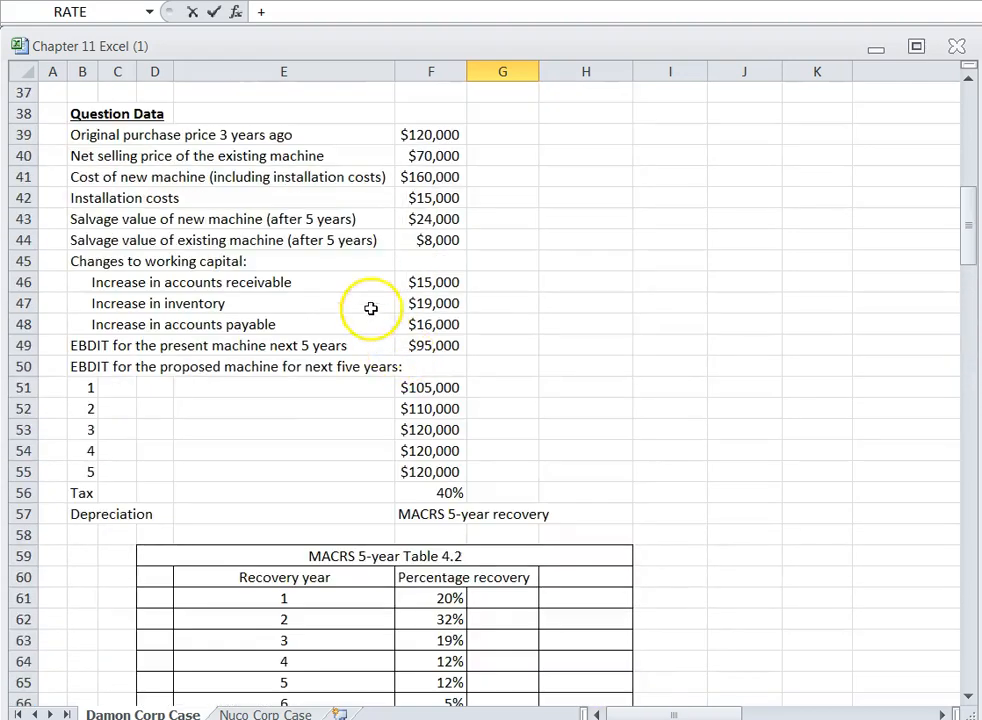
{"action": "left_click", "coordinate": [425, 240]}
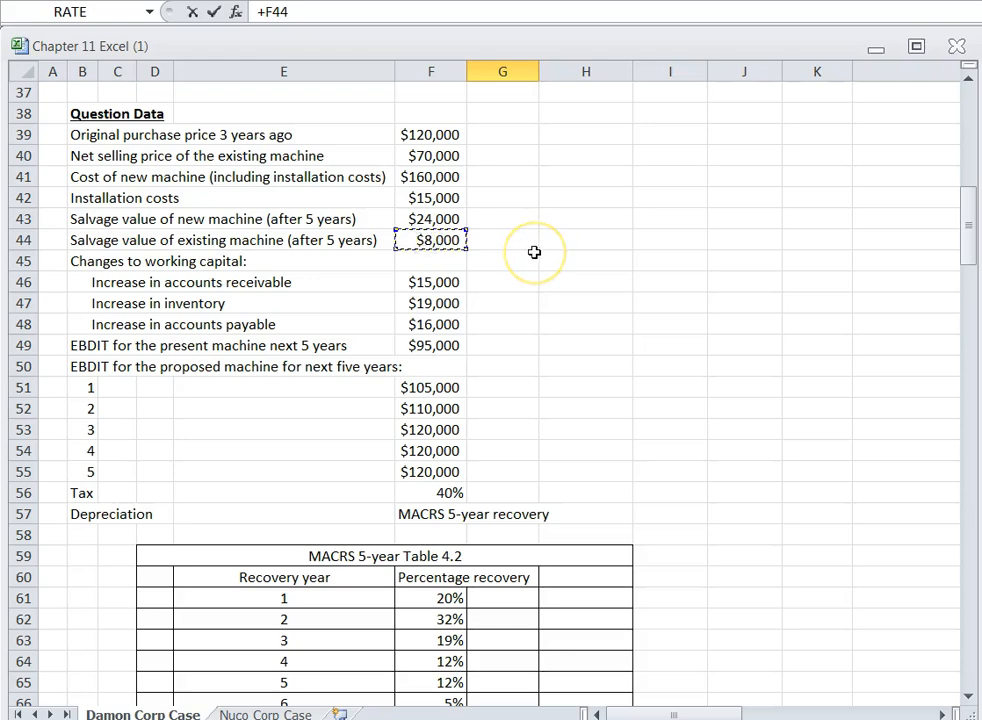
{"action": "key", "text": "Return"}
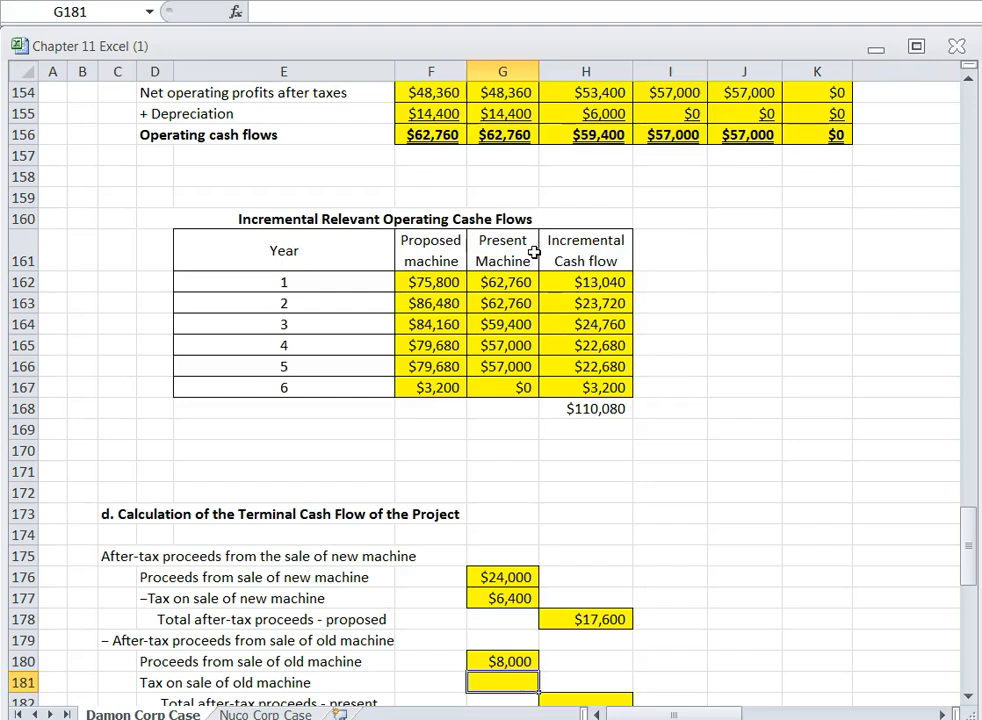
Examine the old asset's purchase price, yearly depreciation in F208:F213 and the total accumulated depreciation formula in G214.
{"action": "scroll", "coordinate": [539, 412], "scroll_direction": "down", "scroll_amount": 1}
{"action": "scroll", "coordinate": [611, 407], "scroll_direction": "down", "scroll_amount": 2}
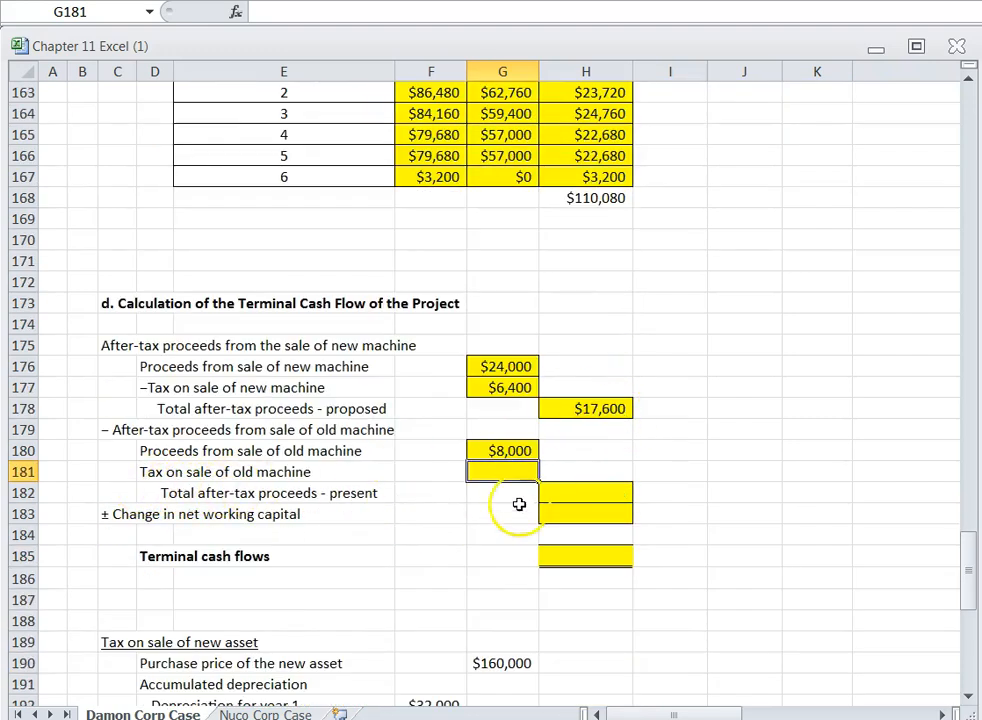
{"action": "scroll", "coordinate": [425, 502], "scroll_direction": "down", "scroll_amount": 5}
{"action": "scroll", "coordinate": [425, 502], "scroll_direction": "down", "scroll_amount": 2}
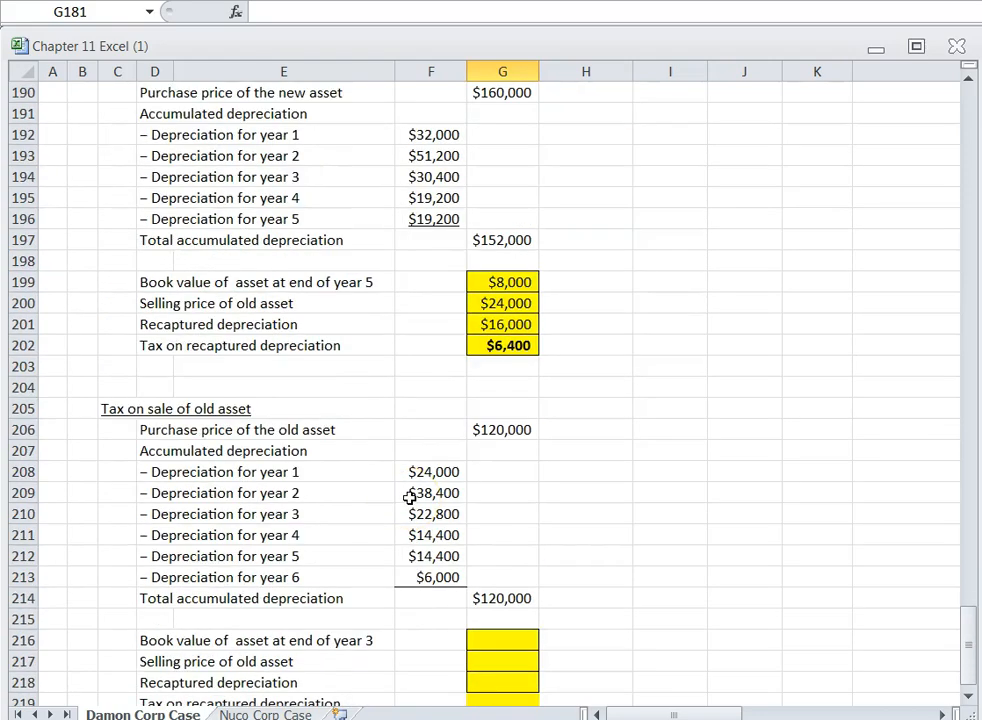
{"action": "scroll", "coordinate": [408, 494], "scroll_direction": "up", "scroll_amount": 1}
{"action": "scroll", "coordinate": [408, 494], "scroll_direction": "down", "scroll_amount": 3}
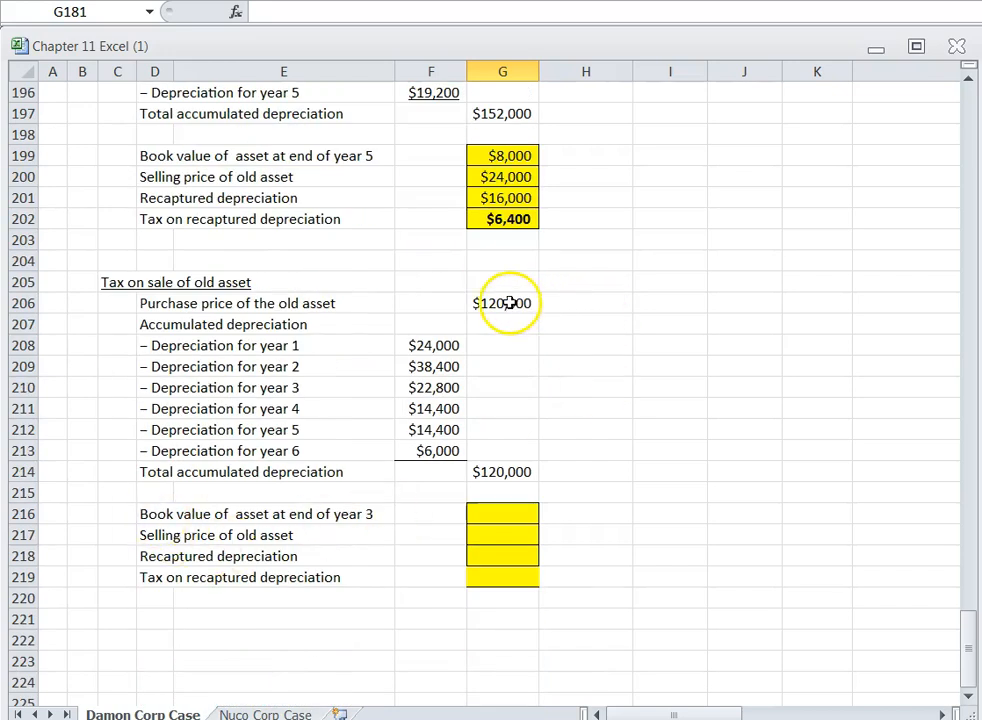
{"action": "left_click_drag", "start_coordinate": [432, 345], "coordinate": [431, 451]}
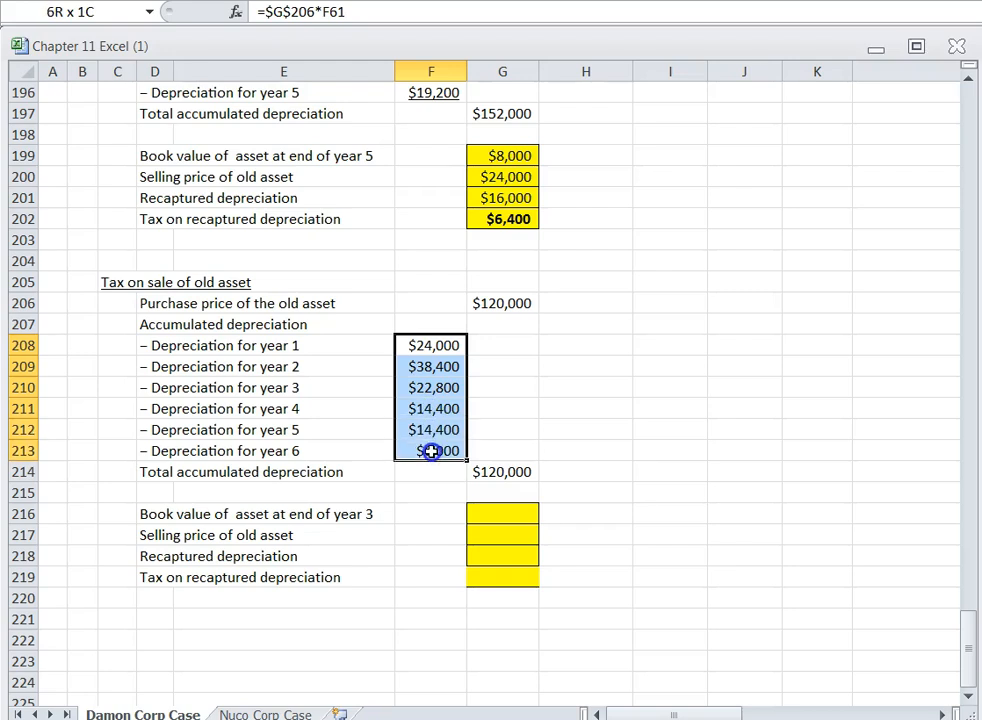
{"action": "left_click_drag", "start_coordinate": [431, 451], "coordinate": [431, 451]}
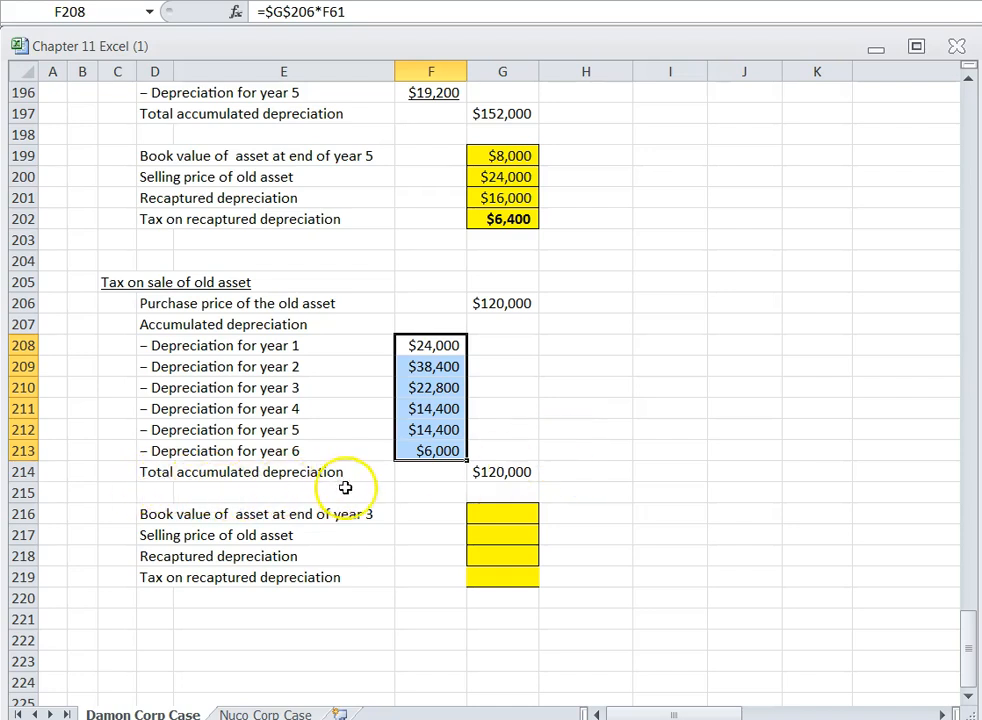
{"action": "left_click", "coordinate": [503, 474]}
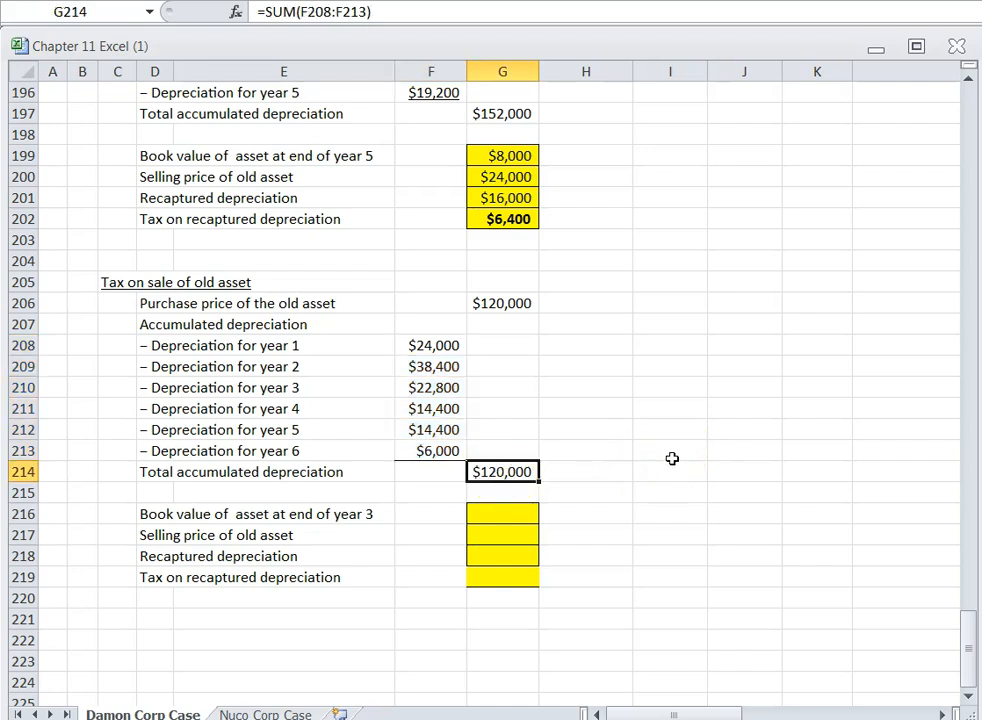
Calculate the old asset's book value in G216 with the formula +G206-F208-F209-F210 and check the formula.
{"action": "scroll", "coordinate": [537, 489], "scroll_direction": "down", "scroll_amount": 1}
{"action": "left_click", "coordinate": [509, 454]}
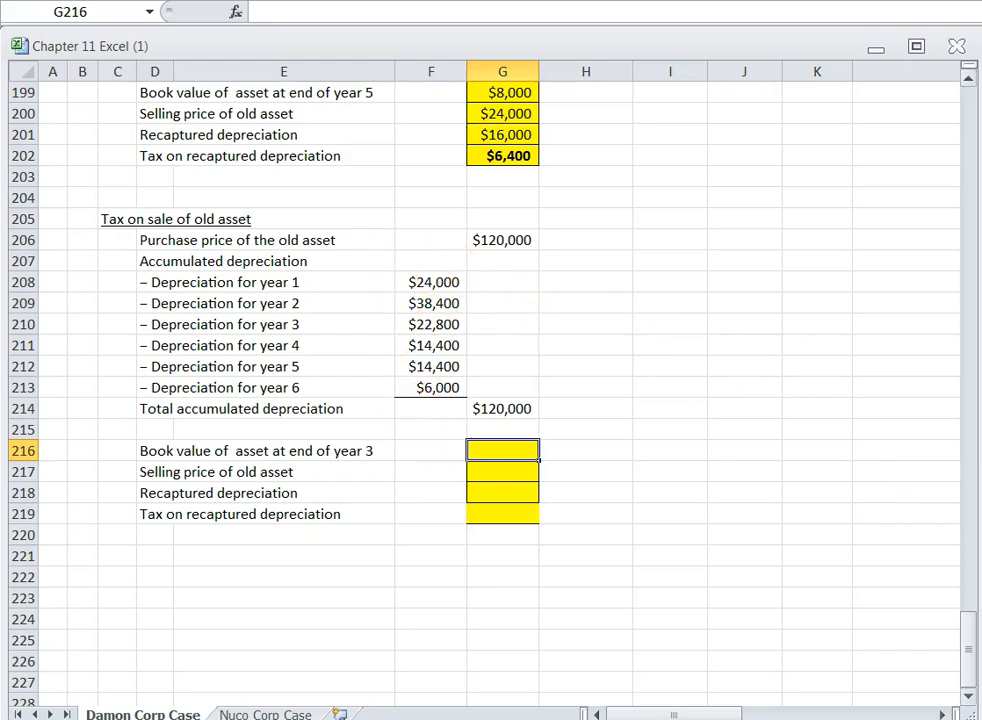
{"action": "key", "text": "ctrl+F6"}
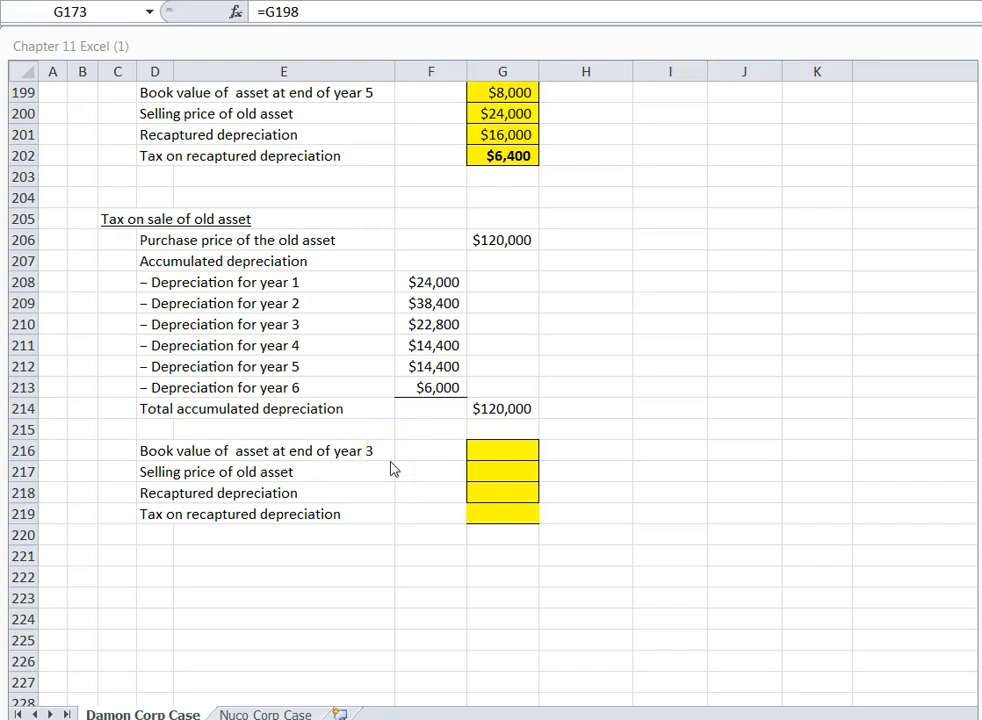
{"action": "left_click", "coordinate": [486, 444]}
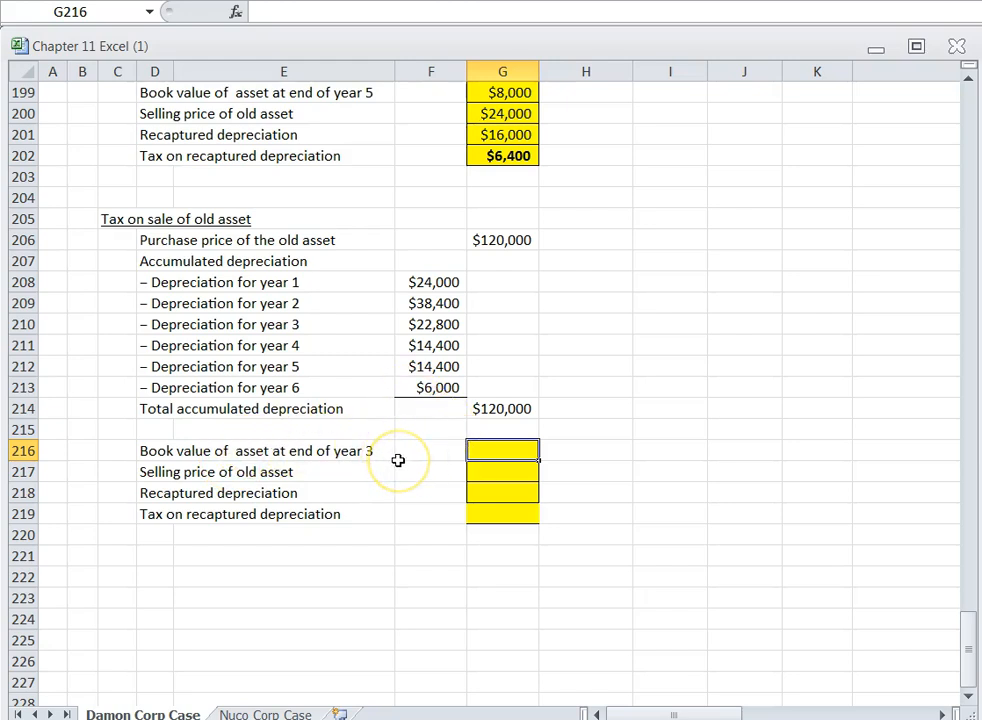
{"action": "type", "text": "+"}
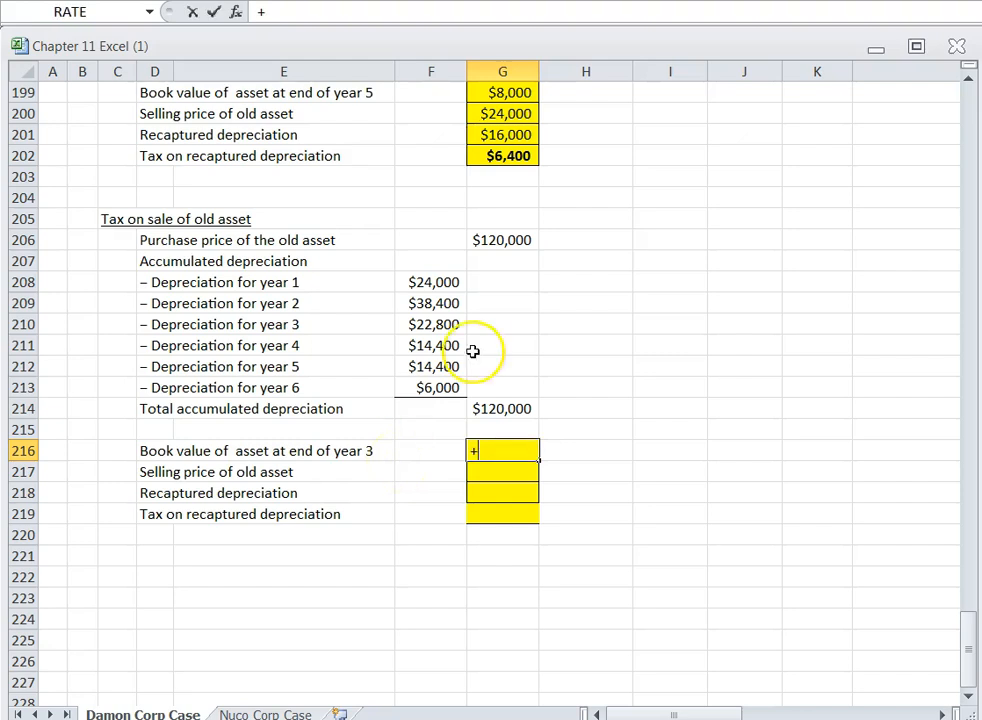
{"action": "left_click", "coordinate": [497, 246]}
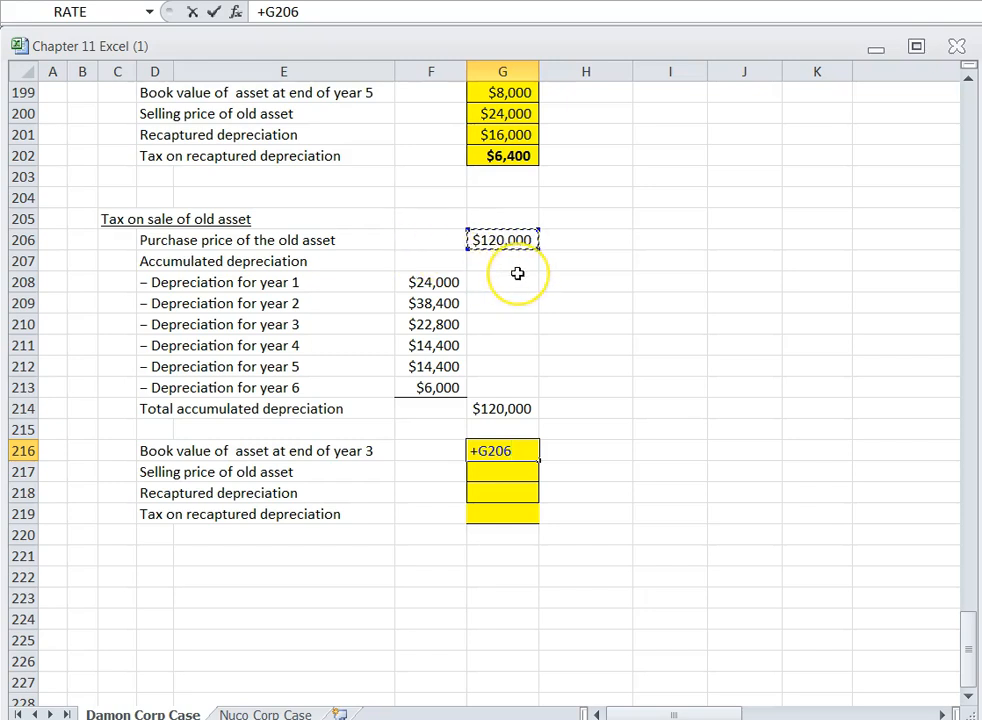
{"action": "type", "text": "-"}
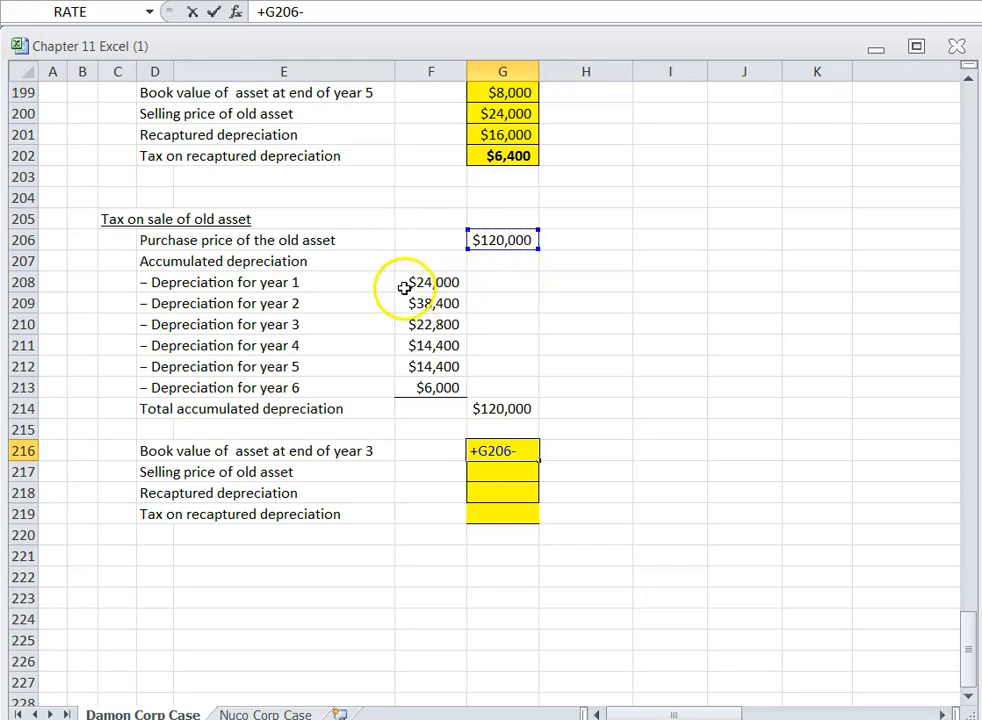
{"action": "left_click", "coordinate": [401, 281]}
{"action": "type", "text": "-"}
{"action": "left_click", "coordinate": [415, 304]}
{"action": "type", "text": "-"}
{"action": "left_click", "coordinate": [424, 325]}
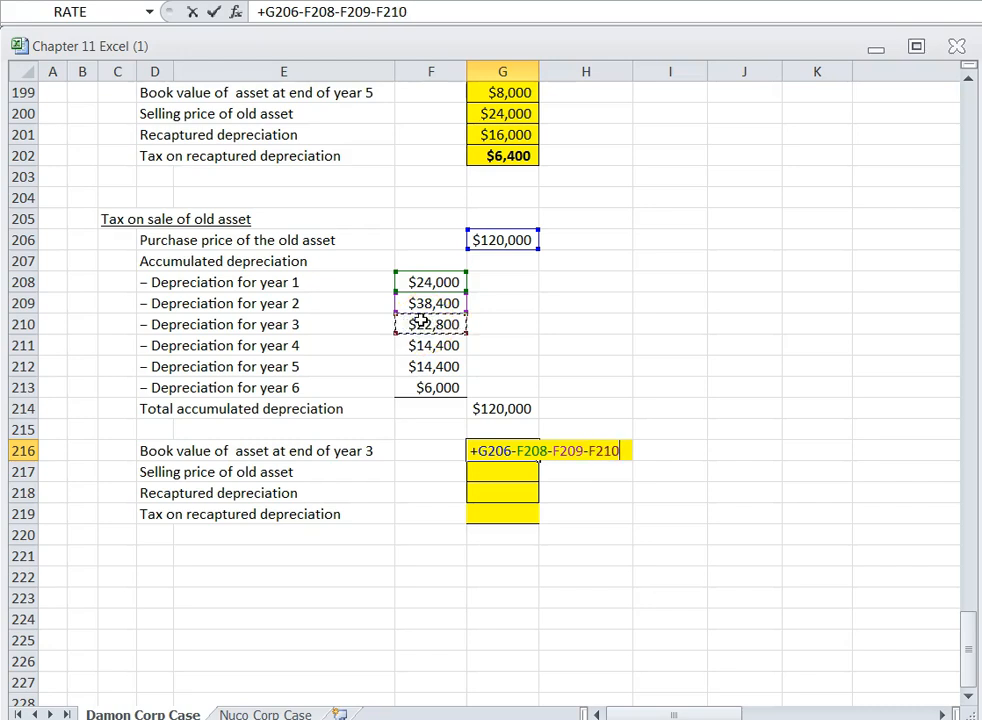
{"action": "key", "text": "Return"}
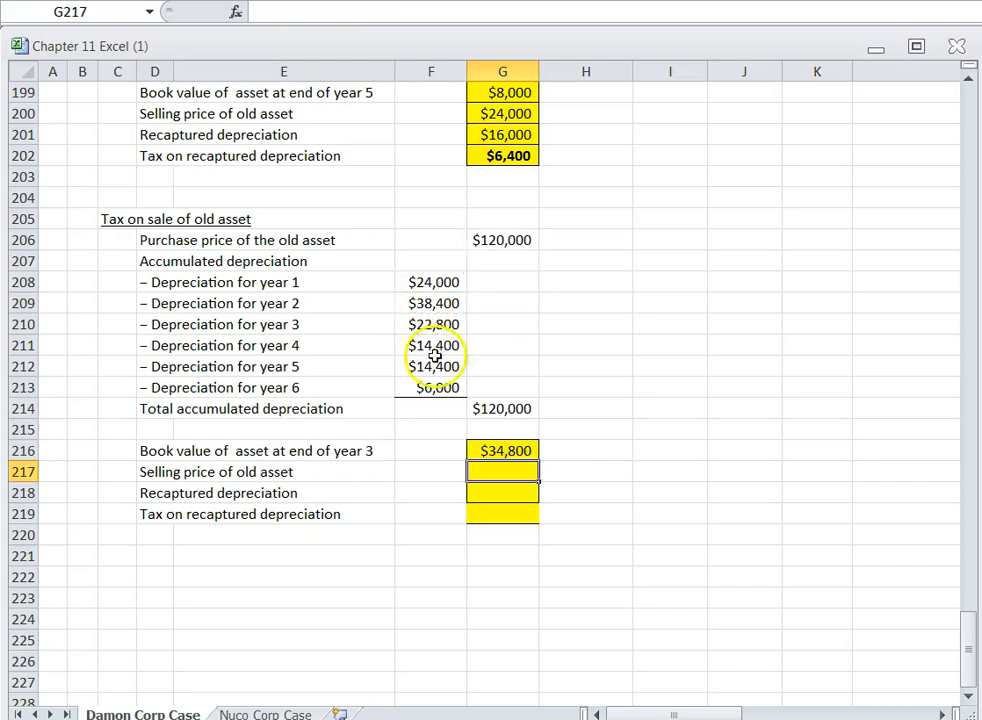
{"action": "left_click", "coordinate": [480, 450]}
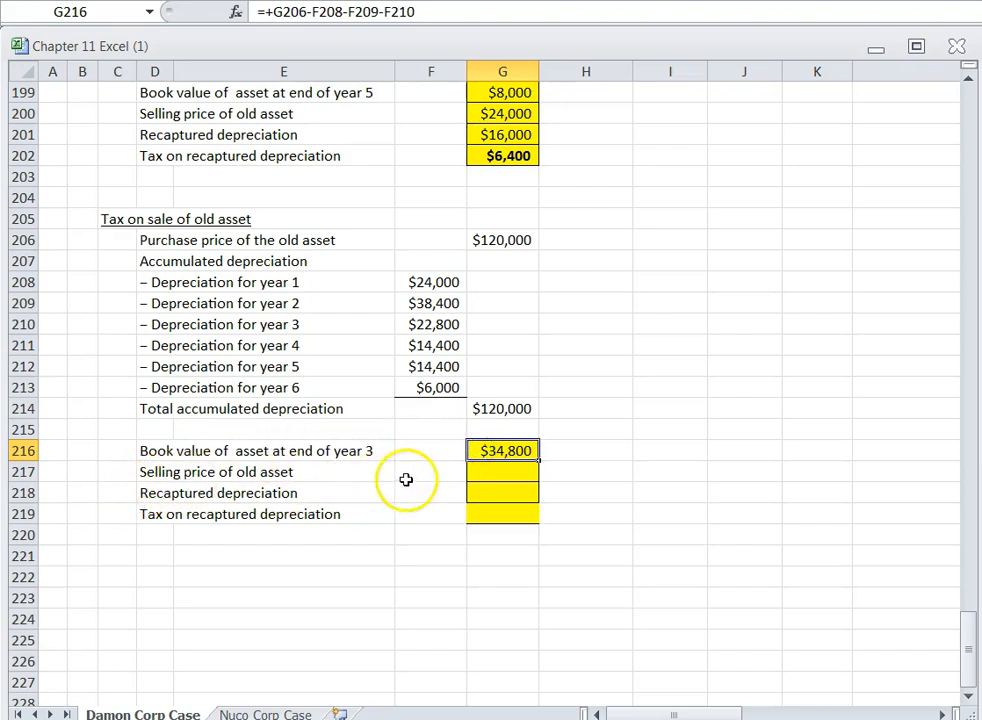
Link the selling price of the old asset in G217 to the old machine's sale proceeds in G180.
{"action": "left_click", "coordinate": [479, 474]}
{"action": "type", "text": "+"}
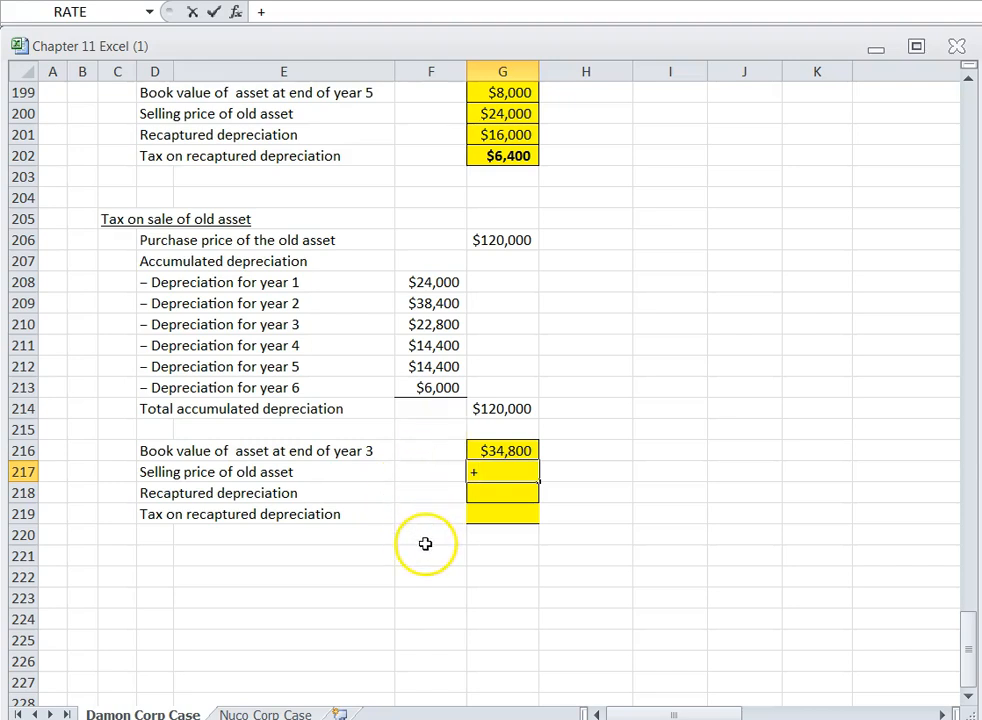
{"action": "scroll", "coordinate": [425, 545], "scroll_direction": "up", "scroll_amount": 3}
{"action": "scroll", "coordinate": [425, 545], "scroll_direction": "up", "scroll_amount": 6}
{"action": "left_click", "coordinate": [490, 260]}
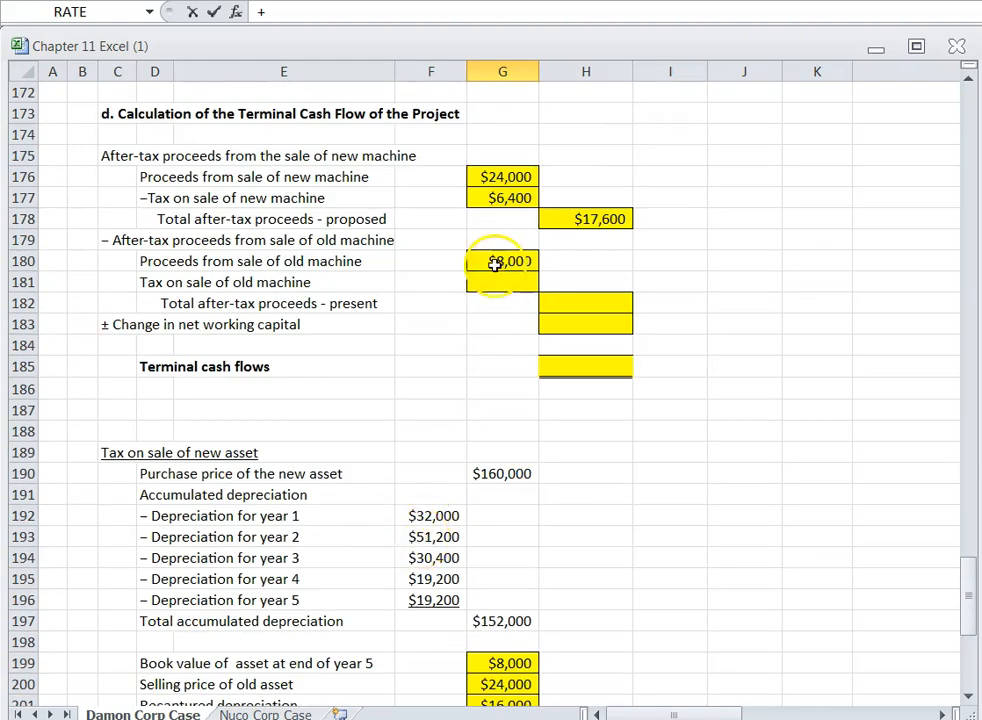
{"action": "key", "text": "Return"}
{"action": "scroll", "coordinate": [436, 362], "scroll_direction": "down", "scroll_amount": 1}
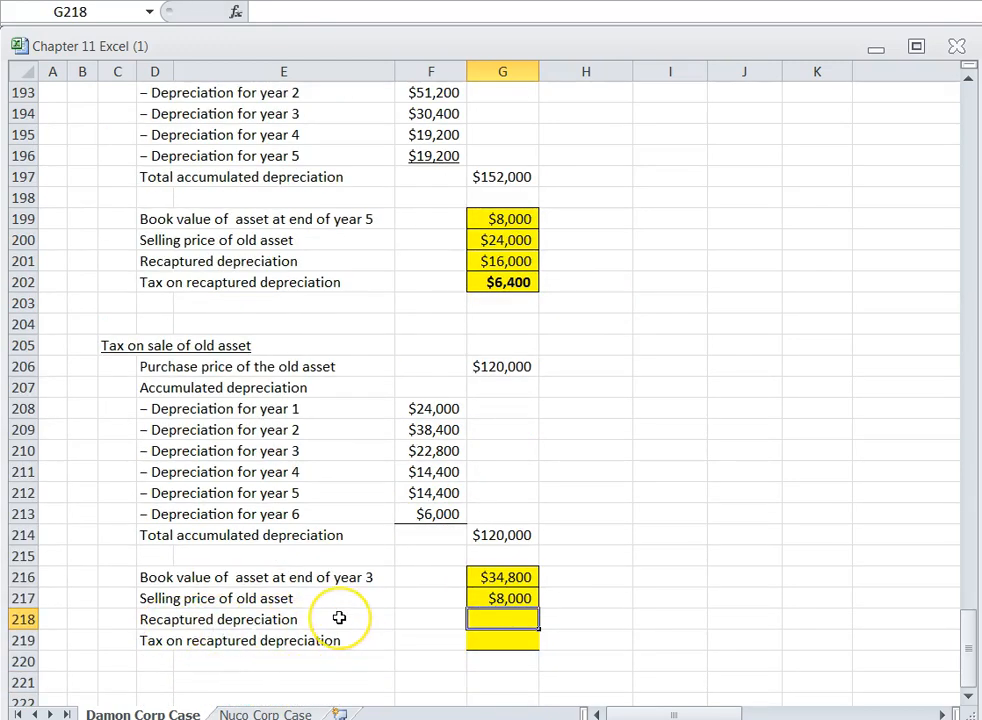
Calculate the old asset's recaptured depreciation in G218 as +G217-G216 and check the cells it uses.
{"action": "type", "text": "+"}
{"action": "left_click", "coordinate": [488, 597]}
{"action": "type", "text": "-"}
{"action": "left_click", "coordinate": [484, 577]}
{"action": "key", "text": "Return"}
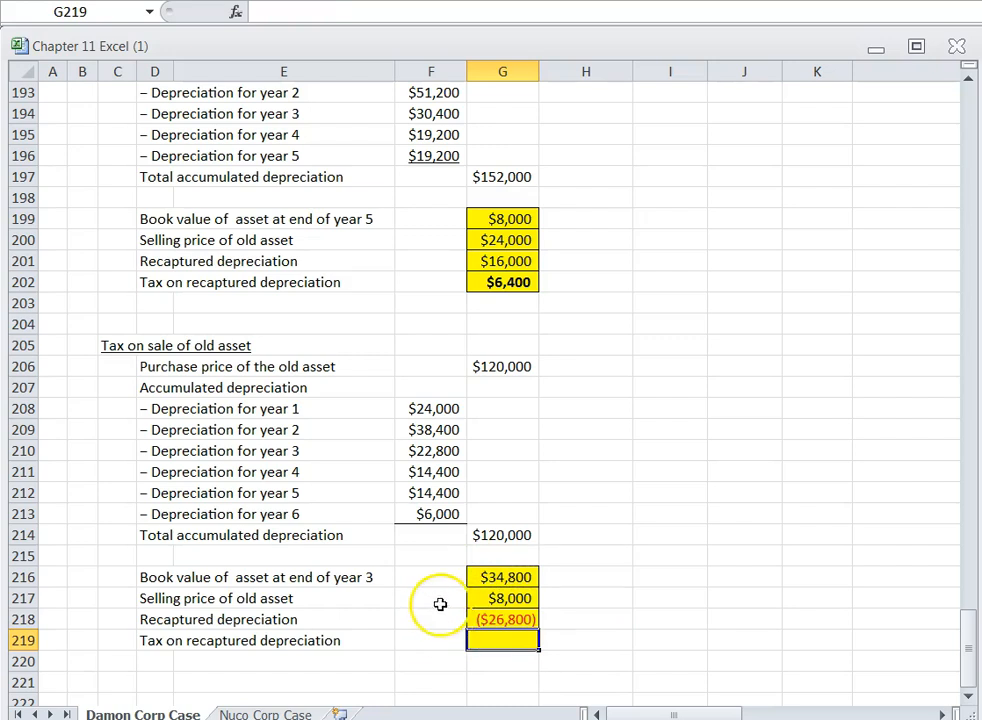
{"action": "left_click", "coordinate": [468, 597]}
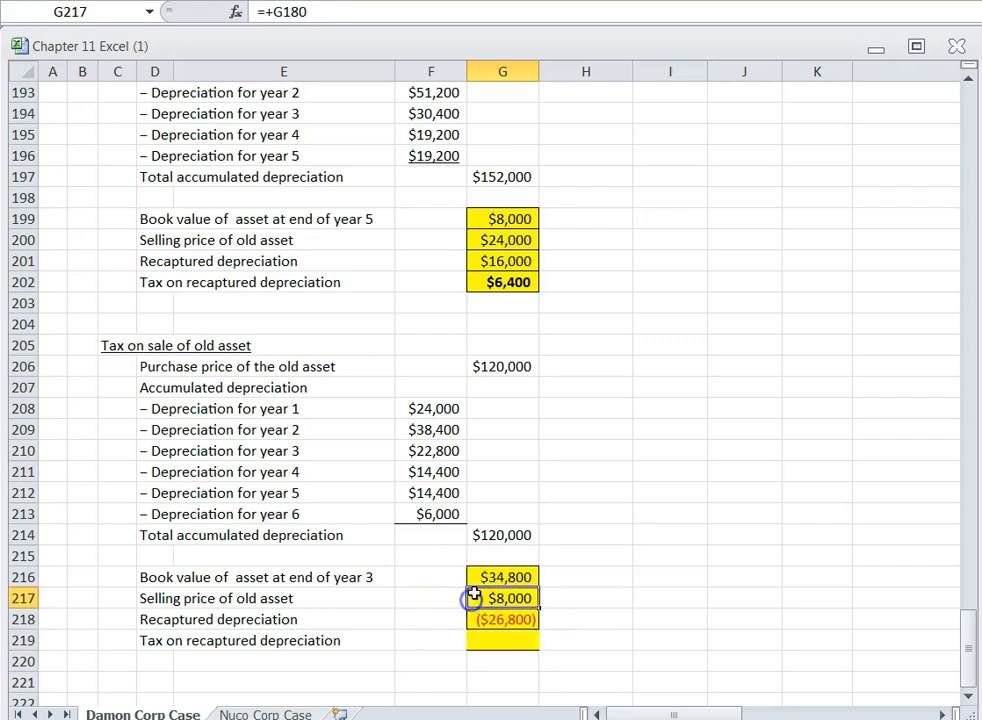
{"action": "left_click", "coordinate": [484, 574]}
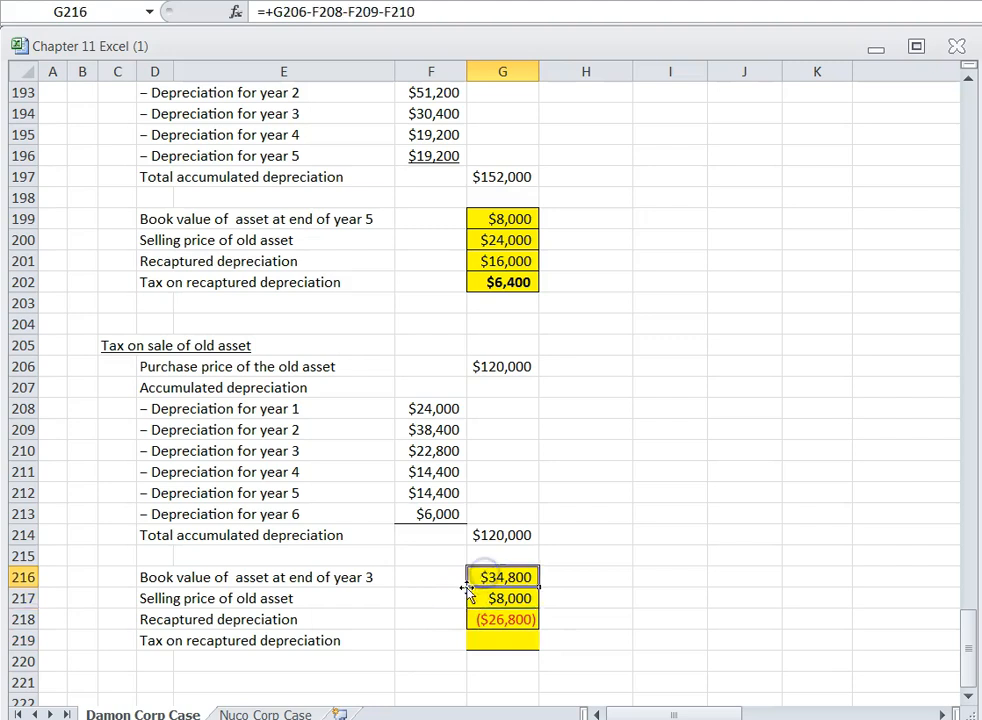
{"action": "left_click", "coordinate": [475, 620]}
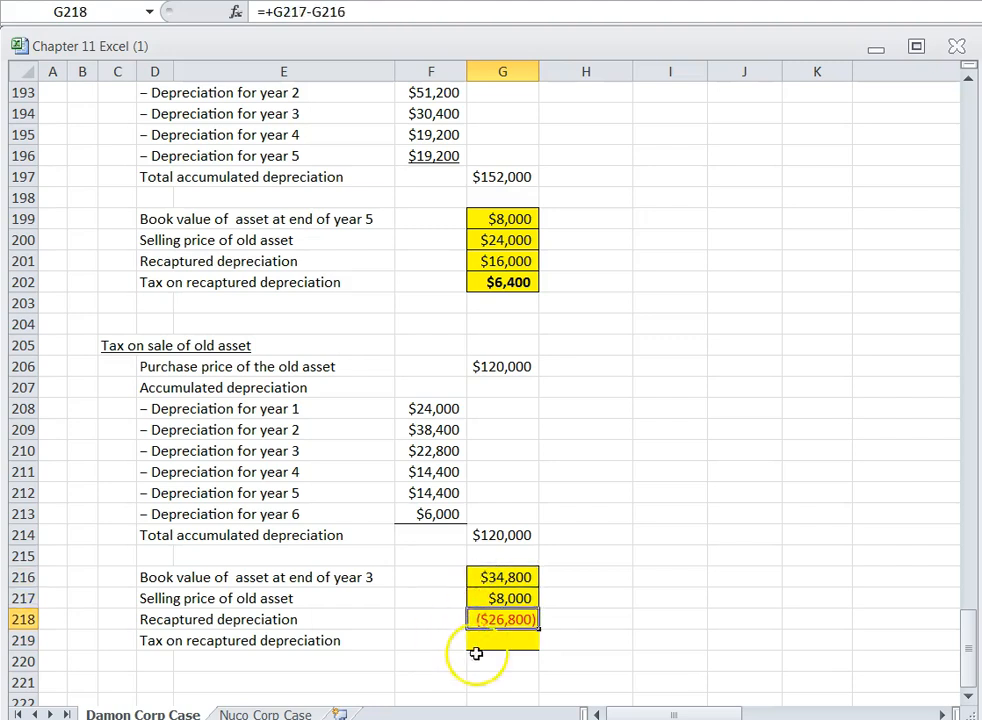
Calculate the tax on the old asset's recaptured depreciation in G219 with the formula +G218*.4.
{"action": "left_click", "coordinate": [489, 641]}
{"action": "type", "text": "+"}
{"action": "left_click", "coordinate": [490, 621]}
{"action": "type", "text": "*"}
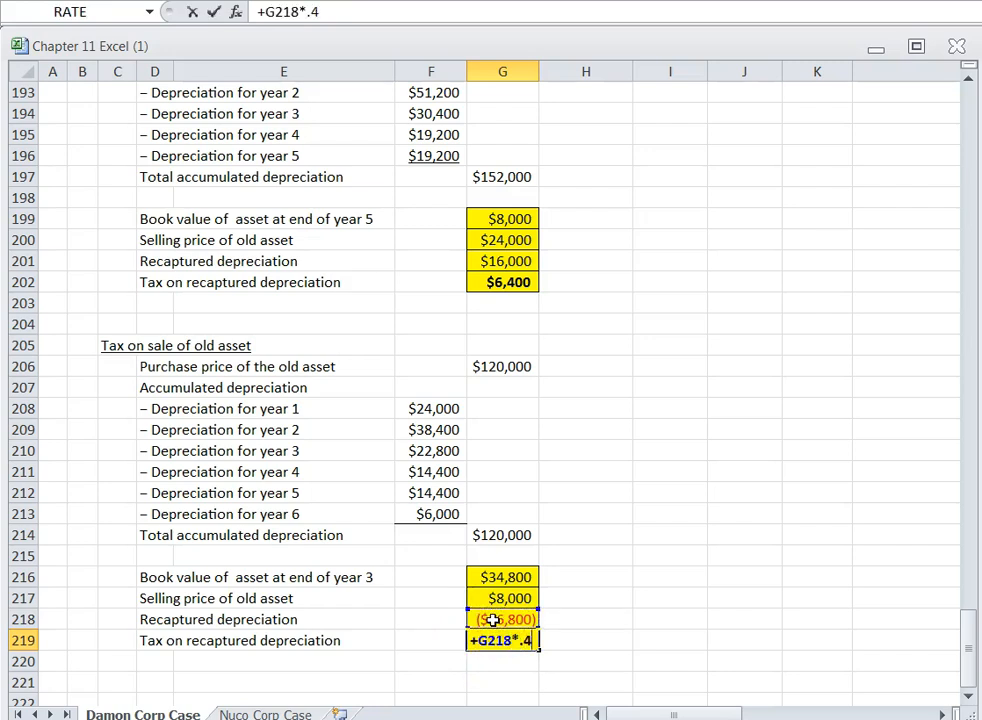
{"action": "type", "text": ".4"}
{"action": "key", "text": "Return"}
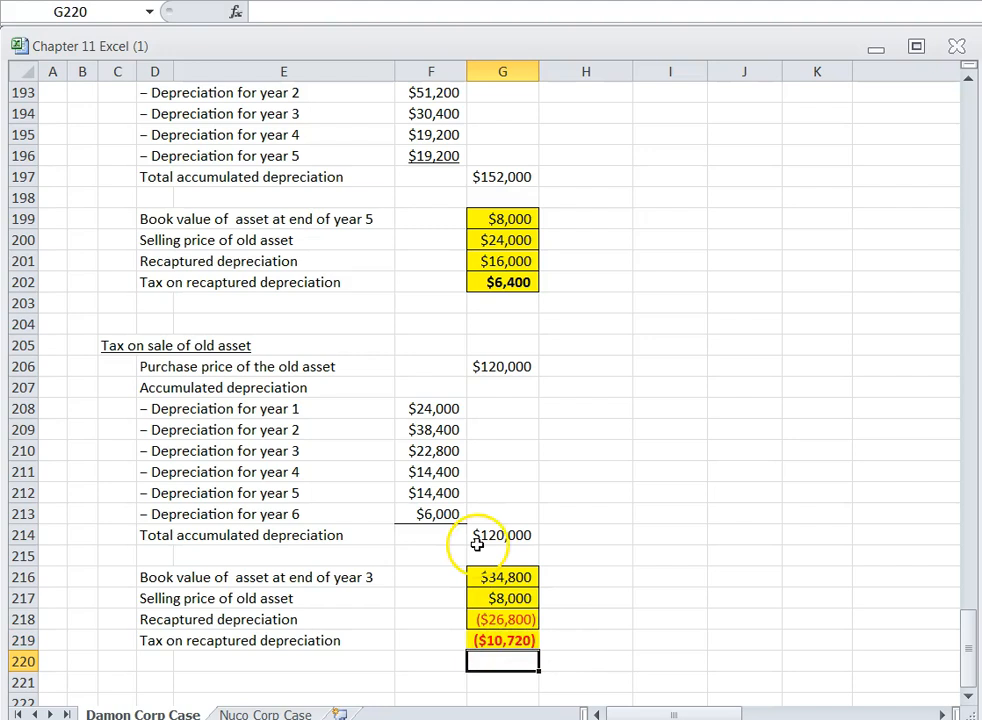
Review the old asset's book value, selling price and recaptured depreciation in G216:G218.
{"action": "scroll", "coordinate": [693, 625], "scroll_direction": "down", "scroll_amount": 1}
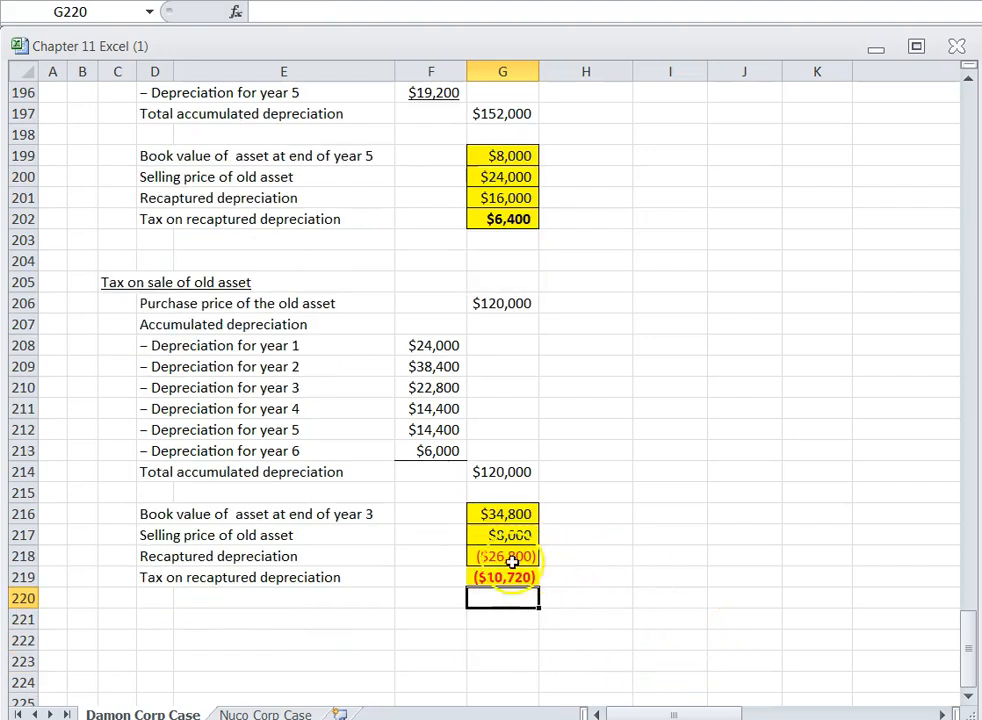
{"action": "left_click", "coordinate": [498, 513]}
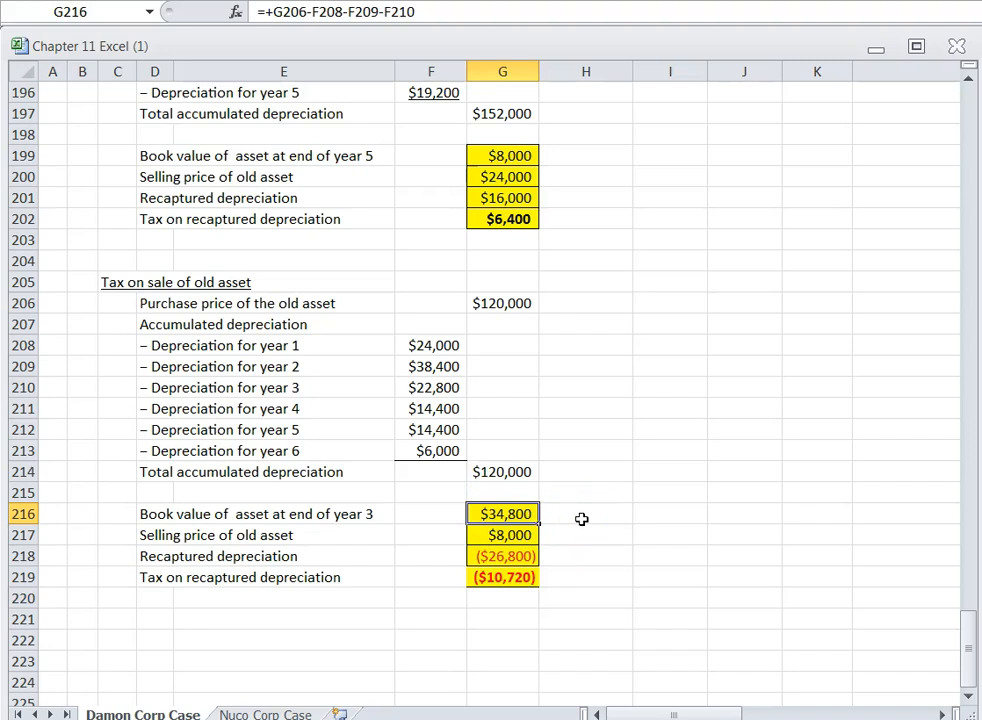
{"action": "left_click", "coordinate": [483, 540]}
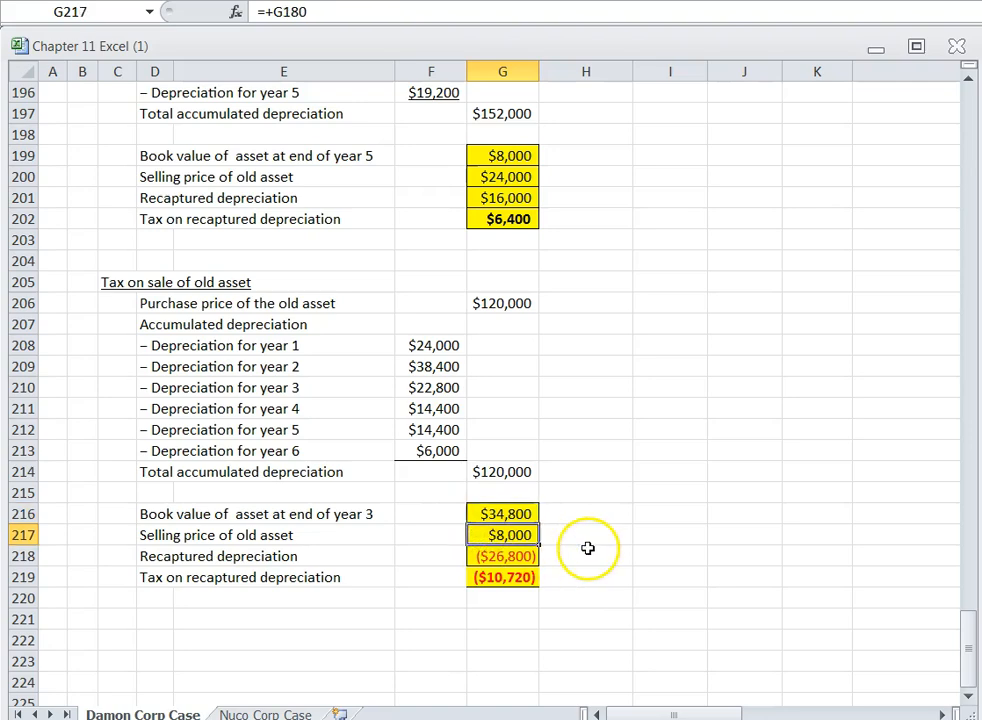
{"action": "left_click", "coordinate": [504, 558]}
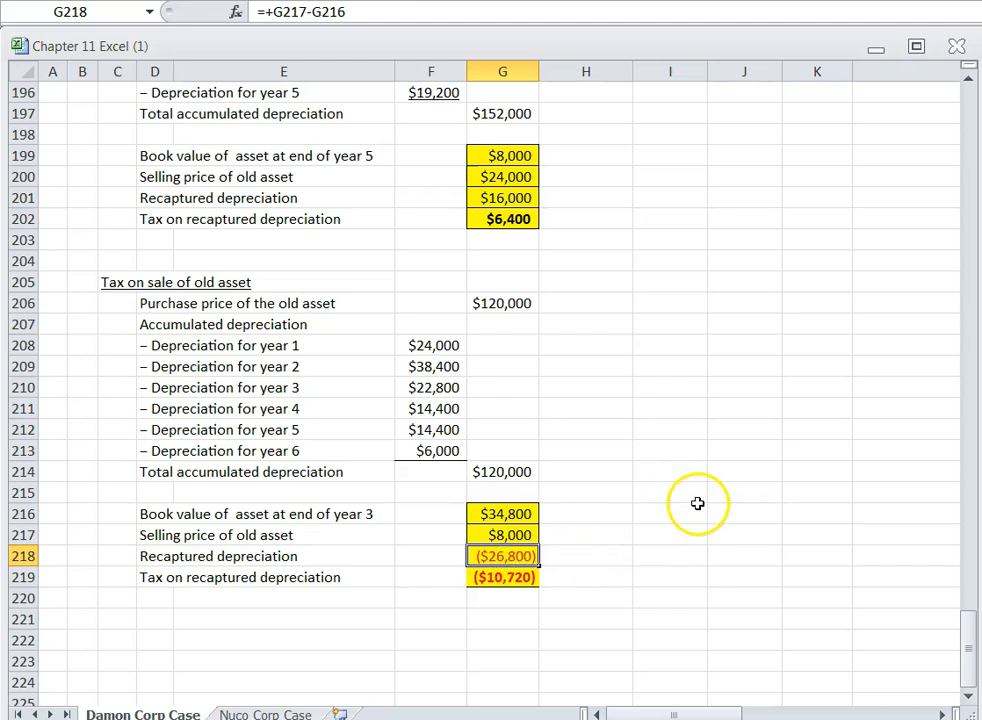
{"action": "left_click", "coordinate": [506, 514]}
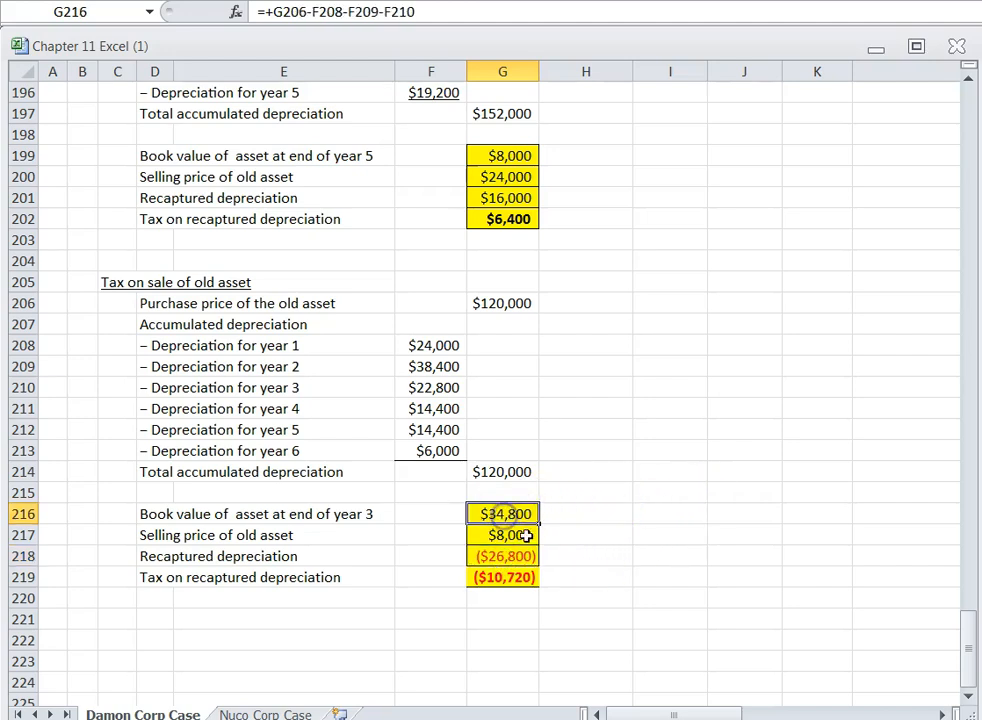
{"action": "left_click", "coordinate": [511, 536]}
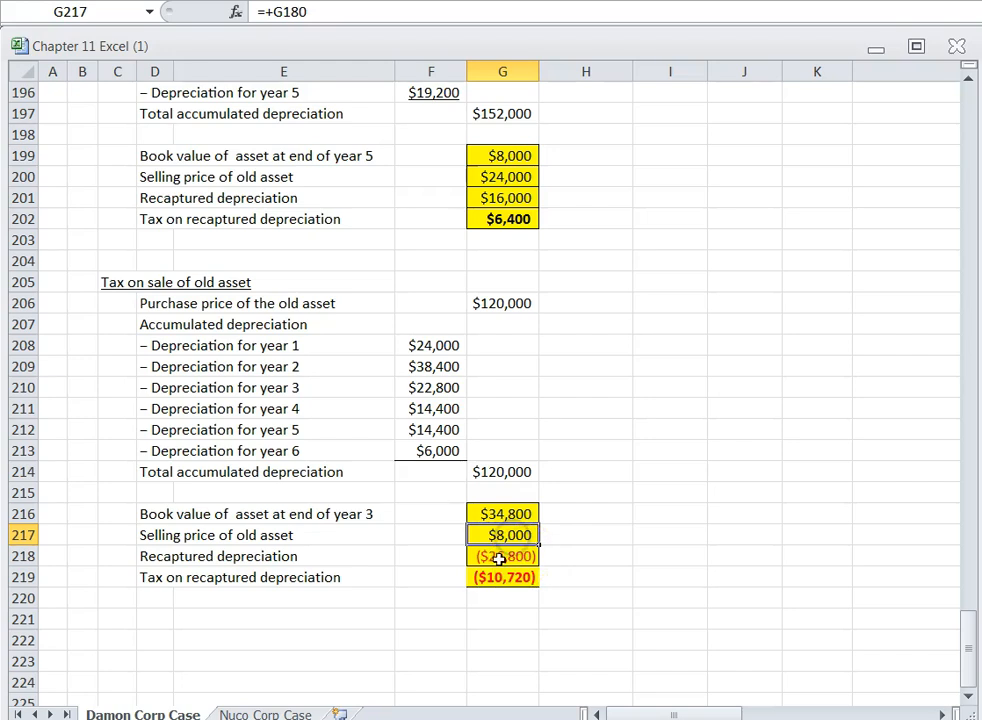
Link the tax on sale of old machine in G181 to the old asset's tax on recaptured depreciation in G219.
{"action": "left_click", "coordinate": [498, 558]}
{"action": "left_click", "coordinate": [500, 577]}
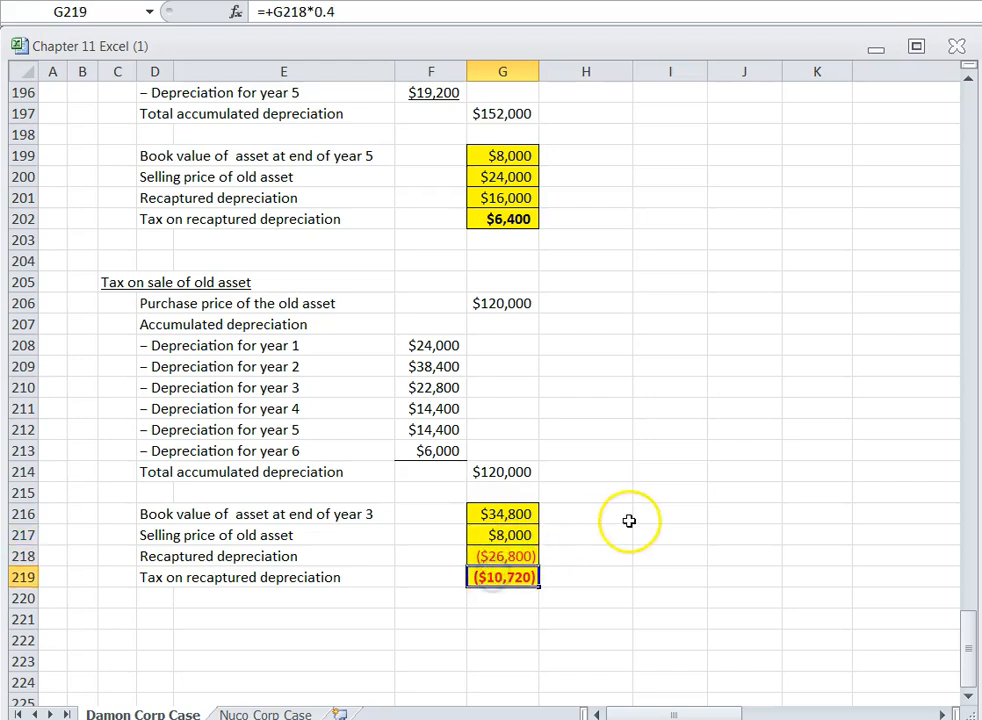
{"action": "scroll", "coordinate": [629, 520], "scroll_direction": "up", "scroll_amount": 8}
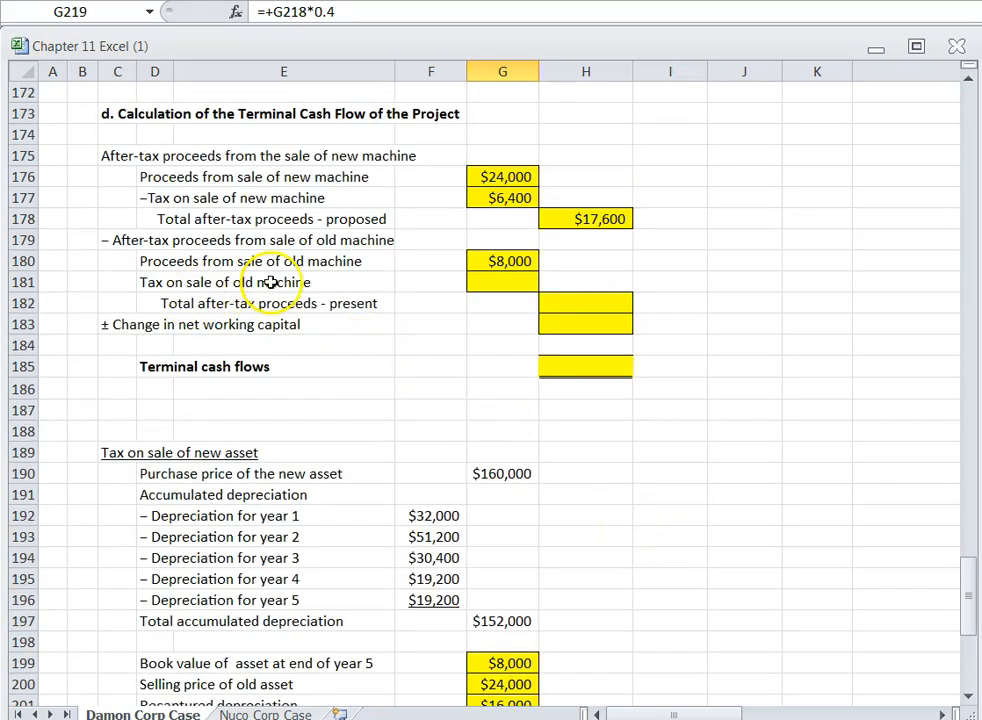
{"action": "left_click", "coordinate": [486, 282]}
{"action": "type", "text": "+"}
{"action": "scroll", "coordinate": [587, 572], "scroll_direction": "down", "scroll_amount": 7}
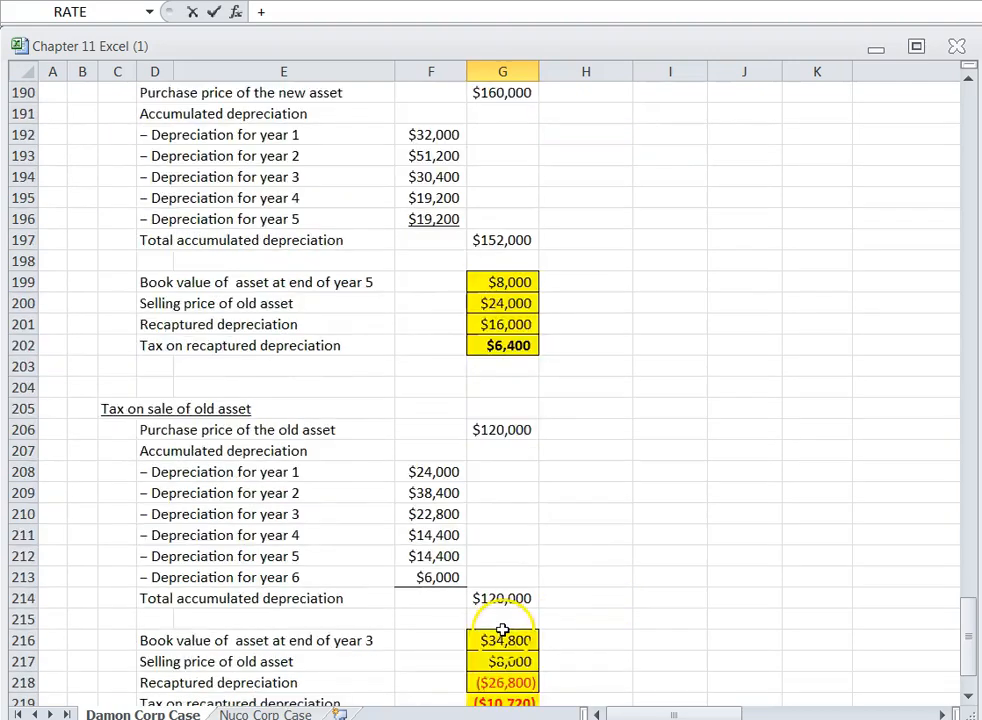
{"action": "left_click", "coordinate": [500, 641]}
{"action": "key", "text": "Return"}
{"action": "scroll", "coordinate": [557, 578], "scroll_direction": "up", "scroll_amount": 5}
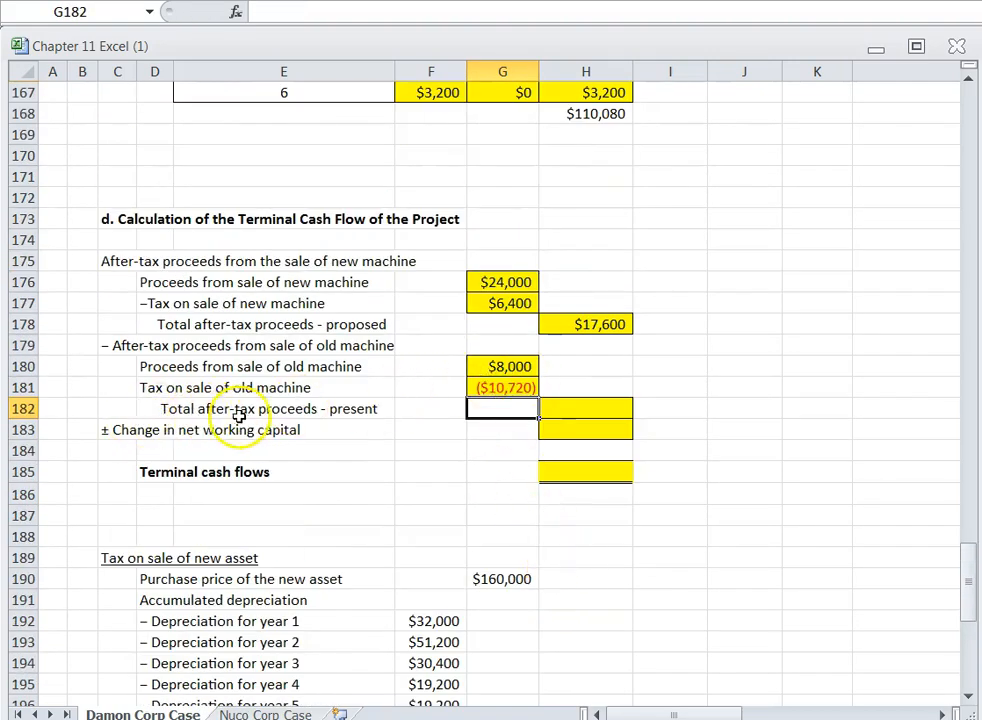
Calculate the present machine's total after-tax proceeds in H182 with the formula +G180-G181 and check the result.
{"action": "left_click", "coordinate": [569, 407]}
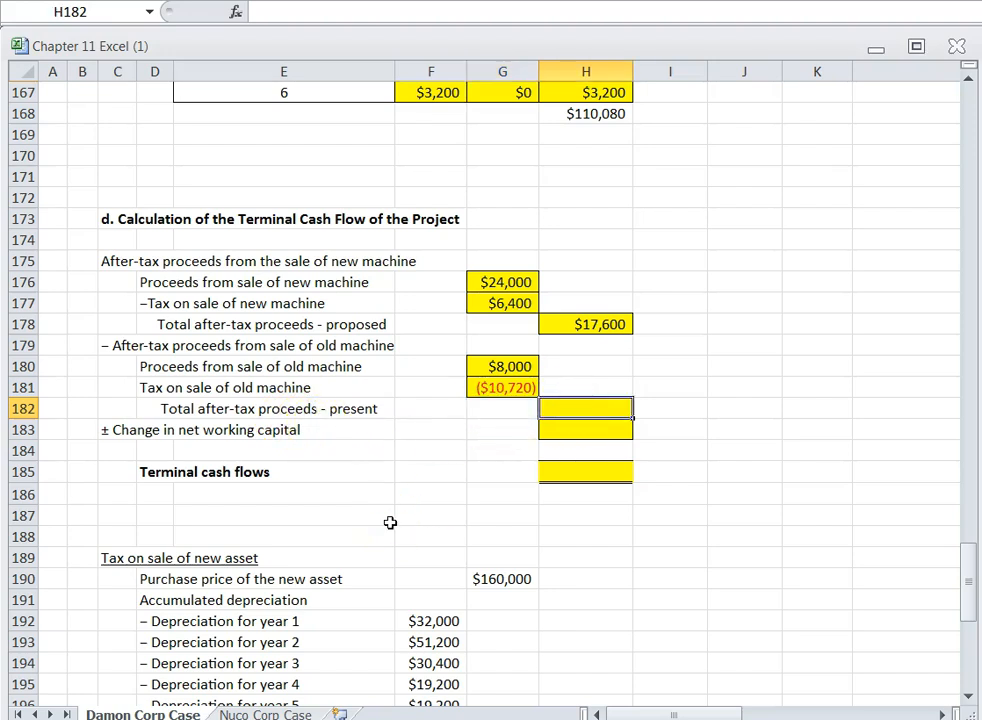
{"action": "type", "text": "+"}
{"action": "key", "text": "Up"}
{"action": "key", "text": "Up"}
{"action": "key", "text": "Left"}
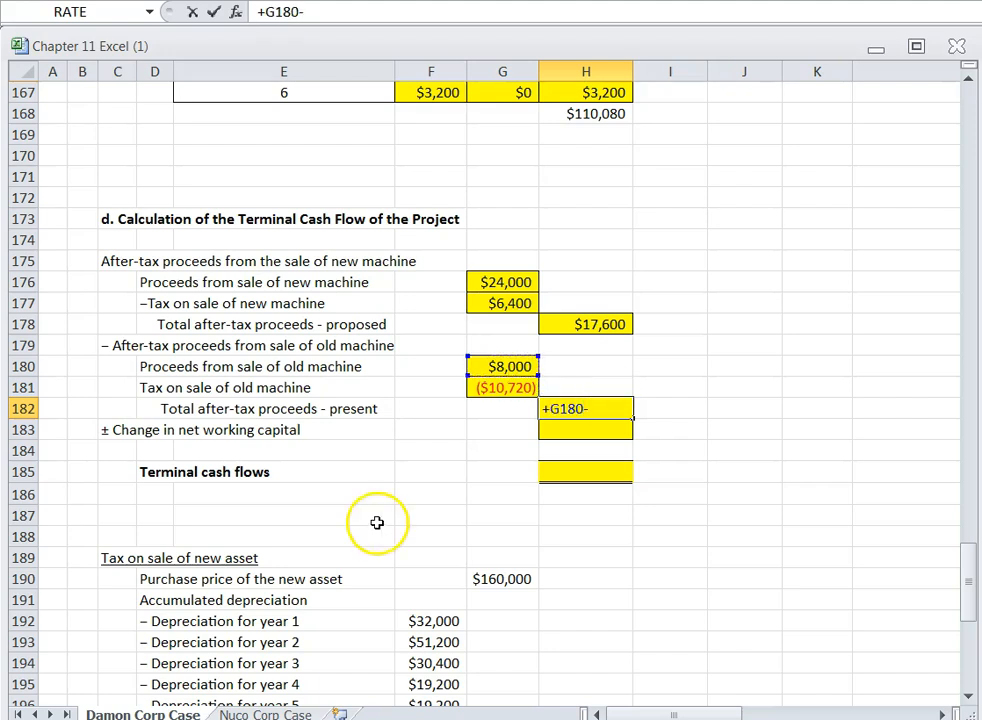
{"action": "left_click", "coordinate": [517, 388]}
{"action": "key", "text": "Return"}
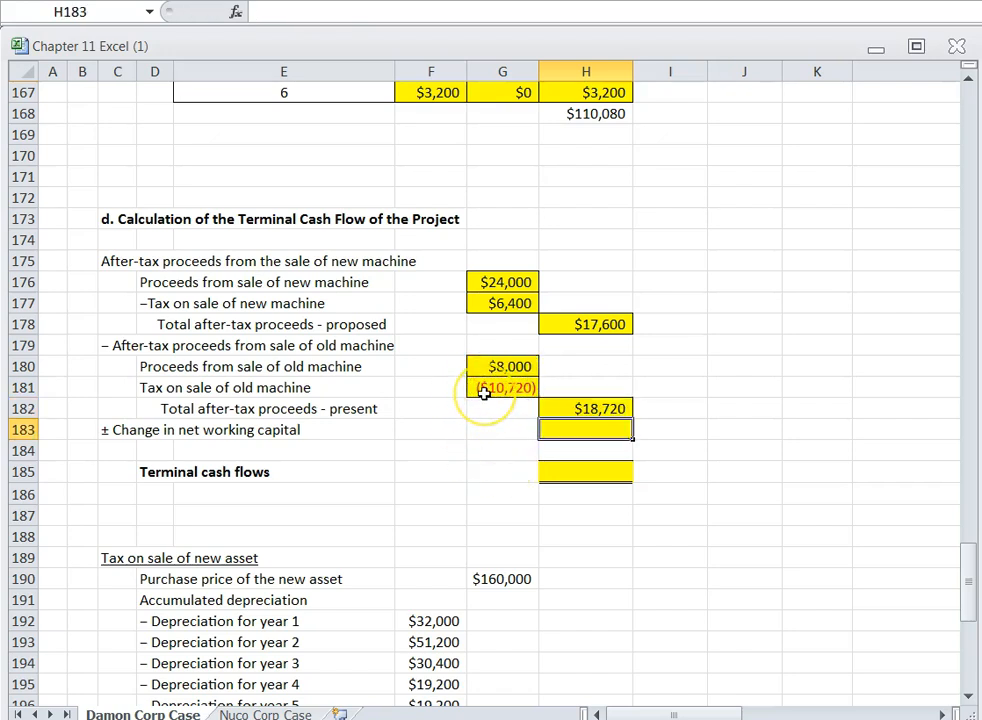
{"action": "left_click", "coordinate": [584, 408]}
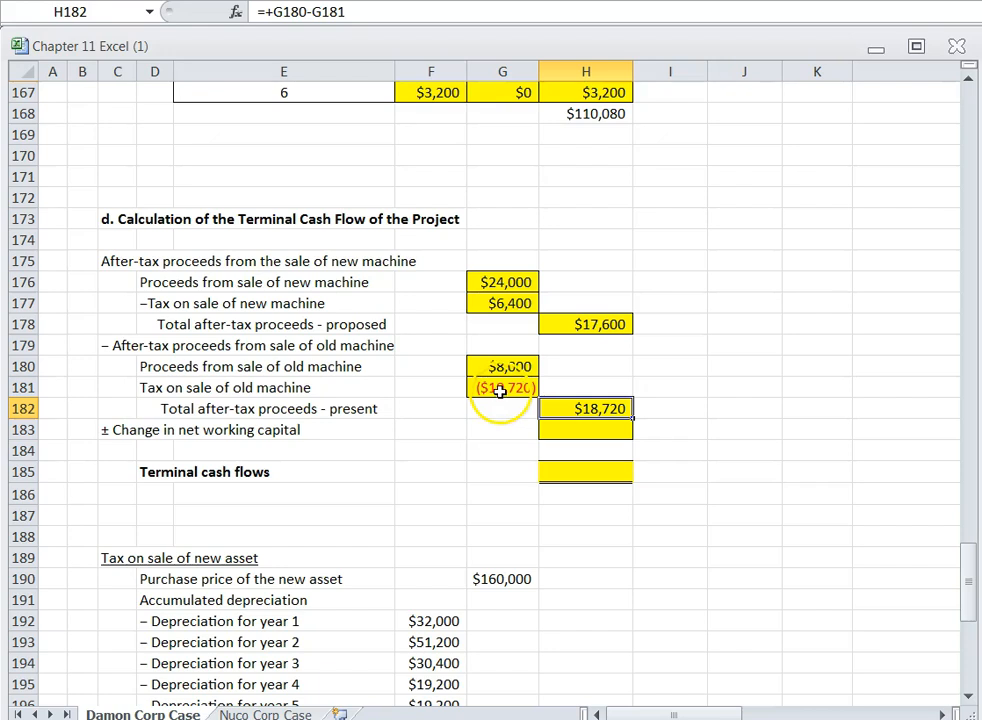
{"action": "left_click", "coordinate": [573, 410]}
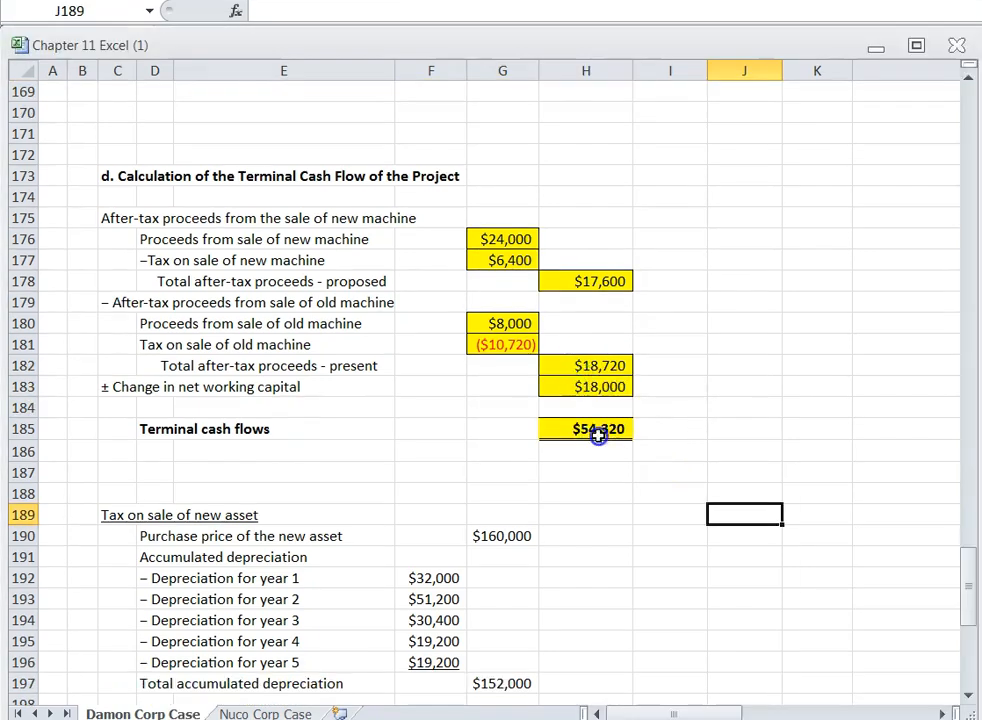
Clear the change in net working capital and terminal cash flows in H183:H185.
{"action": "left_click_drag", "start_coordinate": [567, 390], "coordinate": [576, 432]}
{"action": "key", "text": "Delete"}
{"action": "left_click", "coordinate": [615, 500]}
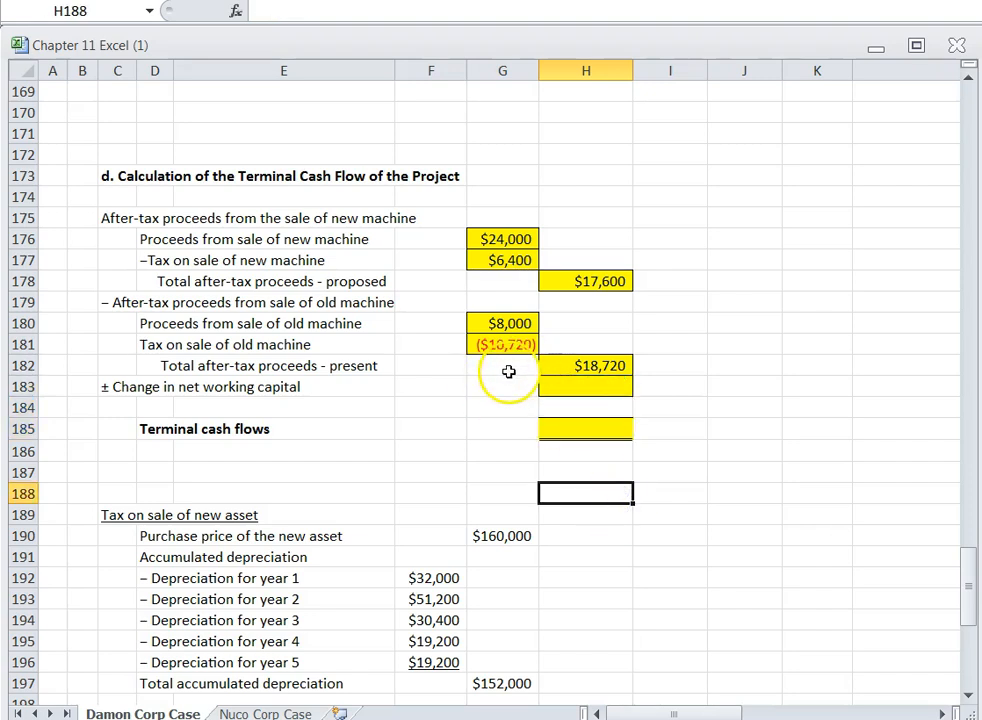
{"action": "left_click", "coordinate": [557, 368]}
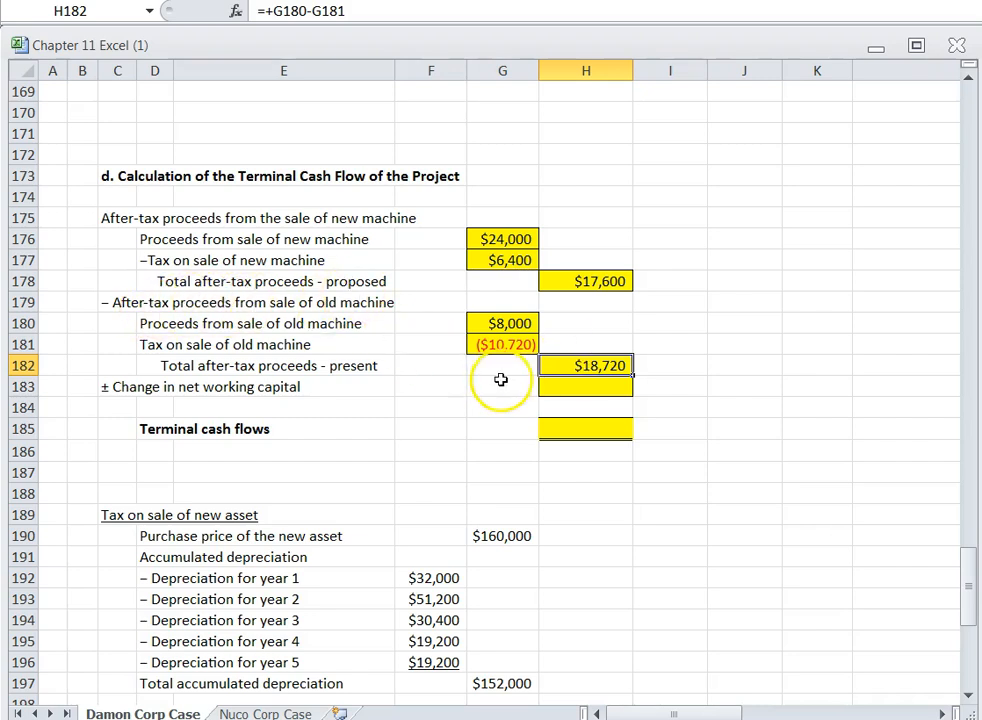
Link the change in net working capital in H183 to the change in working capital calculated in H109.
{"action": "left_click", "coordinate": [575, 387]}
{"action": "type", "text": "+"}
{"action": "scroll", "coordinate": [397, 533], "scroll_direction": "up", "scroll_amount": 4}
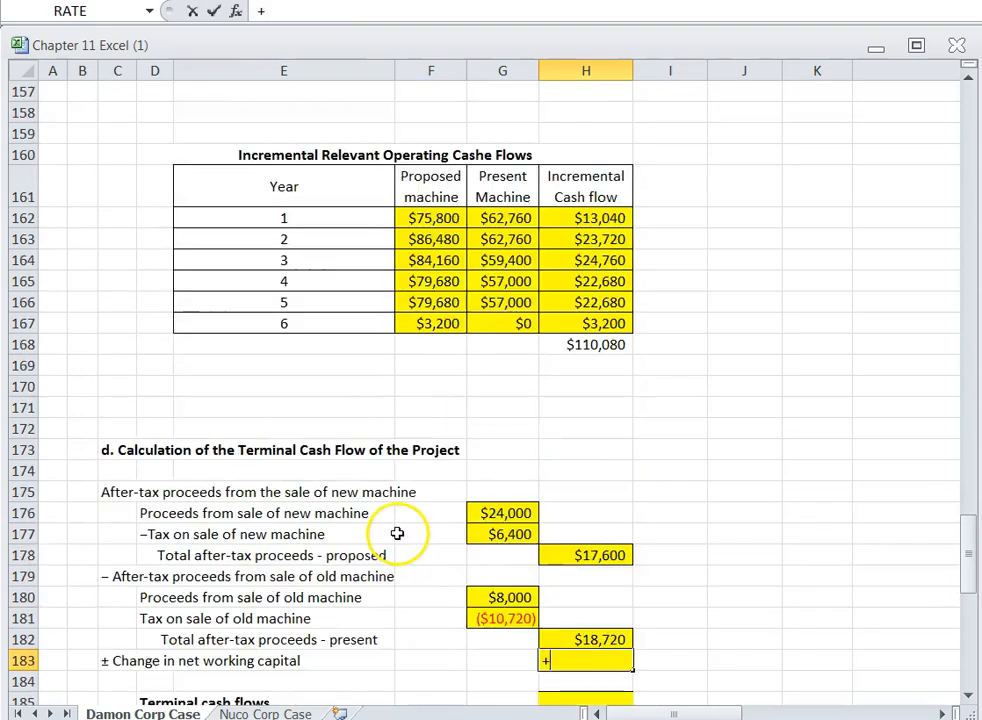
{"action": "scroll", "coordinate": [397, 533], "scroll_direction": "up", "scroll_amount": 17}
{"action": "scroll", "coordinate": [382, 544], "scroll_direction": "up", "scroll_amount": 13}
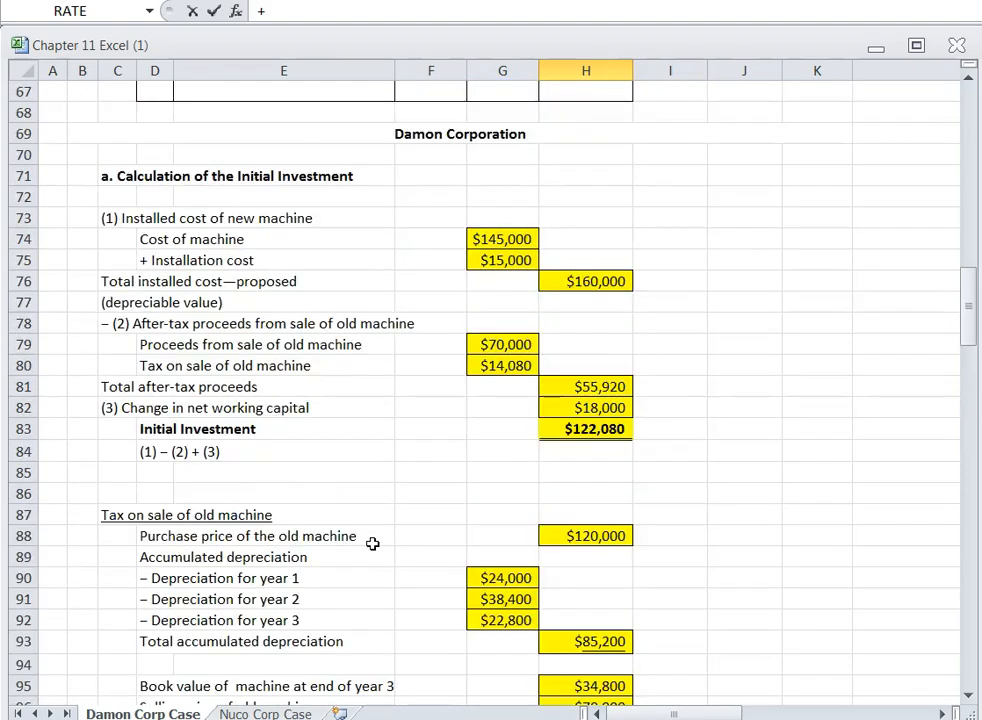
{"action": "scroll", "coordinate": [372, 543], "scroll_direction": "down", "scroll_amount": 6}
{"action": "left_click", "coordinate": [544, 598]}
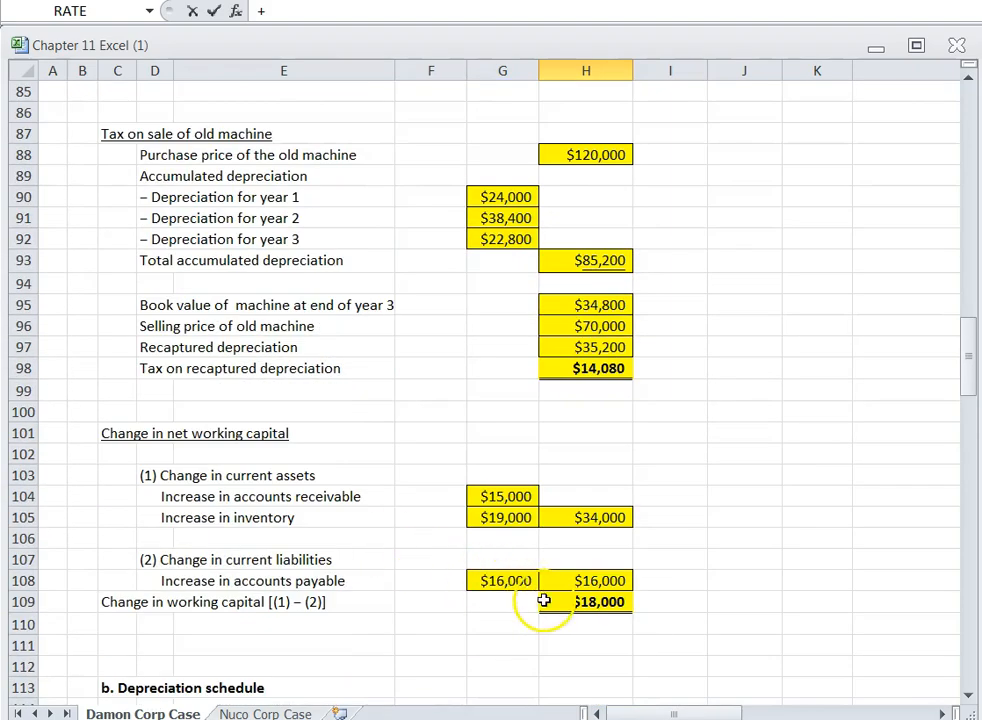
{"action": "key", "text": "Return"}
Calculate the terminal cash flows in H185 with the formula +H178-H182+H183.
{"action": "scroll", "coordinate": [500, 598], "scroll_direction": "down", "scroll_amount": 3}
{"action": "left_click", "coordinate": [570, 492]}
{"action": "type", "text": "+"}
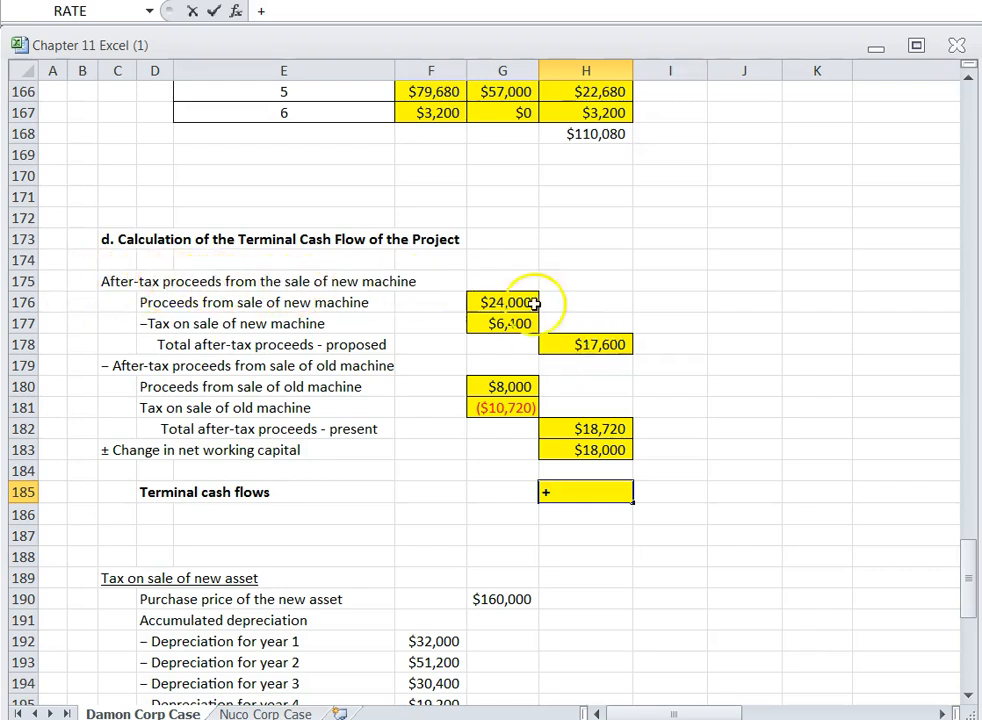
{"action": "left_click", "coordinate": [586, 342]}
{"action": "type", "text": "-"}
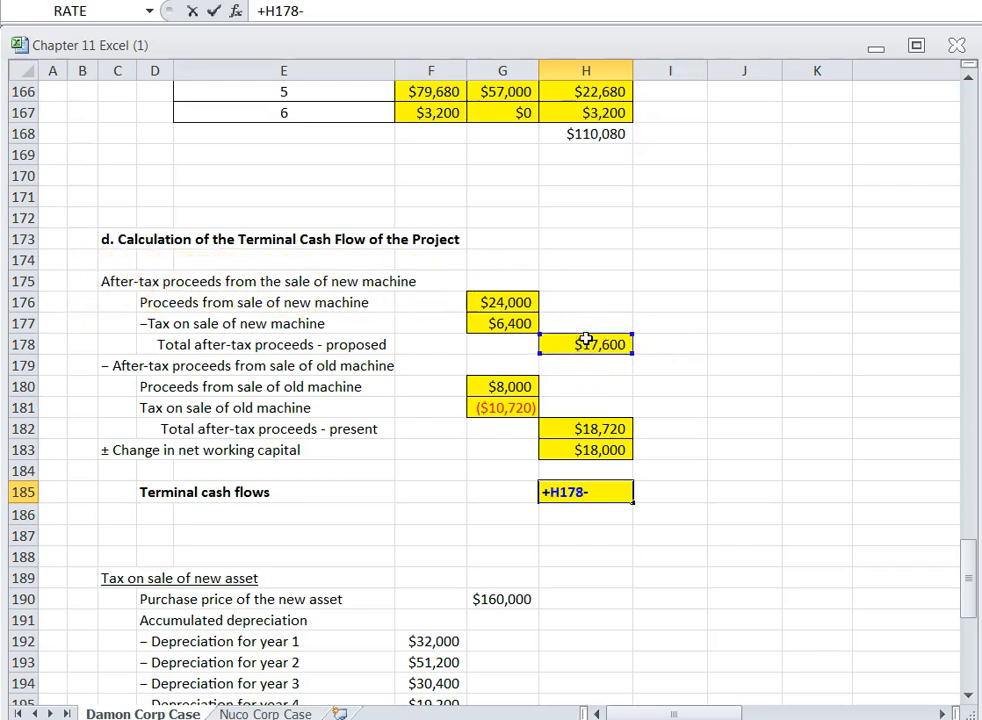
{"action": "left_click", "coordinate": [563, 428]}
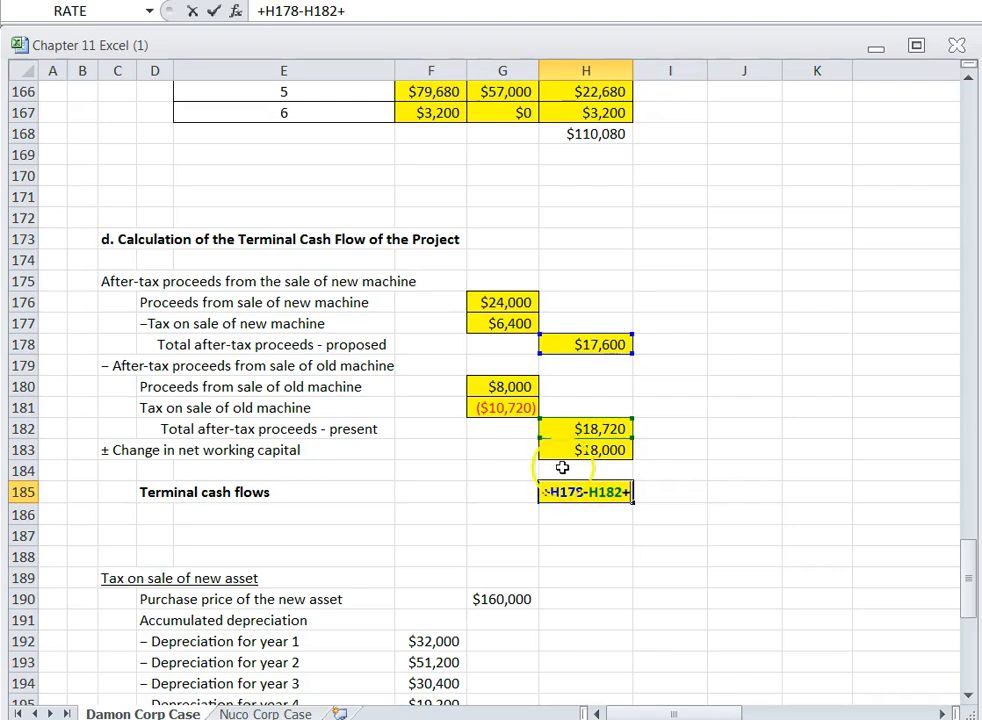
{"action": "type", "text": "+"}
{"action": "left_click", "coordinate": [563, 450]}
{"action": "key", "text": "Return"}
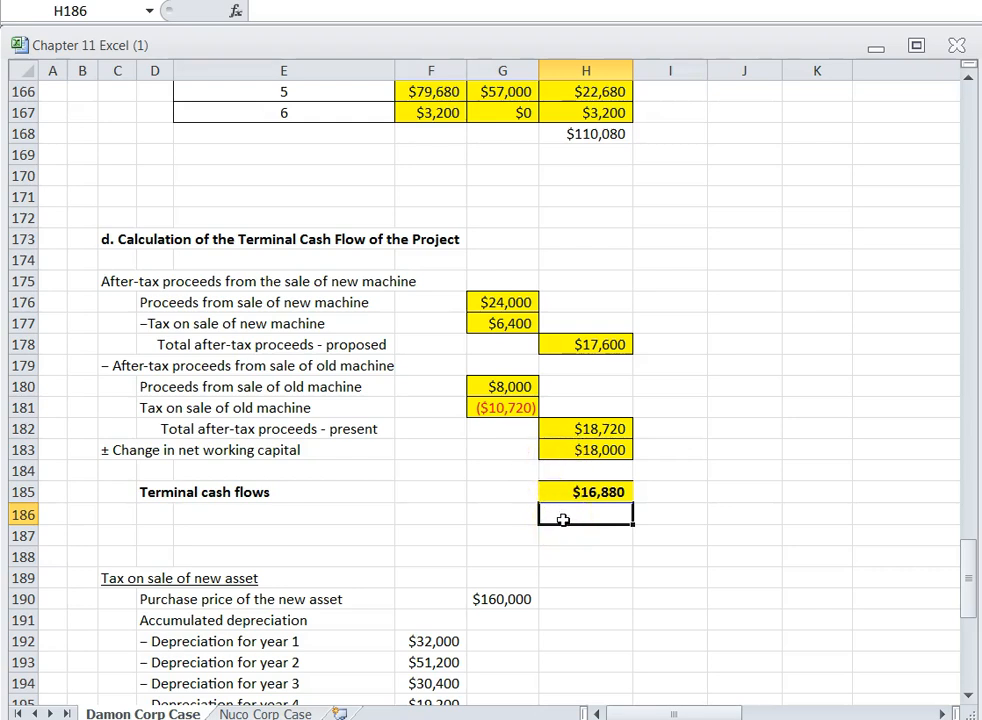
Review the completed Damon Corporation calculations from the terminal cash flow back to the case description at the start of the sheet.
{"action": "scroll", "coordinate": [578, 536], "scroll_direction": "down", "scroll_amount": 2}
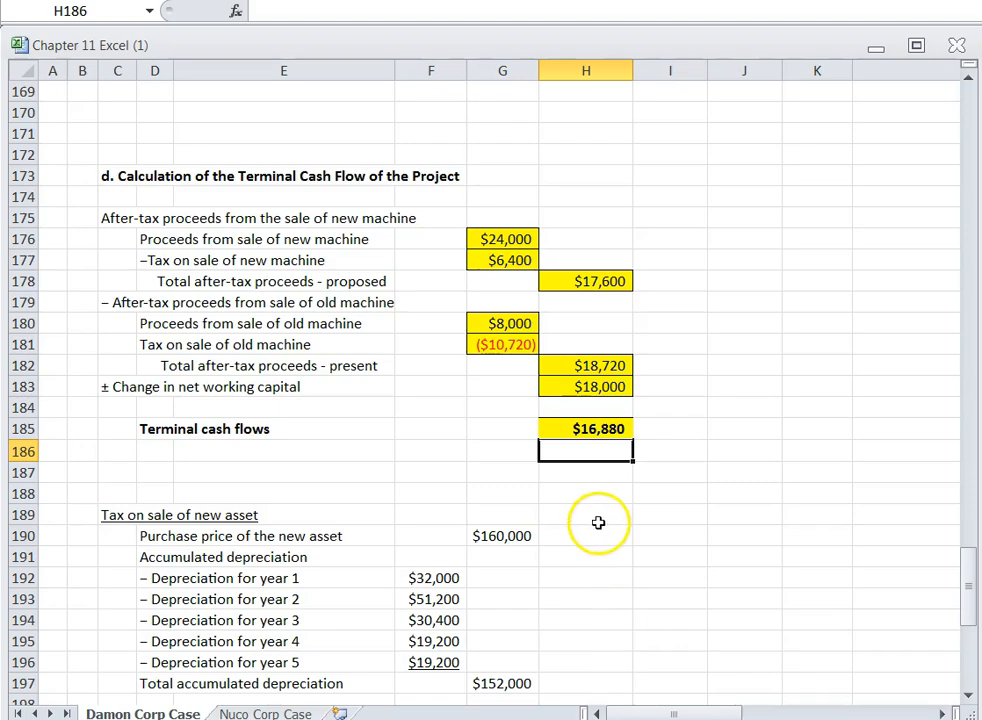
{"action": "scroll", "coordinate": [603, 525], "scroll_direction": "down", "scroll_amount": 9}
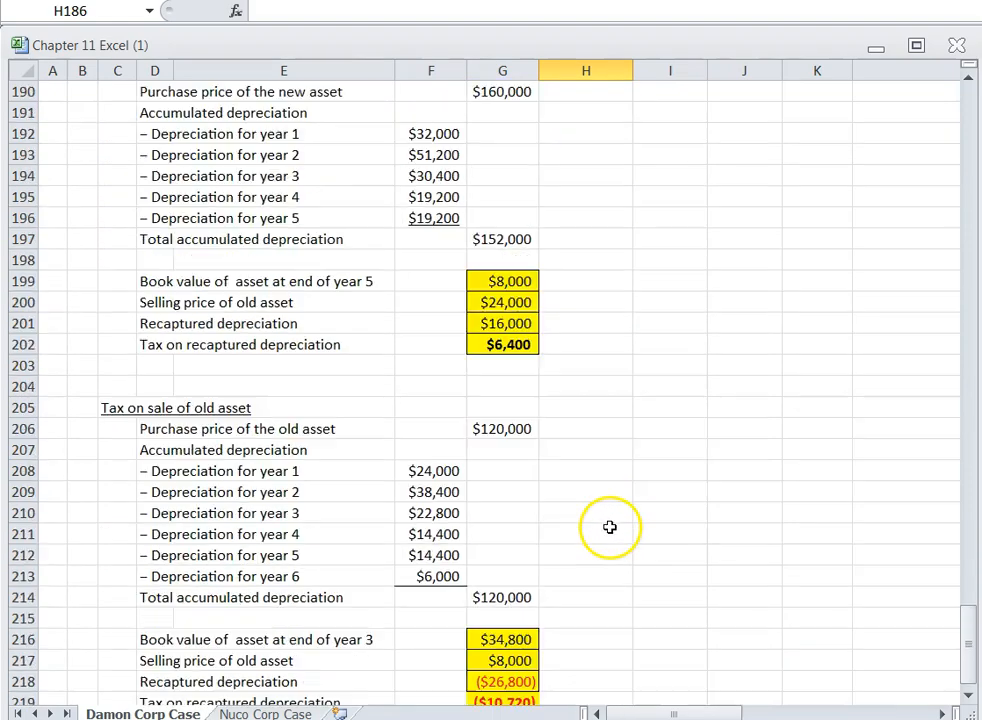
{"action": "scroll", "coordinate": [611, 525], "scroll_direction": "up", "scroll_amount": 6}
{"action": "scroll", "coordinate": [607, 512], "scroll_direction": "down", "scroll_amount": 1}
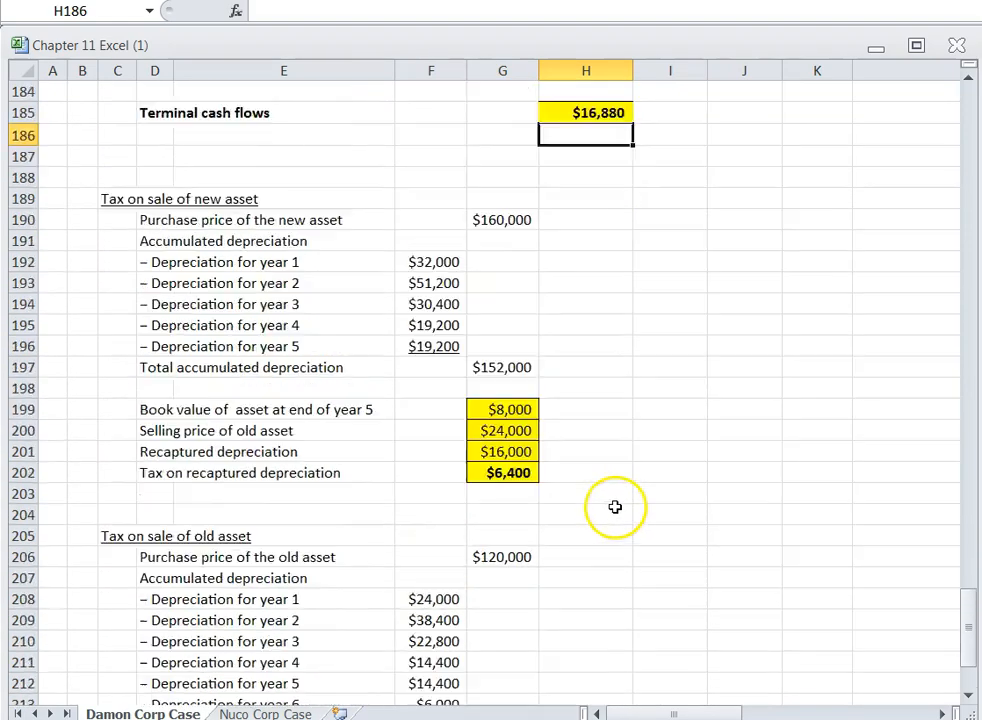
{"action": "scroll", "coordinate": [615, 505], "scroll_direction": "up", "scroll_amount": 4}
{"action": "scroll", "coordinate": [618, 500], "scroll_direction": "up", "scroll_amount": 10}
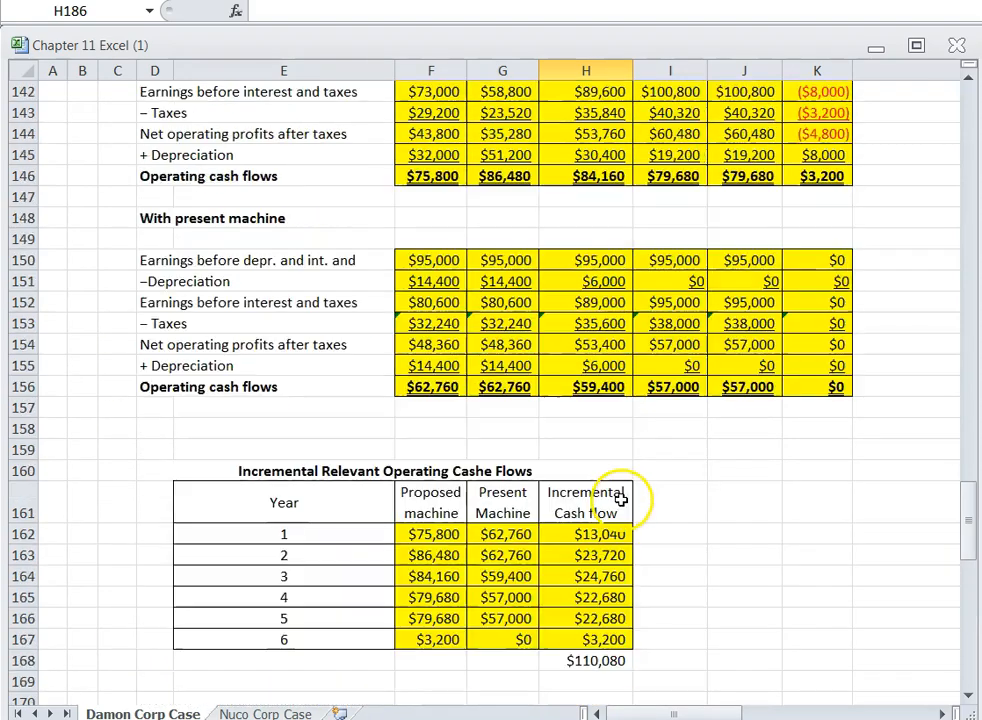
{"action": "scroll", "coordinate": [626, 502], "scroll_direction": "up", "scroll_amount": 6}
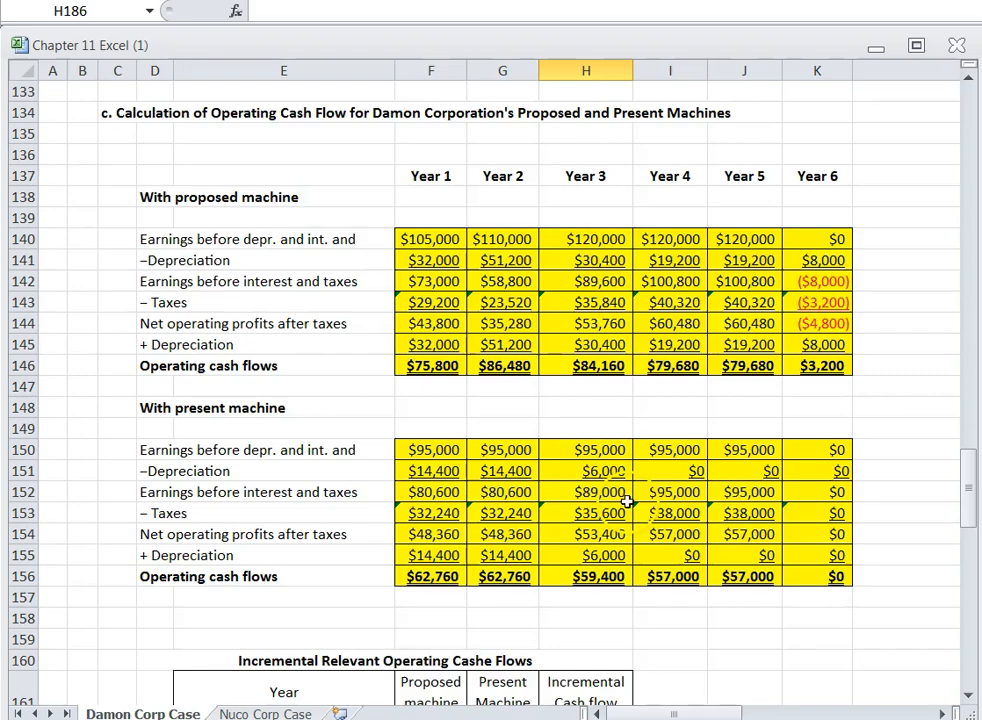
{"action": "scroll", "coordinate": [626, 507], "scroll_direction": "up", "scroll_amount": 4}
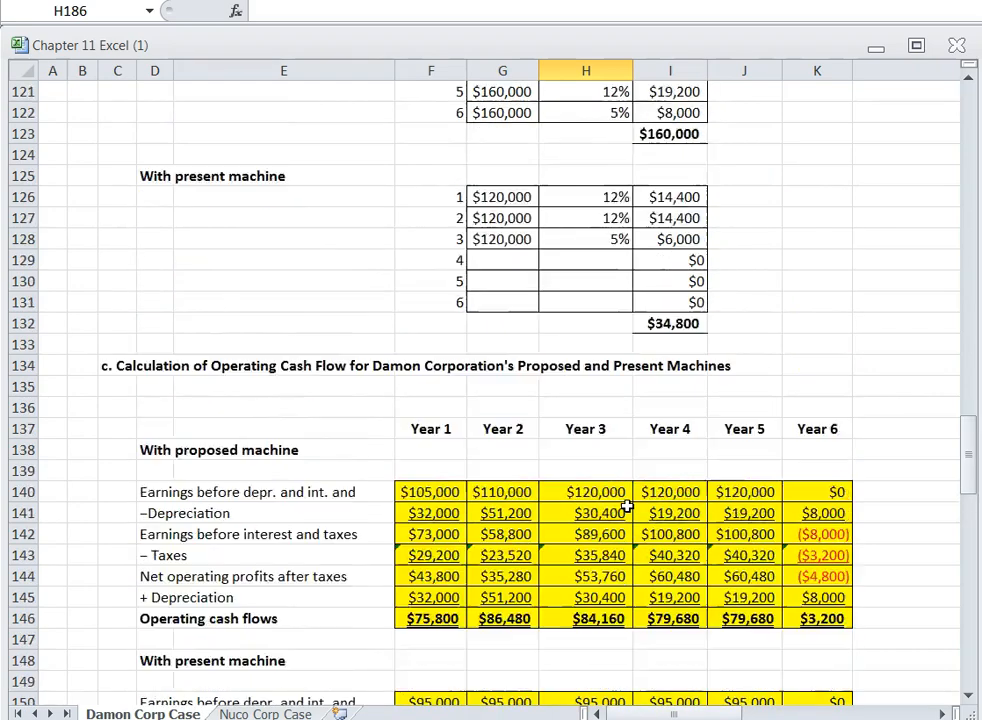
{"action": "scroll", "coordinate": [625, 509], "scroll_direction": "up", "scroll_amount": 16}
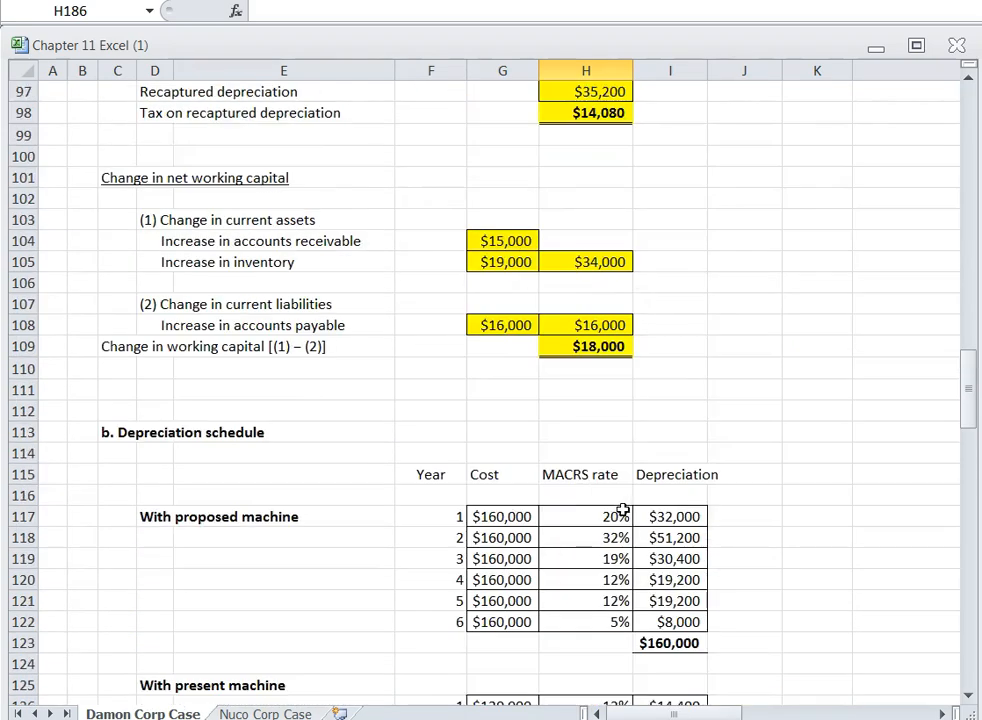
{"action": "scroll", "coordinate": [615, 508], "scroll_direction": "up", "scroll_amount": 13}
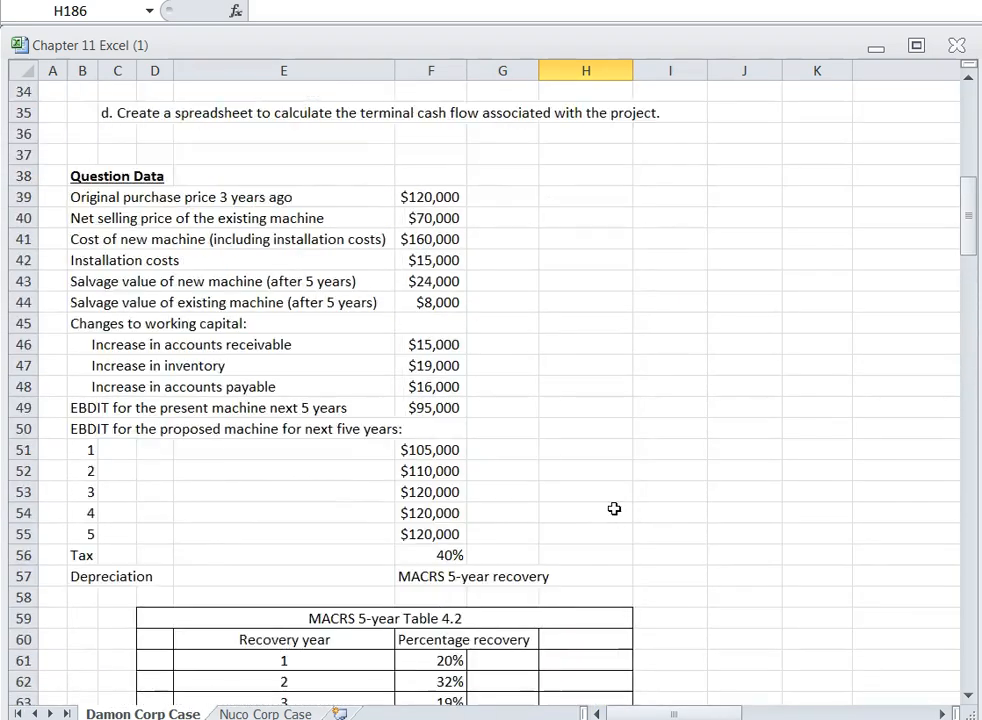
{"action": "scroll", "coordinate": [609, 485], "scroll_direction": "up", "scroll_amount": 2}
{"action": "left_click", "coordinate": [790, 390]}
{"action": "scroll", "coordinate": [722, 490], "scroll_direction": "up", "scroll_amount": 3}
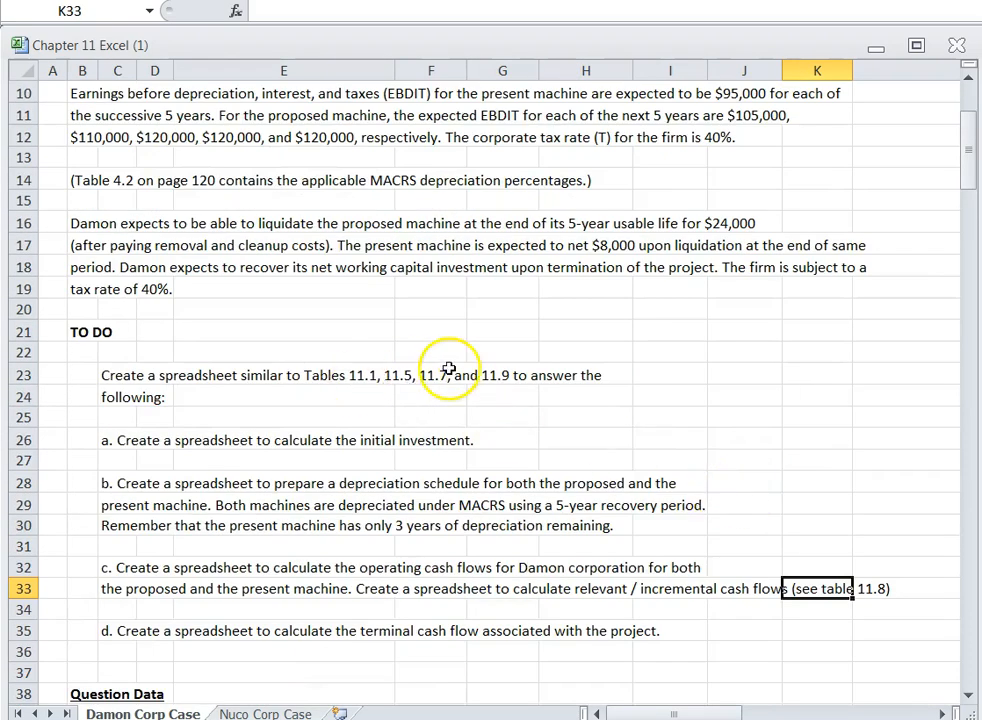
{"action": "scroll", "coordinate": [532, 457], "scroll_direction": "up", "scroll_amount": 3}
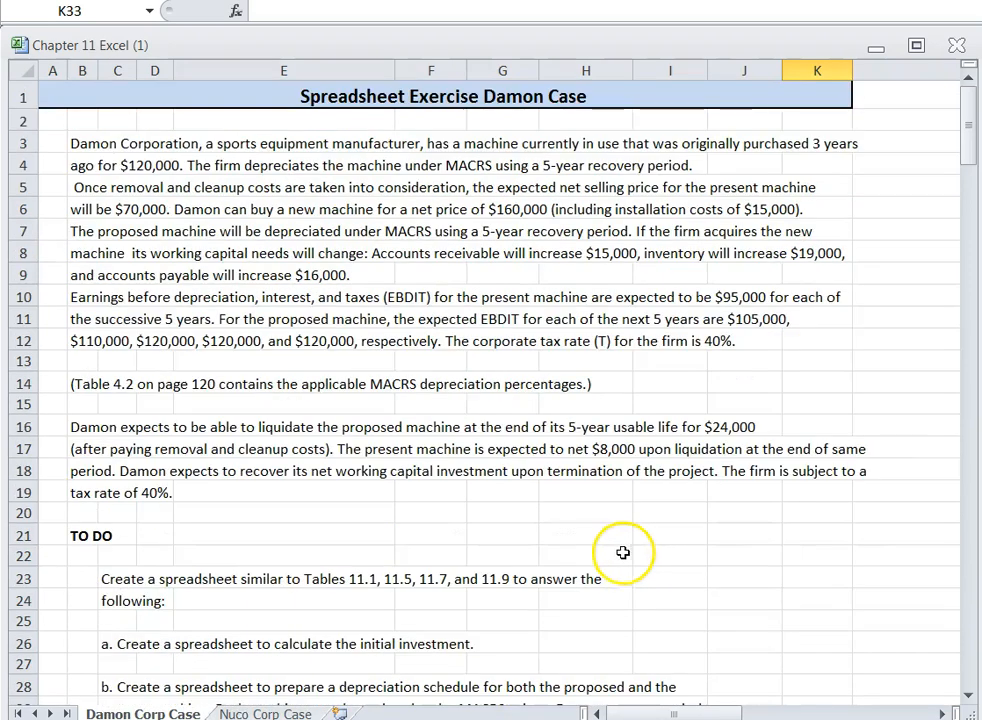
{"action": "left_click", "coordinate": [508, 408]}
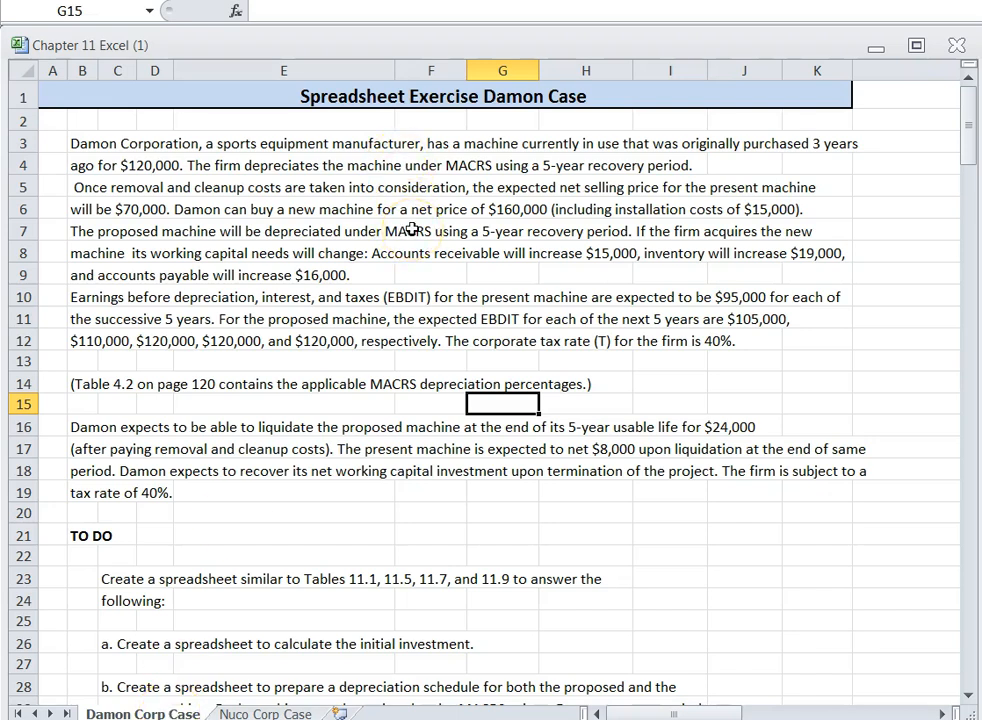
Look over the Damon question data and the initial investment calculation, then return to the case description.
{"action": "left_click", "coordinate": [386, 507]}
{"action": "scroll", "coordinate": [476, 449], "scroll_direction": "down", "scroll_amount": 12}
{"action": "scroll", "coordinate": [484, 451], "scroll_direction": "down", "scroll_amount": 9}
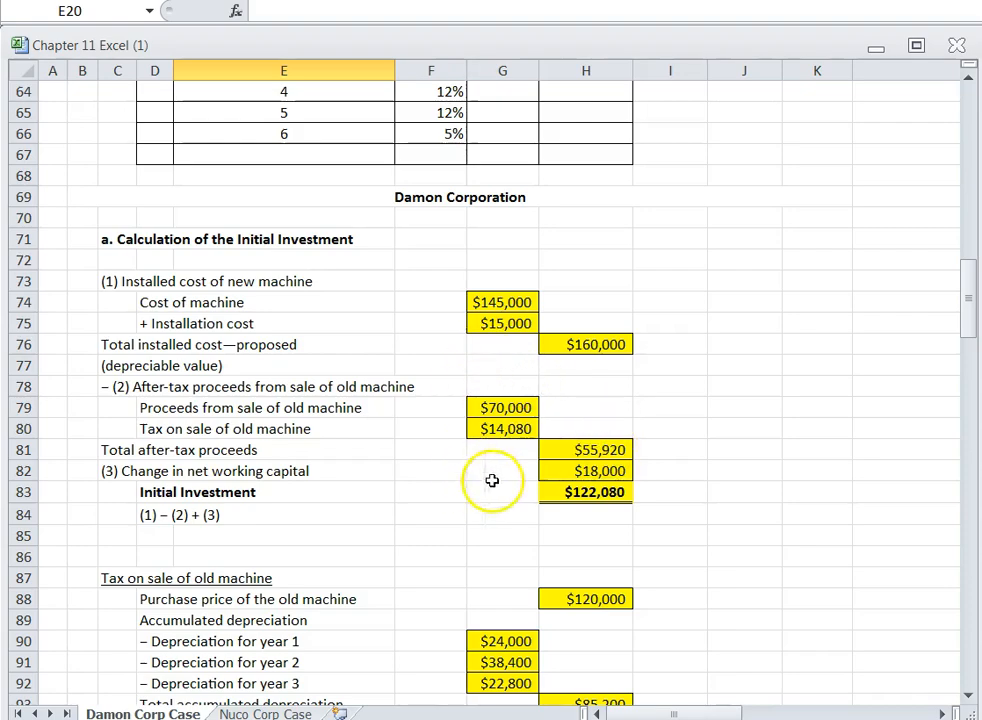
{"action": "scroll", "coordinate": [476, 469], "scroll_direction": "up", "scroll_amount": 5}
{"action": "scroll", "coordinate": [475, 470], "scroll_direction": "up", "scroll_amount": 15}
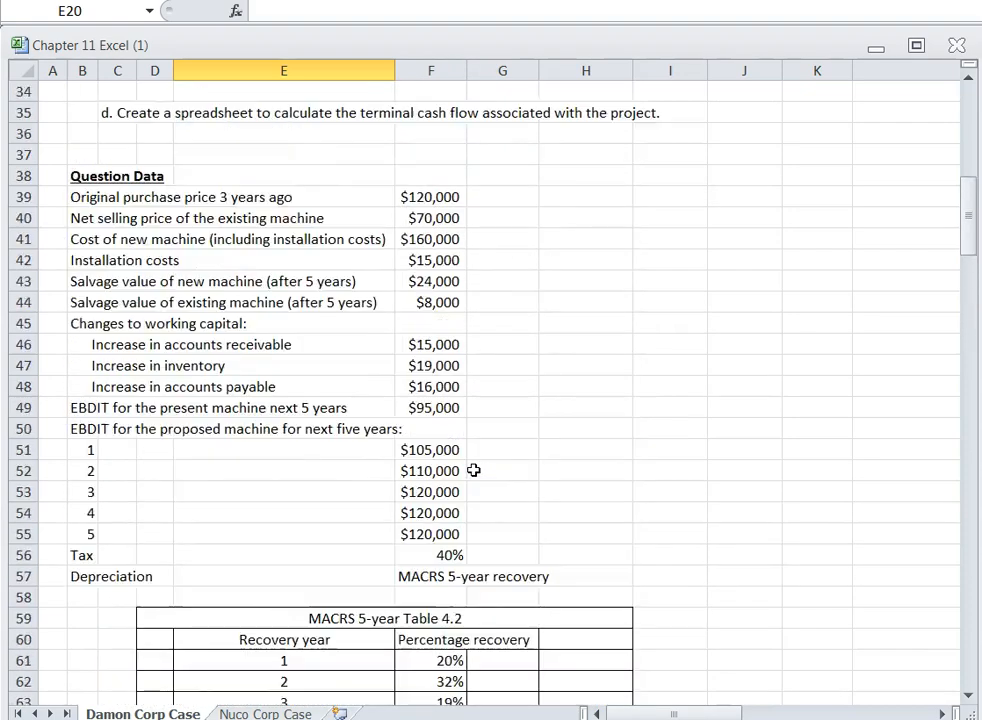
{"action": "scroll", "coordinate": [472, 464], "scroll_direction": "up", "scroll_amount": 1}
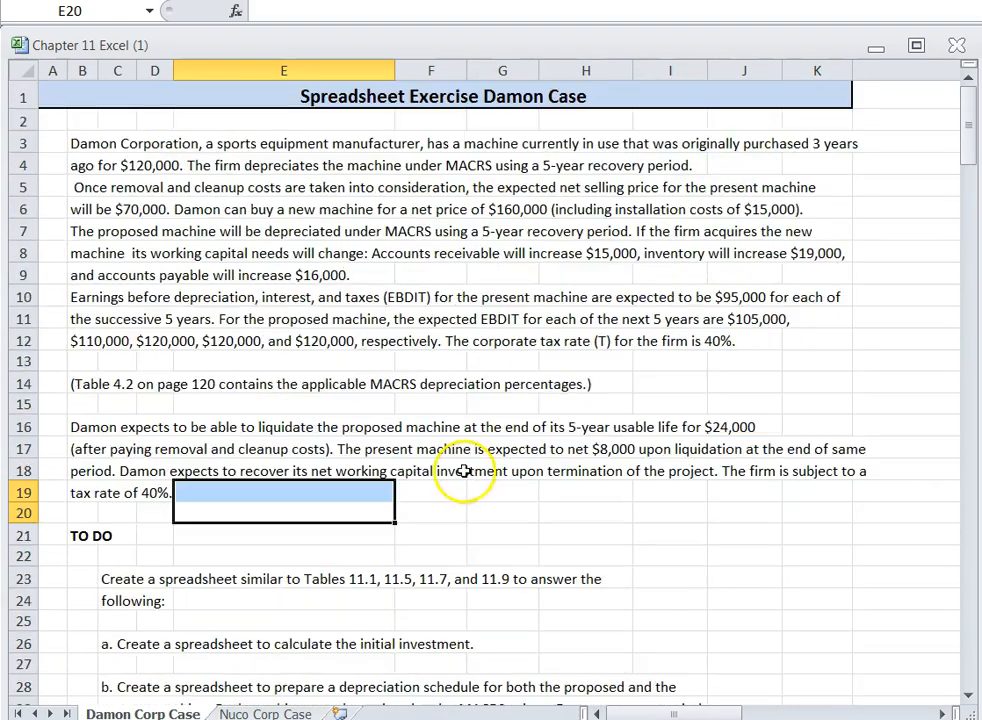
Examine the Nuco Corp Case sheet's description, question data and blank calculation cells, then return to the Damon Corp Case sheet.
{"action": "left_click", "coordinate": [281, 710]}
{"action": "scroll", "coordinate": [393, 478], "scroll_direction": "down", "scroll_amount": 13}
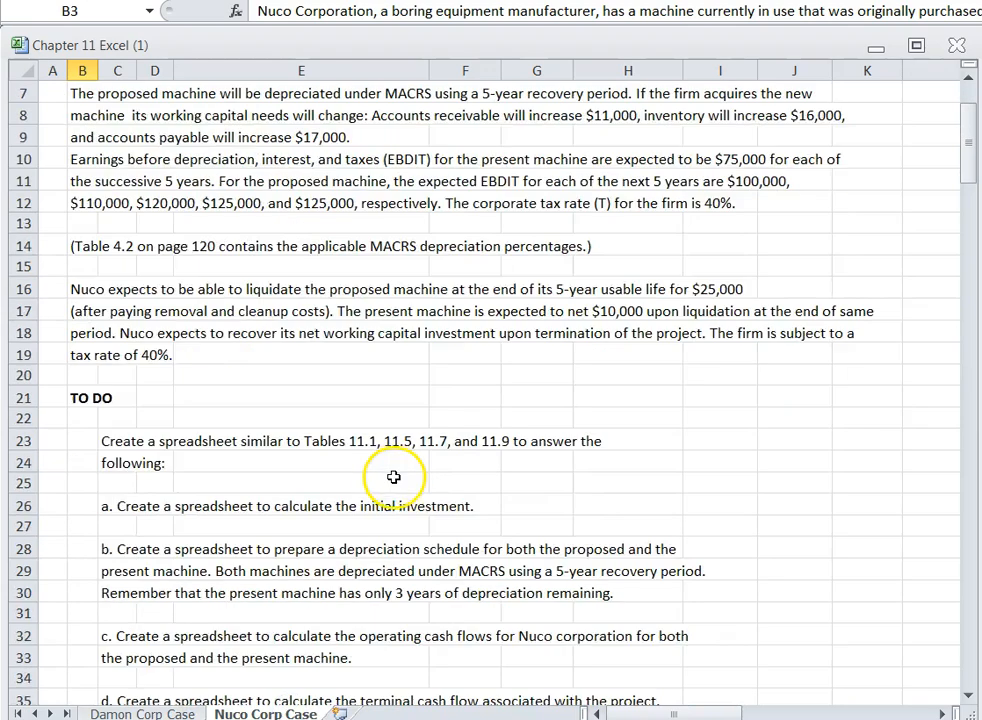
{"action": "scroll", "coordinate": [395, 470], "scroll_direction": "down", "scroll_amount": 17}
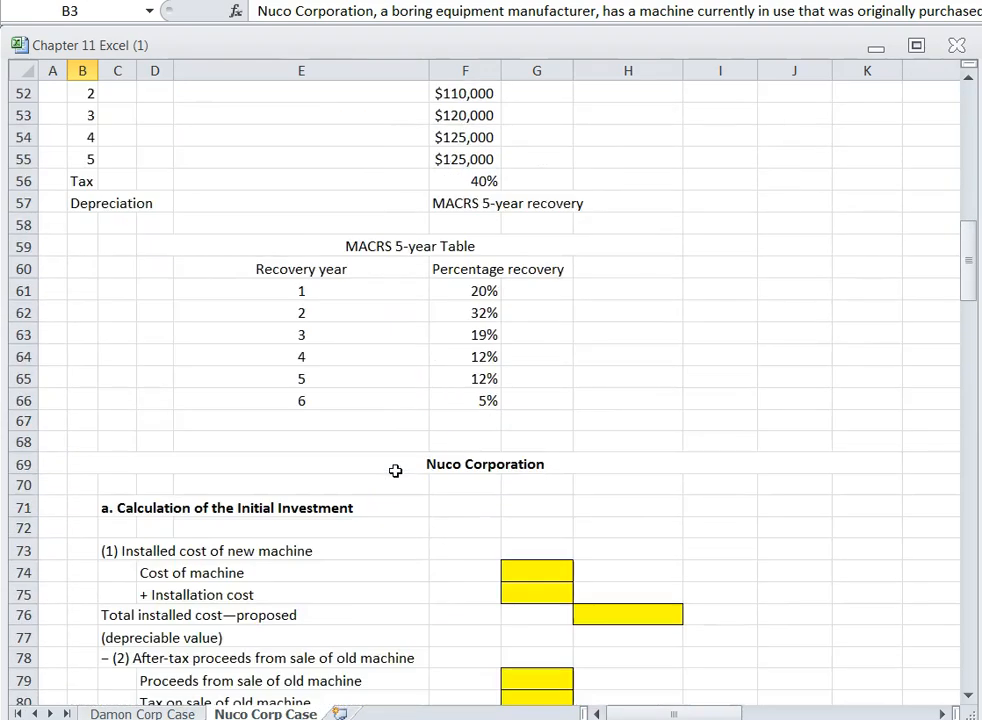
{"action": "scroll", "coordinate": [397, 467], "scroll_direction": "down", "scroll_amount": 10}
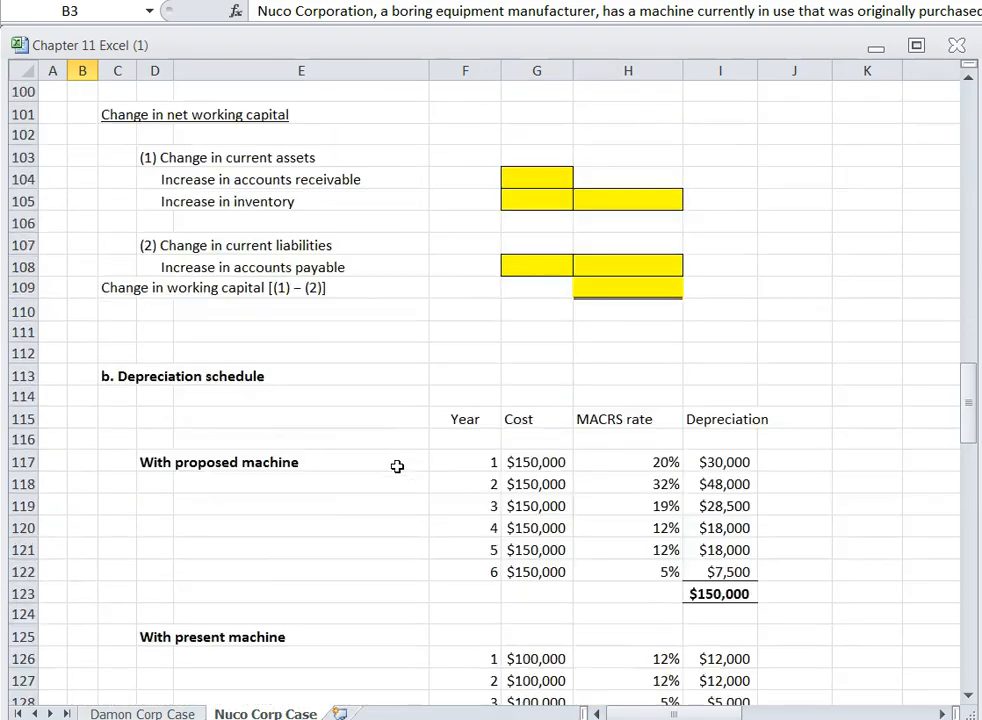
{"action": "left_click_drag", "start_coordinate": [965, 482], "coordinate": [956, 116]}
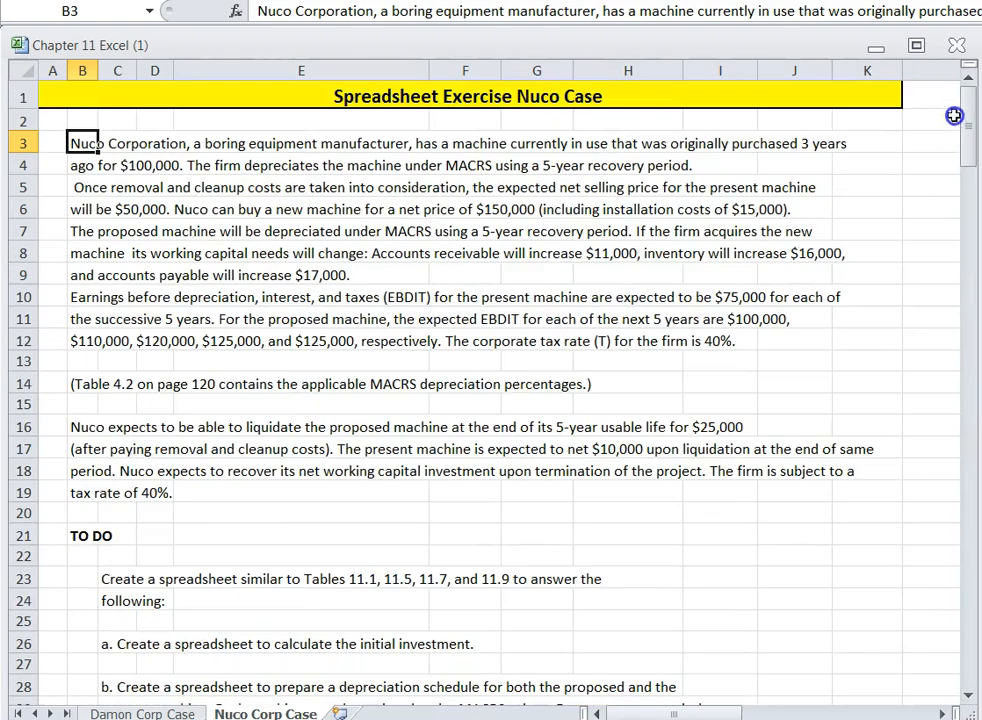
{"action": "left_click", "coordinate": [141, 713]}
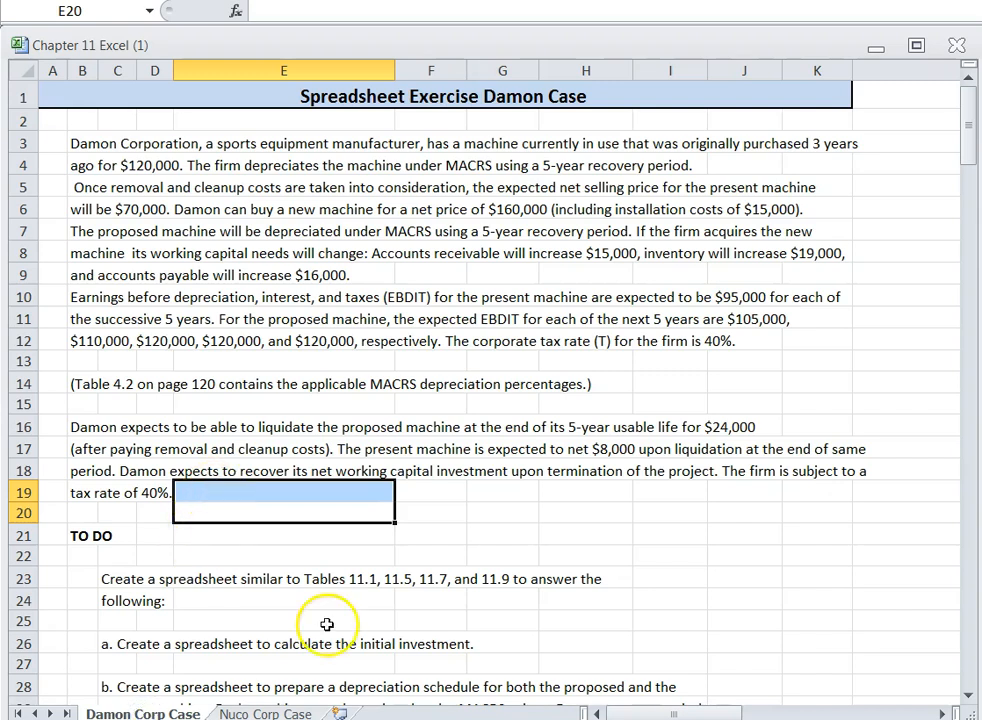